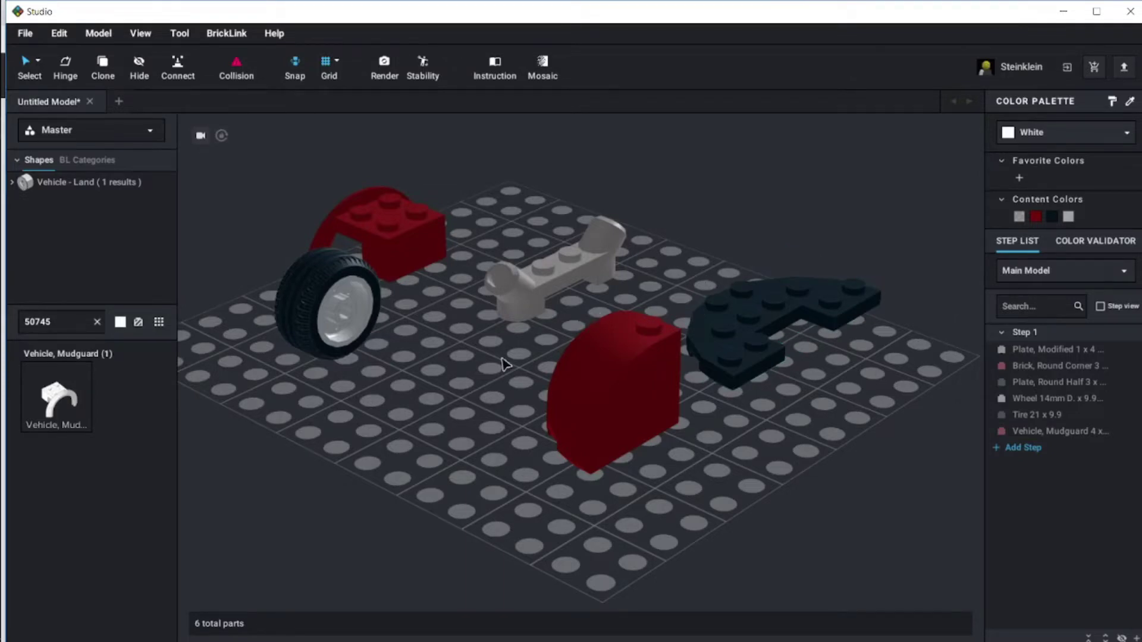
# Place the dark red 3 x 3 x 2 round corner dome brick on one half of the black half-round plate
pyautogui.moveTo(503, 364); pyautogui.dragTo(572, 371, button='right')
pyautogui.click(658, 327)
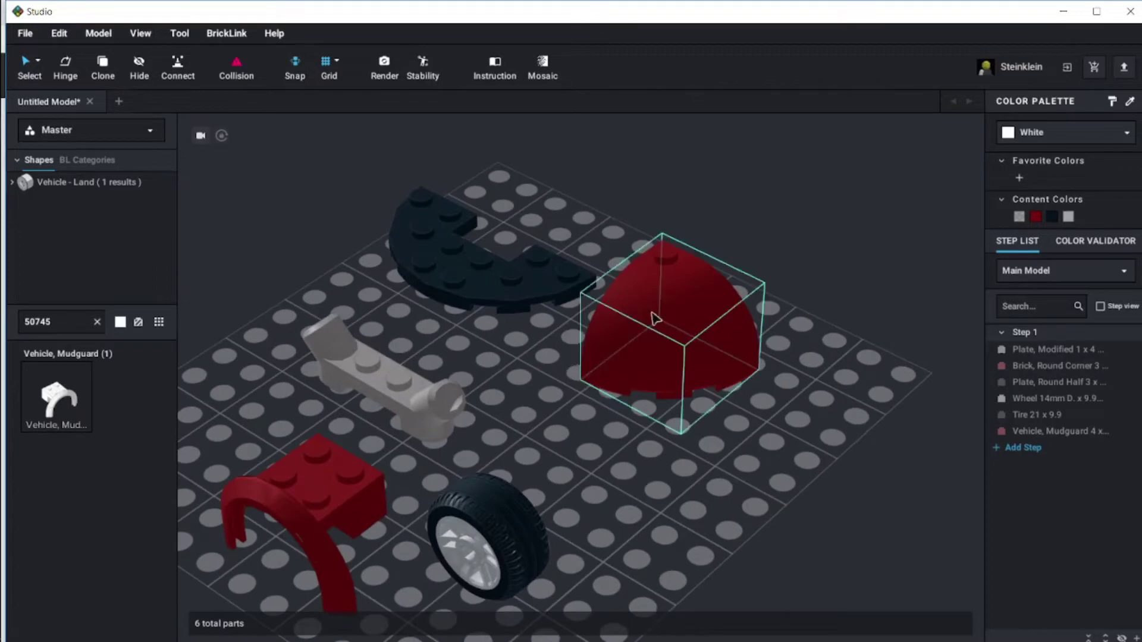
pyautogui.moveTo(678, 325); pyautogui.dragTo(531, 232)
# Copy and mirror the dome brick and place the mirrored copy beside it on the other half of the black plate
pyautogui.moveTo(658, 416); pyautogui.dragTo(684, 418, button='right')
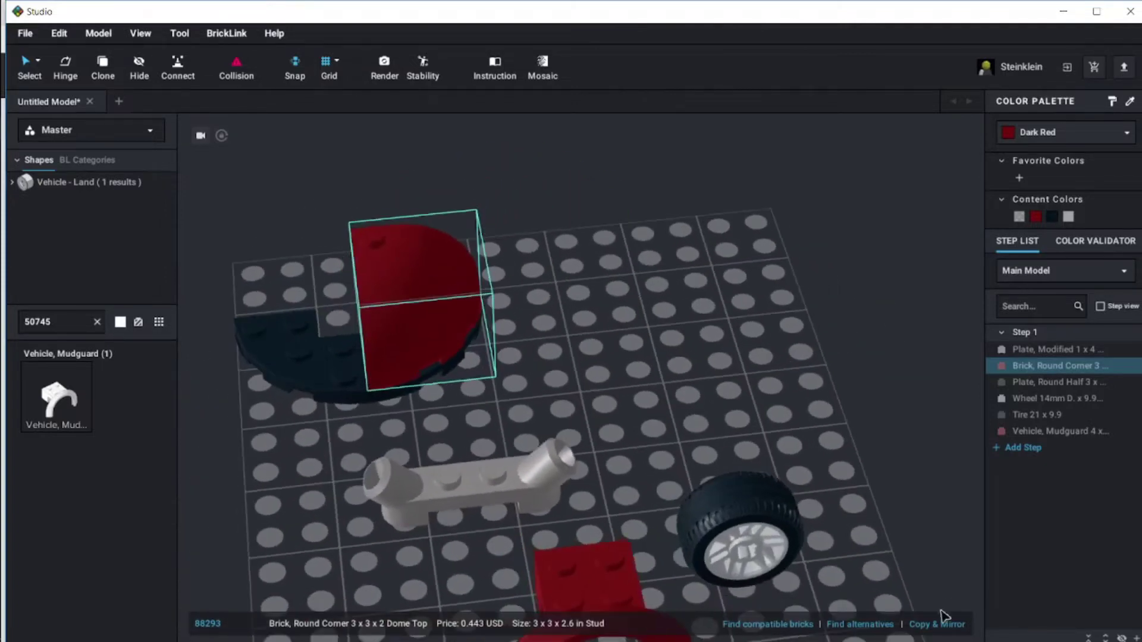
pyautogui.click(937, 625)
pyautogui.moveTo(541, 288); pyautogui.dragTo(298, 308)
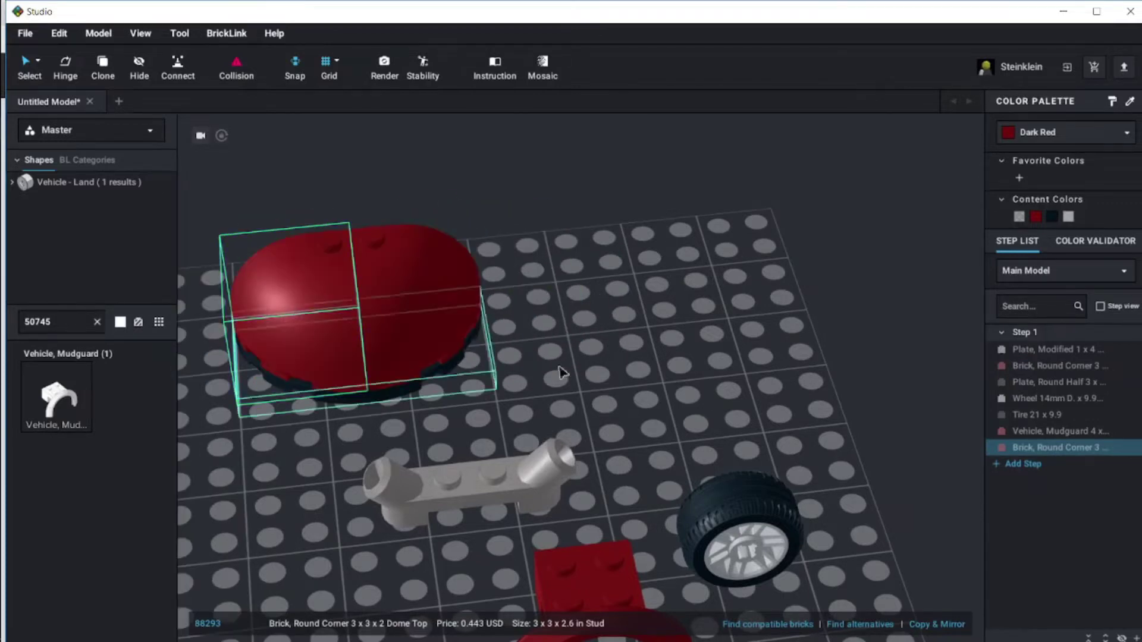
pyautogui.click(583, 349)
pyautogui.moveTo(583, 349); pyautogui.dragTo(467, 306, button='right')
pyautogui.rightClick(465, 299)
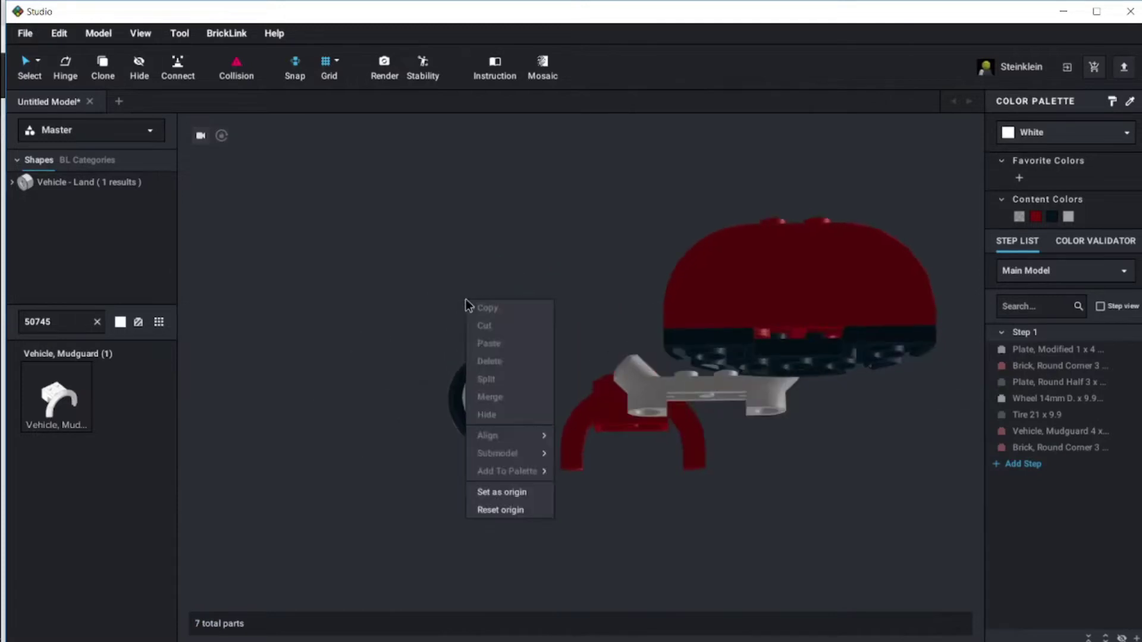
pyautogui.click(392, 318)
# Search the parts for "2x2 plate" and add a Plate 2 x 2 Corner to an empty area of the baseplate
pyautogui.doubleClick(71, 321)
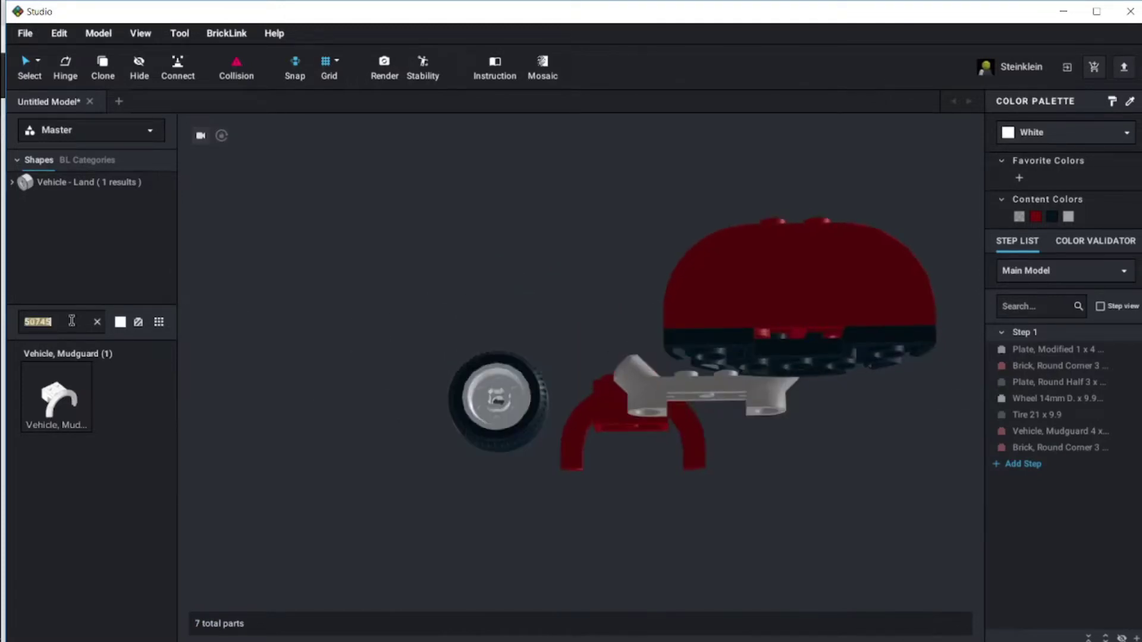
pyautogui.write('2x2 pl')
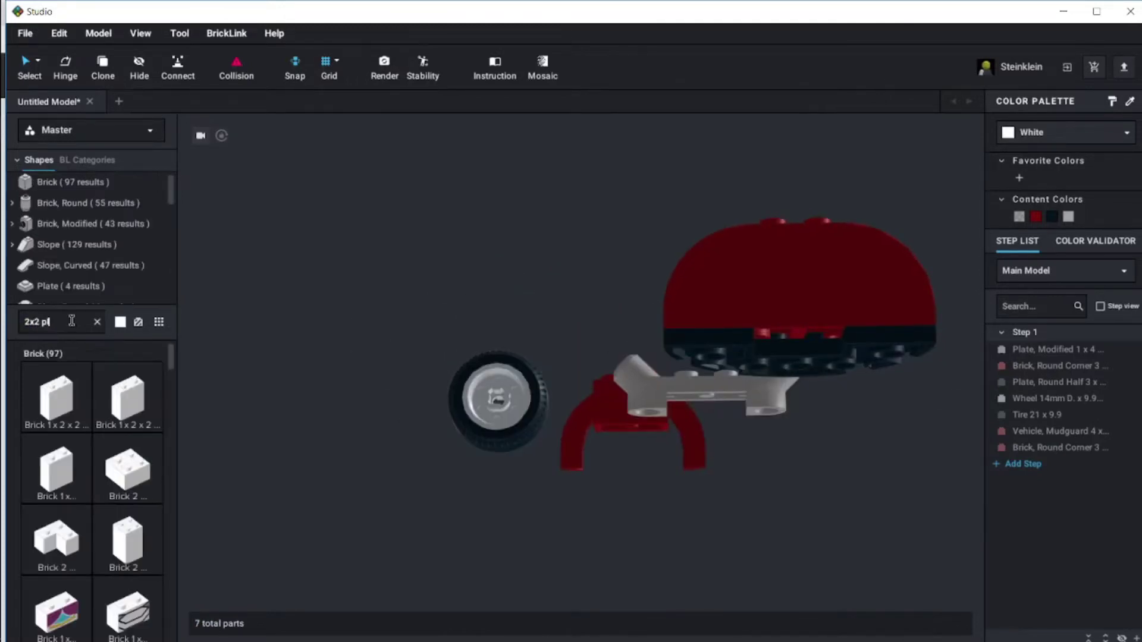
pyautogui.moveTo(116, 474); pyautogui.dragTo(395, 450)
pyautogui.moveTo(394, 450); pyautogui.dragTo(393, 487, button='right')
pyautogui.moveTo(393, 487); pyautogui.dragTo(566, 469)
# Duplicate the 2 x 2 corner plate beside the original and rotate the copy
pyautogui.hotkey('ctrl', 'c')
pyautogui.hotkey('ctrl', 'v')
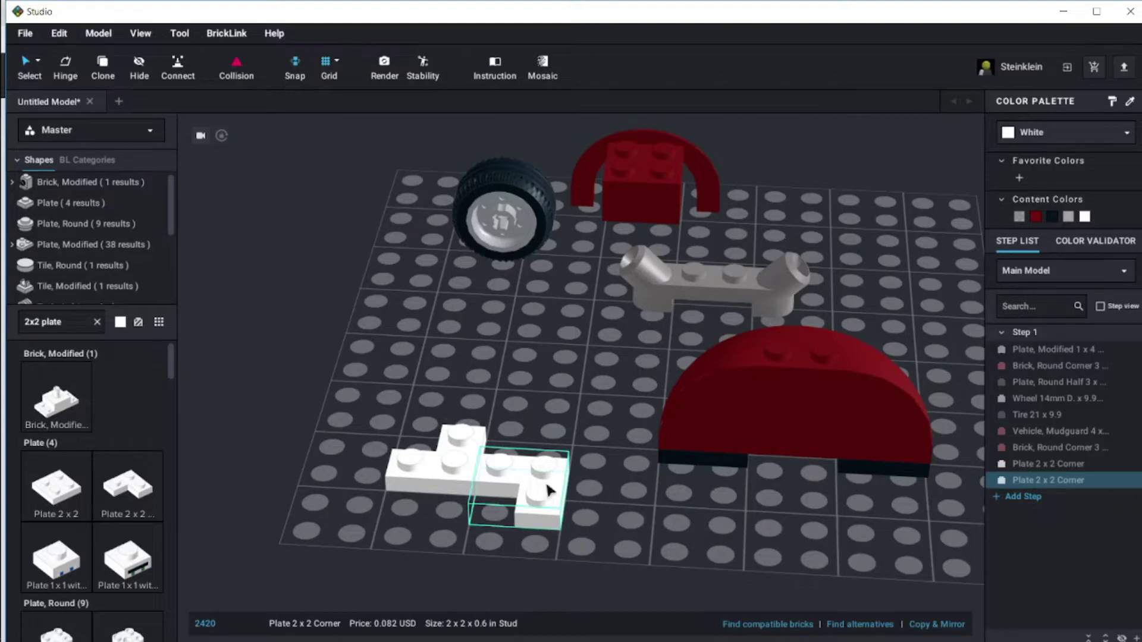
pyautogui.press('Left')
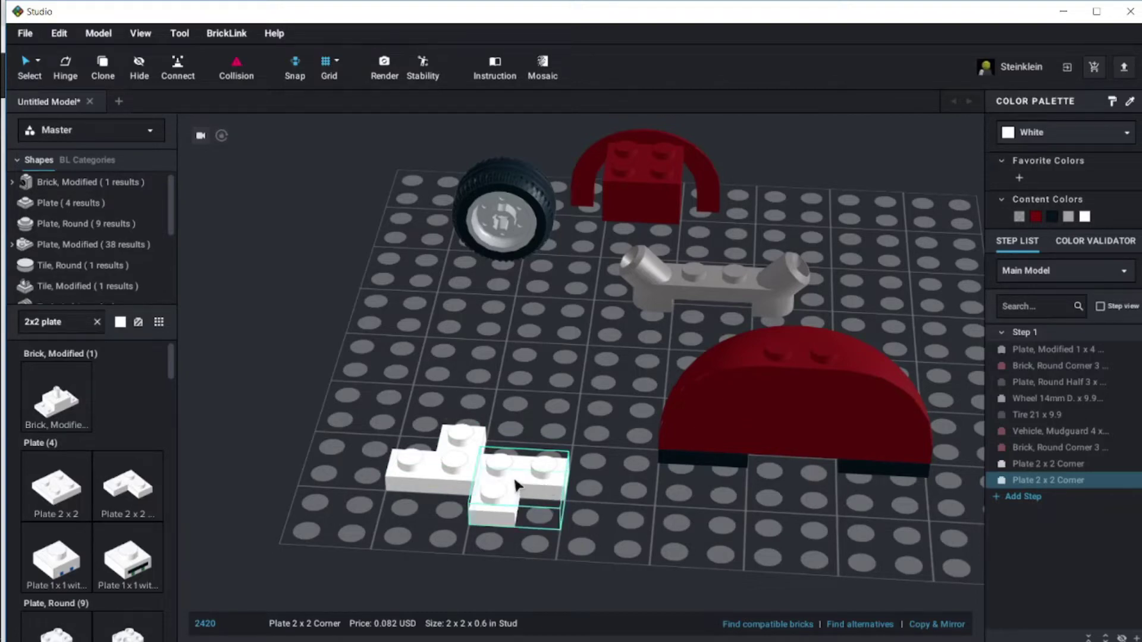
pyautogui.press('Up')
pyautogui.press('Down')
# Attach both corner plates side by side along the flat side of the red dome and colour them Black
pyautogui.moveTo(509, 485); pyautogui.dragTo(819, 477)
pyautogui.moveTo(449, 478); pyautogui.dragTo(760, 488)
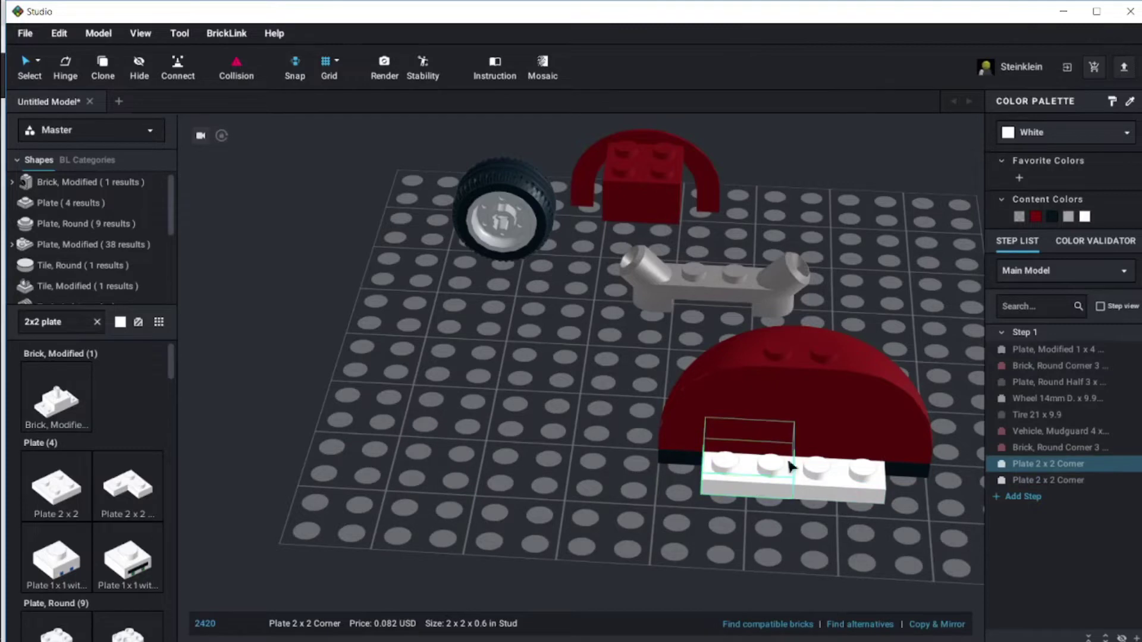
pyautogui.keyDown('ctrl'); pyautogui.click(859, 490); pyautogui.keyUp('ctrl')
pyautogui.click(1051, 216)
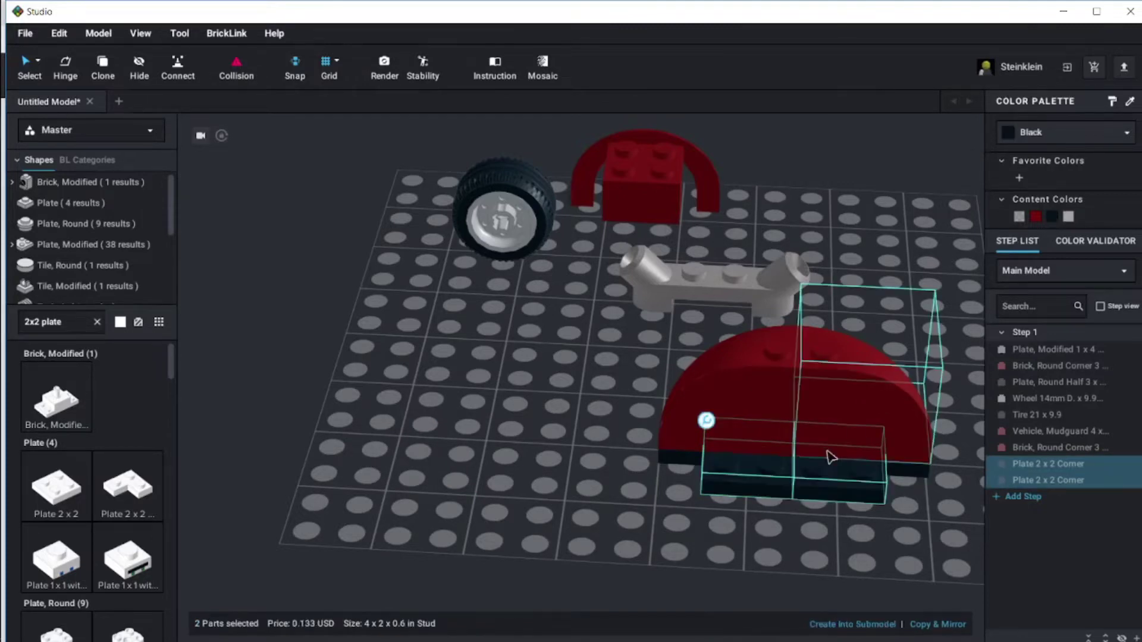
pyautogui.click(568, 455)
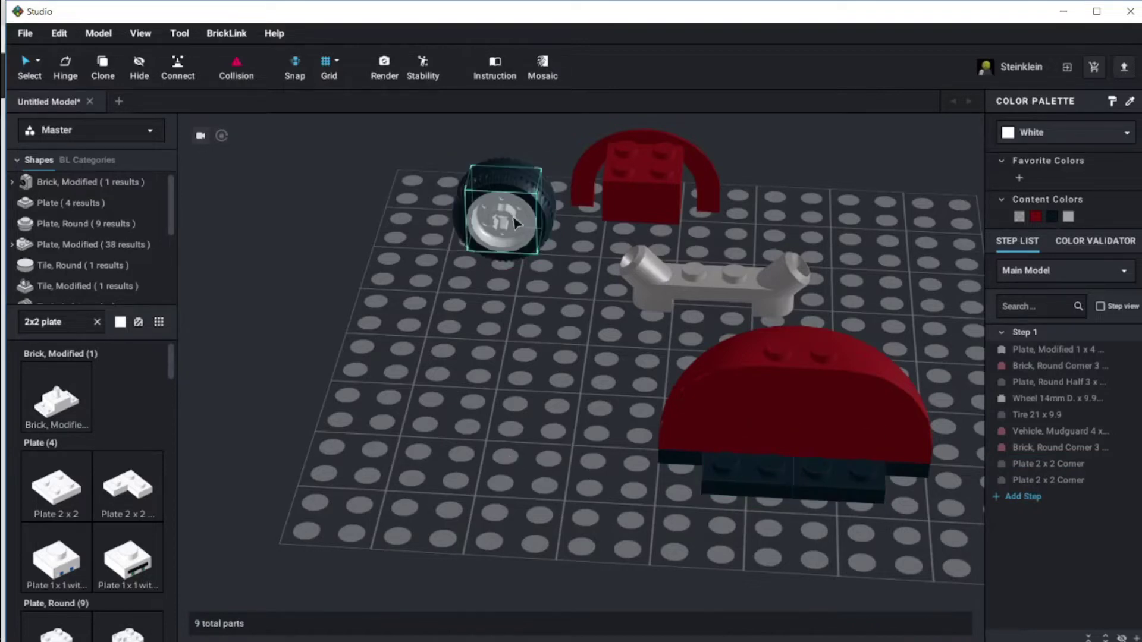
# Search the parts for "4x4", narrow to plates, and add a Plate 4 x 4 in front of the two corner plates
pyautogui.moveTo(543, 400)
pyautogui.mouseDown(button='right')
pyautogui.moveTo(579, 410)
pyautogui.moveTo(562, 407)
pyautogui.mouseUp(button='right')
pyautogui.rightClick(560, 405)
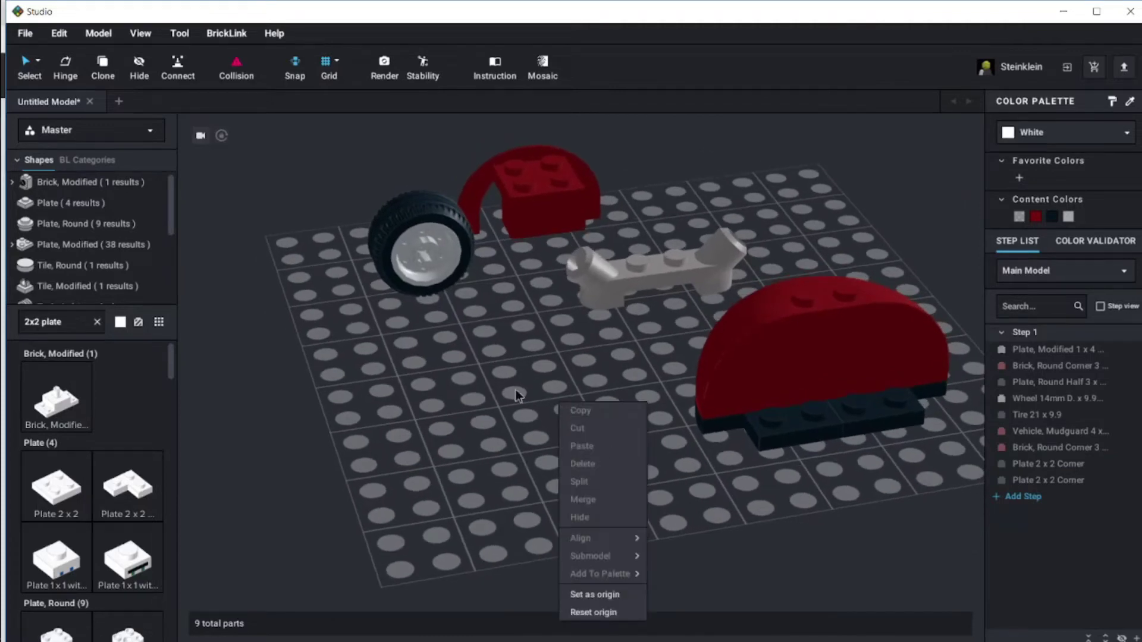
pyautogui.click(249, 369)
pyautogui.click(74, 318)
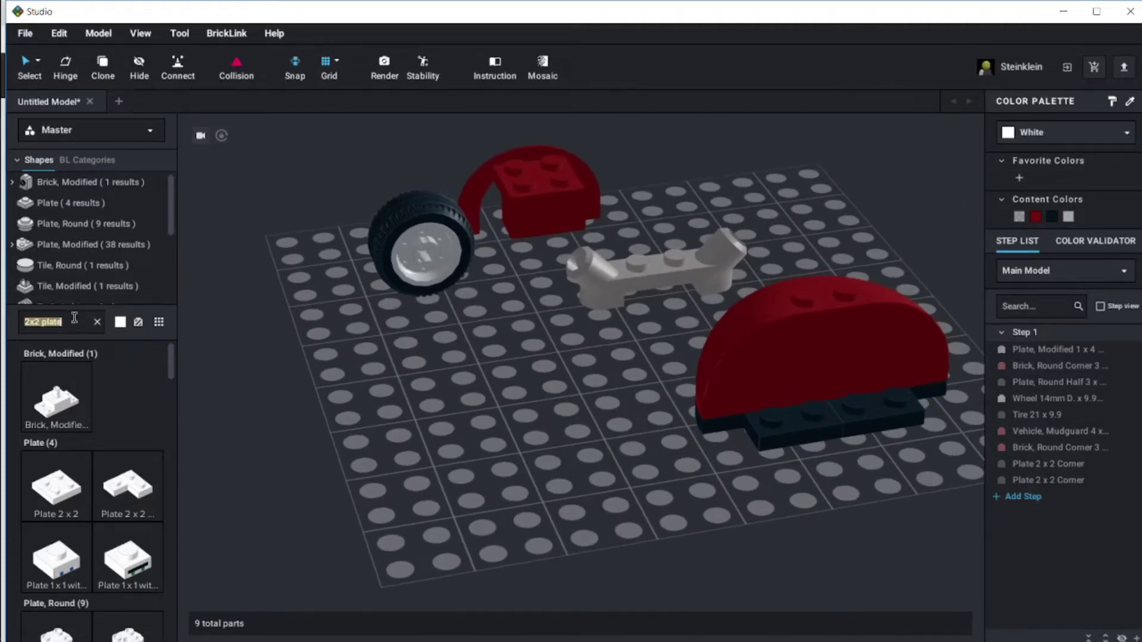
pyautogui.write('4x4')
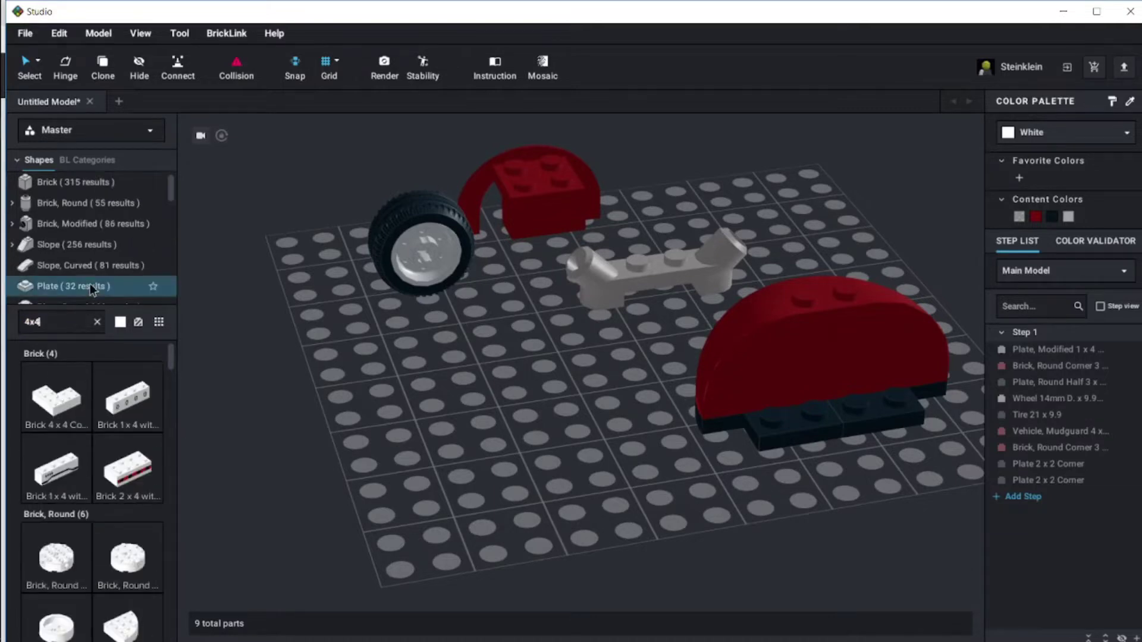
pyautogui.click(90, 285)
pyautogui.moveTo(60, 396); pyautogui.dragTo(892, 501)
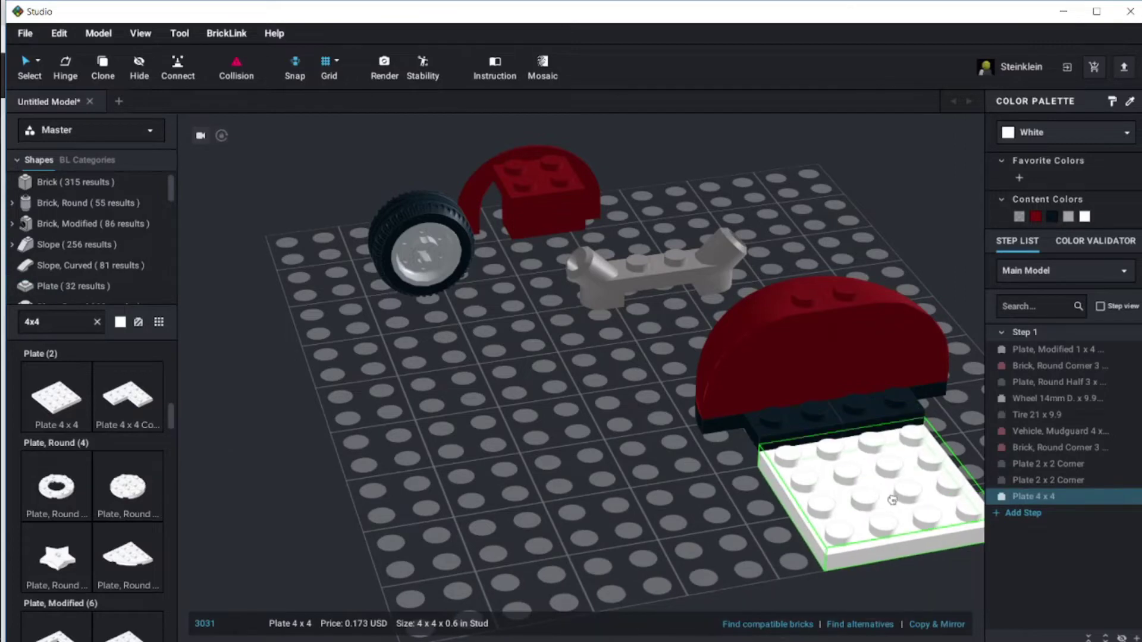
pyautogui.hotkey('ctrl', 'c')
pyautogui.hotkey('ctrl', 'v')
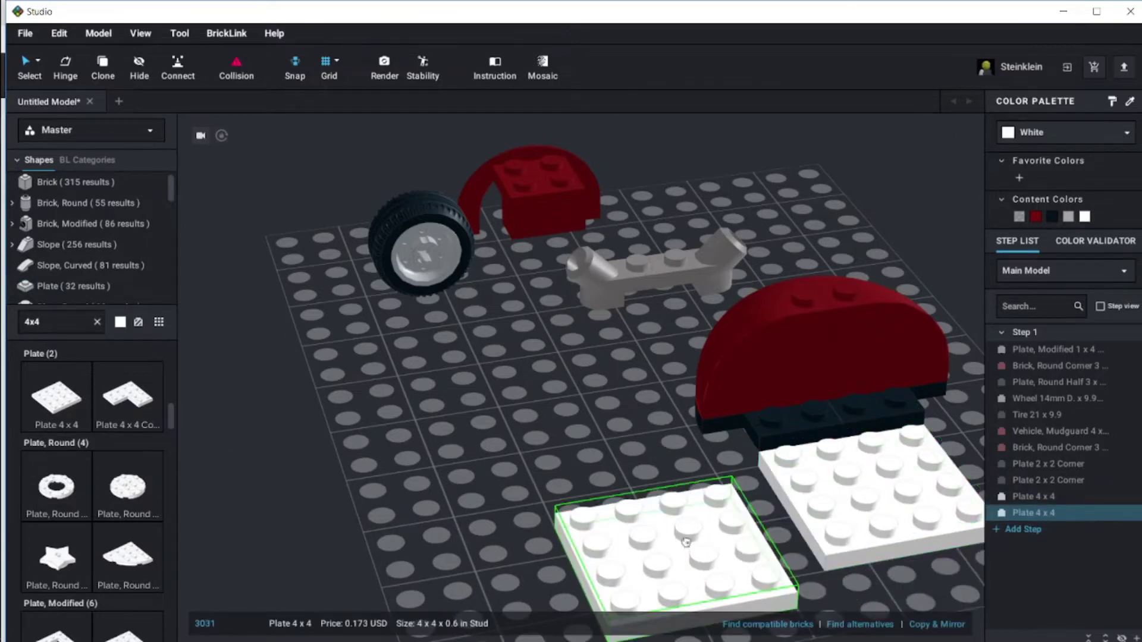
pyautogui.press('Delete')
# Move the 4 x 4 plate onto the corner plates, then duplicate it and place the copy just below it
pyautogui.moveTo(633, 526); pyautogui.dragTo(657, 523, button='right')
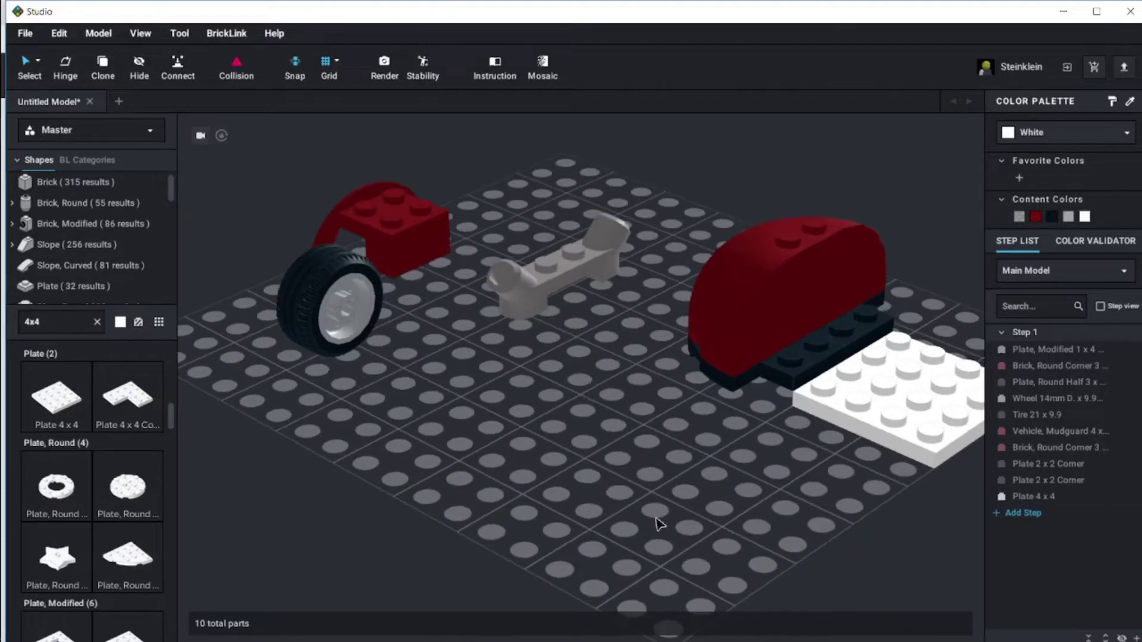
pyautogui.click(884, 392)
pyautogui.moveTo(884, 392); pyautogui.dragTo(851, 364)
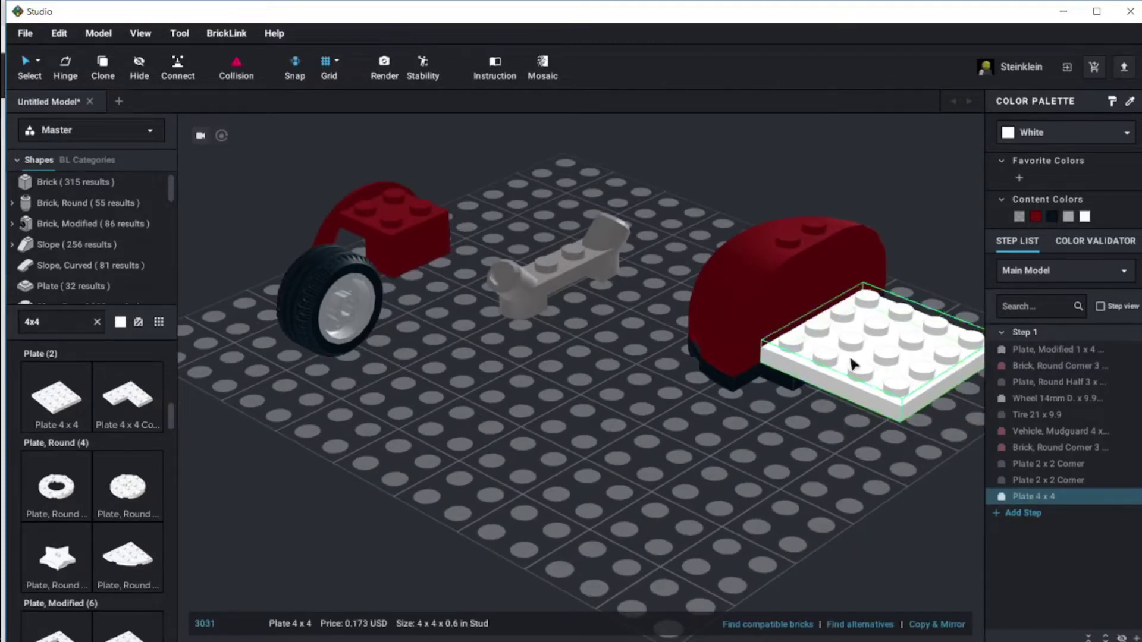
pyautogui.hotkey('ctrl', 'c')
pyautogui.hotkey('ctrl', 'v')
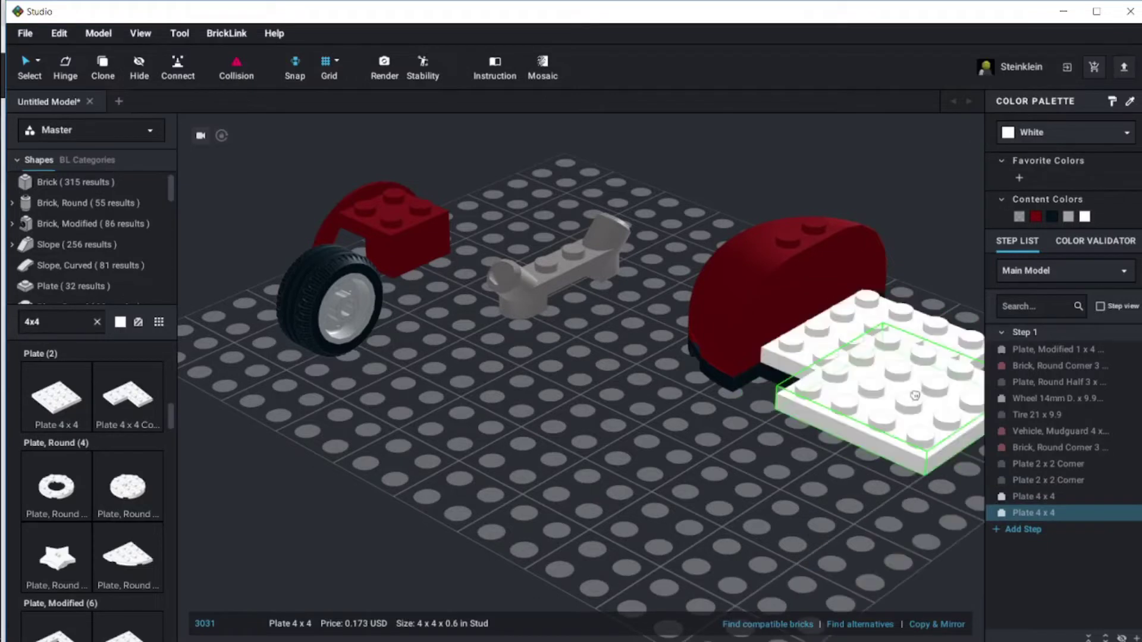
pyautogui.click(918, 380)
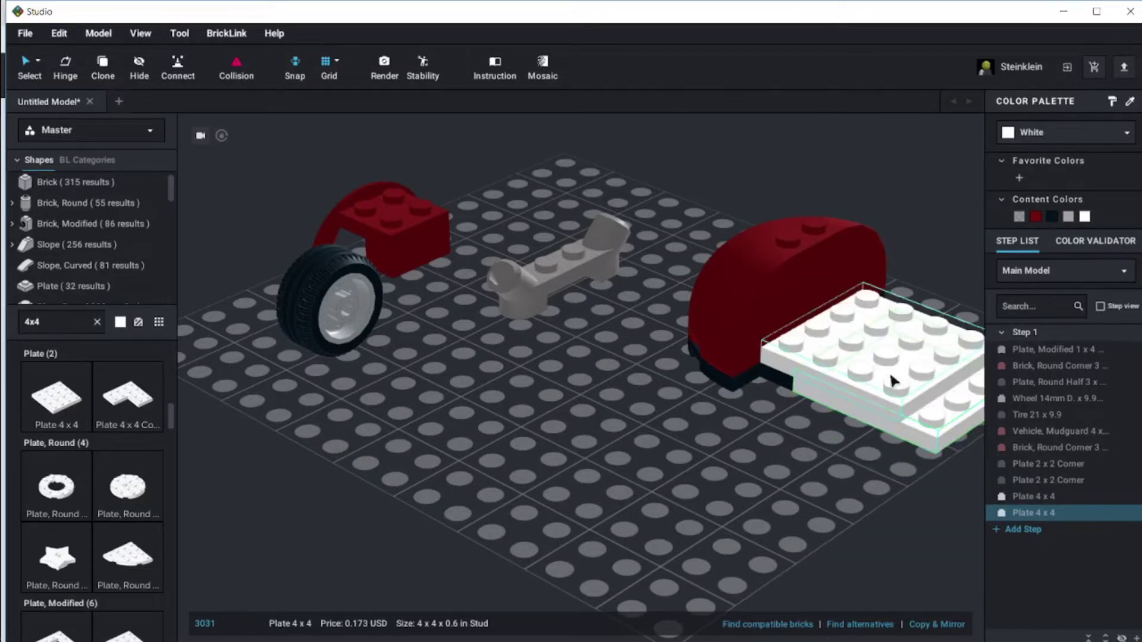
# Delete the upper 4 x 4 plate and colour the remaining one Black
pyautogui.click(869, 361)
pyautogui.press('Delete')
pyautogui.click(928, 373)
pyautogui.click(1053, 217)
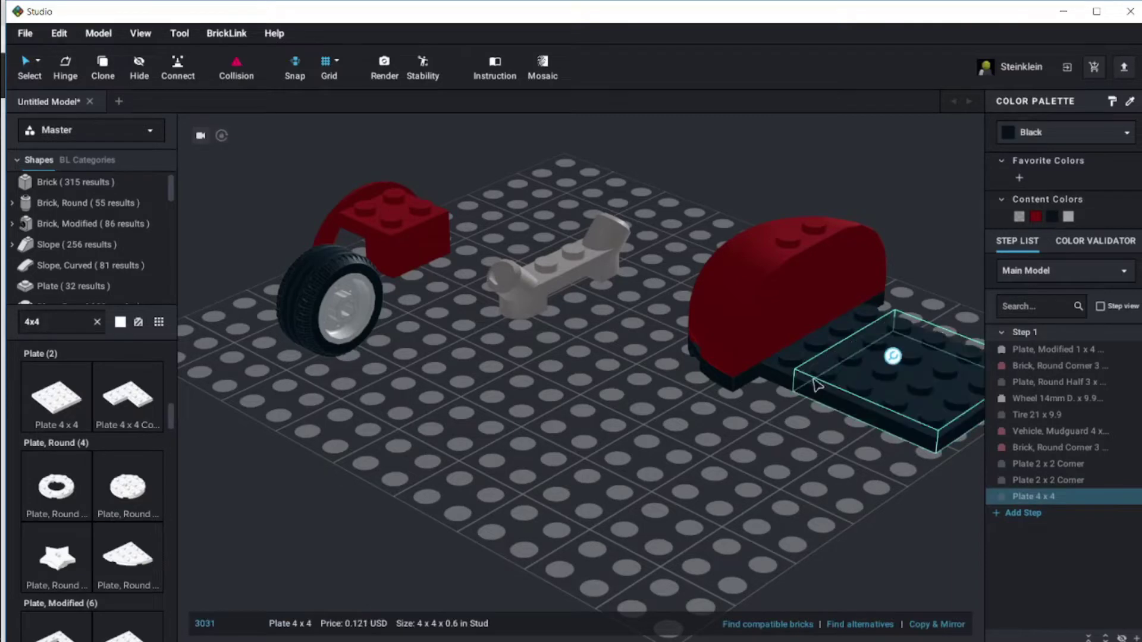
pyautogui.click(762, 444)
# Search the parts for "1x2", narrow to modified bricks, and add a Brick, Modified 1 x 2 with Pin to the baseplate
pyautogui.moveTo(764, 449); pyautogui.dragTo(448, 312, button='right')
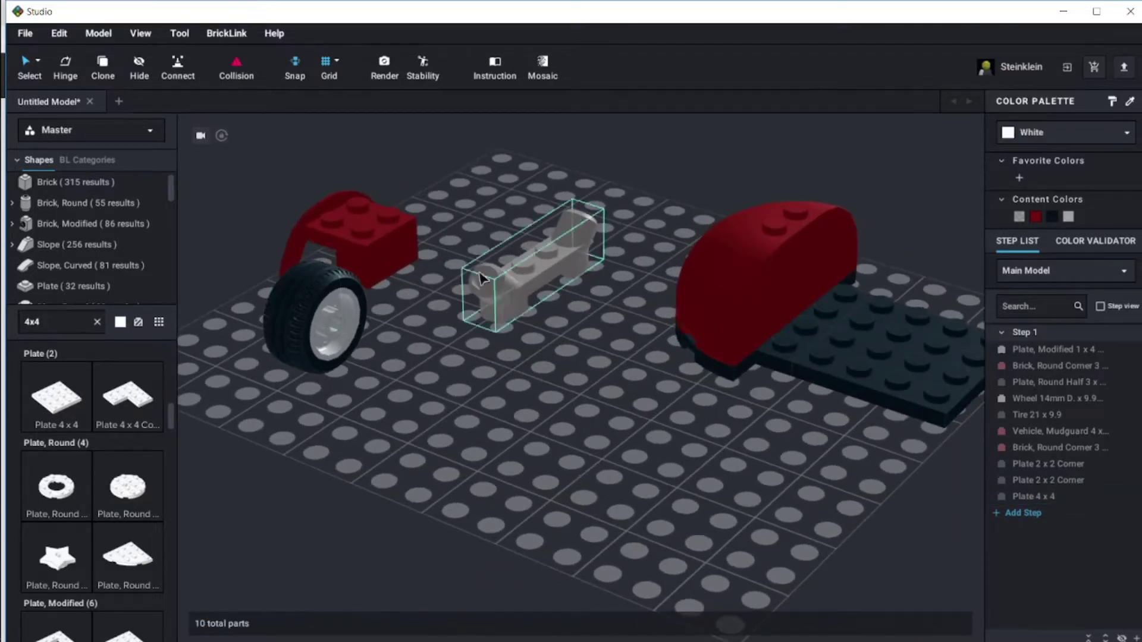
pyautogui.click(59, 322)
pyautogui.write('1x2')
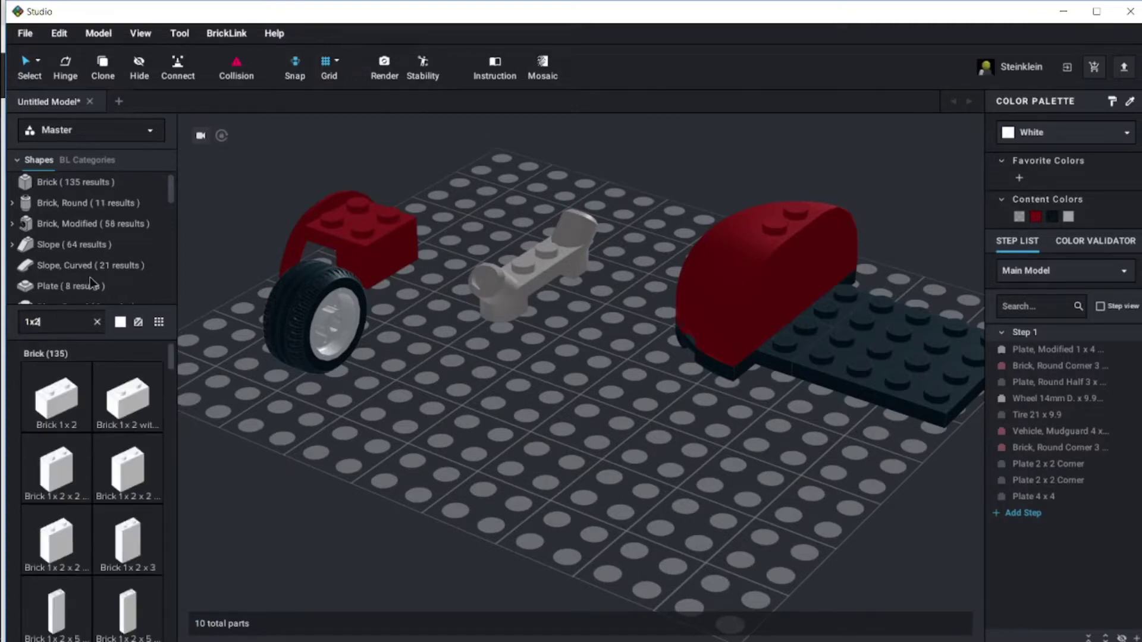
pyautogui.click(105, 223)
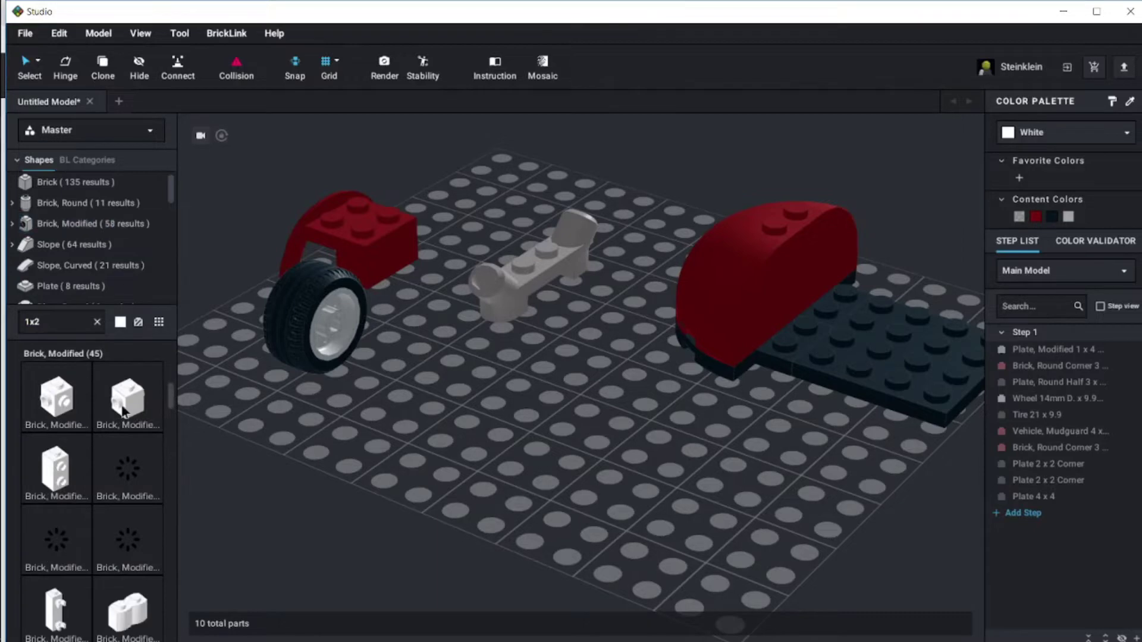
pyautogui.scroll(-3, 171, 393)
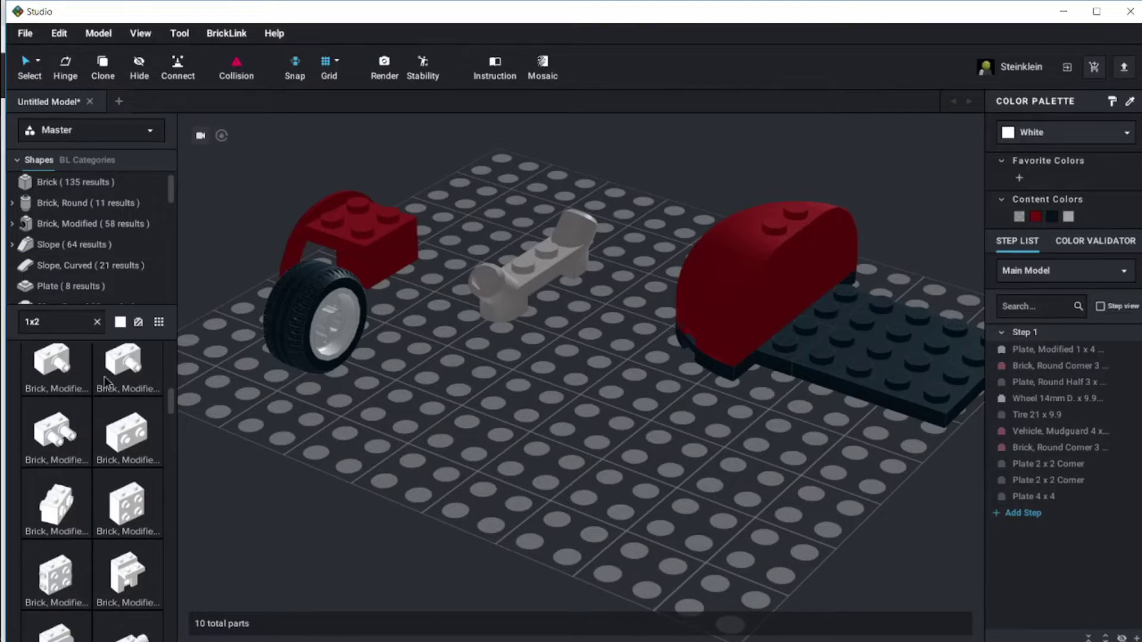
pyautogui.moveTo(53, 360); pyautogui.dragTo(551, 409)
pyautogui.moveTo(342, 357); pyautogui.dragTo(338, 324)
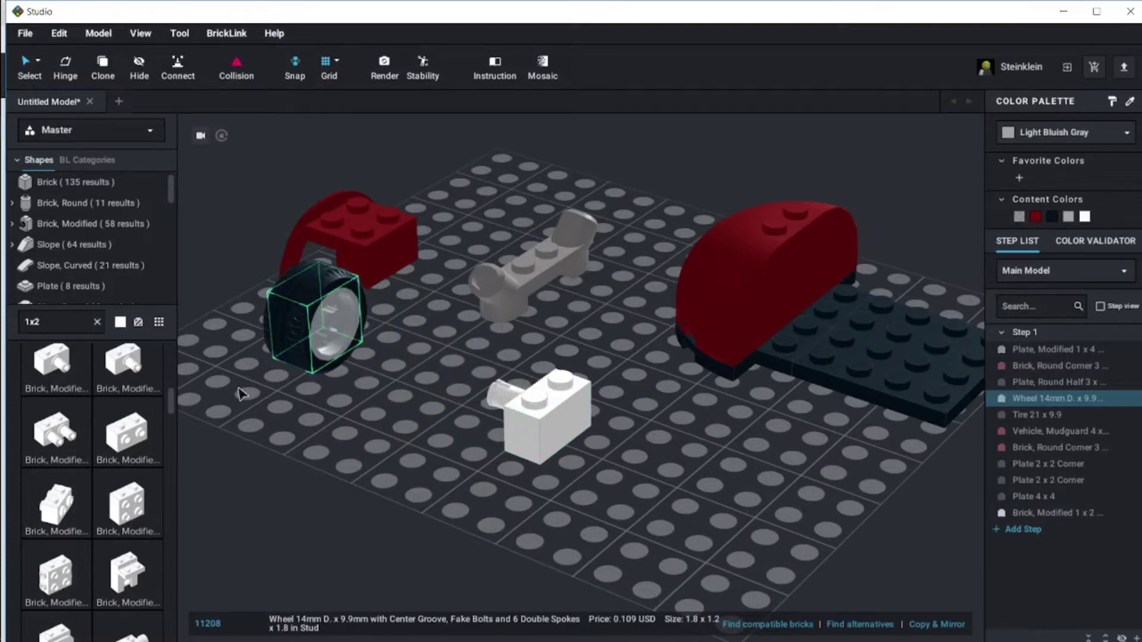
pyautogui.click(242, 393)
pyautogui.moveTo(171, 394); pyautogui.dragTo(172, 406)
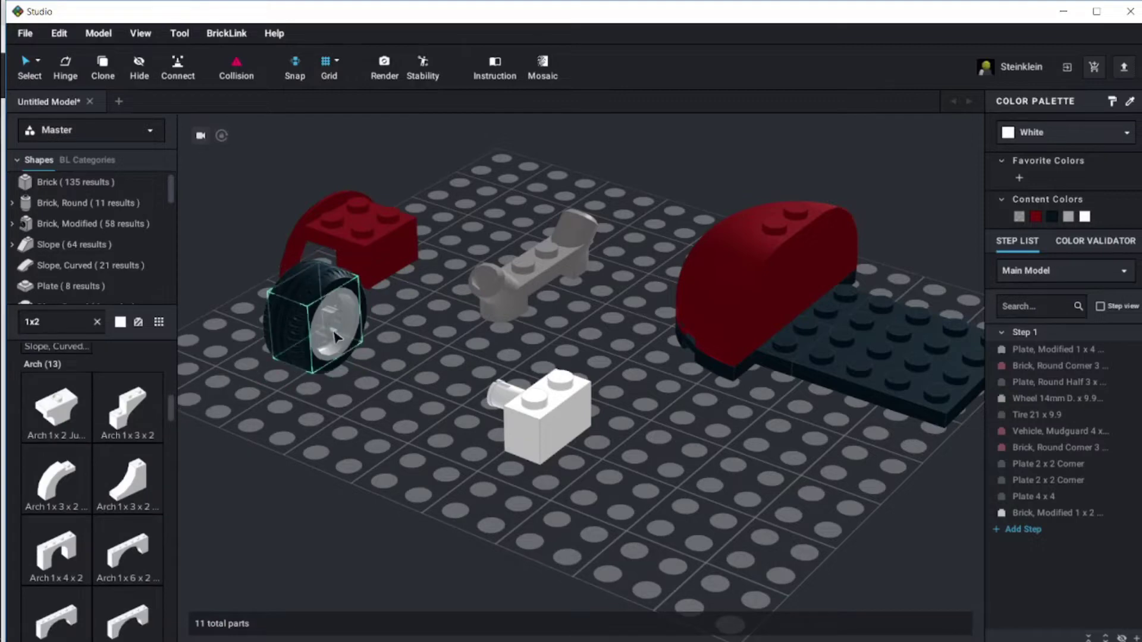
# Pull the grey wheel out of its tire towards the pin brick and fit the tire back onto it
pyautogui.moveTo(399, 402); pyautogui.dragTo(449, 396, button='right')
pyautogui.click(401, 480)
pyautogui.moveTo(401, 481); pyautogui.dragTo(515, 437)
pyautogui.click(553, 463)
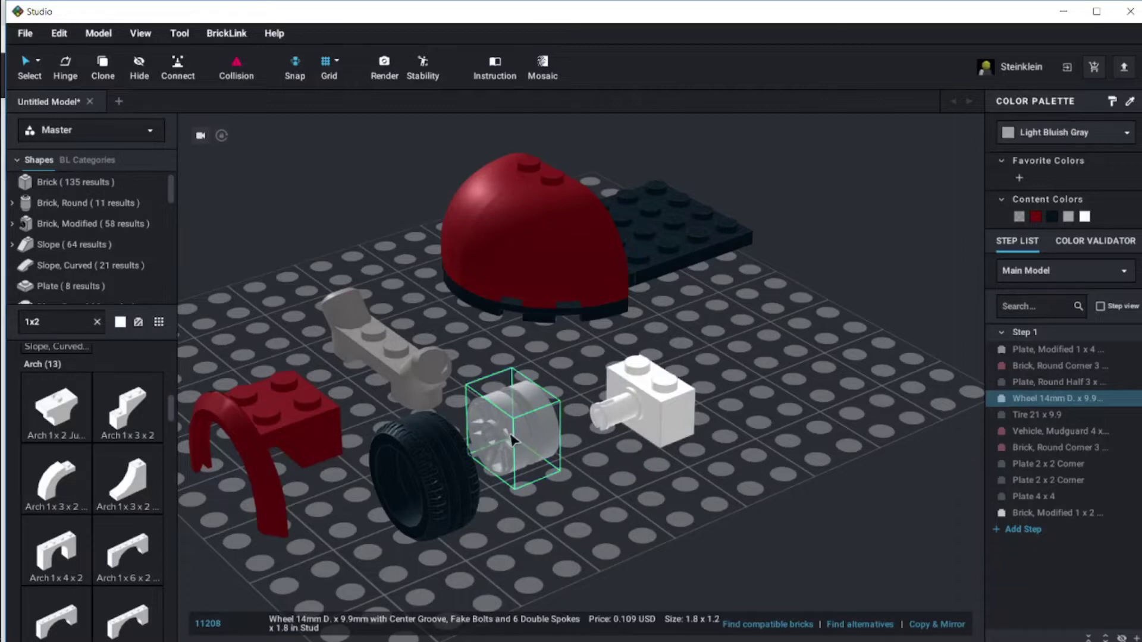
pyautogui.moveTo(430, 482); pyautogui.dragTo(512, 437)
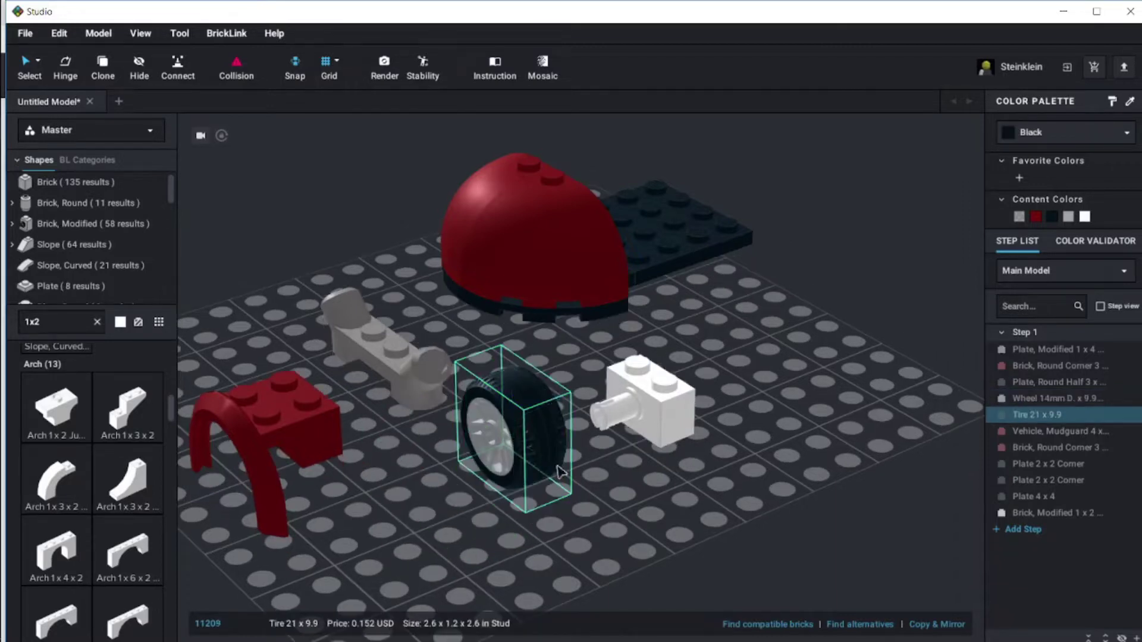
# Delete the white modified 1 x 2 brick with pin
pyautogui.click(653, 408)
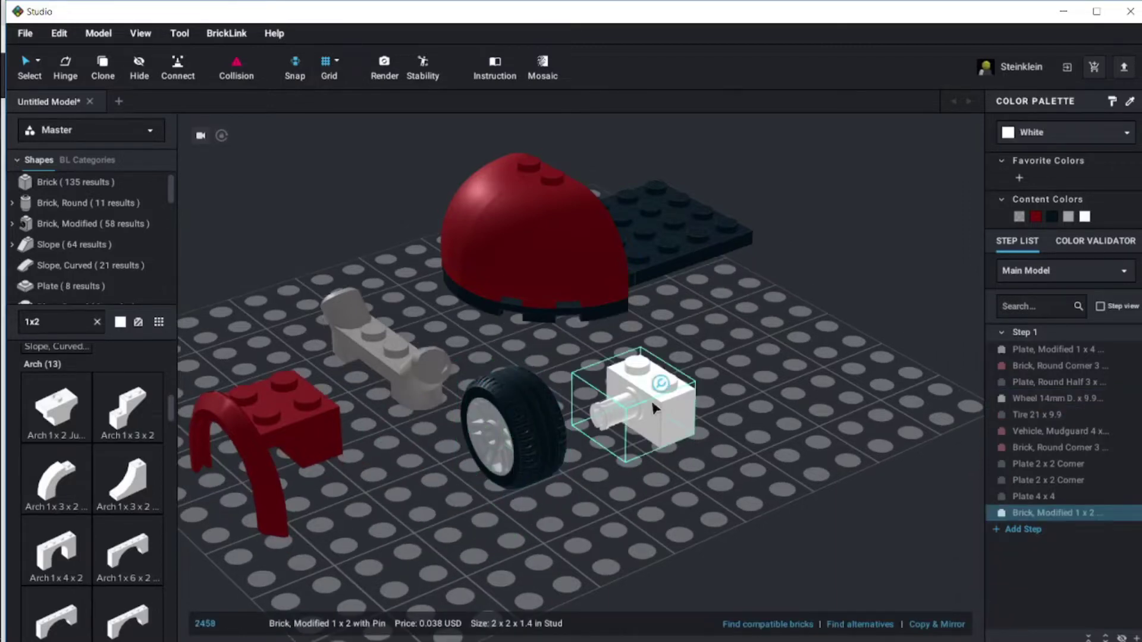
pyautogui.press('Delete')
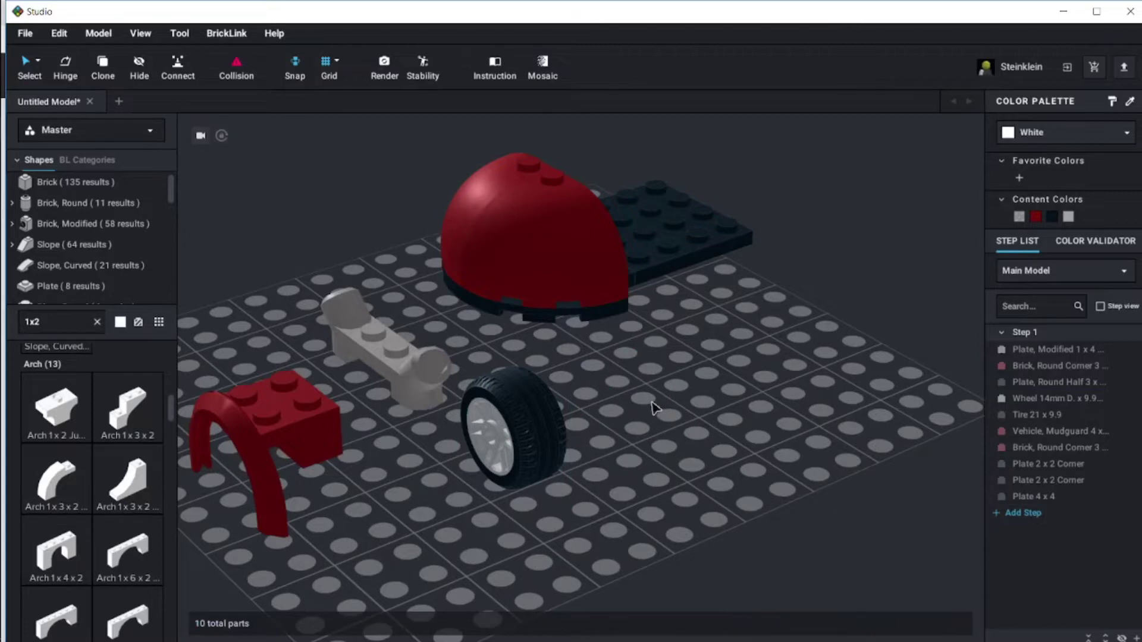
pyautogui.click(285, 416)
# Look through the Technic parts among the results for the 1x2 search
pyautogui.doubleClick(62, 321)
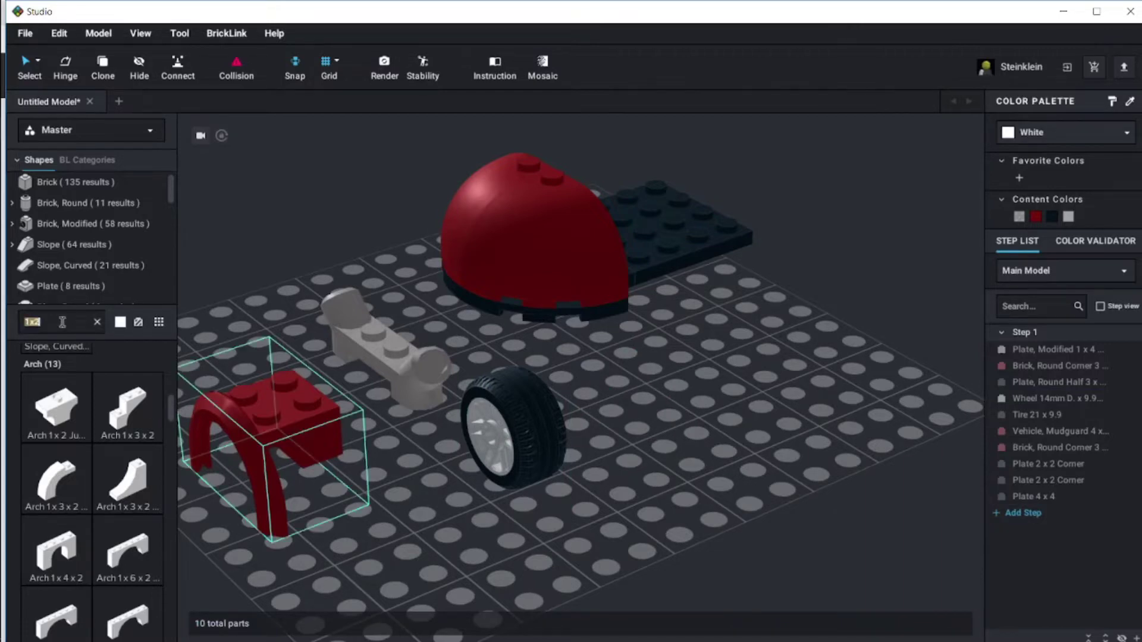
pyautogui.click(184, 404)
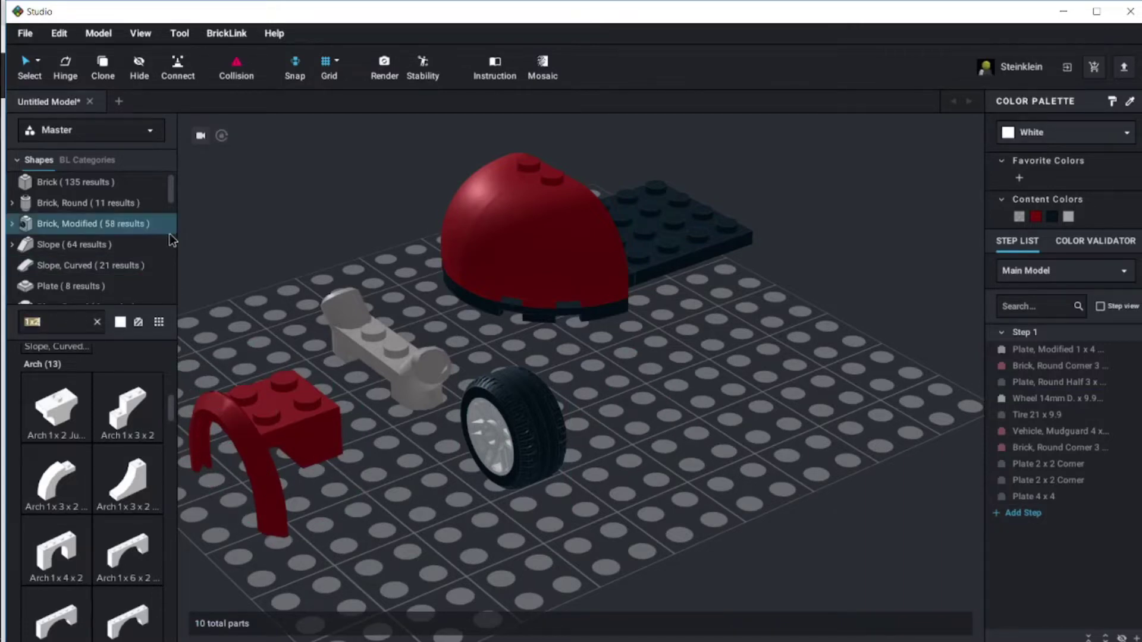
pyautogui.moveTo(172, 191); pyautogui.dragTo(172, 231)
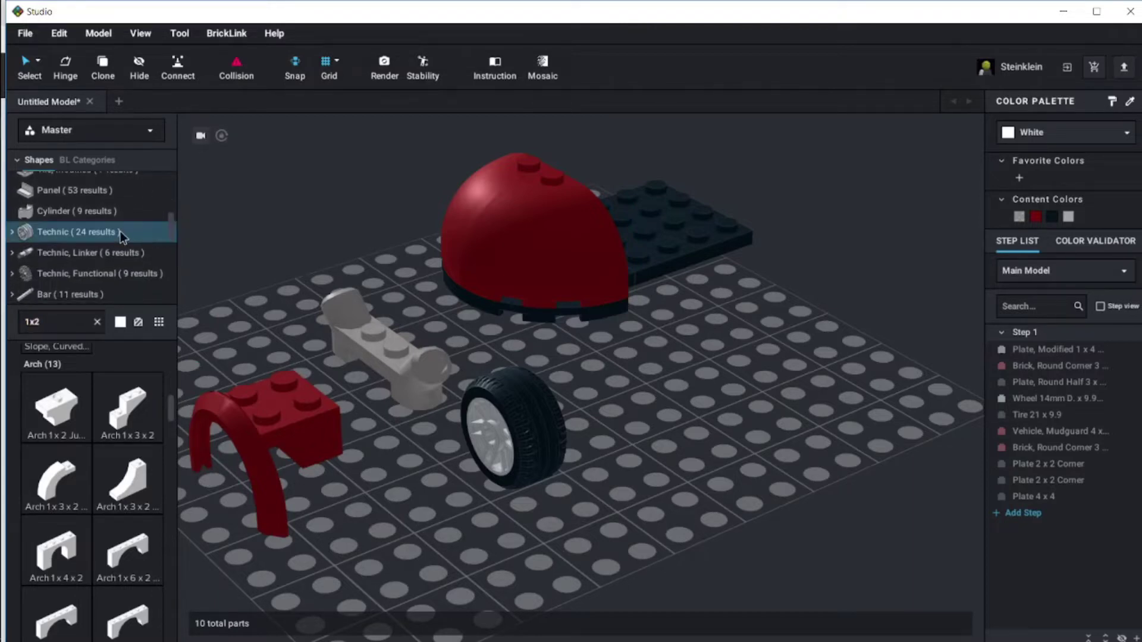
pyautogui.click(121, 231)
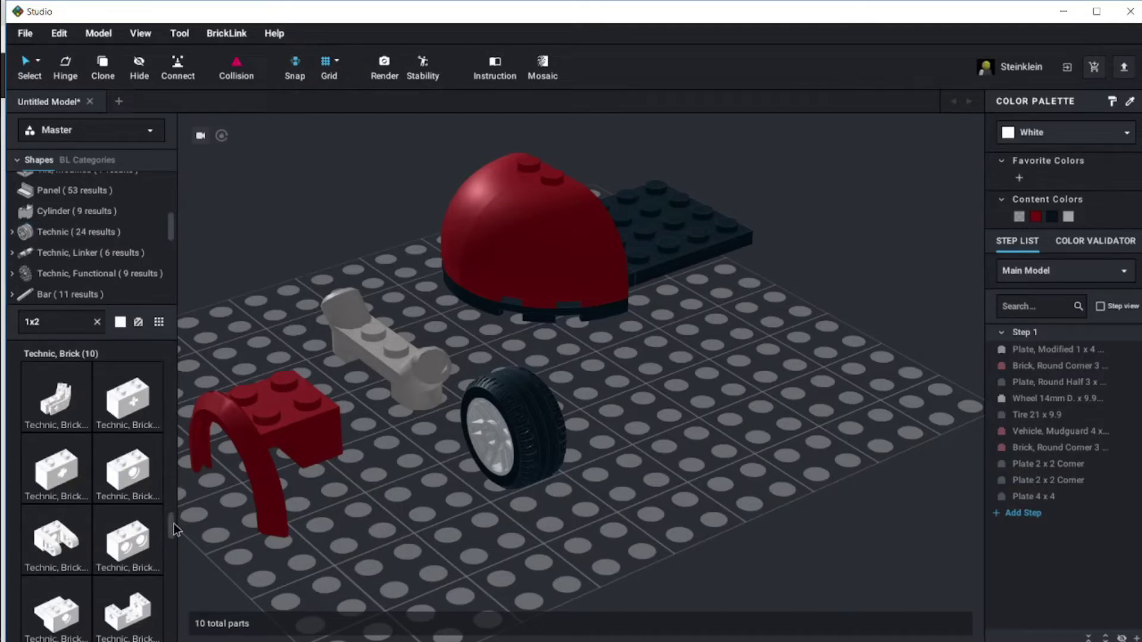
pyautogui.moveTo(174, 523); pyautogui.dragTo(172, 527)
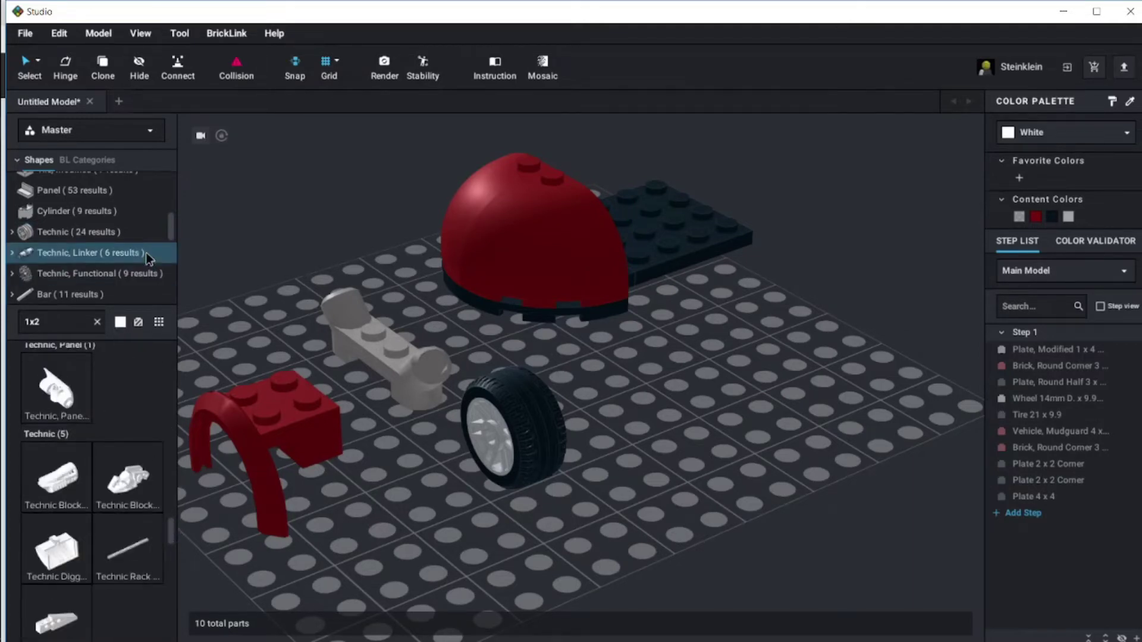
# Add a Vehicle, Base 2 x 8 x 1 1/3 from the Vehicle - Land parts beside the wheel and colour it Black
pyautogui.moveTo(174, 225); pyautogui.dragTo(172, 265)
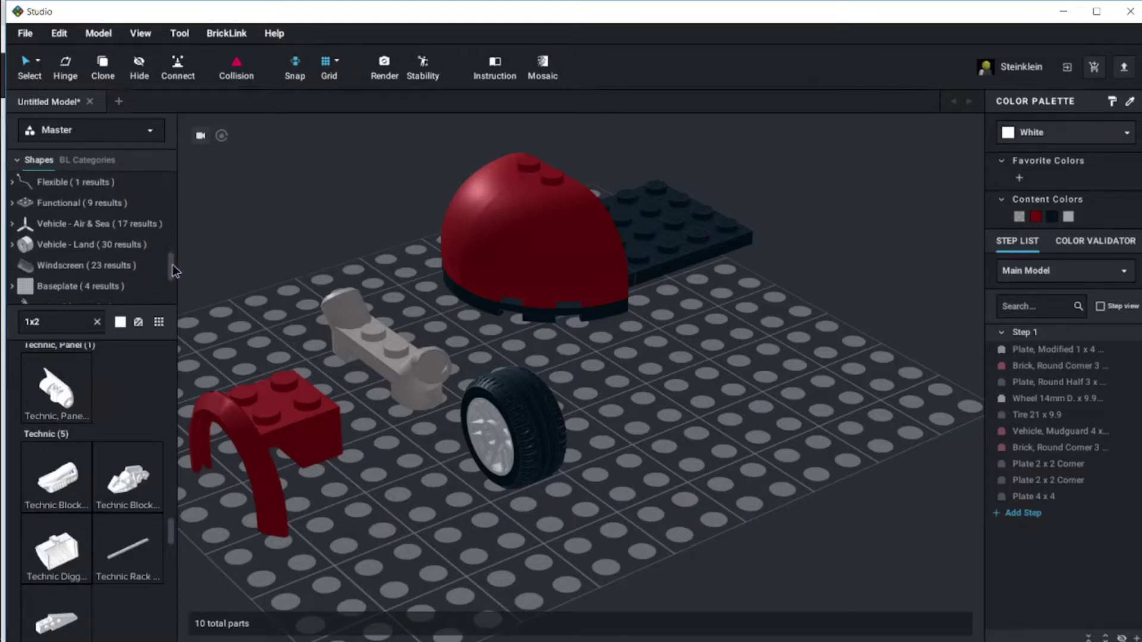
pyautogui.click(119, 244)
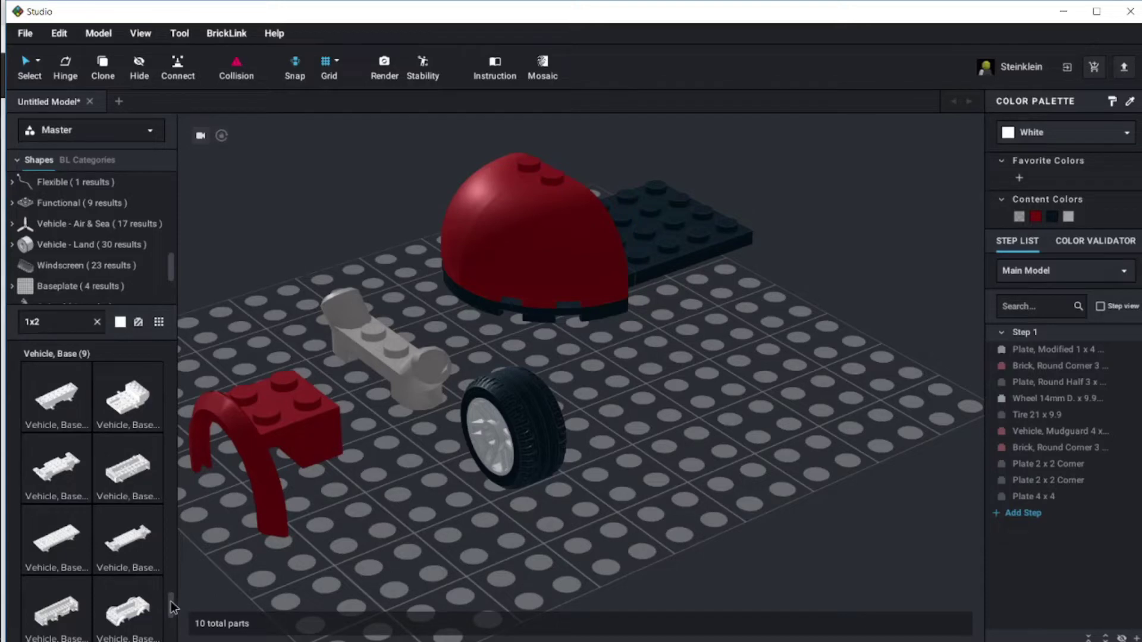
pyautogui.moveTo(170, 602); pyautogui.dragTo(170, 608)
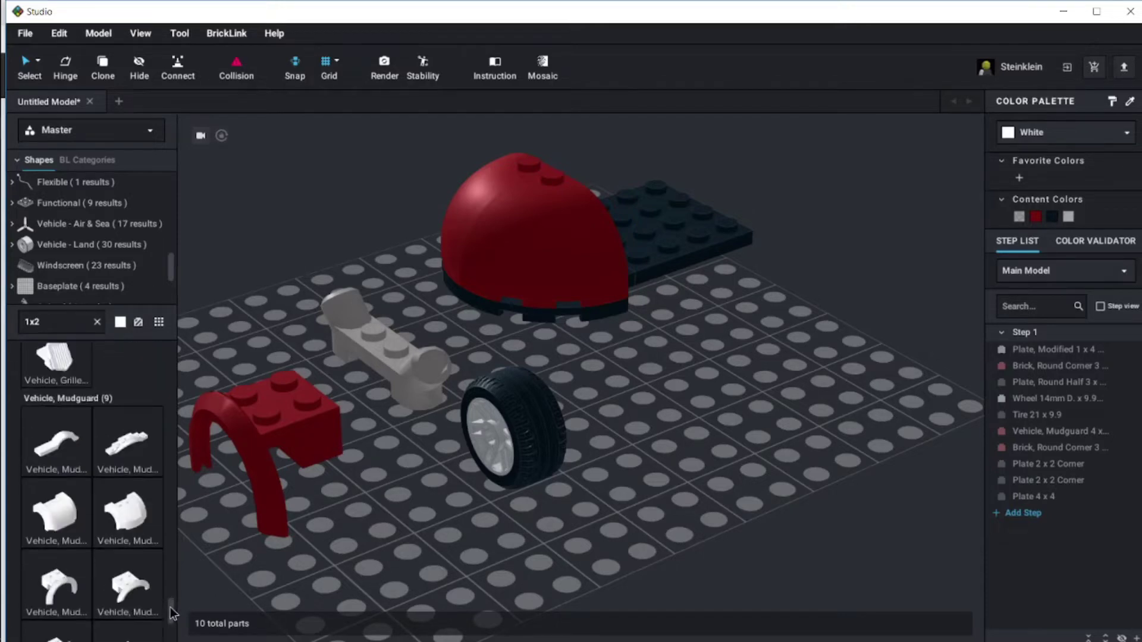
pyautogui.scroll(3, 169, 606)
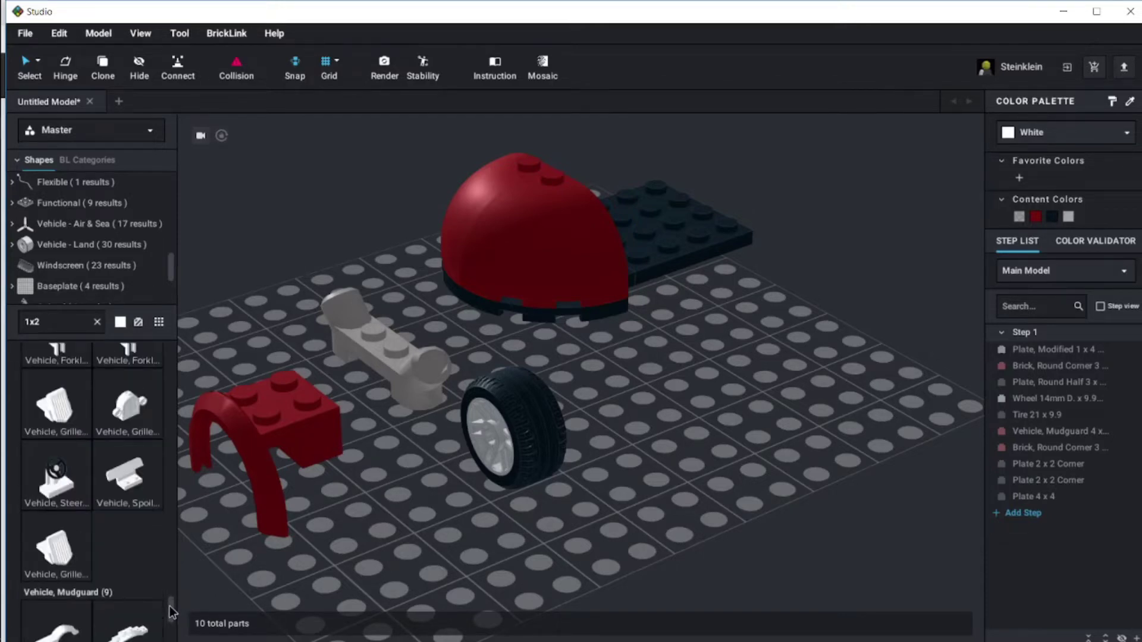
pyautogui.scroll(1, 169, 606)
pyautogui.scroll(3, 170, 609)
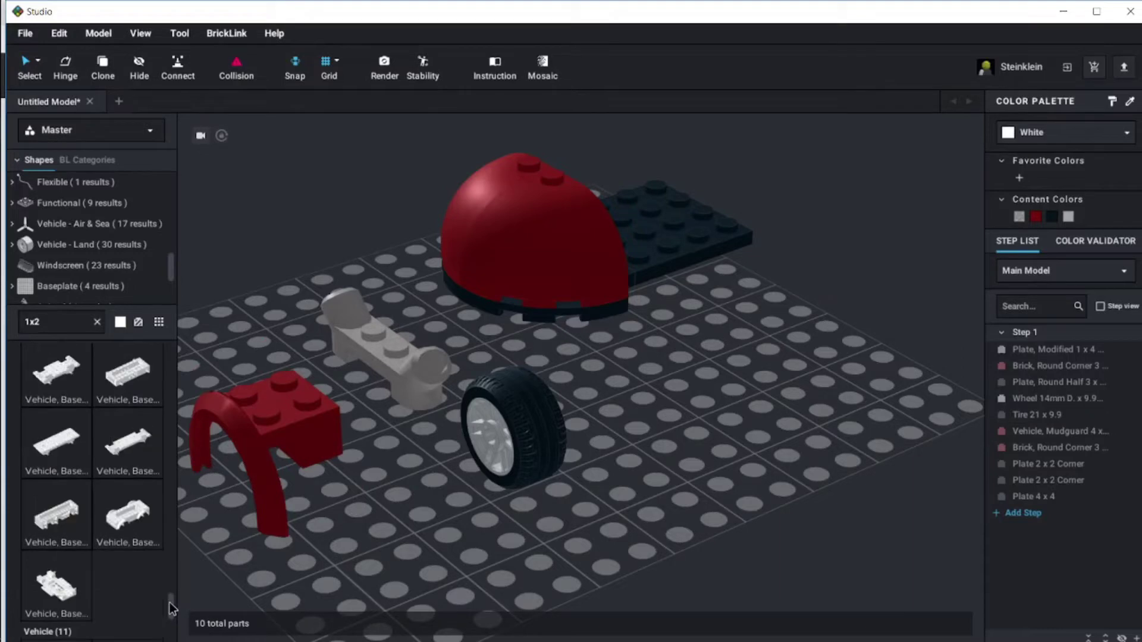
pyautogui.scroll(2, 169, 601)
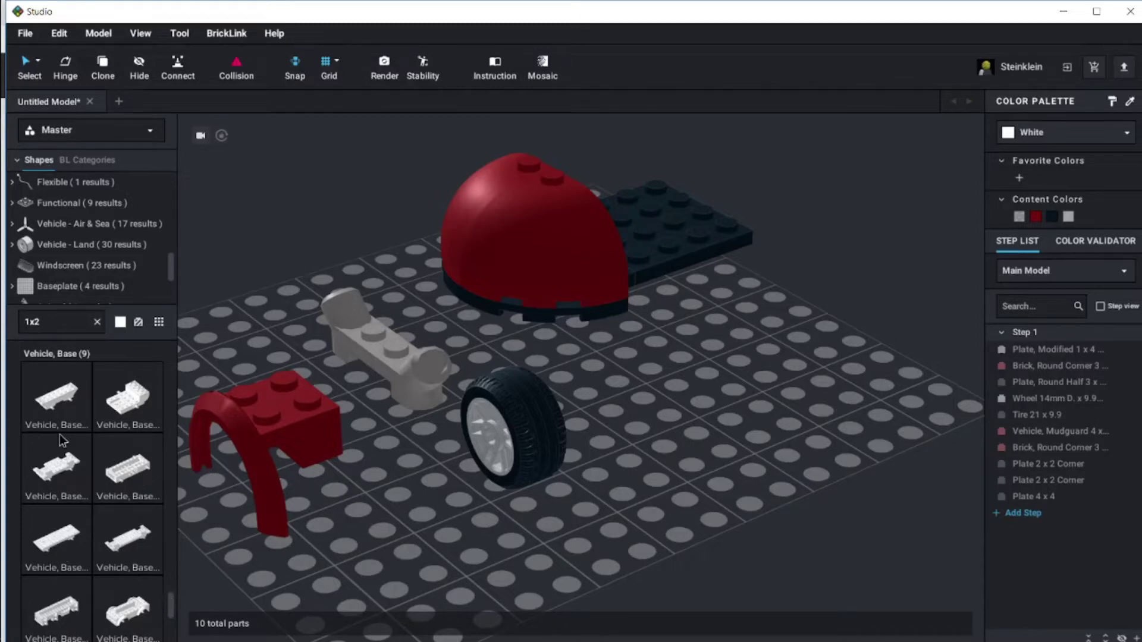
pyautogui.moveTo(63, 401); pyautogui.dragTo(721, 413)
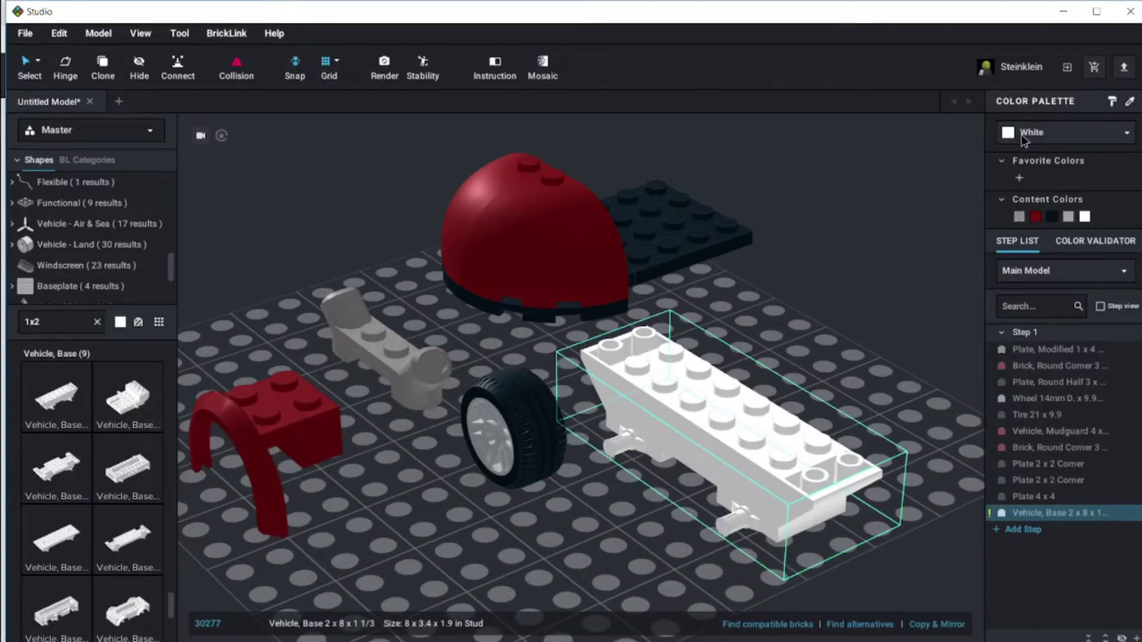
pyautogui.click(1021, 134)
pyautogui.click(1049, 174)
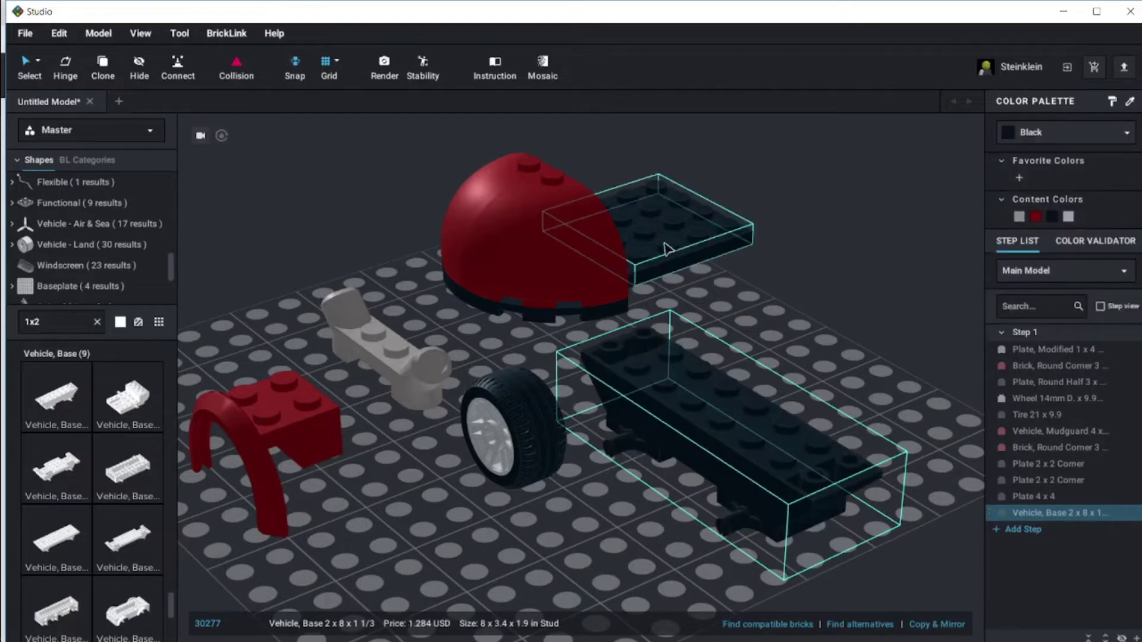
# Delete the black 4 x 4 plate and the two 2 x 2 corner plates attached to the red dome
pyautogui.moveTo(784, 347); pyautogui.dragTo(865, 339, button='right')
pyautogui.click(866, 339)
pyautogui.press('Delete')
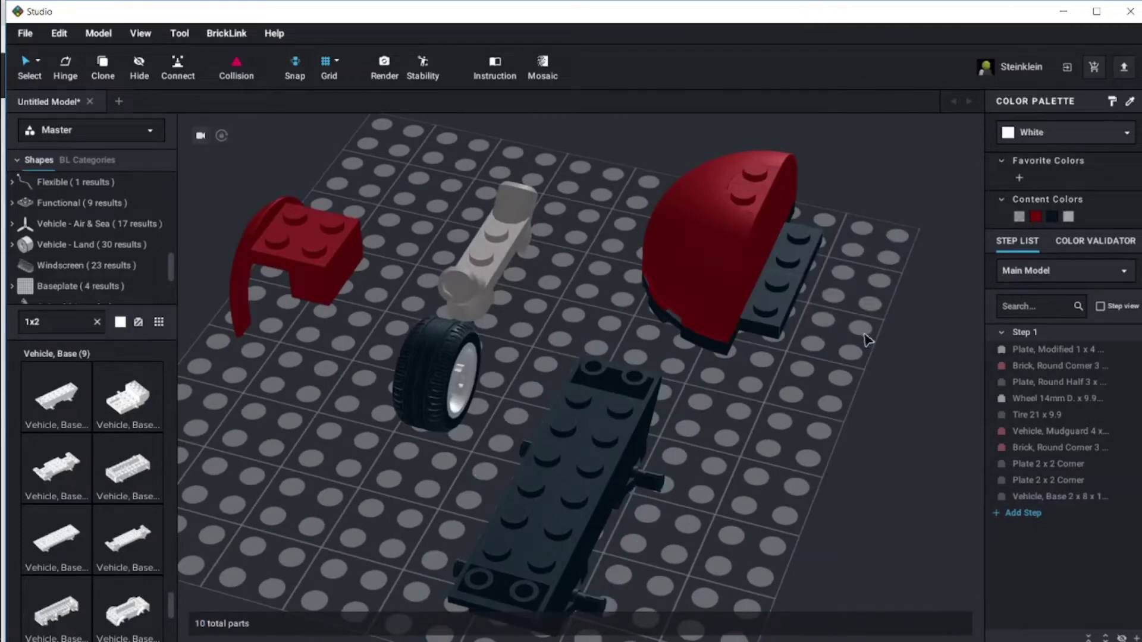
pyautogui.click(794, 260)
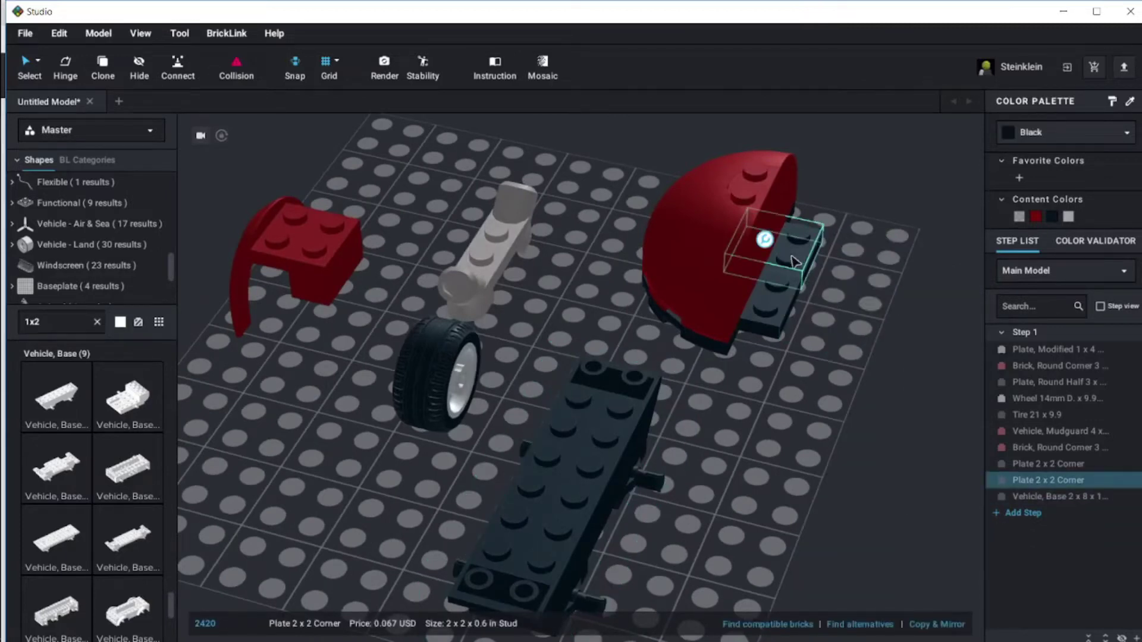
pyautogui.press('Delete')
pyautogui.click(778, 294)
pyautogui.press('Delete')
# Rotate the black vehicle base a quarter turn and fit it against the flat side of the red dome body
pyautogui.click(639, 438)
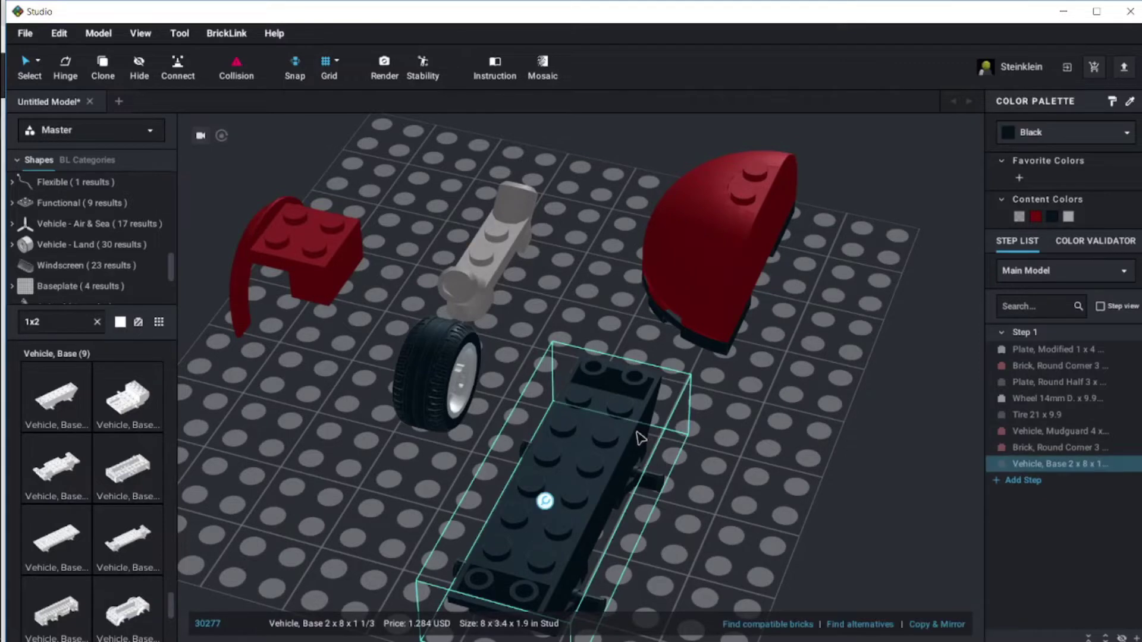
pyautogui.press('Right')
pyautogui.moveTo(559, 470); pyautogui.dragTo(864, 302)
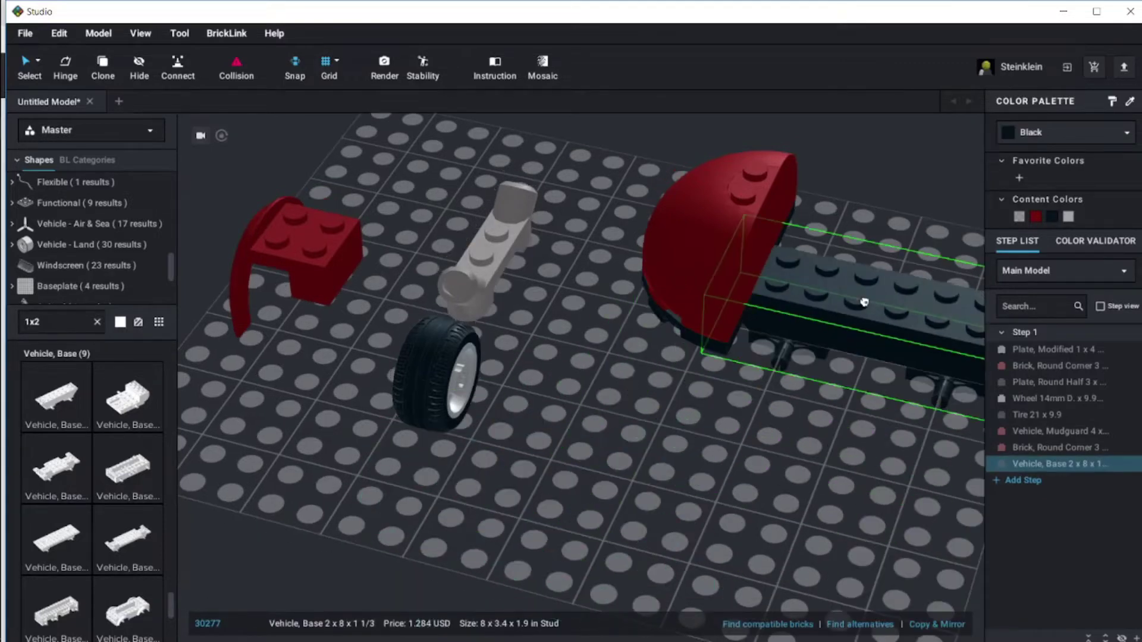
pyautogui.click(811, 450)
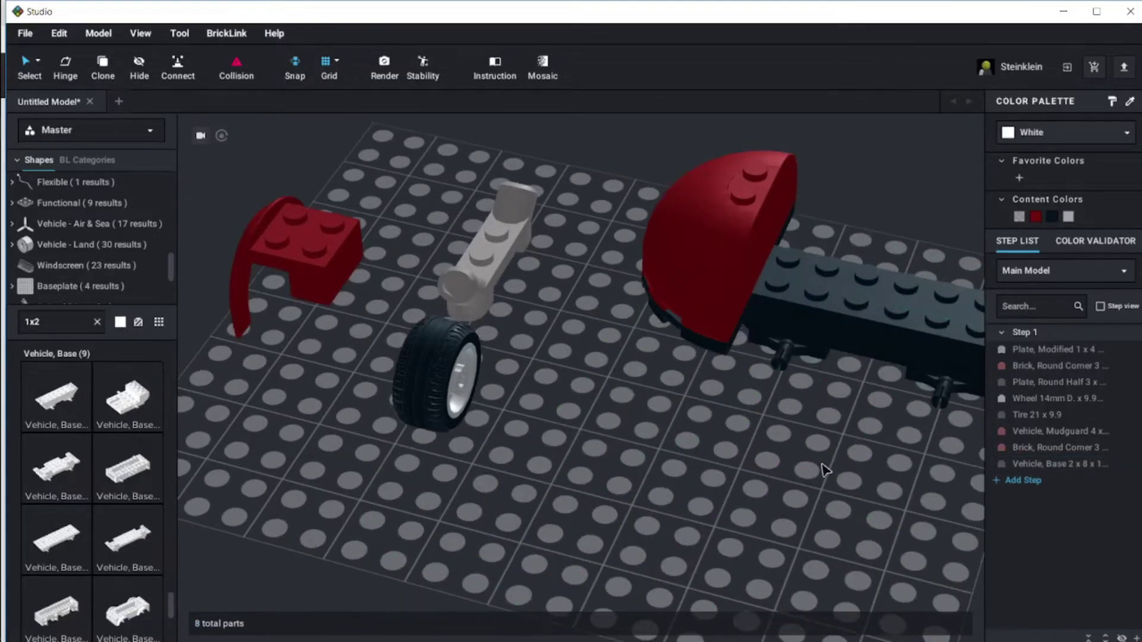
# Move the grey wheel and its tire together to the open baseplate area near the vehicle base
pyautogui.moveTo(824, 470); pyautogui.dragTo(714, 445, button='right')
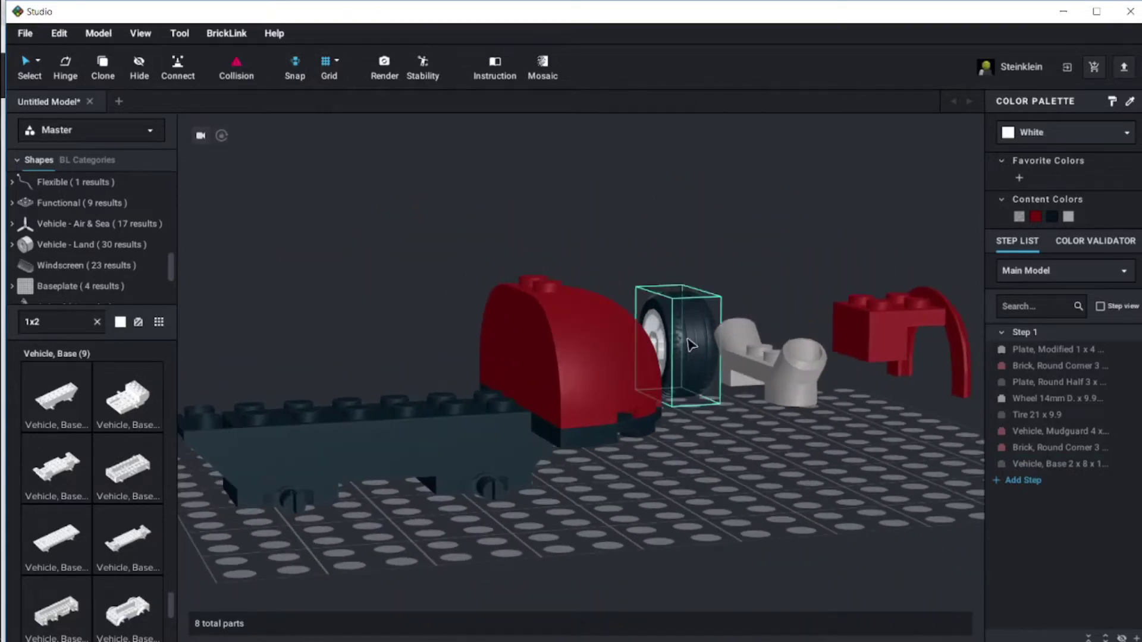
pyautogui.click(690, 345)
pyautogui.keyDown('ctrl'); pyautogui.click(657, 342); pyautogui.keyUp('ctrl')
pyautogui.moveTo(657, 342); pyautogui.dragTo(737, 516)
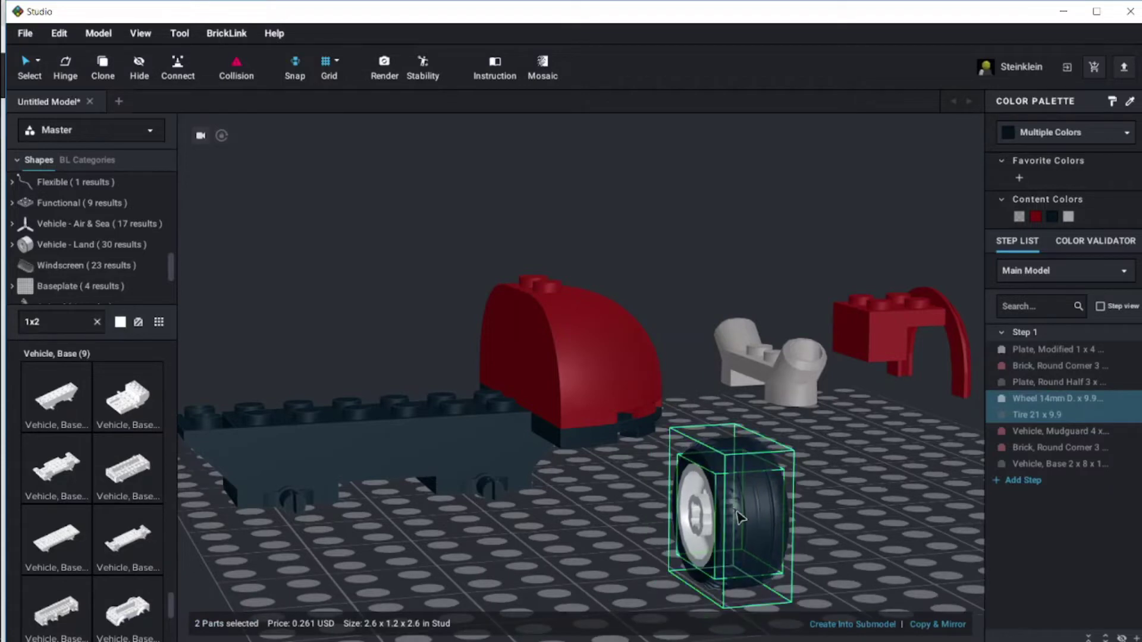
# Rotate the wheel and tire together a quarter turn and mount them on the vehicle base's pin nearest the dome
pyautogui.click(702, 518)
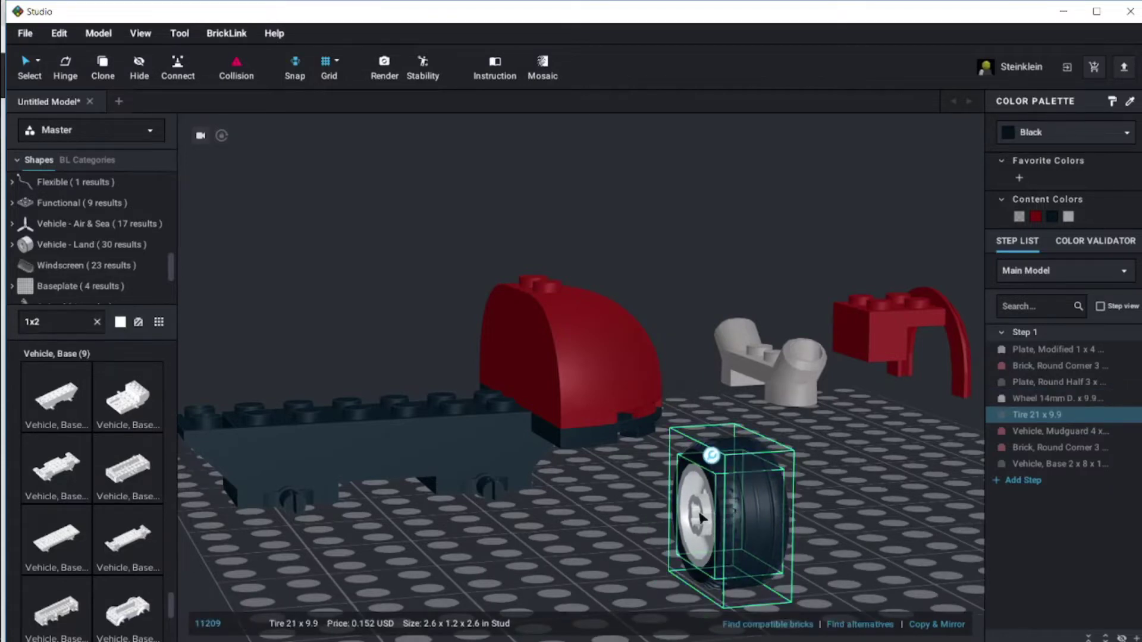
pyautogui.doubleClick(702, 525)
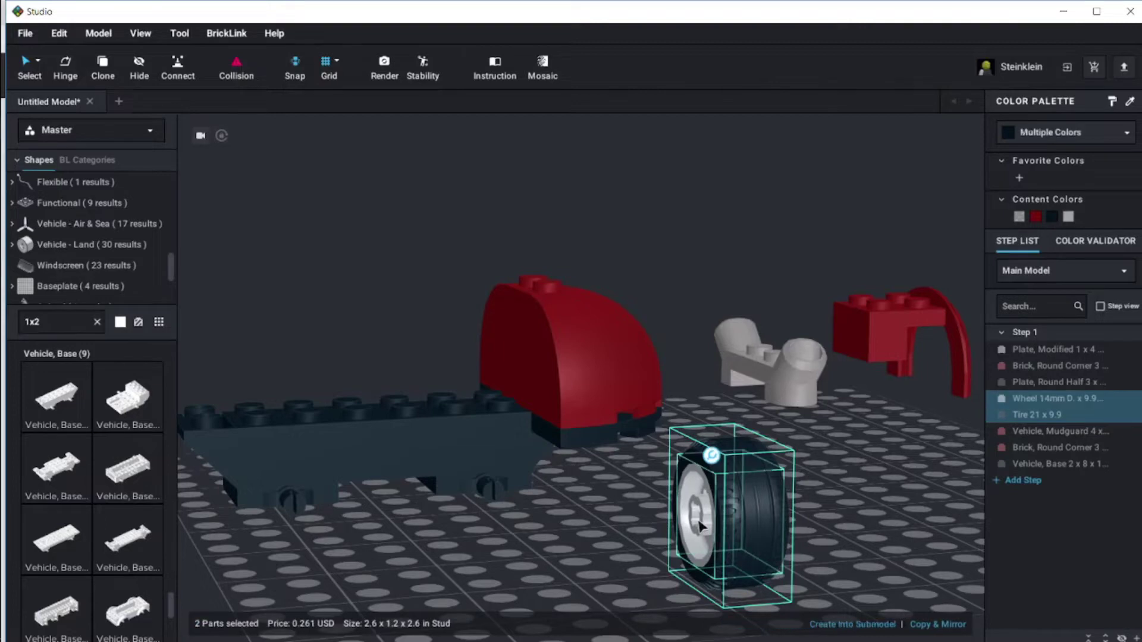
pyautogui.press('Right')
pyautogui.moveTo(721, 528); pyautogui.dragTo(485, 501)
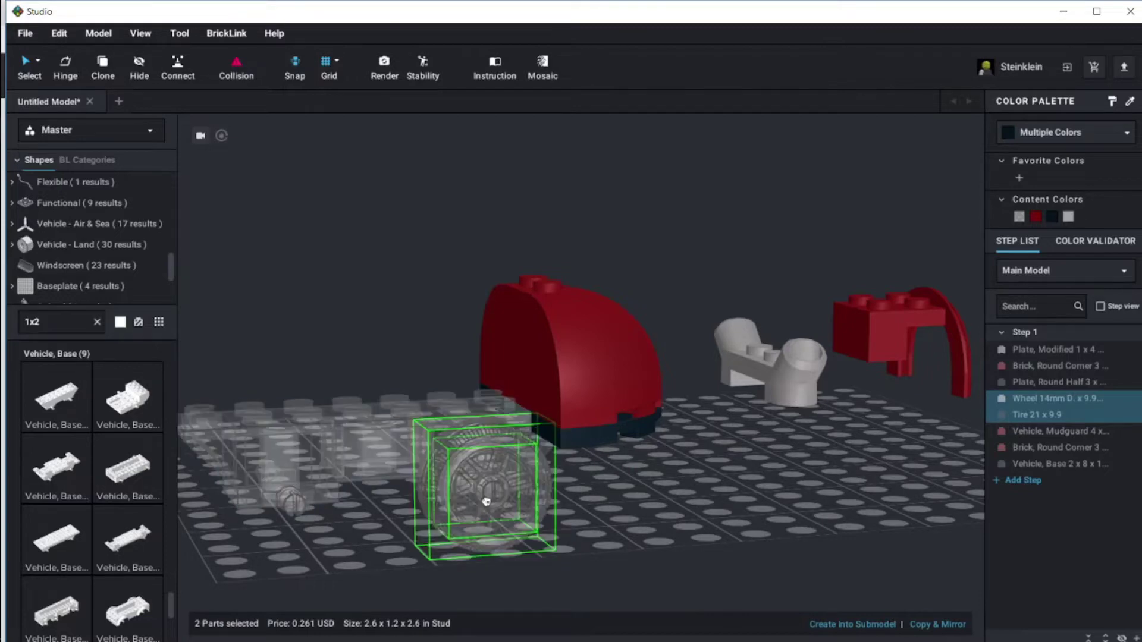
pyautogui.moveTo(471, 498); pyautogui.dragTo(472, 498)
pyautogui.moveTo(472, 498); pyautogui.dragTo(510, 510, button='right')
pyautogui.moveTo(510, 510); pyautogui.dragTo(817, 539)
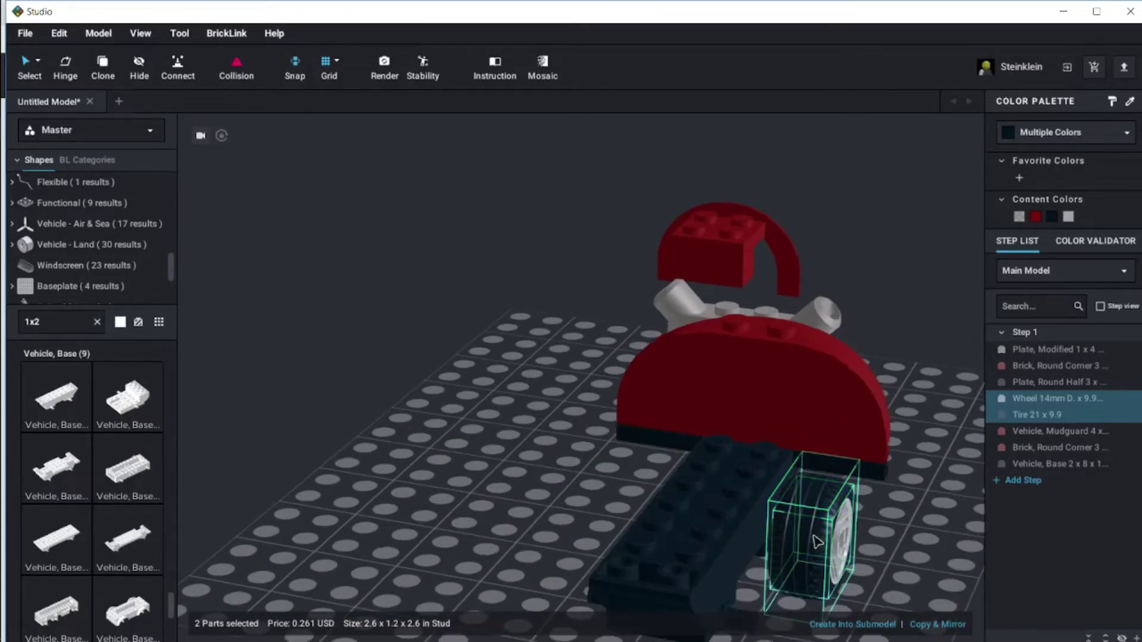
pyautogui.click(908, 552)
# Copy the mounted wheel with its tire and place the copy on the second pin along the same side
pyautogui.click(849, 549)
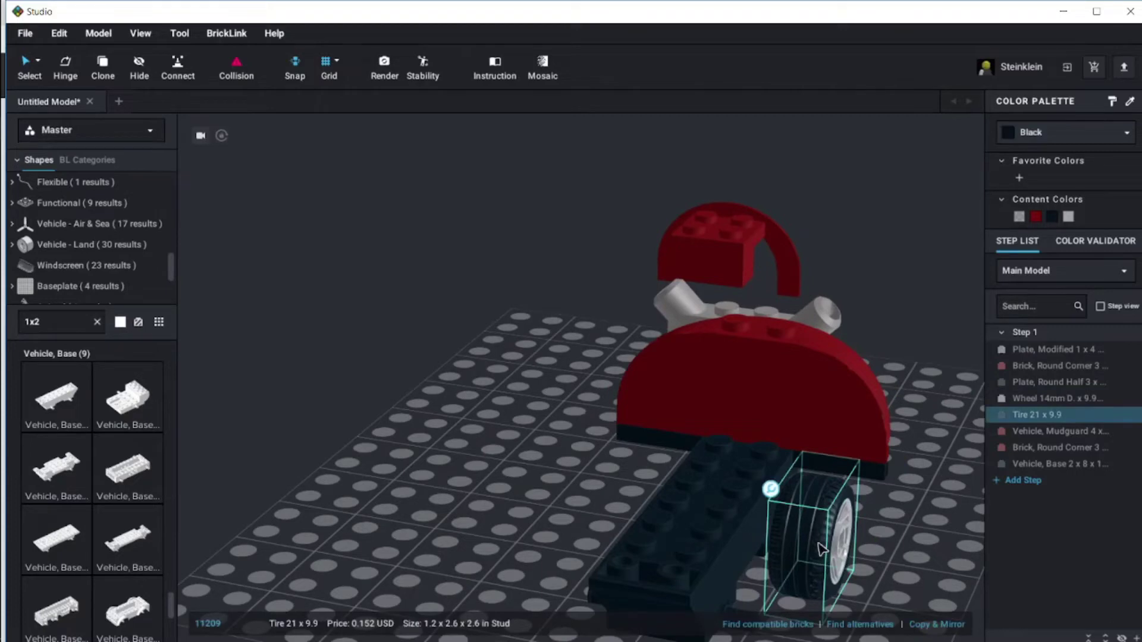
pyautogui.keyDown('ctrl'); pyautogui.click(848, 547); pyautogui.keyUp('ctrl')
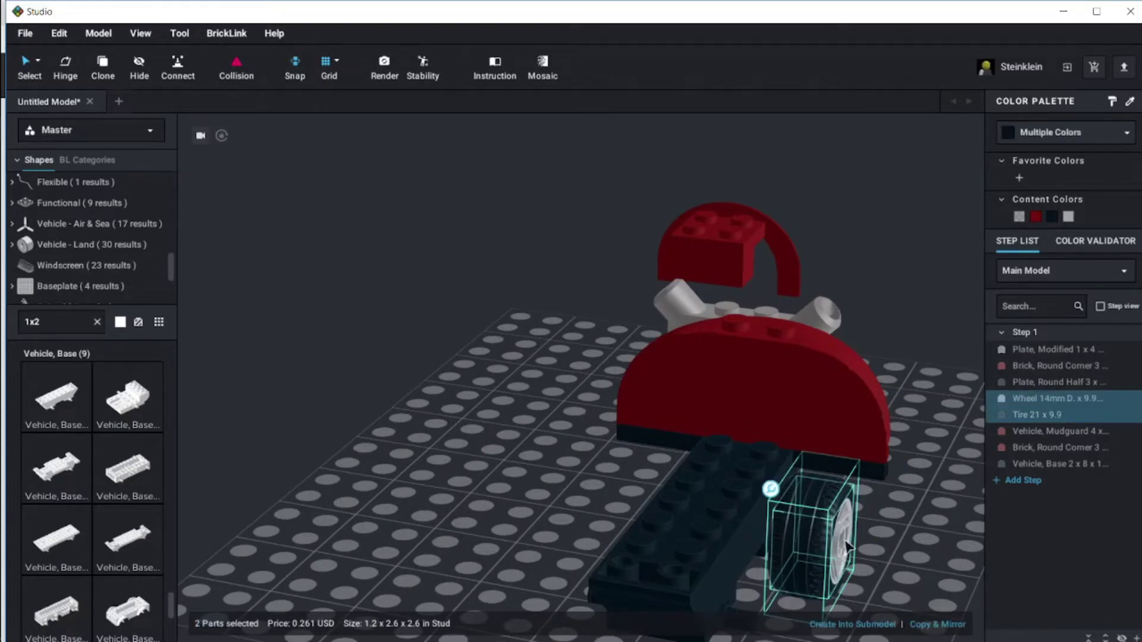
pyautogui.hotkey('ctrl', 'c')
pyautogui.hotkey('ctrl', 'v')
pyautogui.click(763, 620)
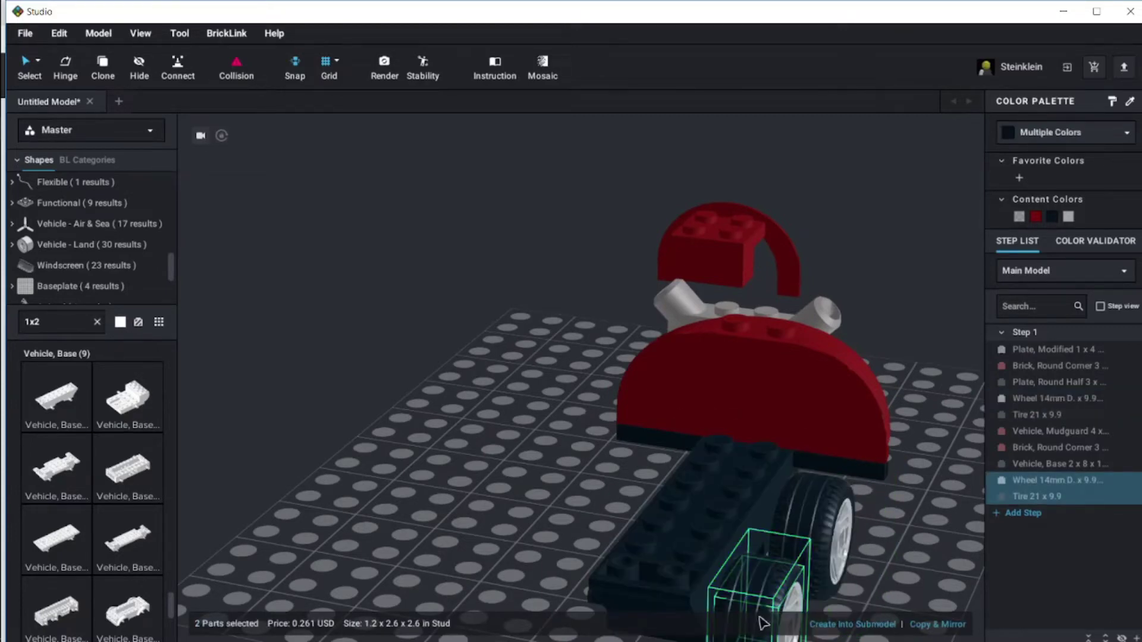
# Create mirrored copies of both mounted wheels and their tires with Copy & Mirror
pyautogui.moveTo(896, 577)
pyautogui.mouseDown(button='right')
pyautogui.moveTo(897, 565)
pyautogui.moveTo(880, 565)
pyautogui.moveTo(895, 568)
pyautogui.mouseUp(button='right')
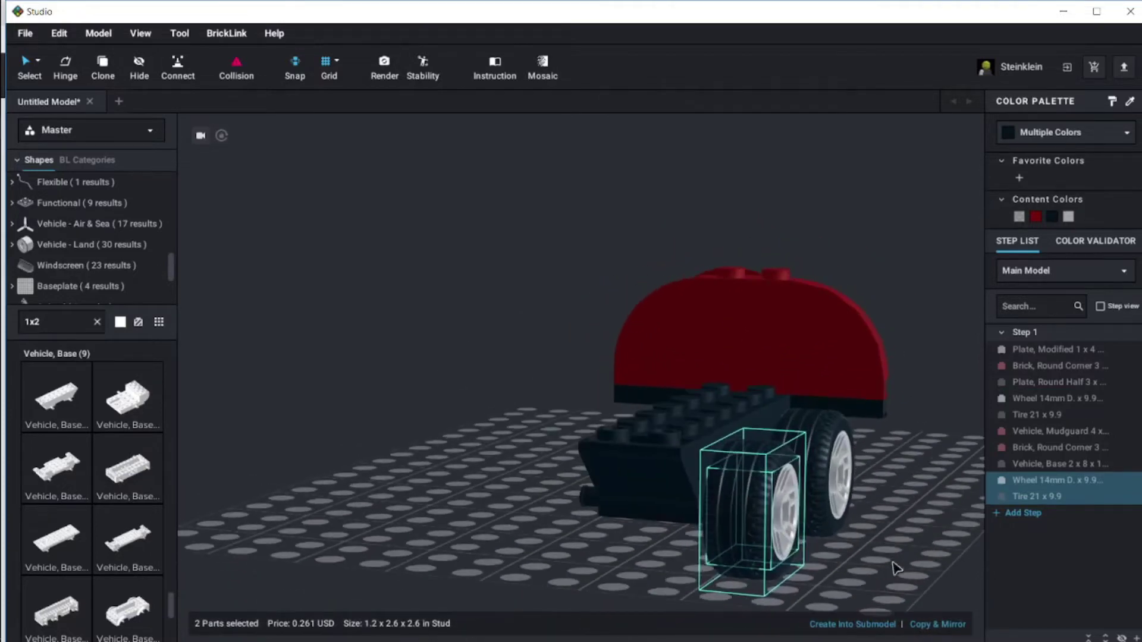
pyautogui.keyDown('shift'); pyautogui.click(836, 486); pyautogui.keyUp('shift')
pyautogui.keyDown('shift'); pyautogui.click(828, 482); pyautogui.keyUp('shift')
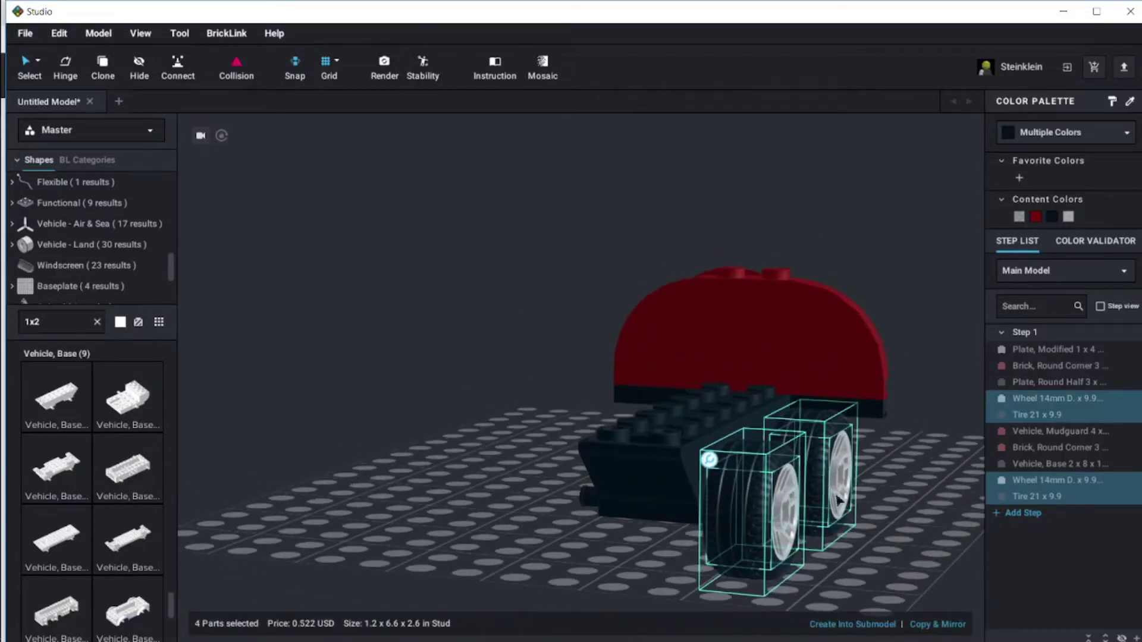
pyautogui.click(946, 624)
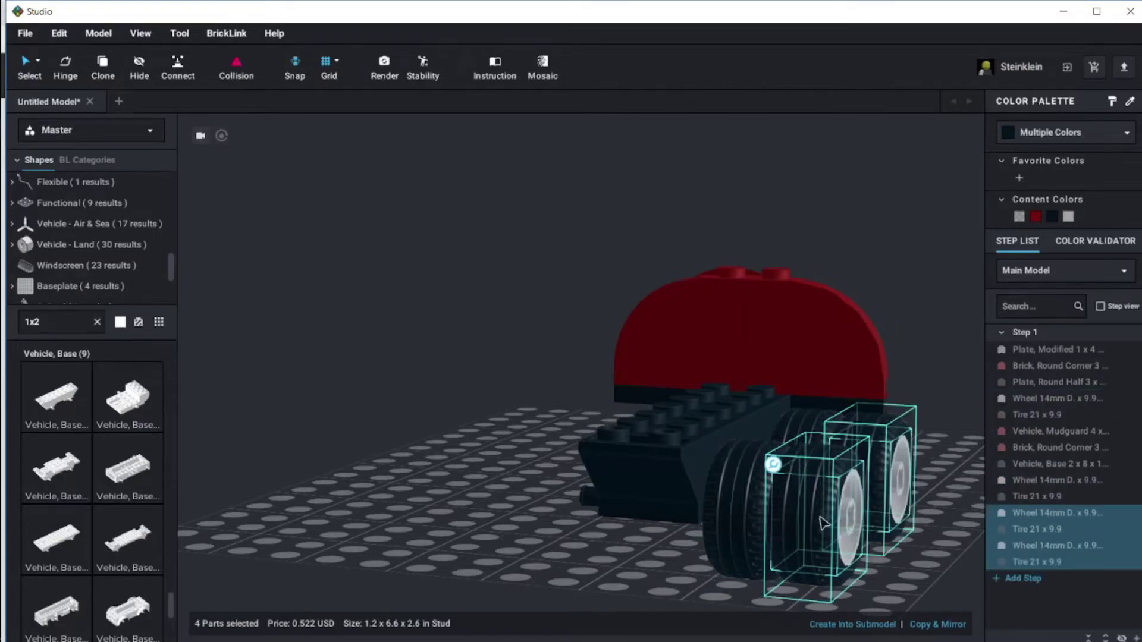
# Mount the mirrored pair of wheels on the pins along the opposite side of the vehicle base
pyautogui.moveTo(824, 523); pyautogui.dragTo(573, 498)
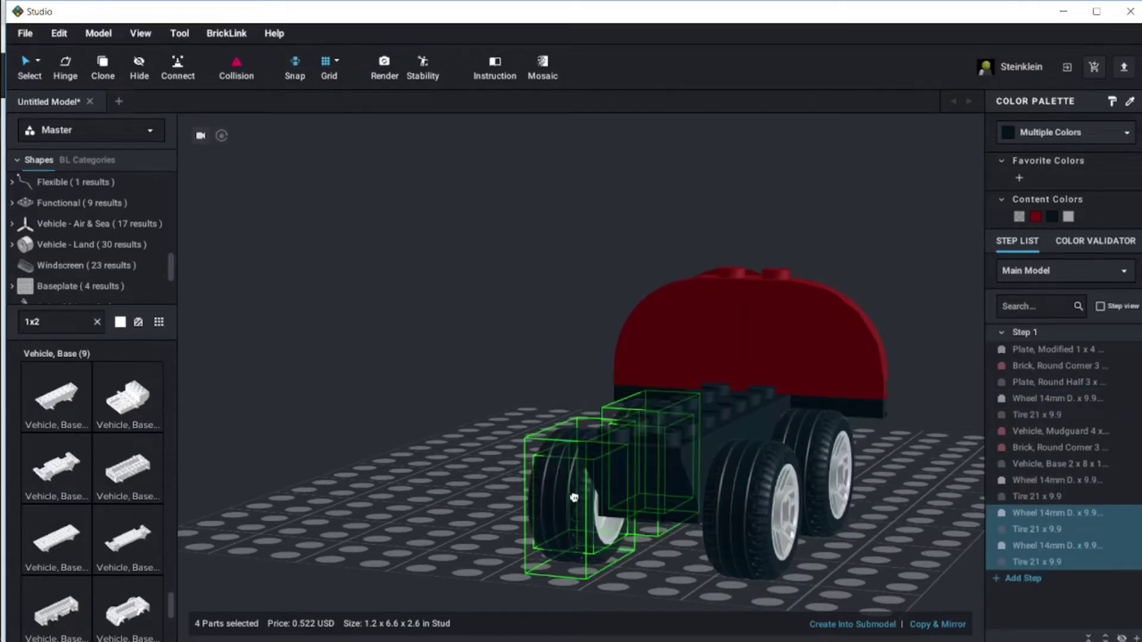
pyautogui.moveTo(573, 497); pyautogui.dragTo(835, 487, button='right')
pyautogui.moveTo(834, 486); pyautogui.dragTo(894, 510)
pyautogui.moveTo(895, 509); pyautogui.dragTo(884, 510, button='right')
pyautogui.moveTo(884, 509); pyautogui.dragTo(815, 629)
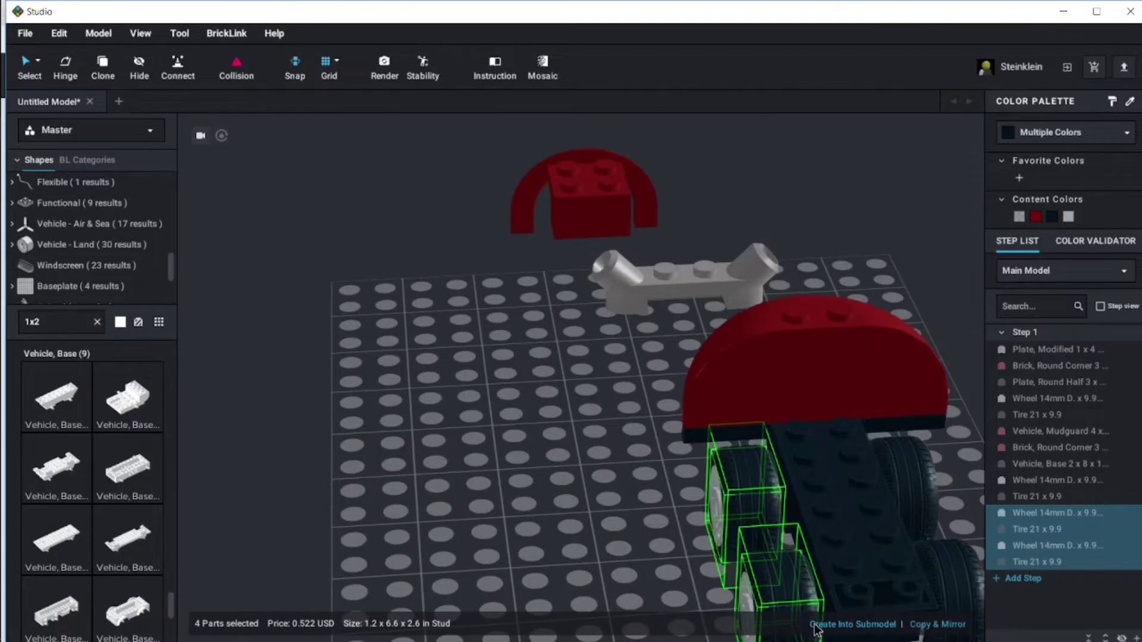
pyautogui.click(816, 625)
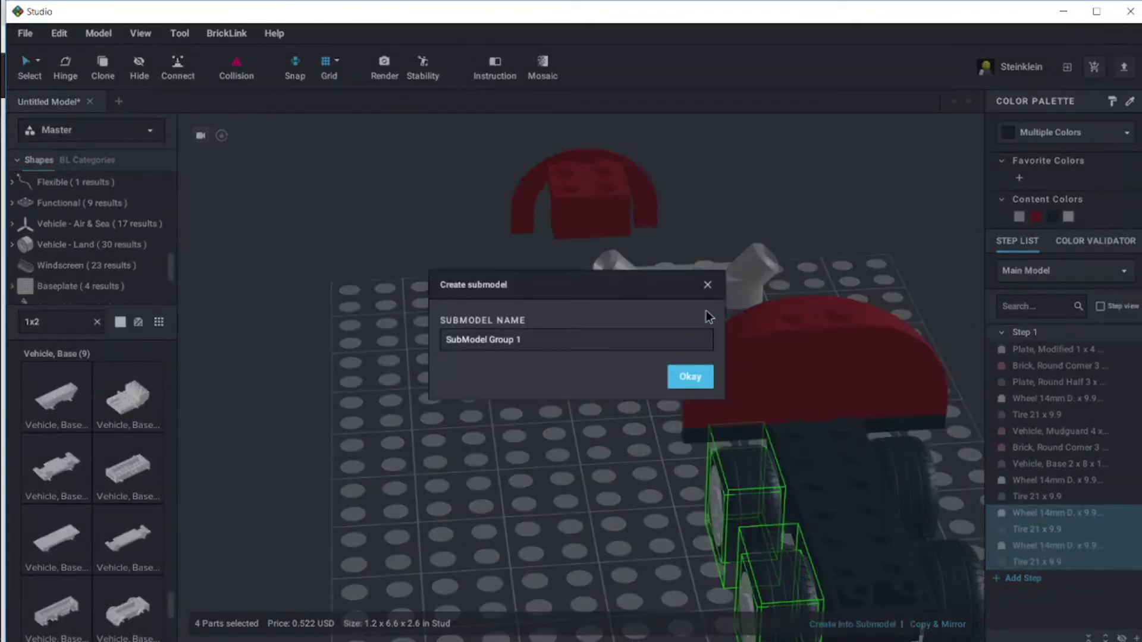
pyautogui.click(706, 286)
pyautogui.moveTo(767, 535); pyautogui.dragTo(789, 593)
pyautogui.moveTo(789, 594); pyautogui.dragTo(787, 580, button='right')
pyautogui.moveTo(787, 575); pyautogui.dragTo(809, 571)
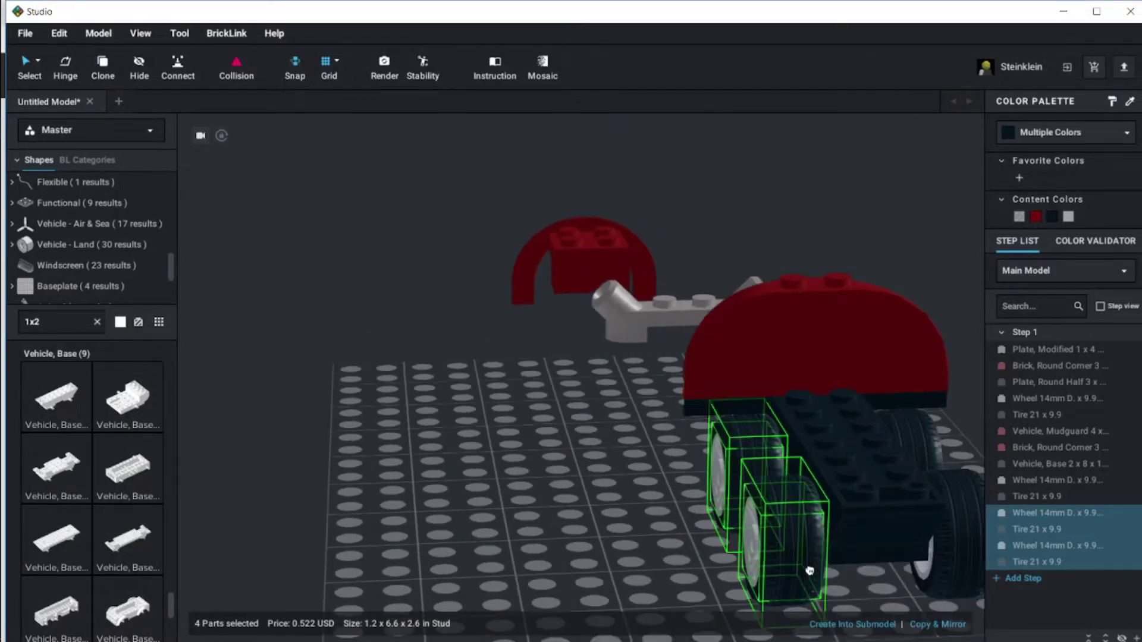
pyautogui.click(641, 545)
# Rotate the red mudguard half a turn and mount it on the vehicle base over the rear wheel on one side
pyautogui.moveTo(631, 522); pyautogui.dragTo(454, 517, button='right')
pyautogui.scroll(3, 564, 514)
pyautogui.click(263, 385)
pyautogui.moveTo(280, 354)
pyautogui.press('Right')
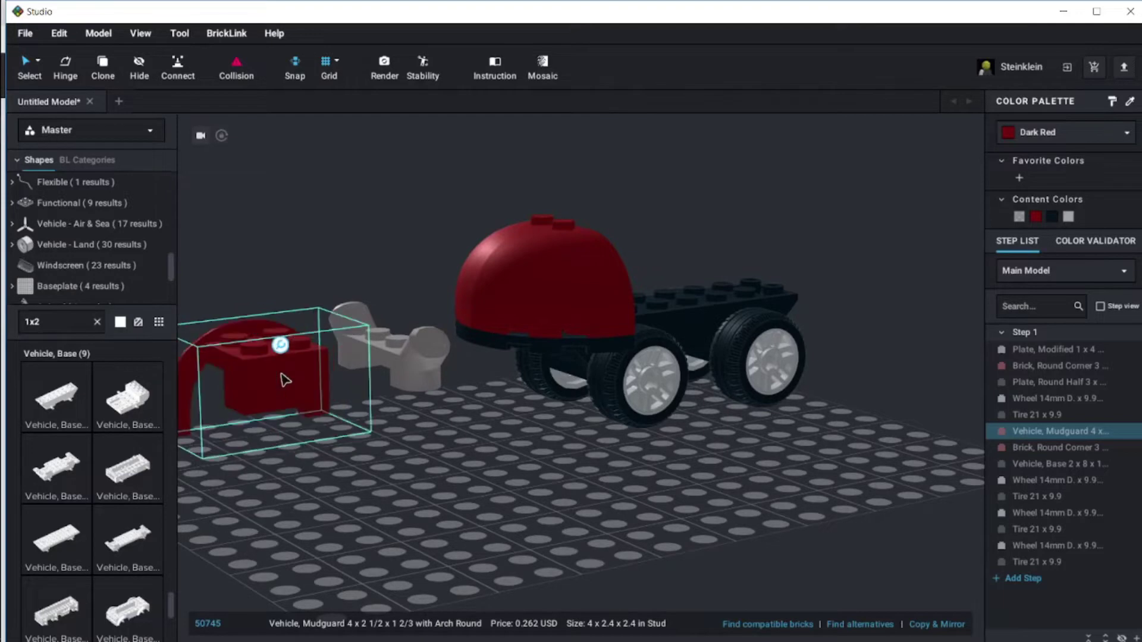
pyautogui.press('Right')
pyautogui.moveTo(269, 380); pyautogui.dragTo(667, 315)
pyautogui.moveTo(668, 315); pyautogui.dragTo(543, 331, button='right')
pyautogui.scroll(3, 792, 326)
pyautogui.moveTo(796, 355); pyautogui.dragTo(911, 456)
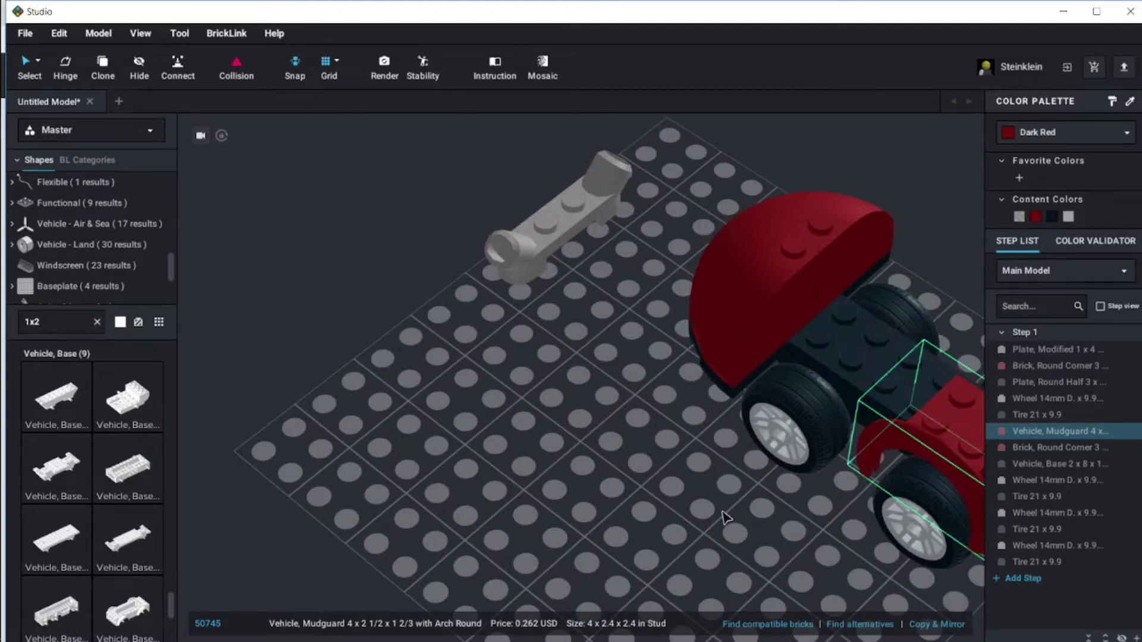
# Create a mirrored copy of the mudguard with Copy & Mirror and place it over the opposite rear wheel
pyautogui.moveTo(726, 517); pyautogui.dragTo(692, 494, button='right')
pyautogui.click(943, 624)
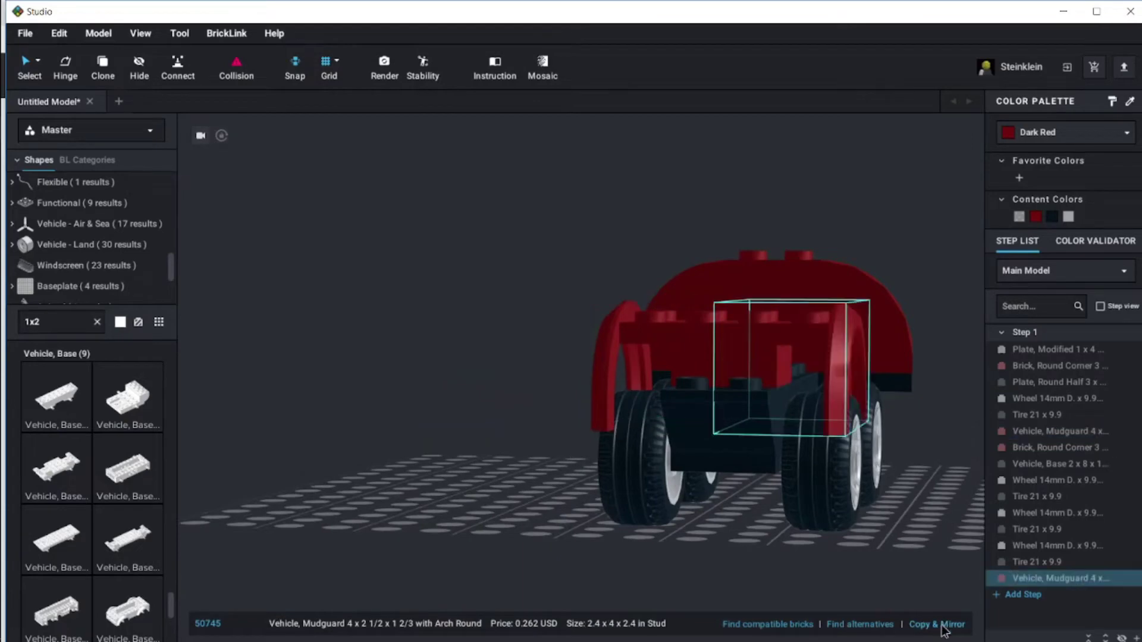
pyautogui.click(943, 502)
pyautogui.moveTo(944, 503); pyautogui.dragTo(749, 550, button='right')
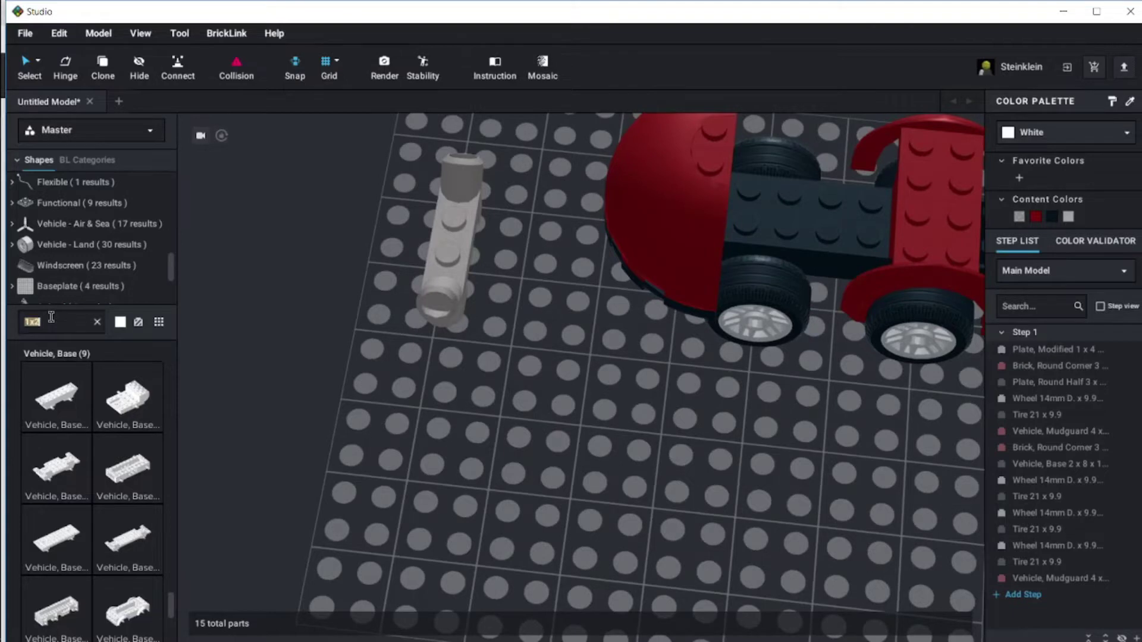
# Find the Plate 4 x 4, place it on the vehicle base between dome and mudguards, and colour it black
pyautogui.write('4x4')
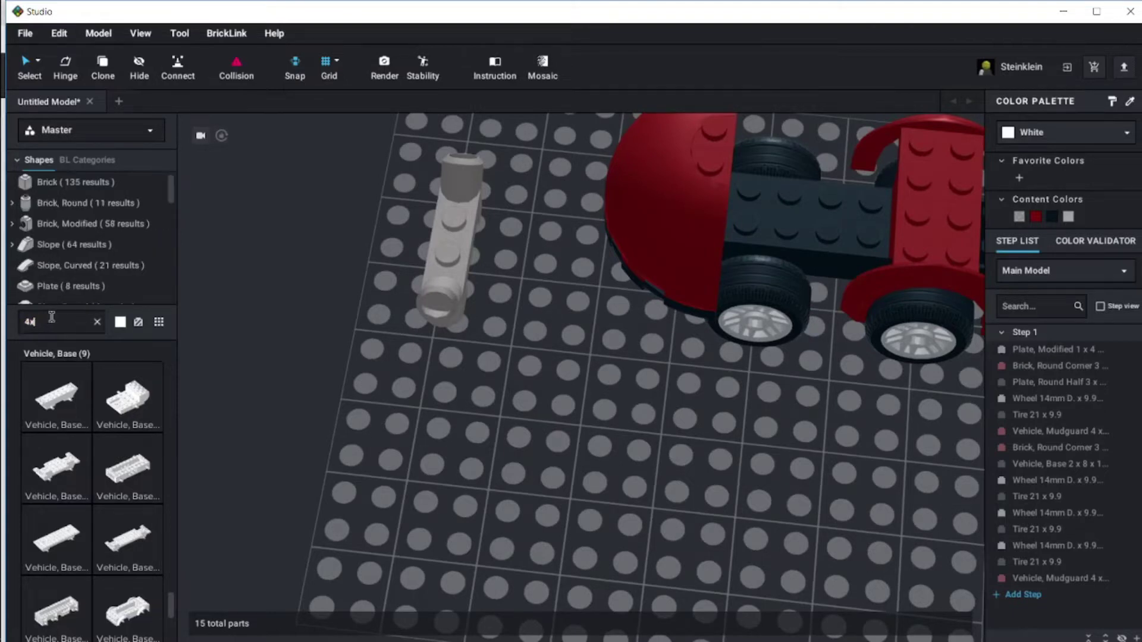
pyautogui.click(70, 282)
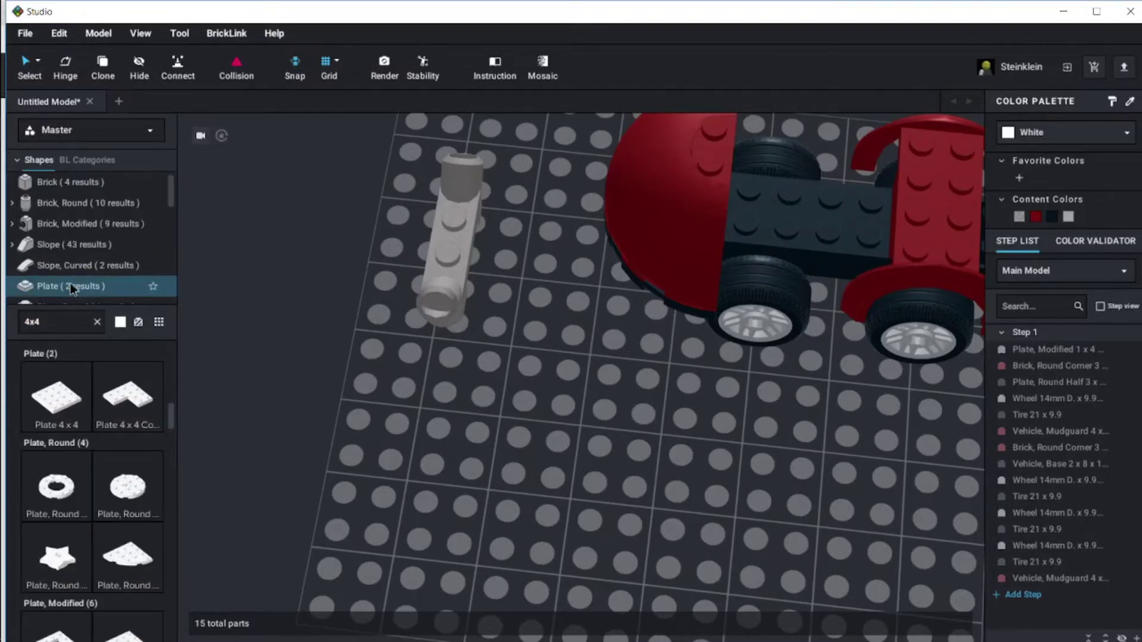
pyautogui.moveTo(56, 397); pyautogui.dragTo(821, 199)
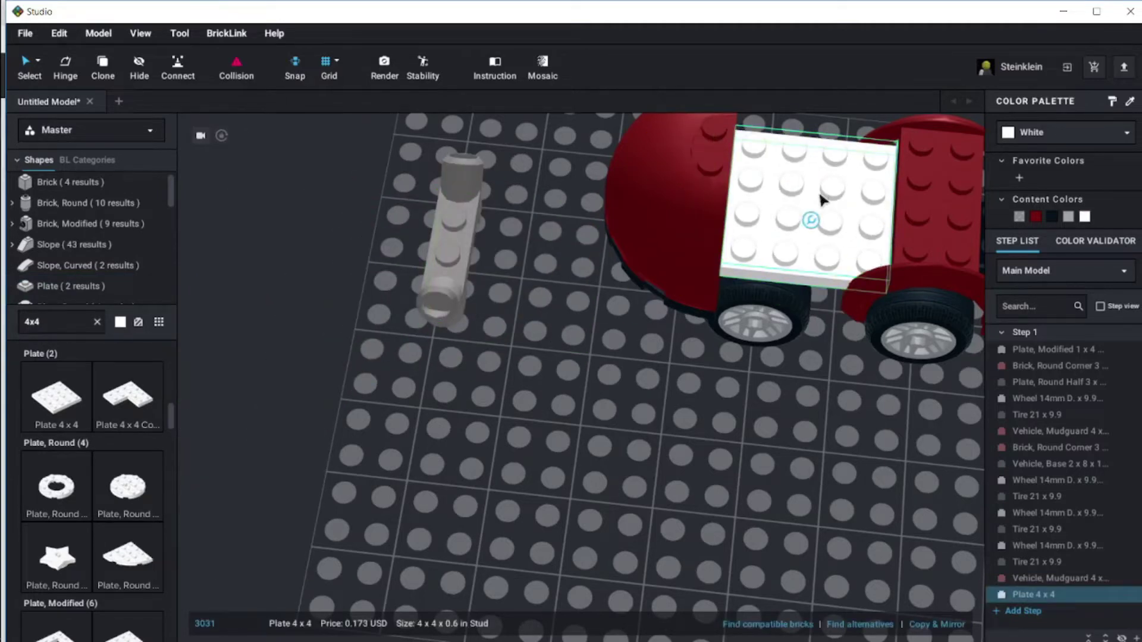
pyautogui.click(468, 262)
pyautogui.click(519, 306)
pyautogui.click(800, 188)
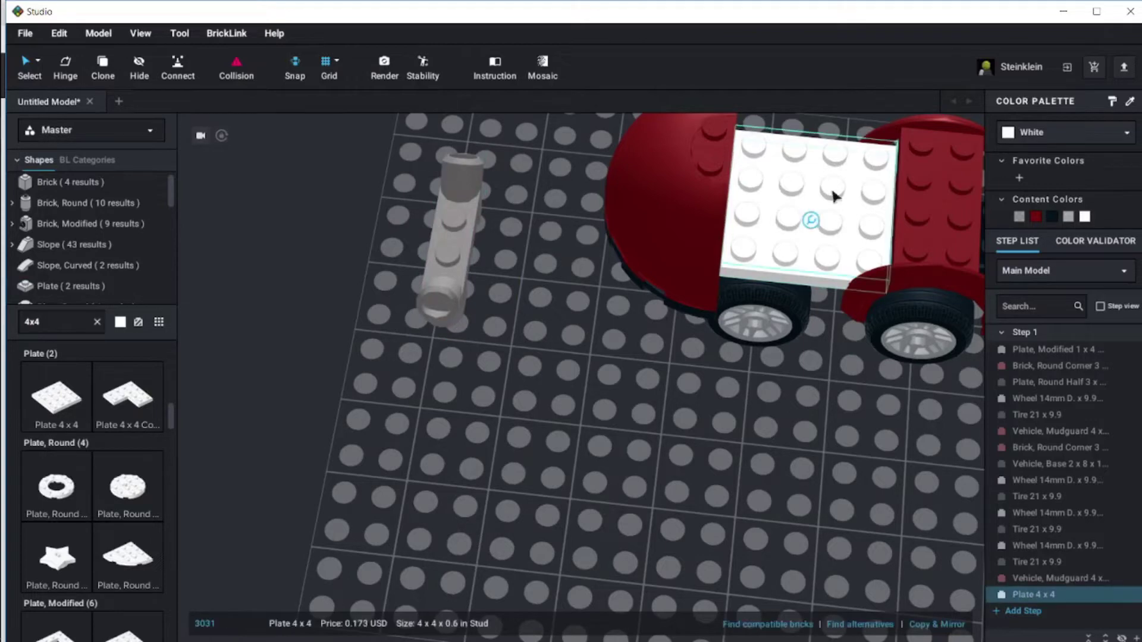
pyautogui.click(1051, 217)
pyautogui.click(798, 433)
pyautogui.moveTo(798, 434)
pyautogui.mouseDown(button='right')
pyautogui.moveTo(770, 419)
pyautogui.moveTo(798, 395)
pyautogui.moveTo(799, 404)
pyautogui.moveTo(744, 415)
pyautogui.moveTo(739, 390)
pyautogui.moveTo(810, 424)
pyautogui.mouseUp(button='right')
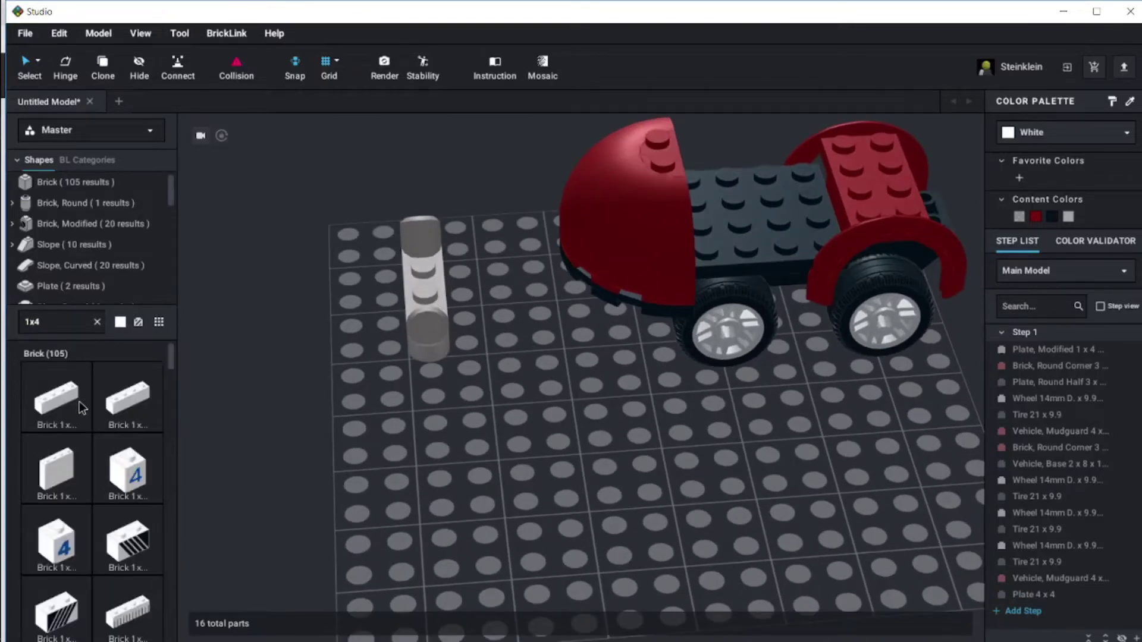
# Add a black Plate 1 x 4, rotate it a quarter turn and fit it under one mudguard along the chassis
pyautogui.click(70, 286)
pyautogui.moveTo(56, 398); pyautogui.dragTo(572, 463)
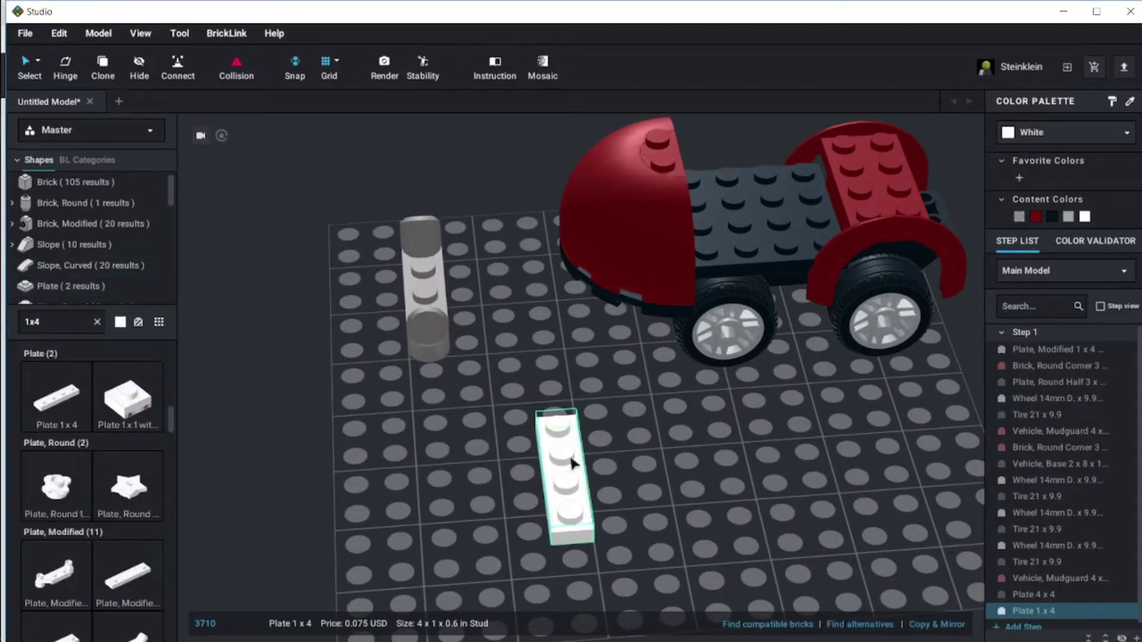
pyautogui.press('Right')
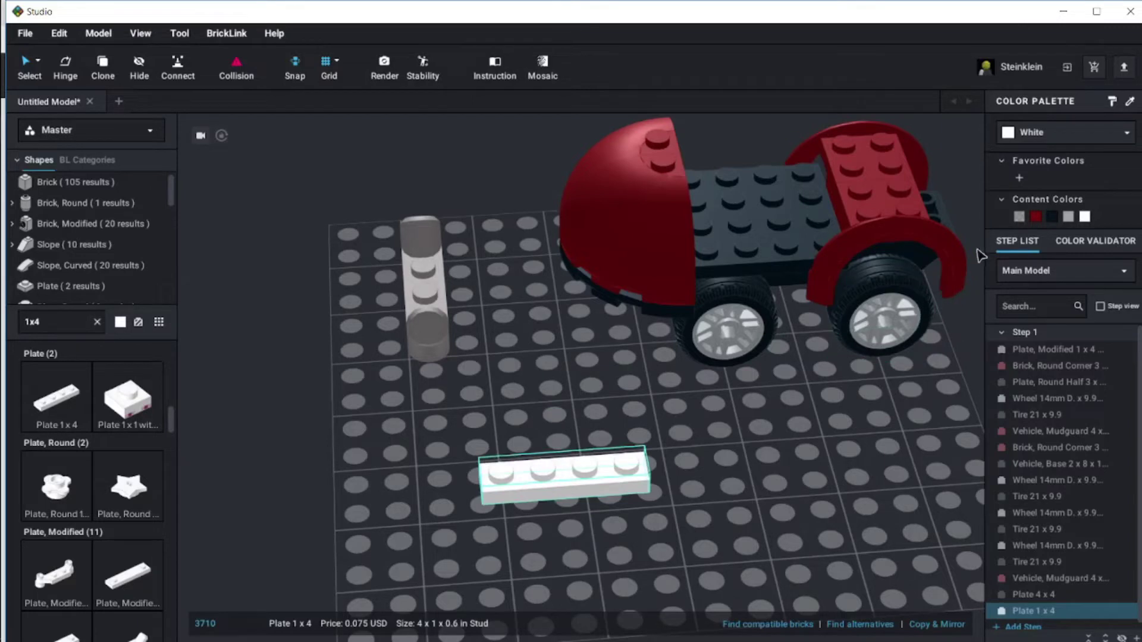
pyautogui.click(1051, 217)
pyautogui.moveTo(547, 487); pyautogui.dragTo(878, 246)
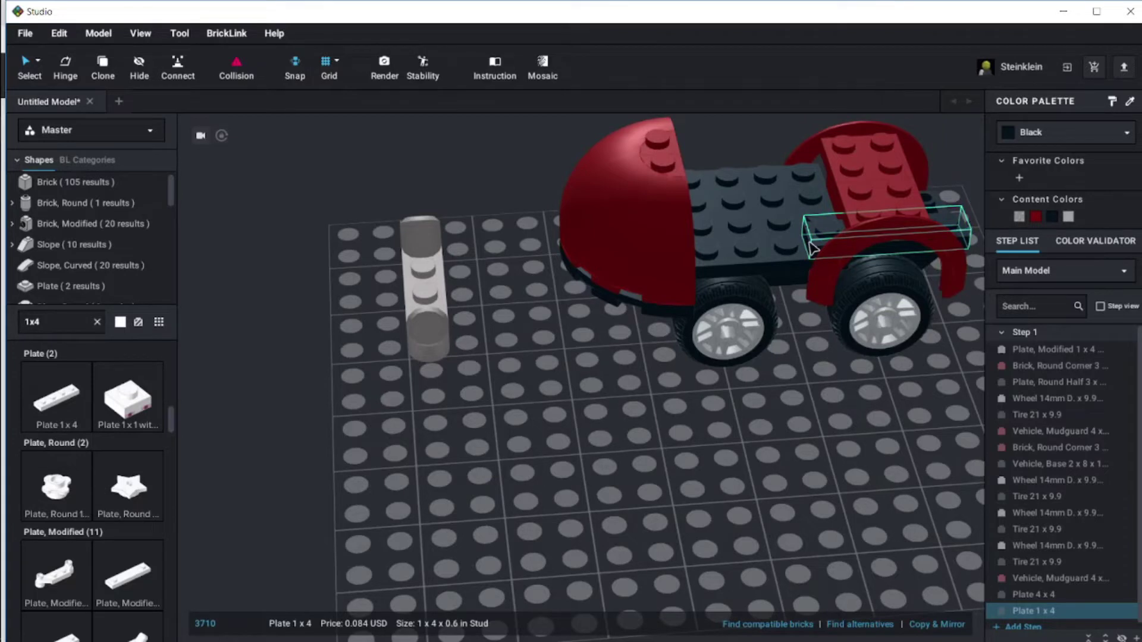
# Copy the black Plate 1 x 4 and place the copy under the mudguard on the opposite side
pyautogui.hotkey('ctrl', 'c')
pyautogui.hotkey('ctrl', 'v')
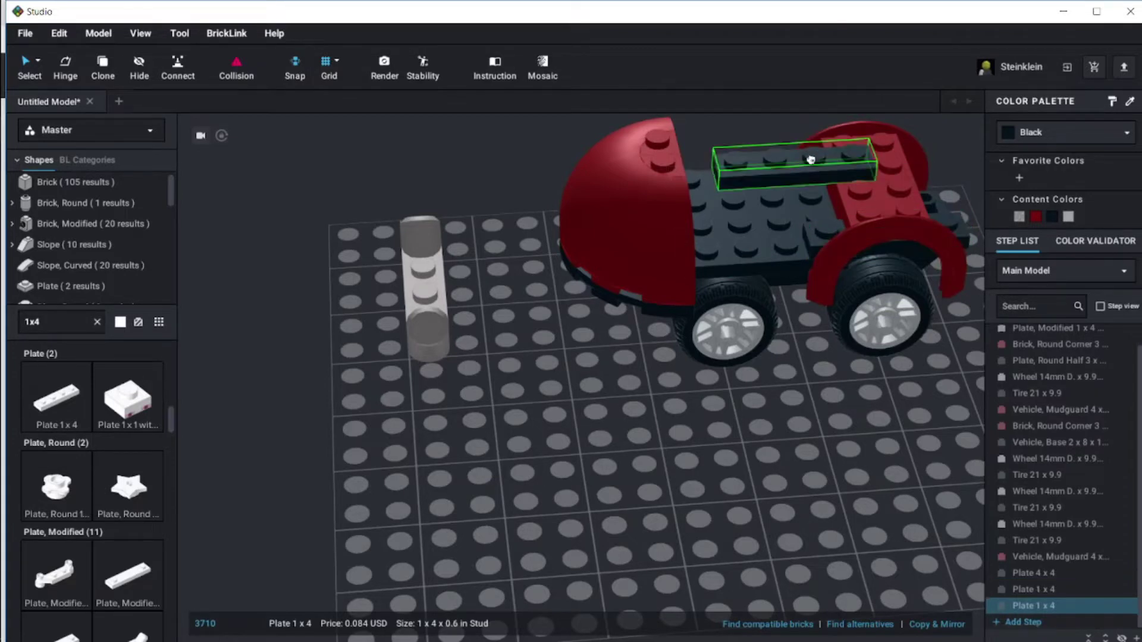
pyautogui.click(805, 196)
pyautogui.moveTo(805, 196); pyautogui.dragTo(678, 184, button='right')
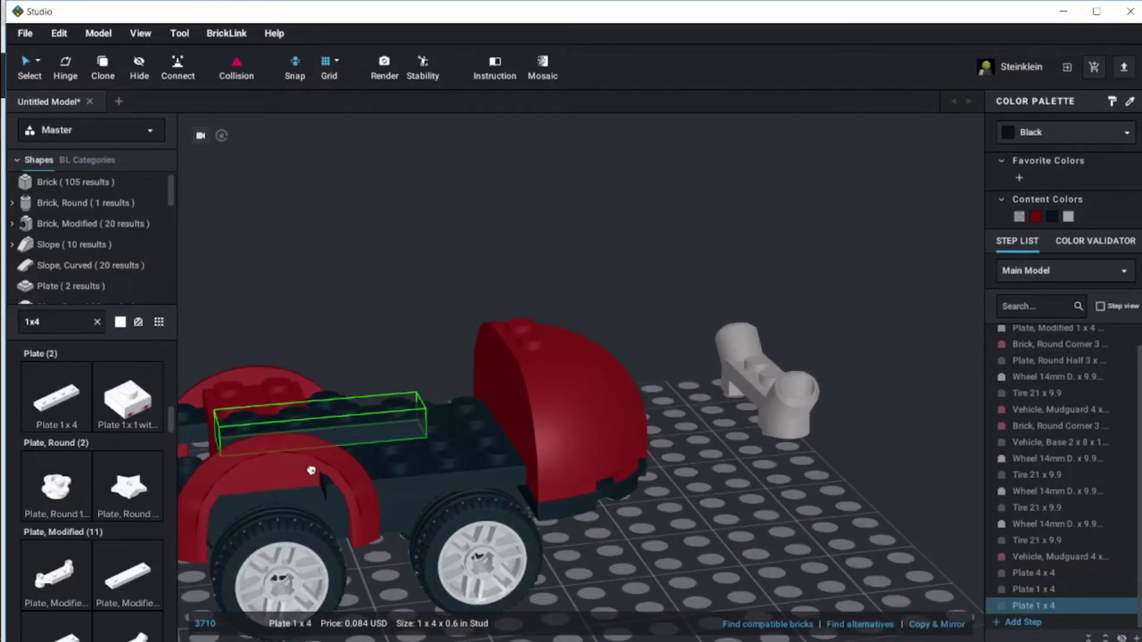
pyautogui.click(278, 481)
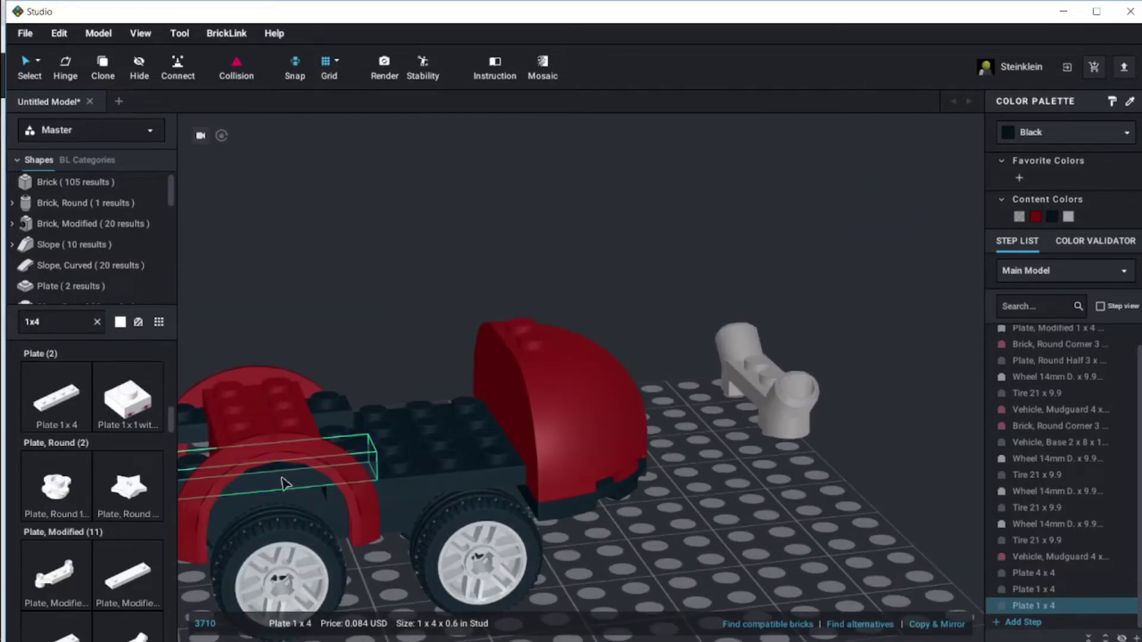
pyautogui.click(645, 533)
pyautogui.moveTo(650, 528); pyautogui.dragTo(473, 544, button='right')
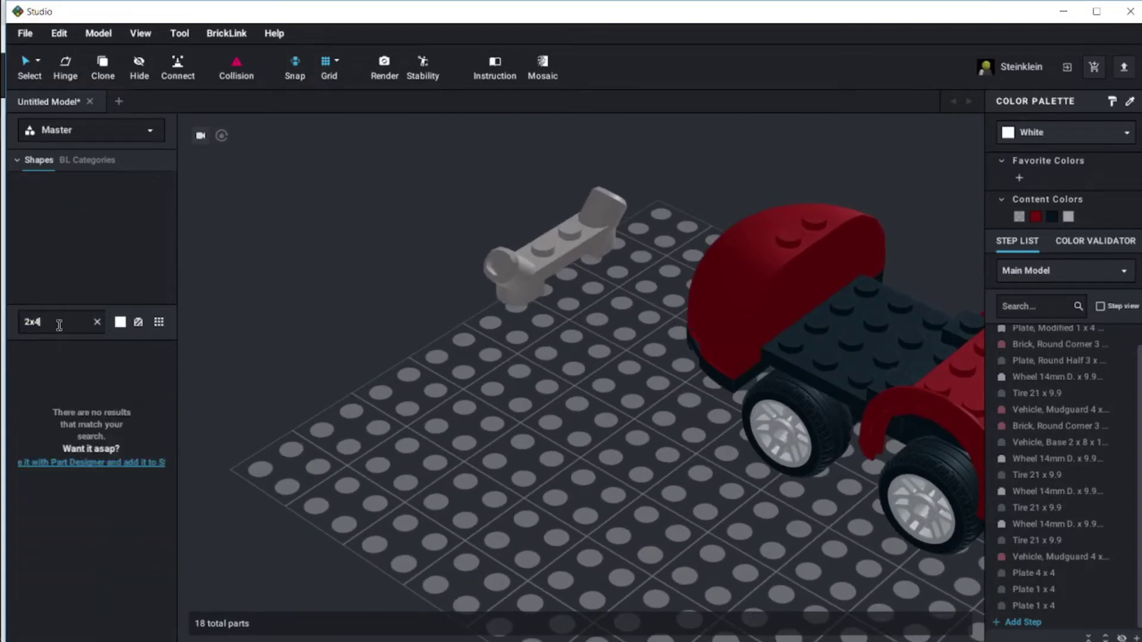
# Add a Plate 2 x 4 along the middle of the 4 x 4 plate and colour it black
pyautogui.moveTo(28, 383)
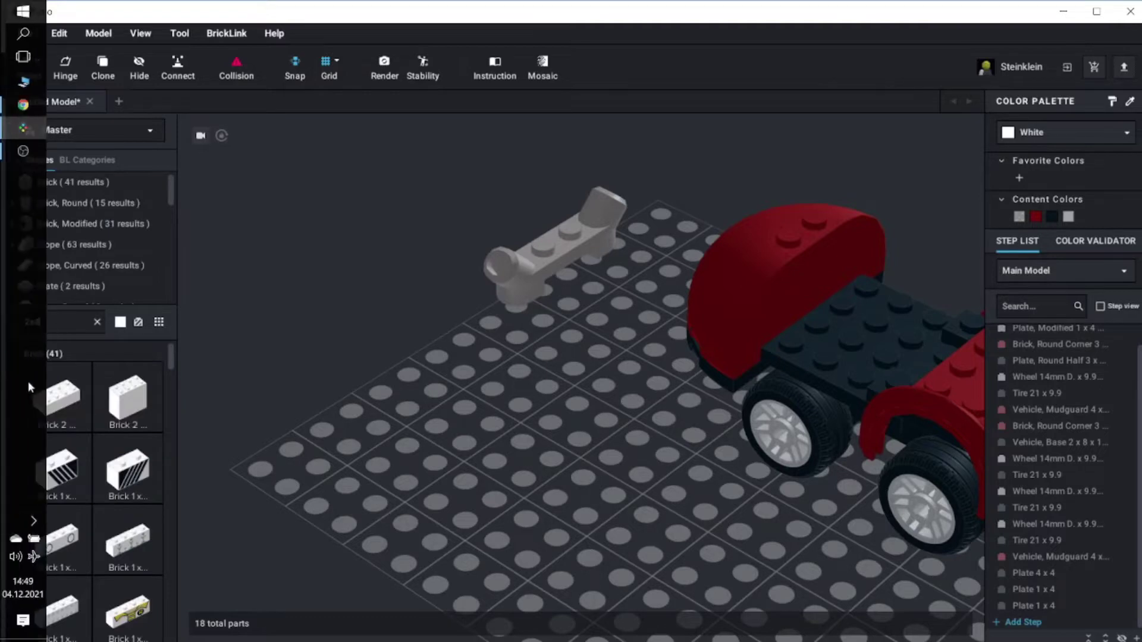
pyautogui.click(89, 286)
pyautogui.moveTo(50, 402); pyautogui.dragTo(905, 338)
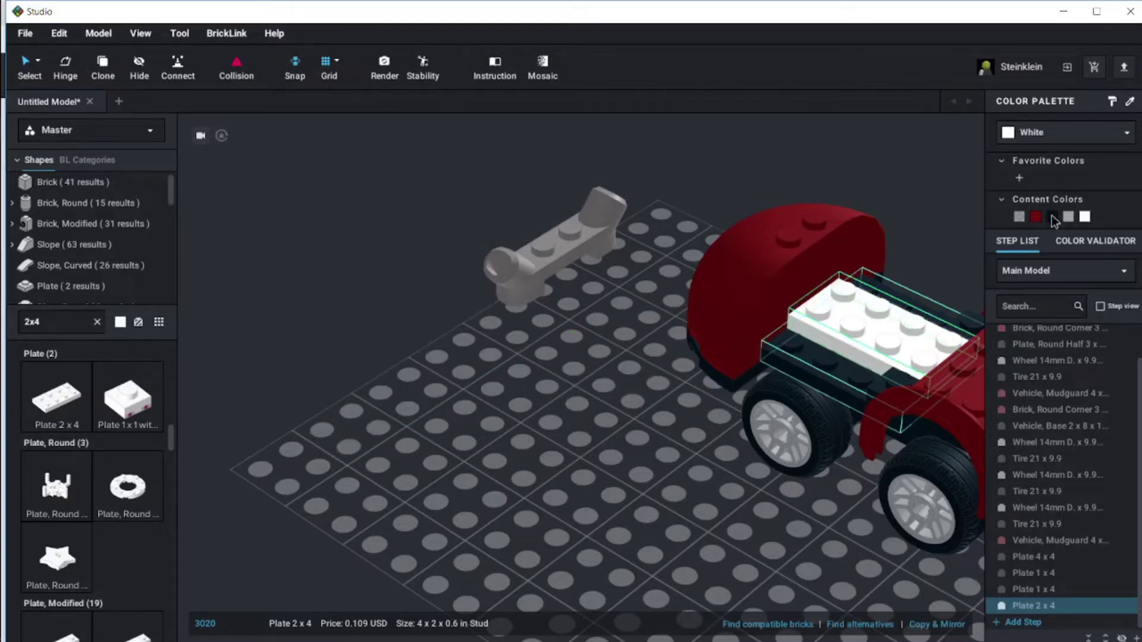
pyautogui.click(1052, 217)
pyautogui.click(651, 392)
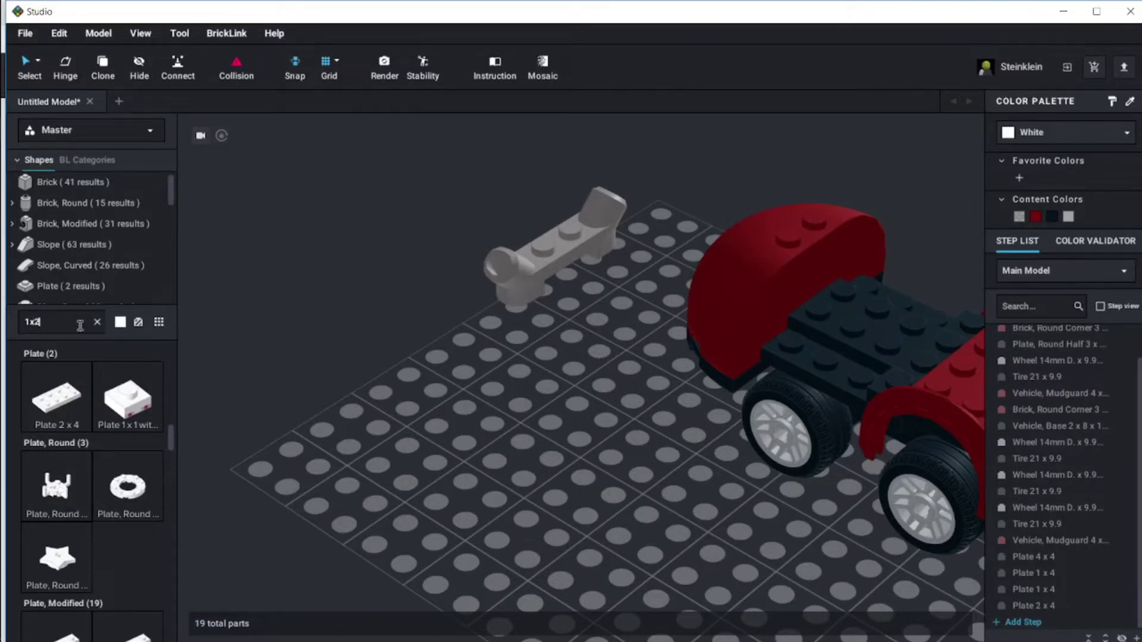
# Add a Plate 1 x 2 between the 2 x 4 plate and the mudguards and colour it black
pyautogui.click(89, 286)
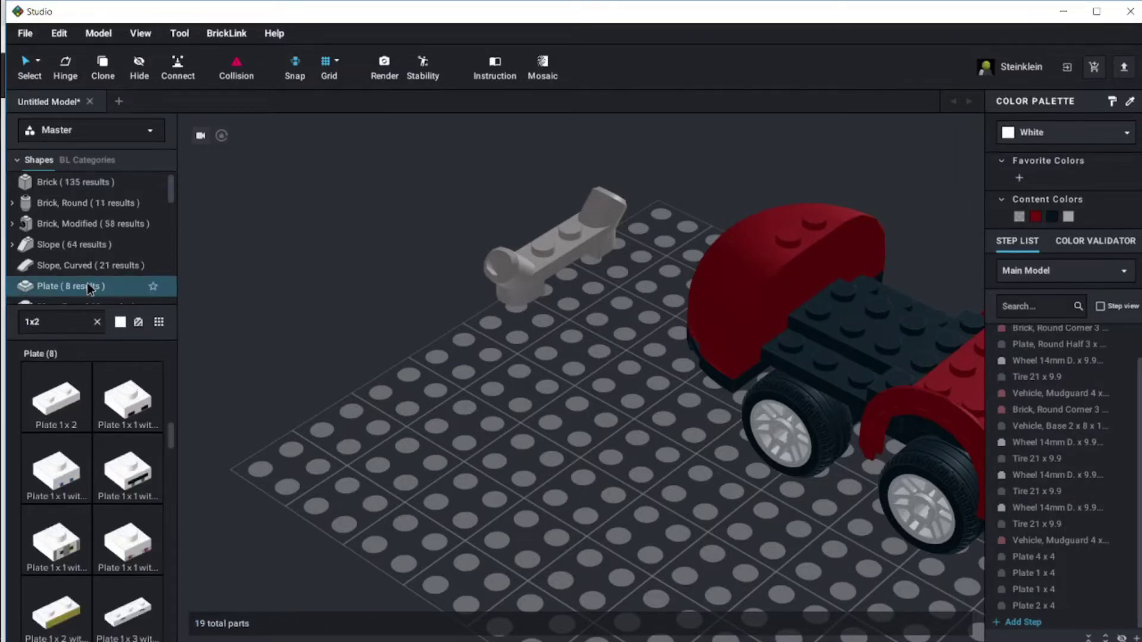
pyautogui.moveTo(65, 395); pyautogui.dragTo(929, 342)
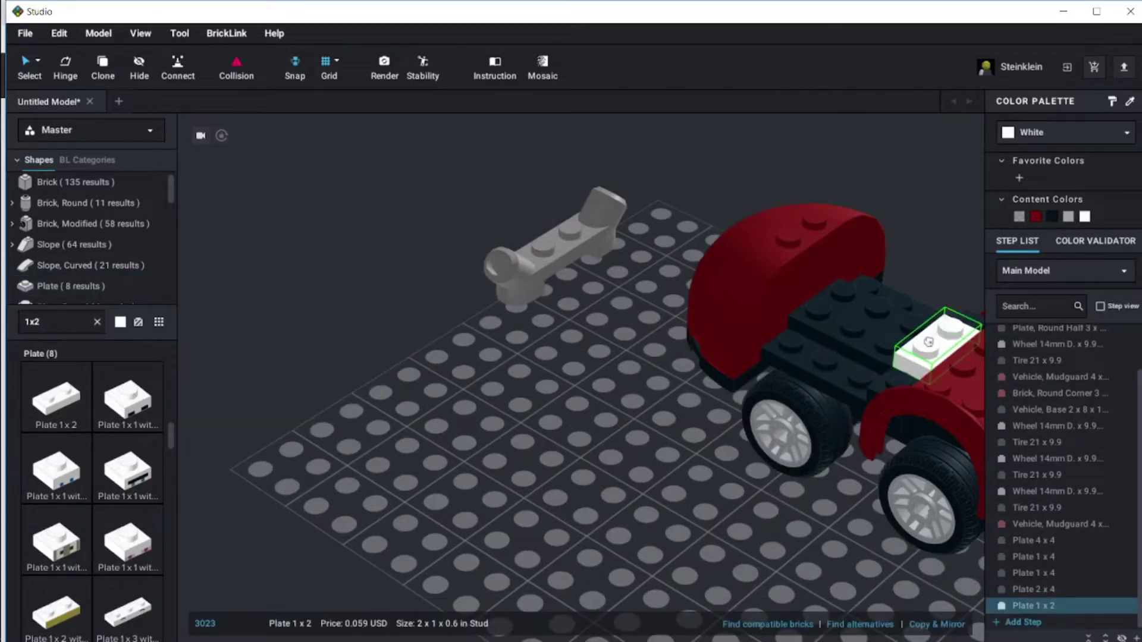
pyautogui.click(1052, 216)
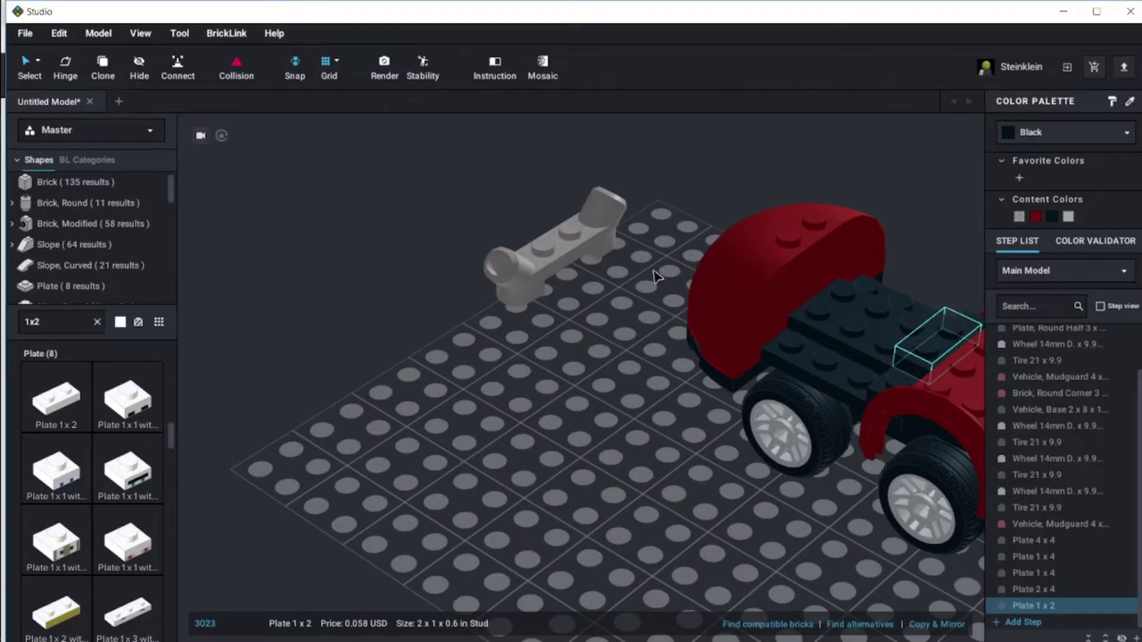
pyautogui.click(575, 330)
# Move the silver 1 x 4 plate with angled tubes onto the chassis and add three copies in a row towards the dome
pyautogui.click(559, 248)
pyautogui.moveTo(559, 249); pyautogui.dragTo(731, 306)
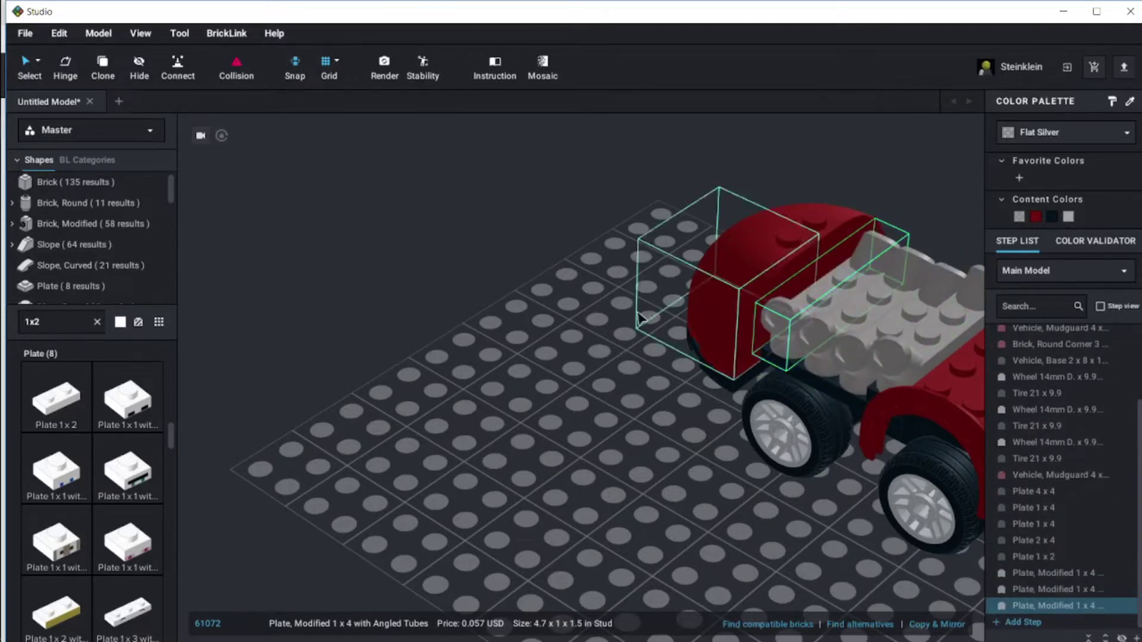
pyautogui.click(586, 326)
pyautogui.moveTo(592, 341)
pyautogui.mouseDown(button='right')
pyautogui.moveTo(627, 334)
pyautogui.moveTo(594, 327)
pyautogui.moveTo(601, 334)
pyautogui.mouseUp(button='right')
# Move the four silver angled-tube plates off the chassis and set them apart on the baseplate
pyautogui.moveTo(602, 334); pyautogui.dragTo(764, 181)
pyautogui.moveTo(628, 348); pyautogui.dragTo(551, 365)
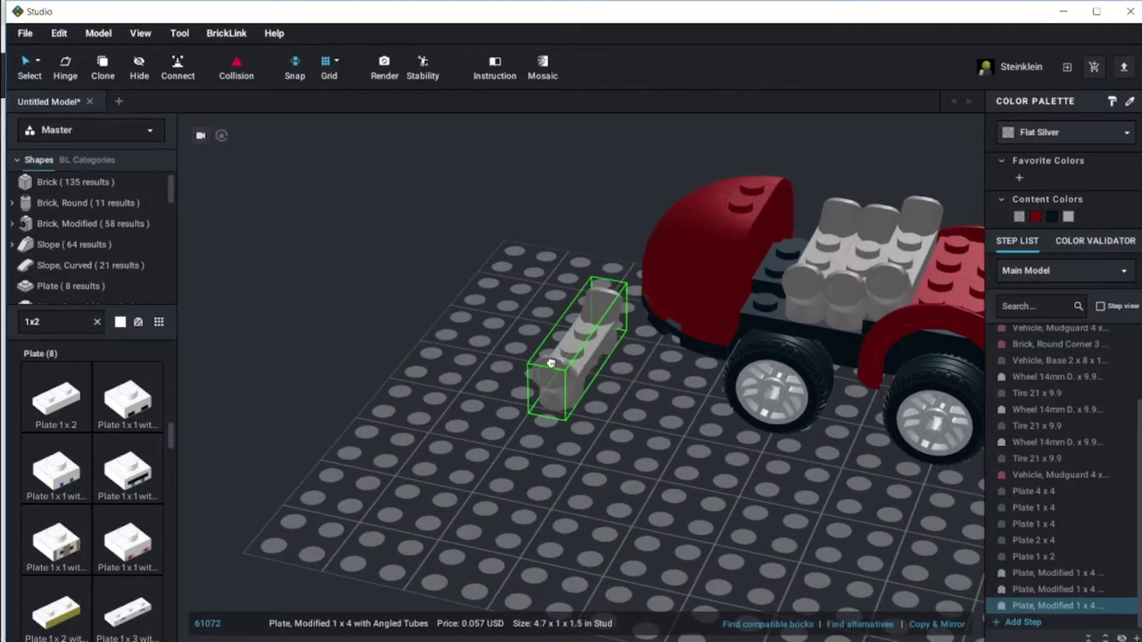
pyautogui.click(800, 285)
pyautogui.moveTo(800, 286); pyautogui.dragTo(483, 337)
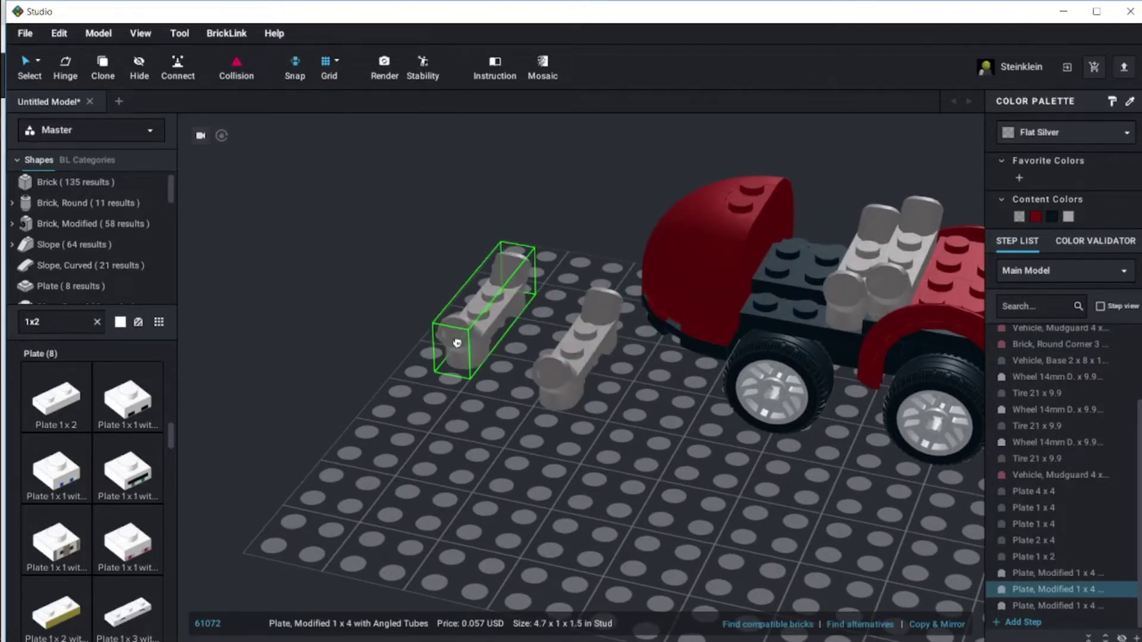
pyautogui.moveTo(862, 262); pyautogui.dragTo(608, 422)
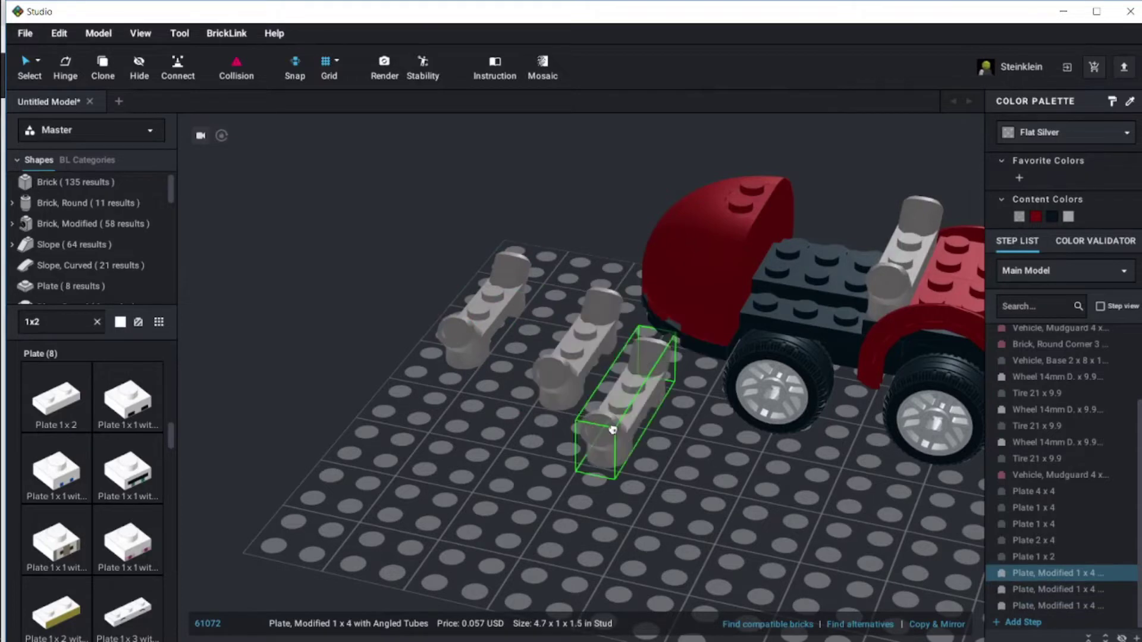
pyautogui.moveTo(898, 262); pyautogui.dragTo(450, 476)
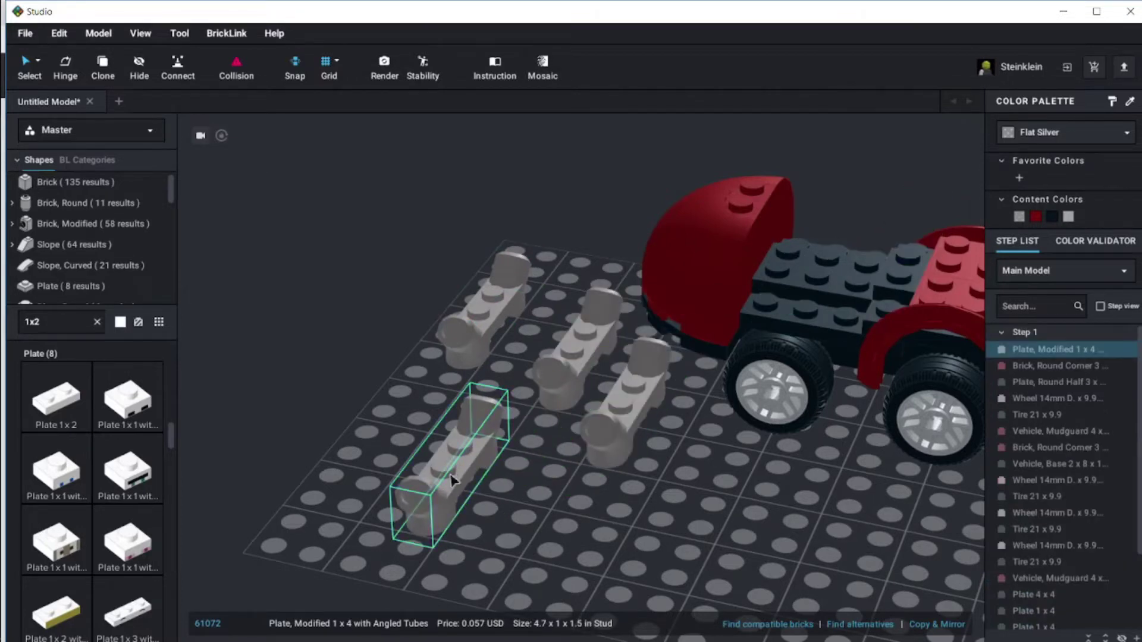
# Find "2x2 side studs", add the Plate, Modified 2 x 2 x 2/3 with 2 Studs on Side, and rotate it two quarter turns
pyautogui.click(62, 322)
pyautogui.write('2x2 side studs')
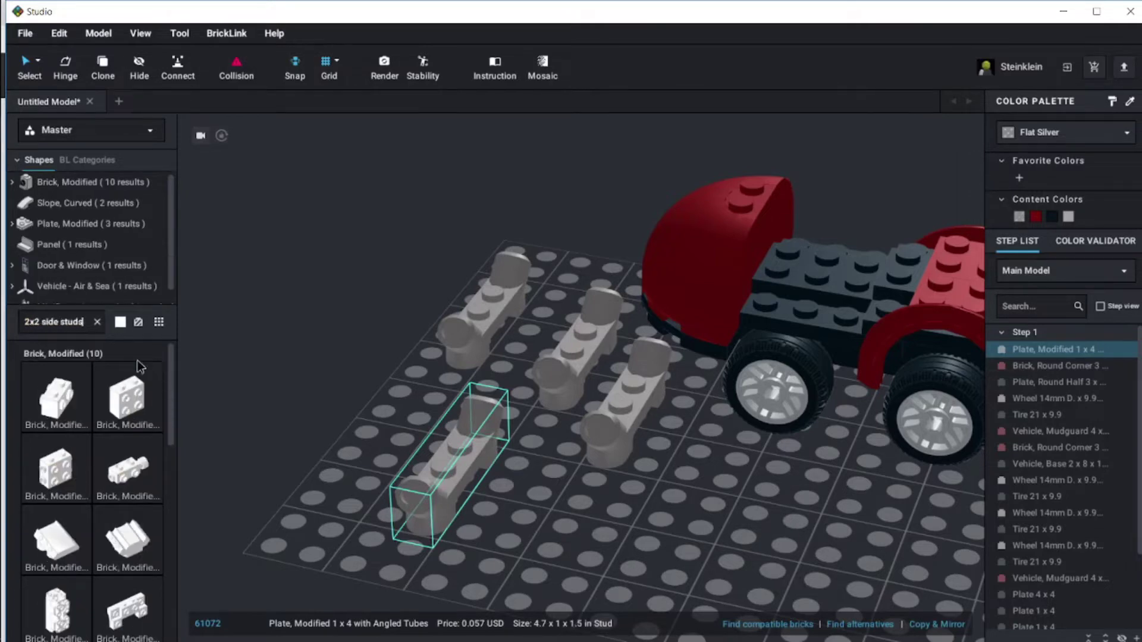
pyautogui.moveTo(171, 401); pyautogui.dragTo(167, 494)
pyautogui.click(56, 532)
pyautogui.click(687, 472)
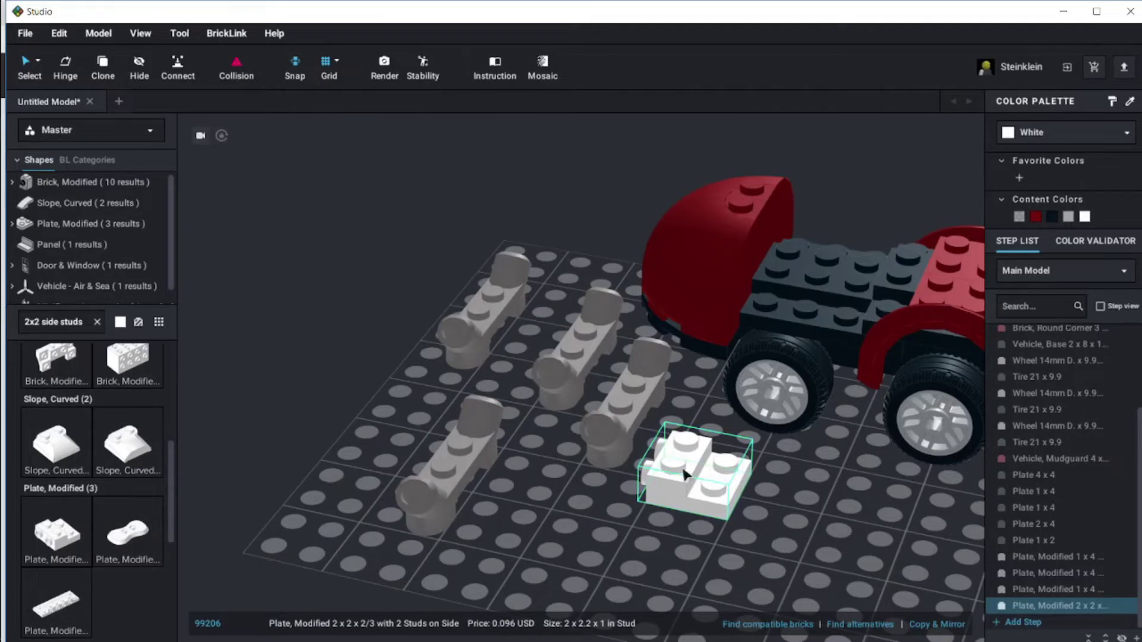
pyautogui.press('Right')
pyautogui.press('Right')
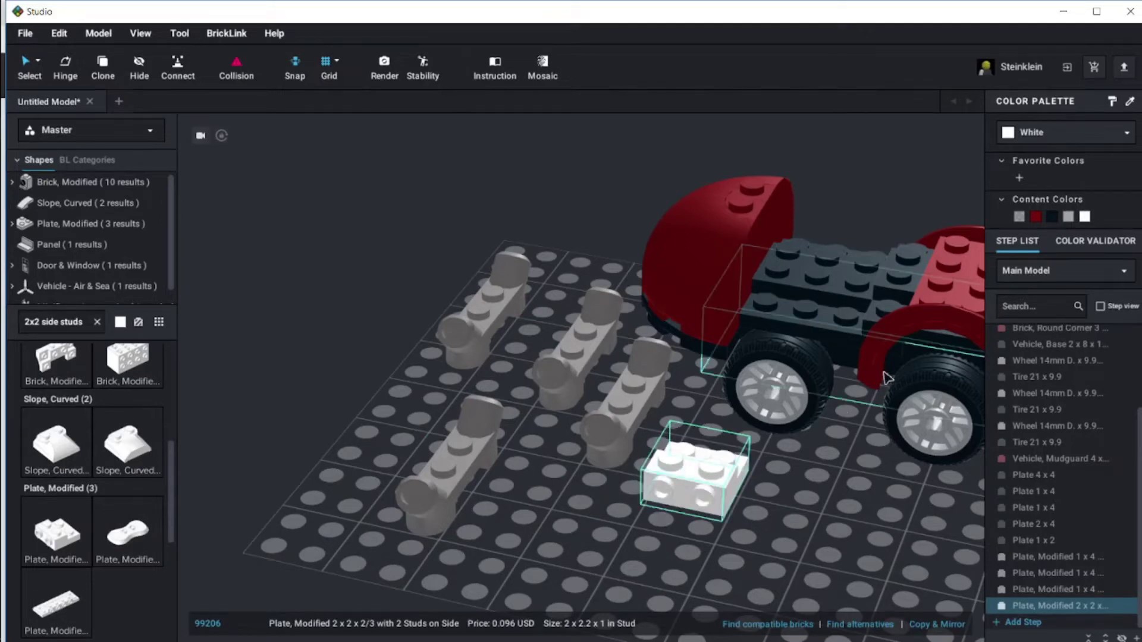
# Try the 2 x 2 side-stud plate in Dark Red along the chassis edge above the front wheel, and delete it
pyautogui.click(1069, 138)
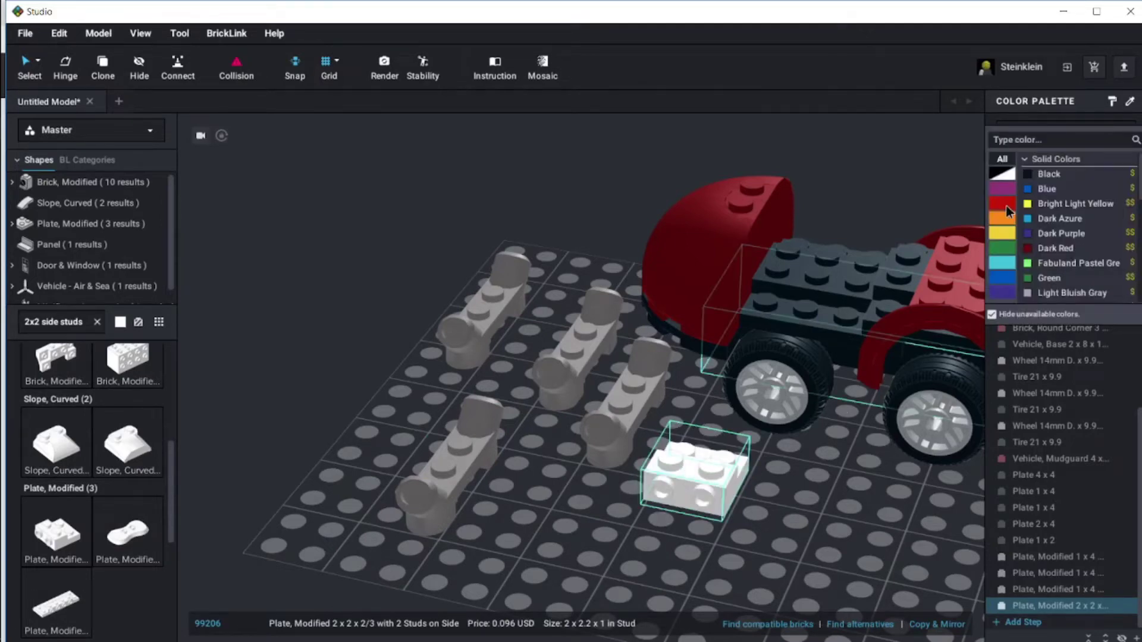
pyautogui.click(1005, 205)
pyautogui.click(1062, 174)
pyautogui.moveTo(696, 498); pyautogui.dragTo(775, 331)
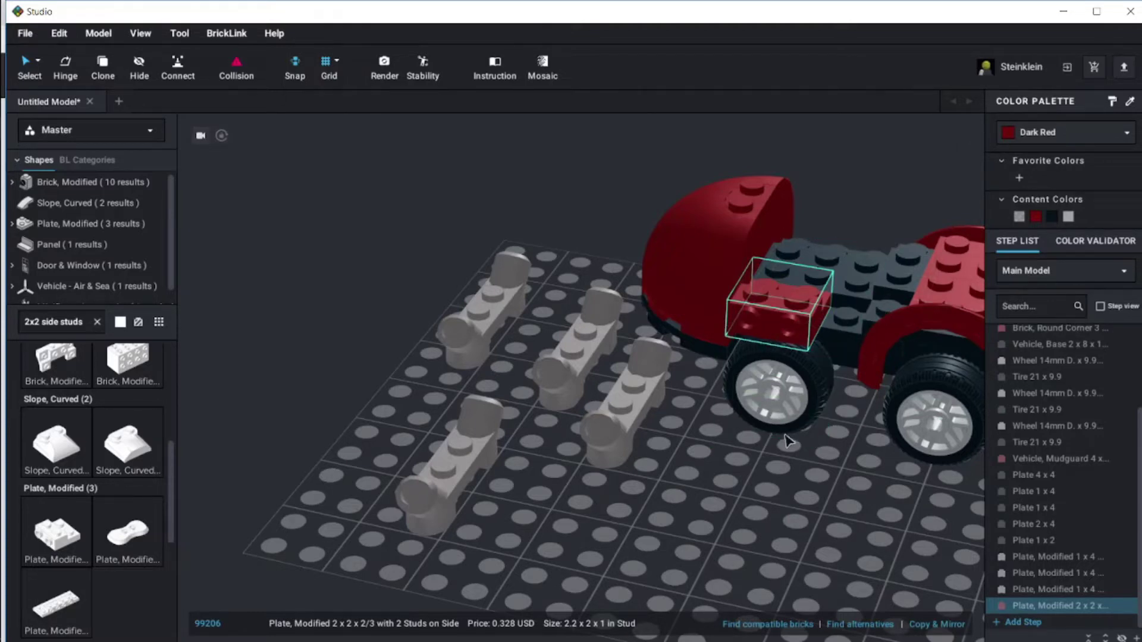
pyautogui.moveTo(788, 334); pyautogui.dragTo(820, 339)
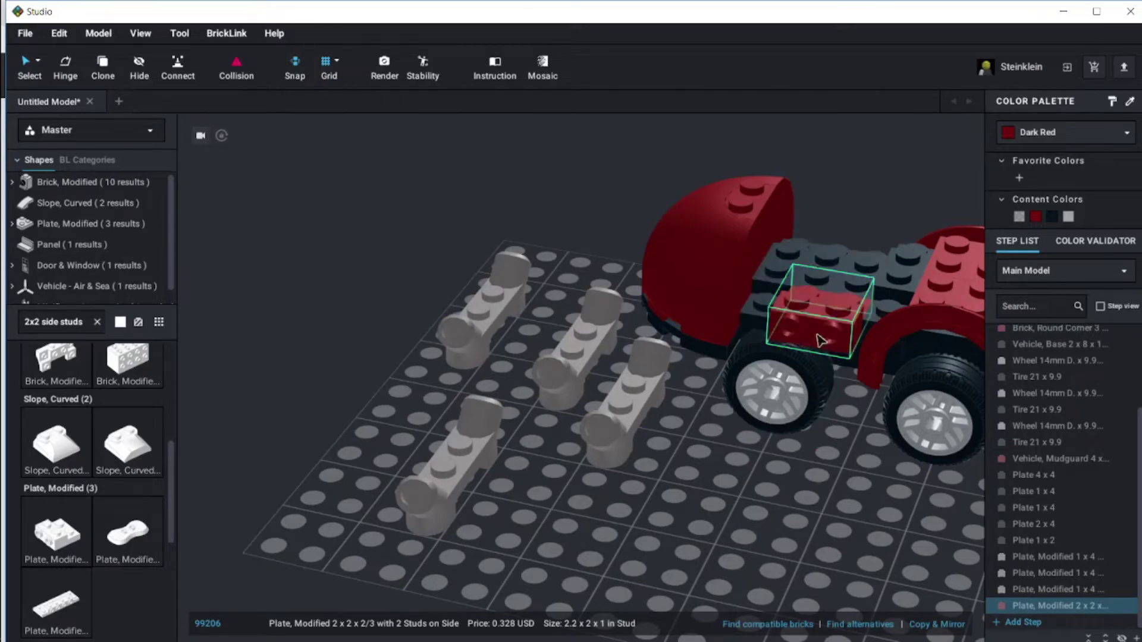
pyautogui.press('Delete')
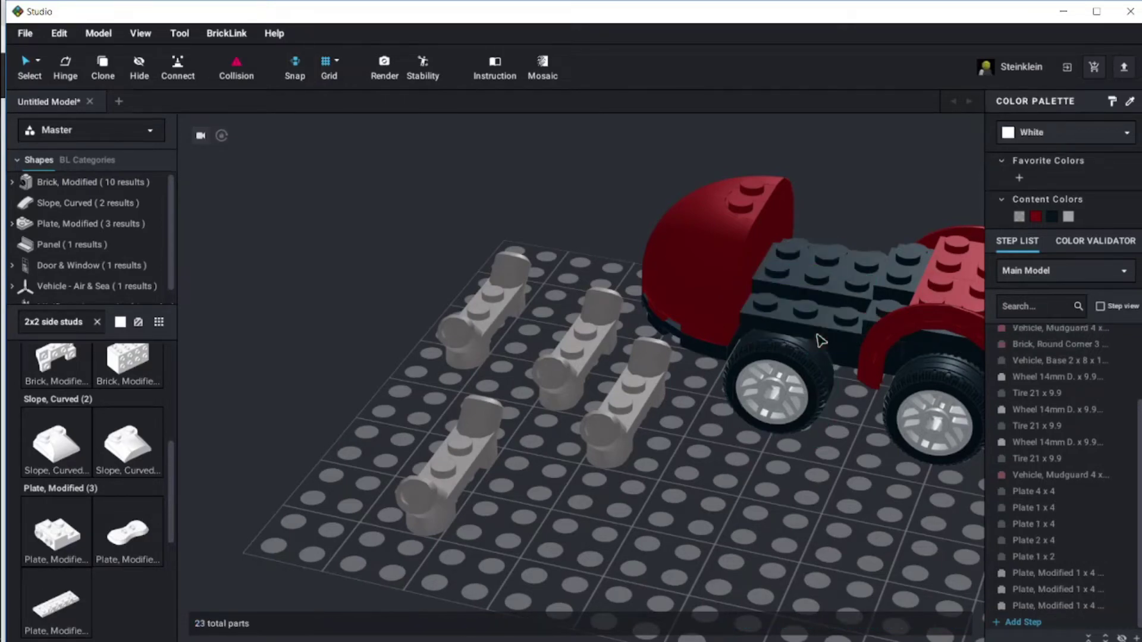
# Find "bracket" parts and add an inverted 1 x 2 - 1 x 2 bracket and an inverted 1 x 1 - 1 x 1 bracket to the baseplate
pyautogui.click(47, 322)
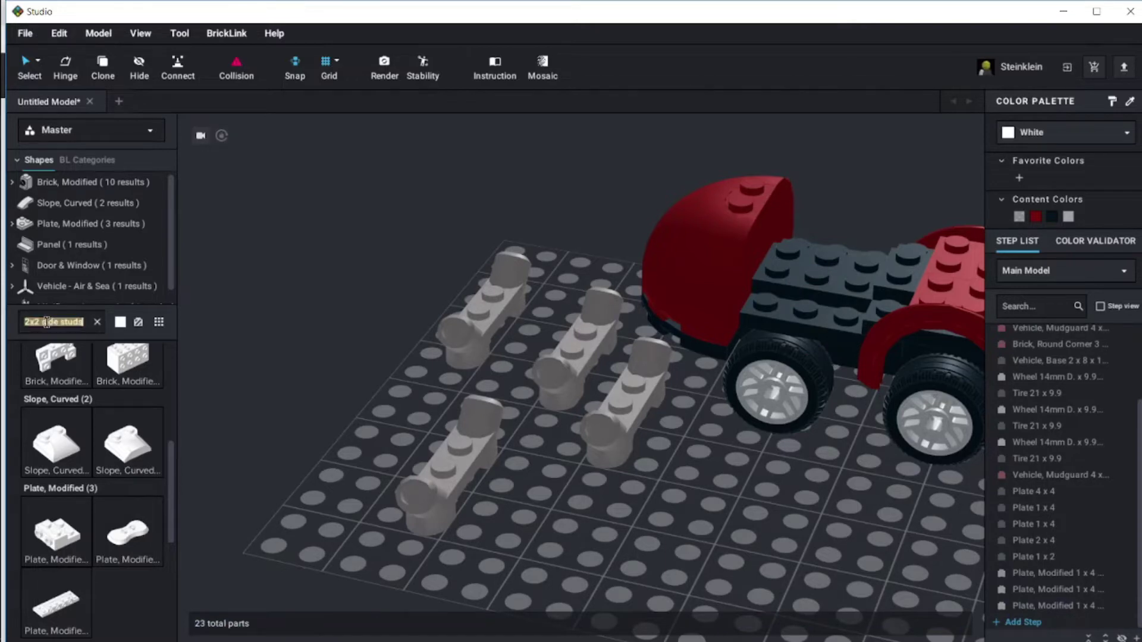
pyautogui.write('bracket')
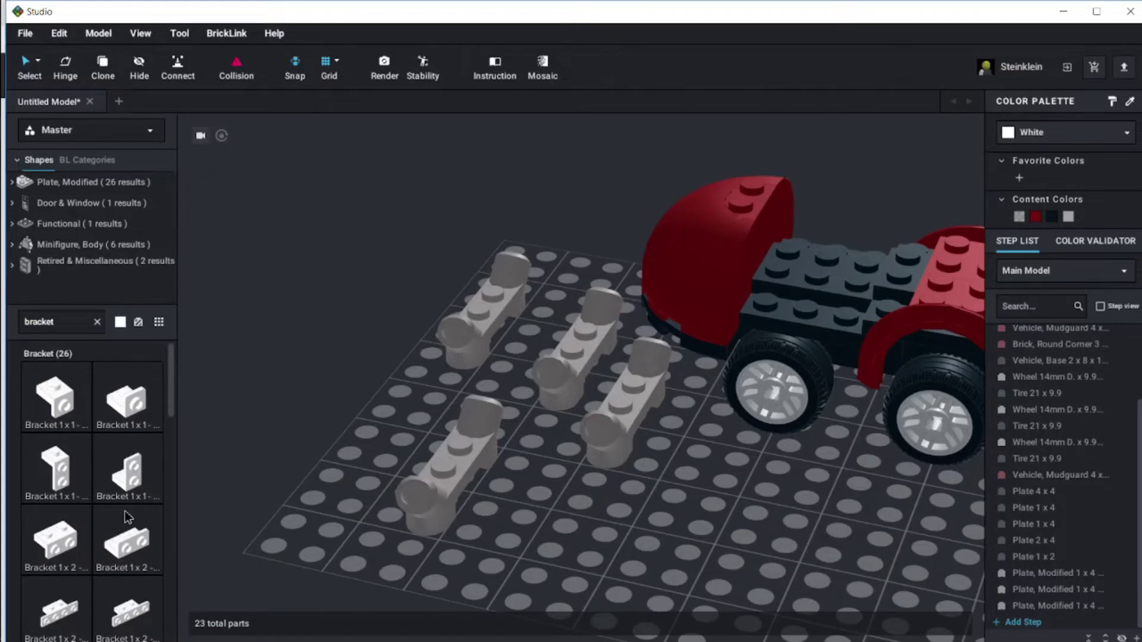
pyautogui.moveTo(127, 545); pyautogui.dragTo(669, 525)
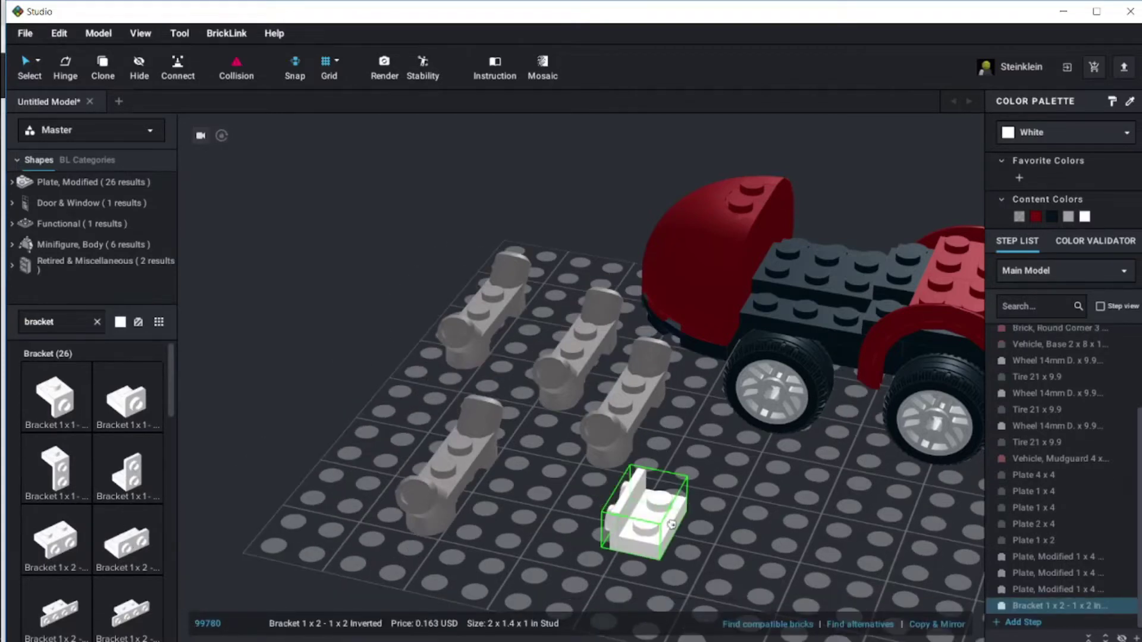
pyautogui.moveTo(117, 403); pyautogui.dragTo(831, 511)
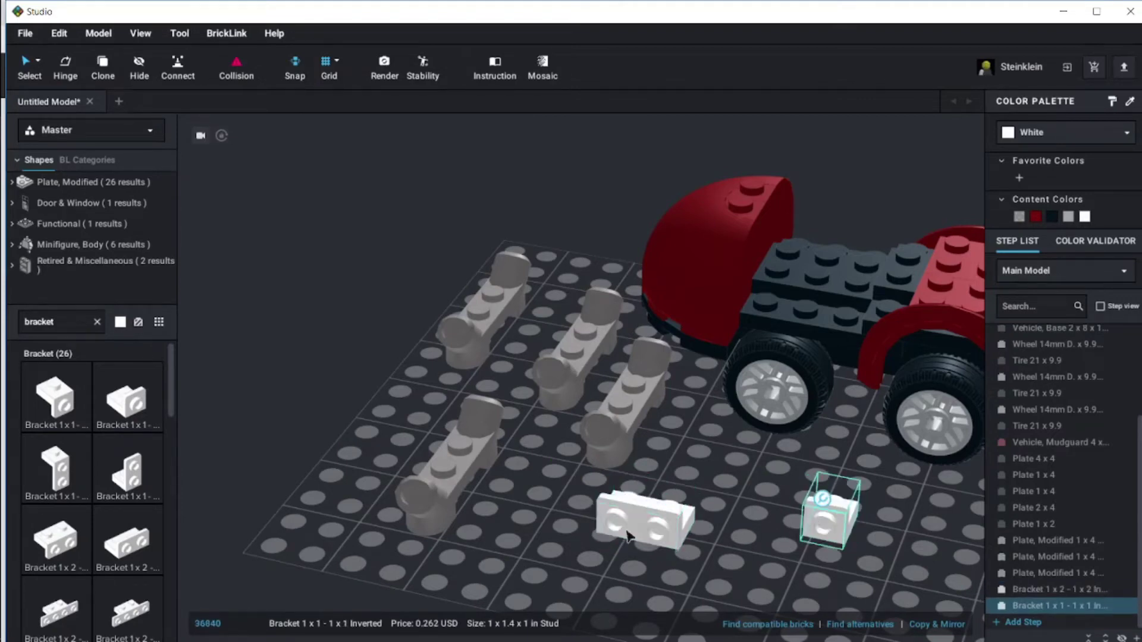
# Colour both the 1 x 2 and the 1 x 1 inverted brackets Red
pyautogui.click(642, 516)
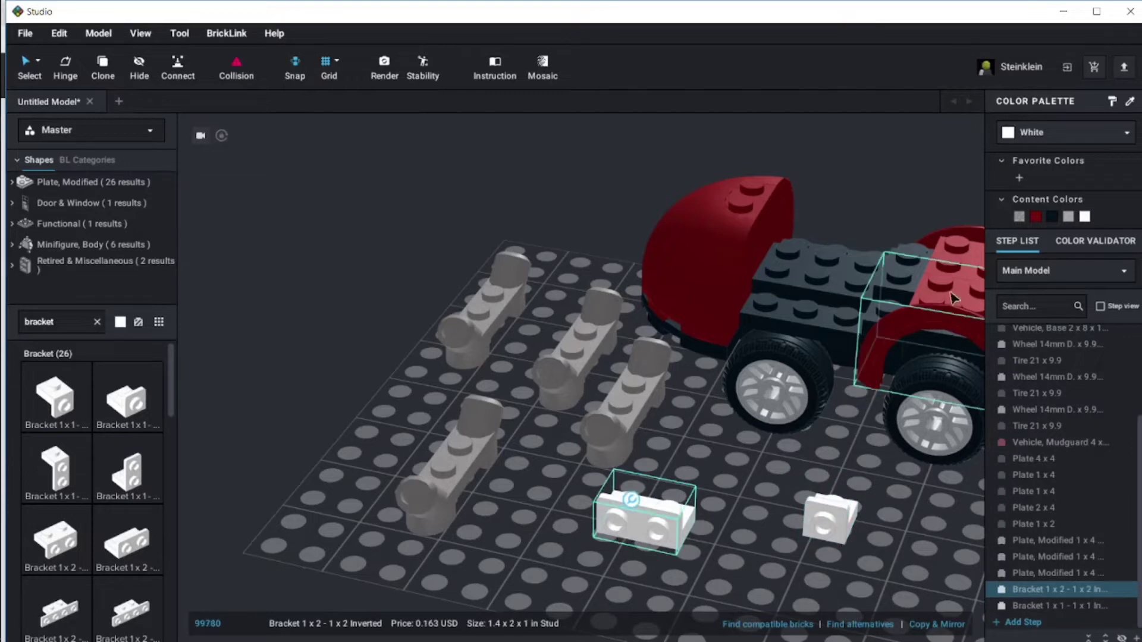
pyautogui.click(1037, 218)
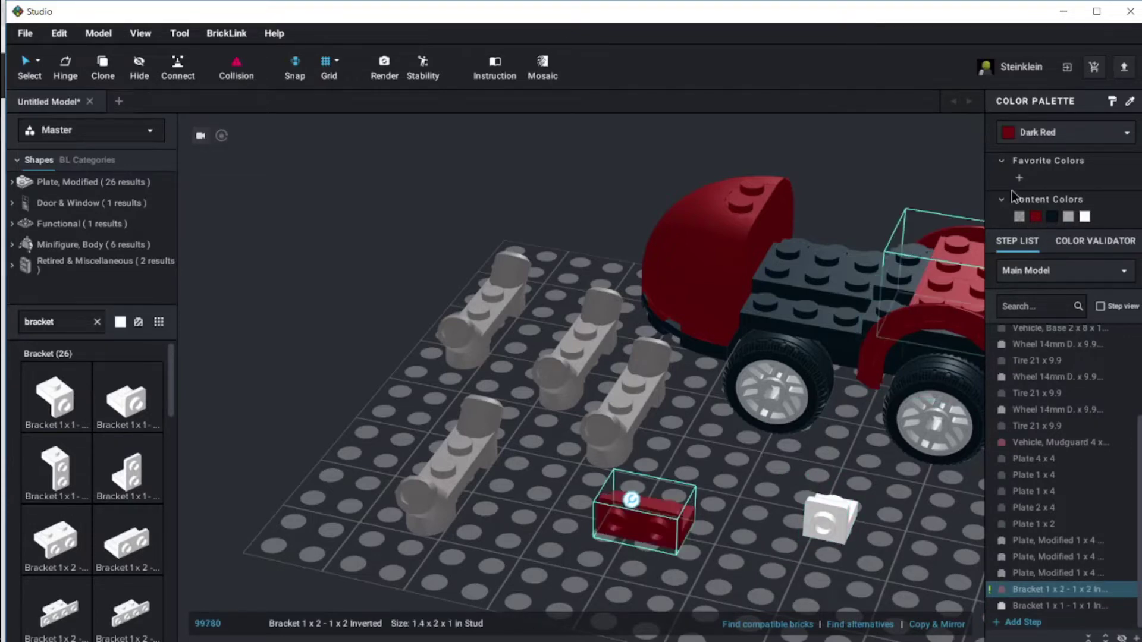
pyautogui.click(1047, 132)
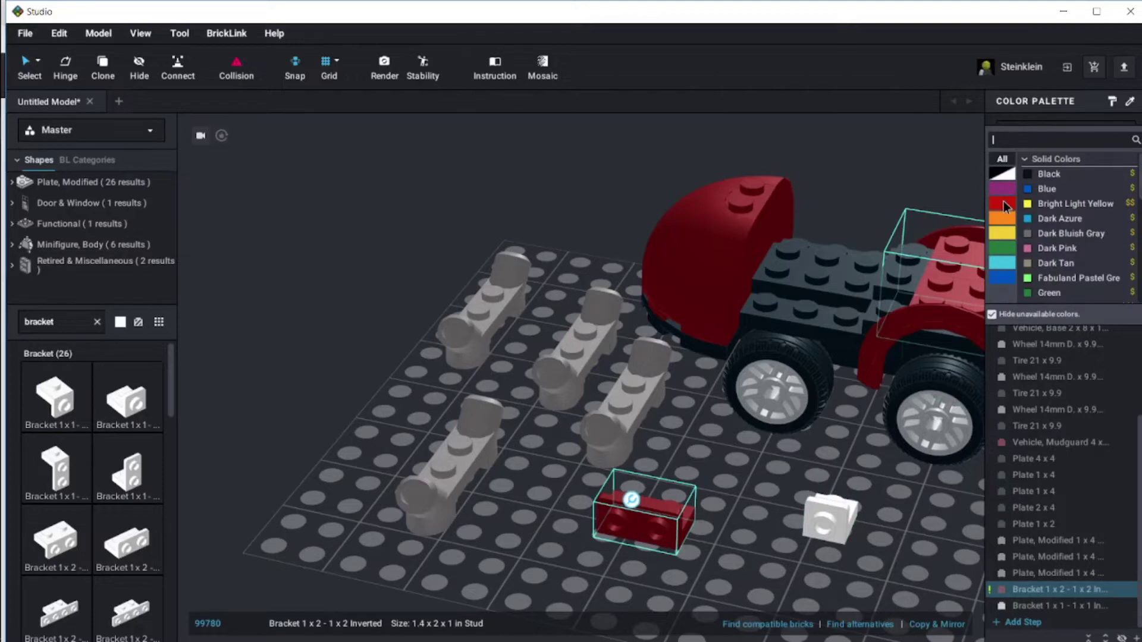
pyautogui.click(1003, 204)
pyautogui.click(1045, 189)
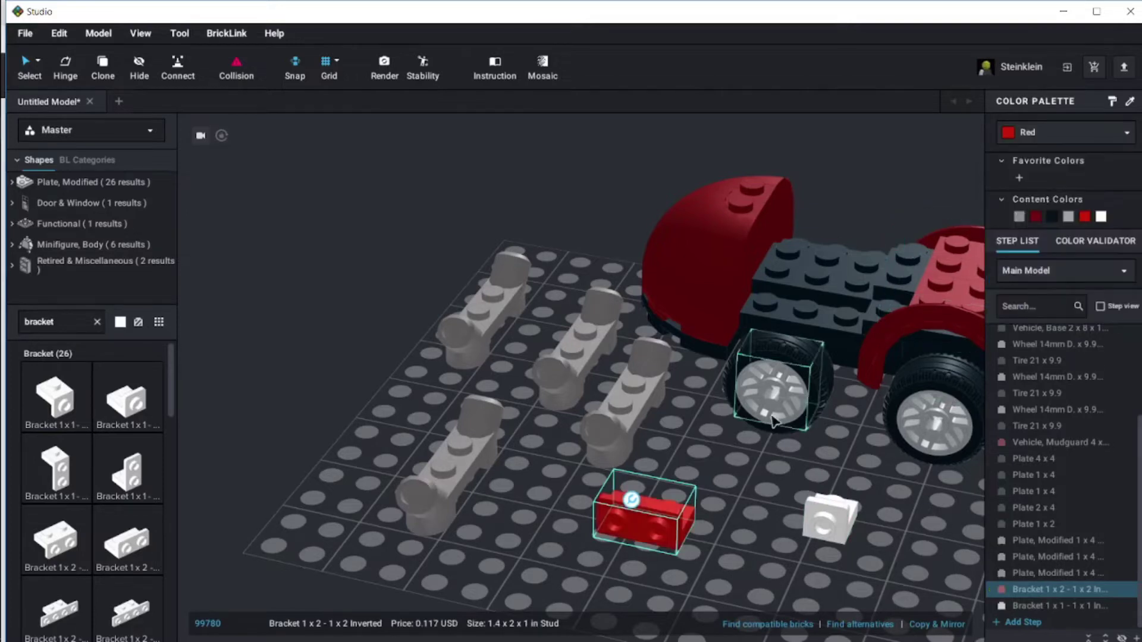
pyautogui.click(829, 518)
pyautogui.click(1085, 218)
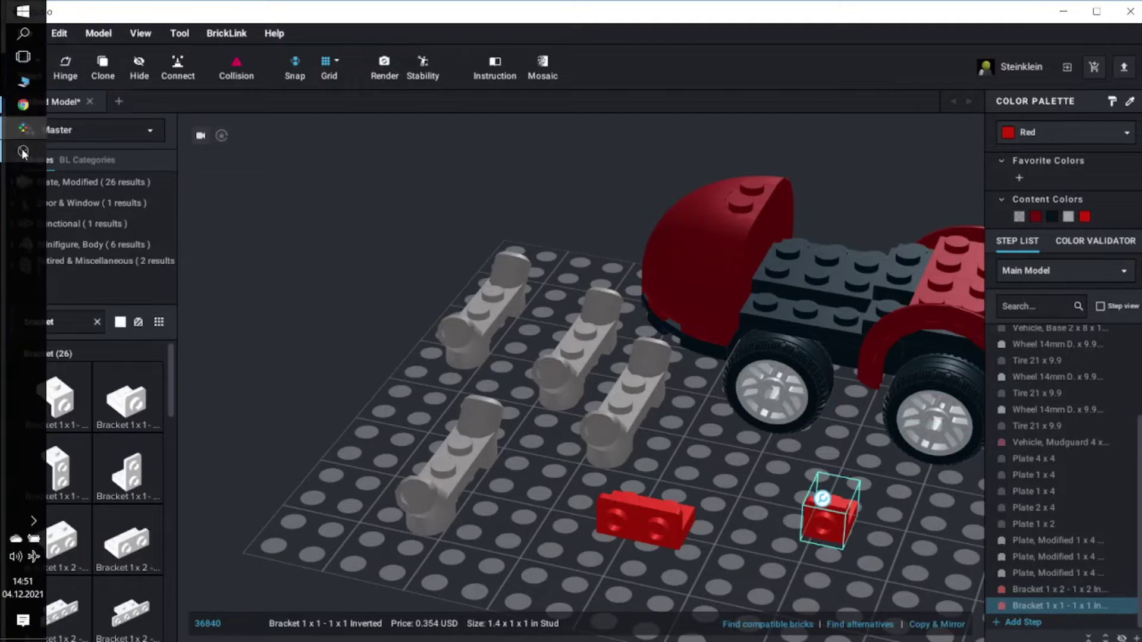
pyautogui.click(22, 152)
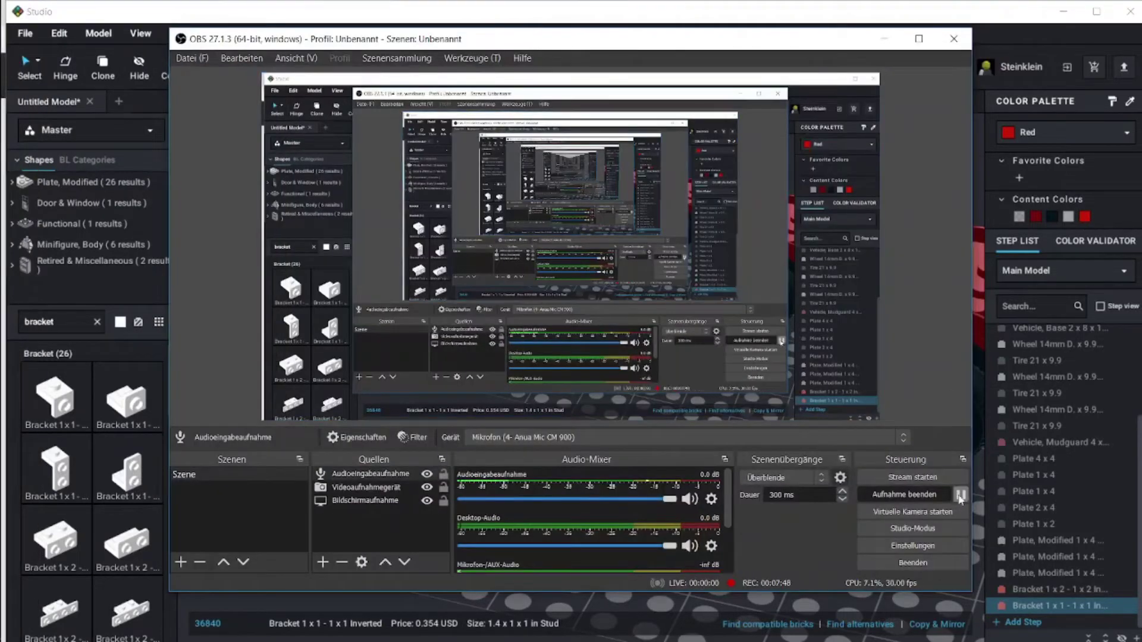
pyautogui.click(885, 41)
# Place the two red brackets side by side on the chassis edge above the front wheel and delete the black 1 x 2 plate beside them
pyautogui.moveTo(645, 520); pyautogui.dragTo(783, 314)
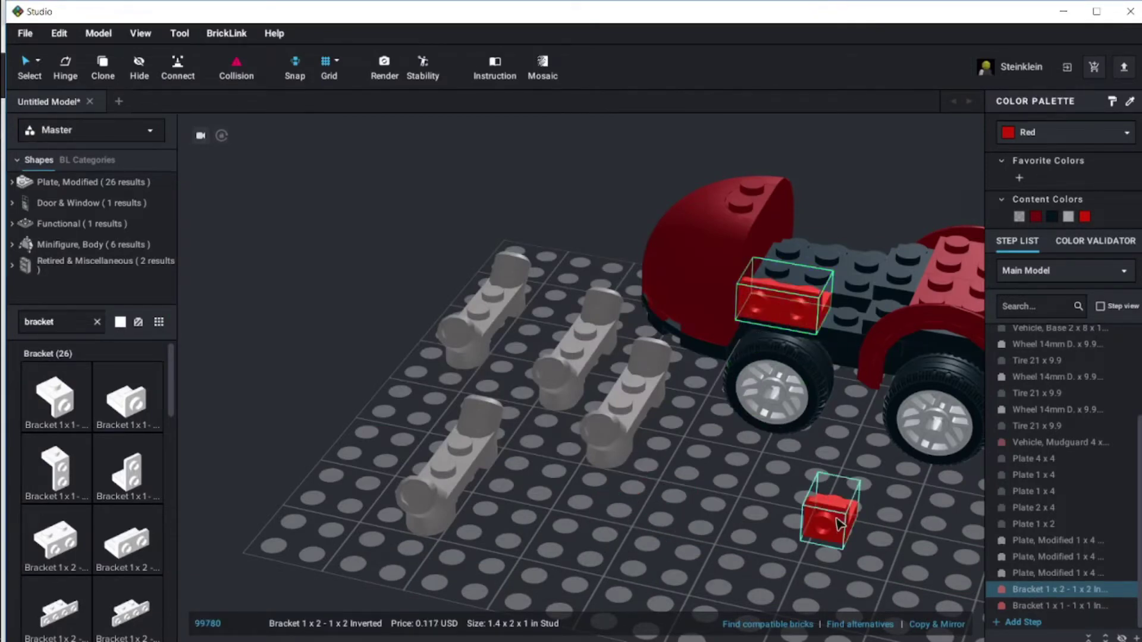
pyautogui.moveTo(838, 522); pyautogui.dragTo(846, 324)
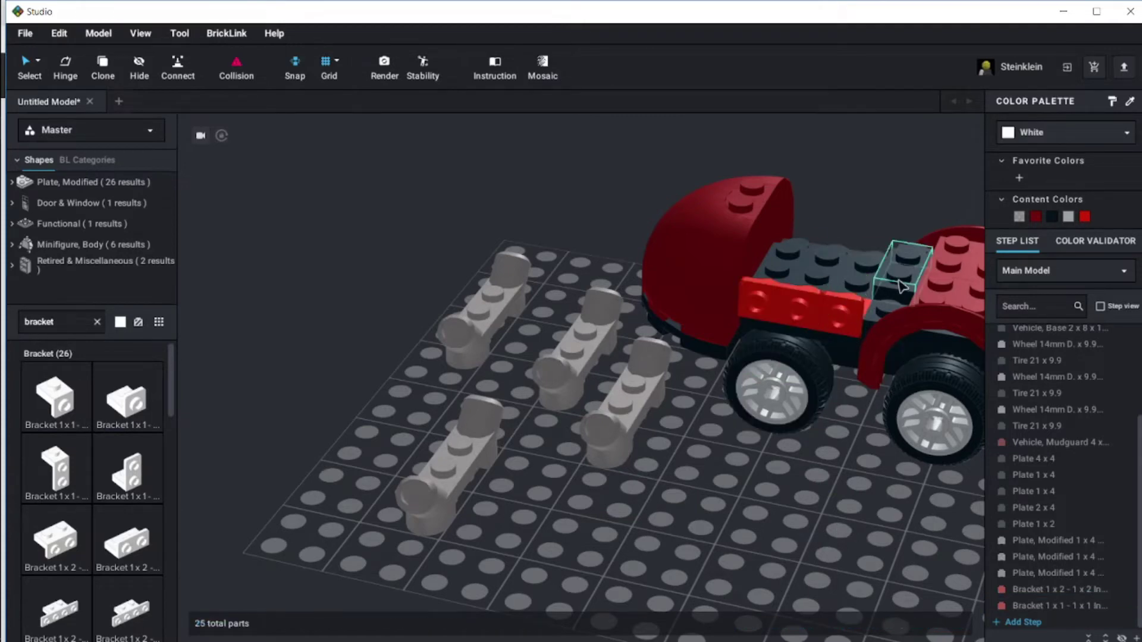
pyautogui.click(899, 285)
pyautogui.press('Delete')
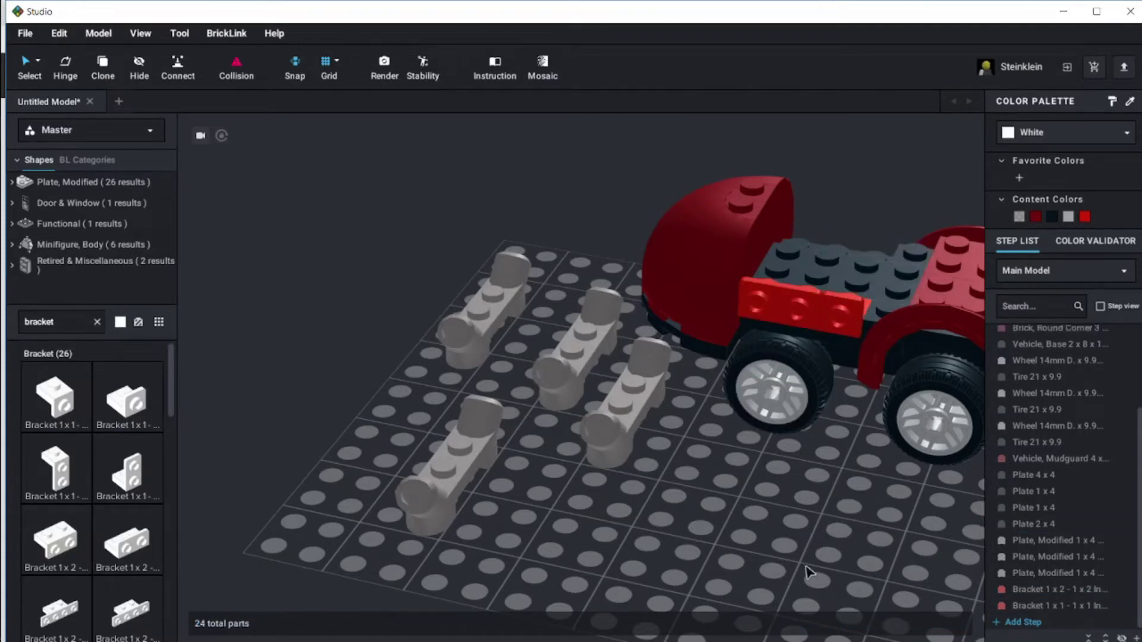
# Paste another silver 1 x 4 plate with angled tubes onto the baseplate, apart from the existing ones
pyautogui.moveTo(810, 572); pyautogui.dragTo(708, 570, button='right')
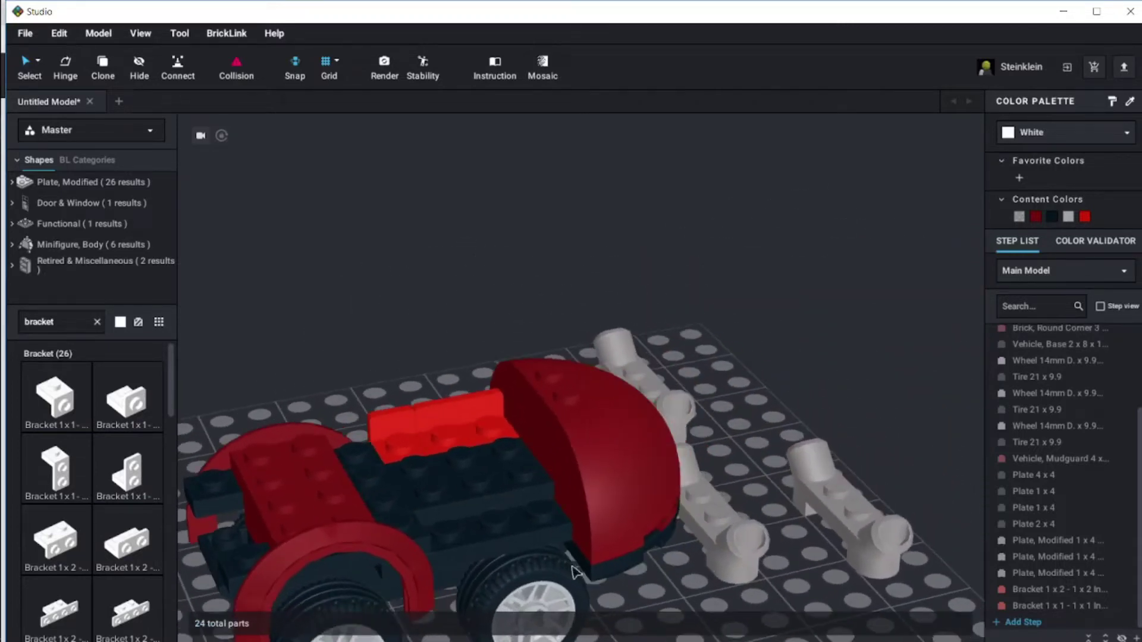
pyautogui.click(462, 494)
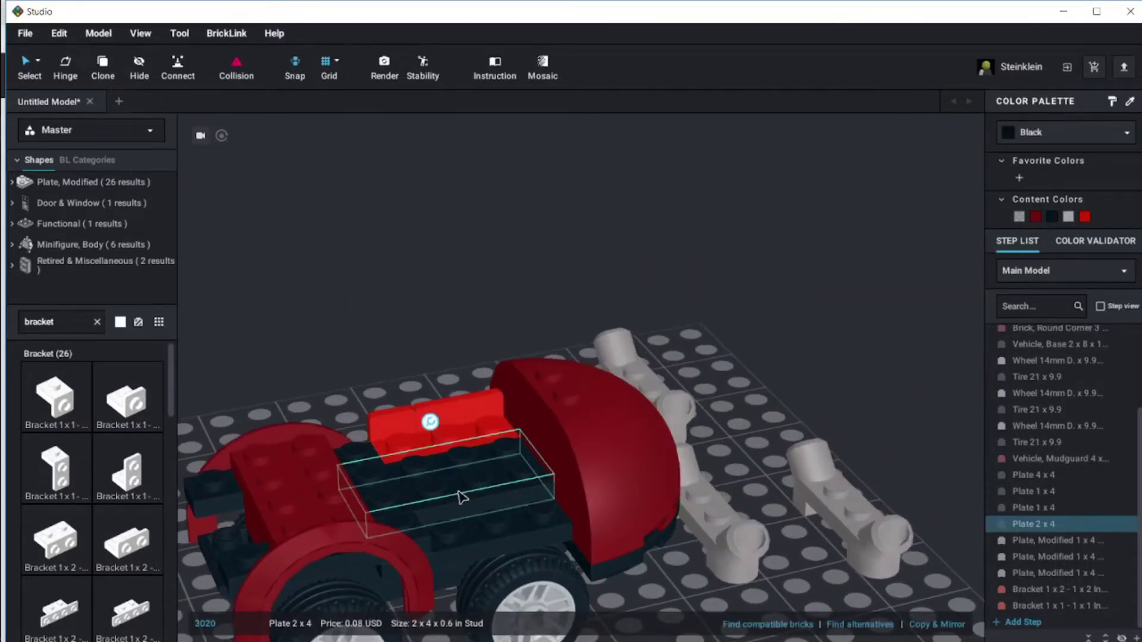
pyautogui.click(684, 595)
pyautogui.click(466, 445)
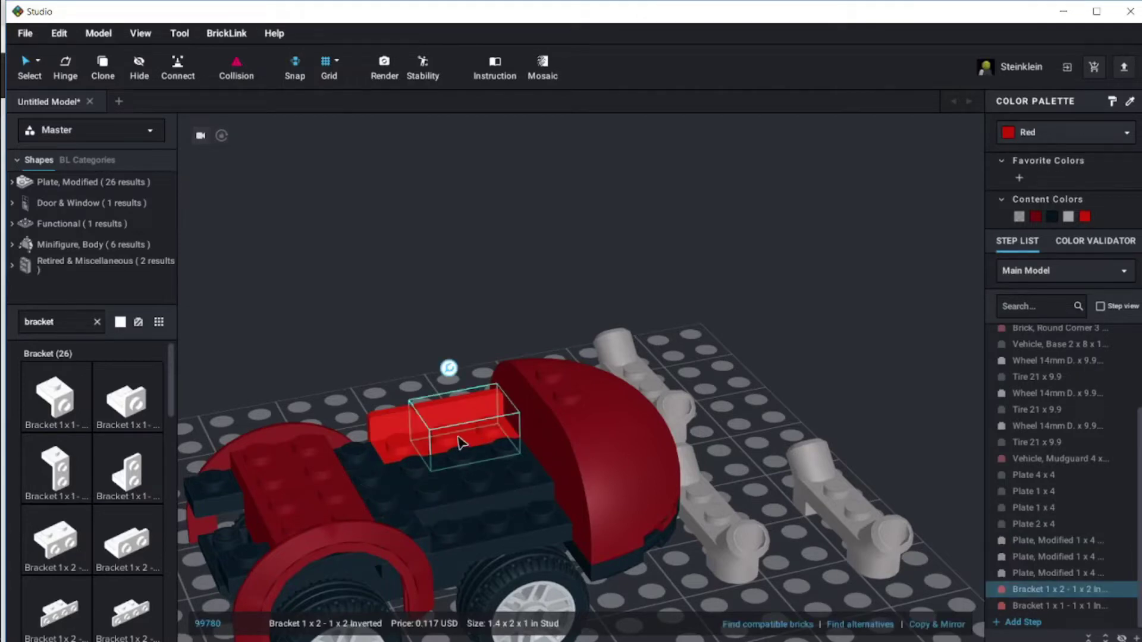
pyautogui.keyDown('ctrl'); pyautogui.click(410, 443); pyautogui.keyUp('ctrl')
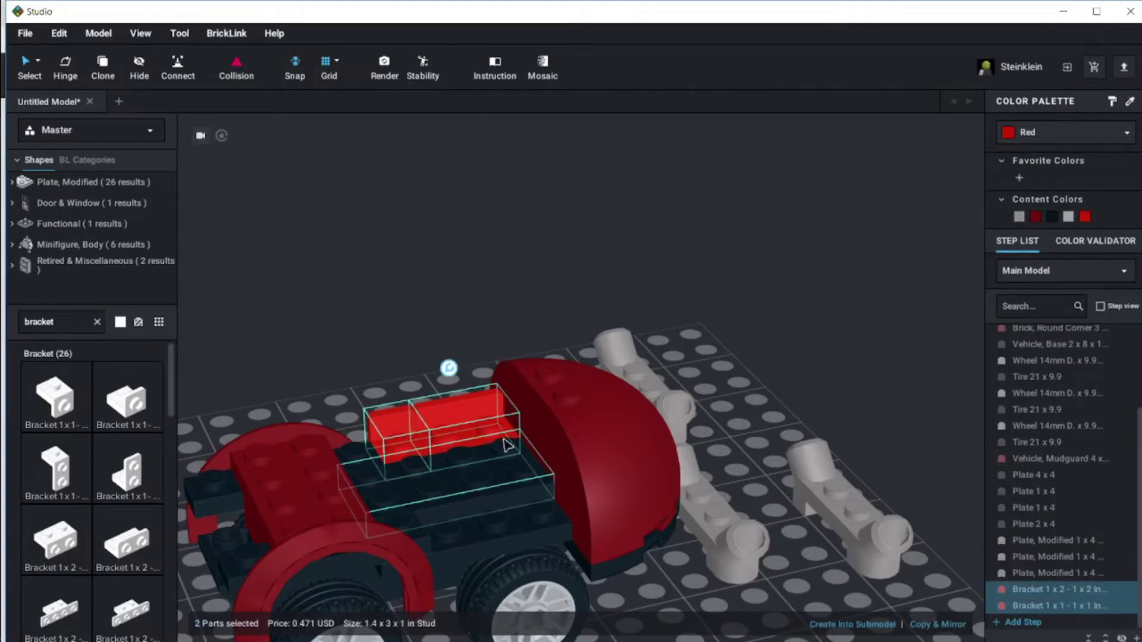
pyautogui.hotkey('ctrl', 'v')
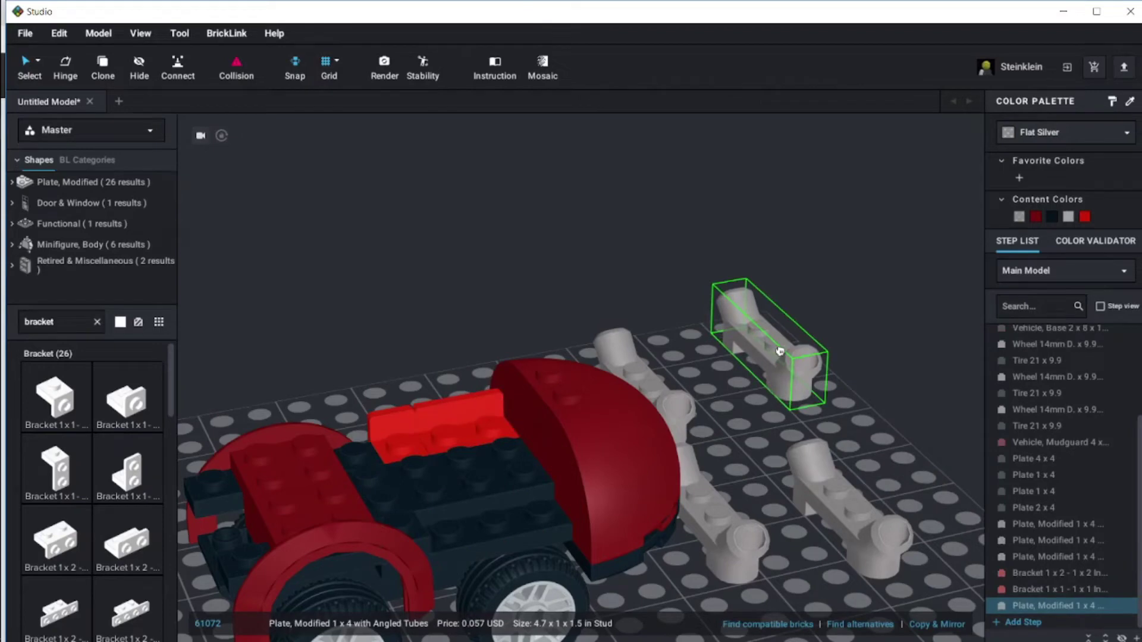
pyautogui.click(780, 351)
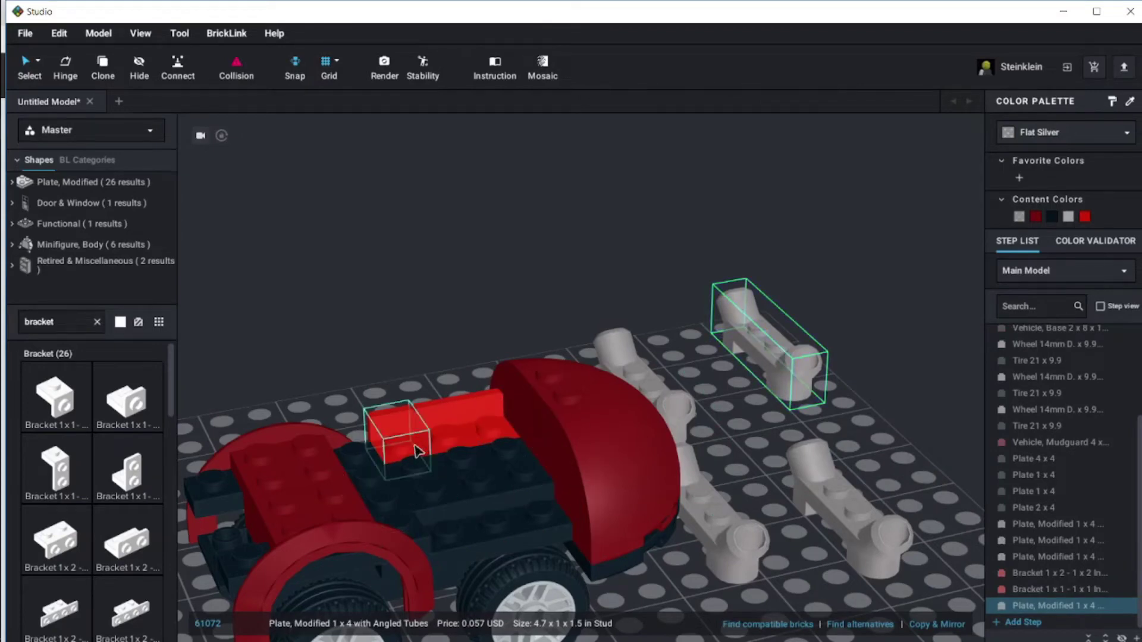
# Duplicate the pair of red brackets, turn the copies to face outward, and place them on the opposite chassis edge above the front wheel
pyautogui.click(416, 450)
pyautogui.keyDown('shift'); pyautogui.click(443, 441); pyautogui.keyUp('shift')
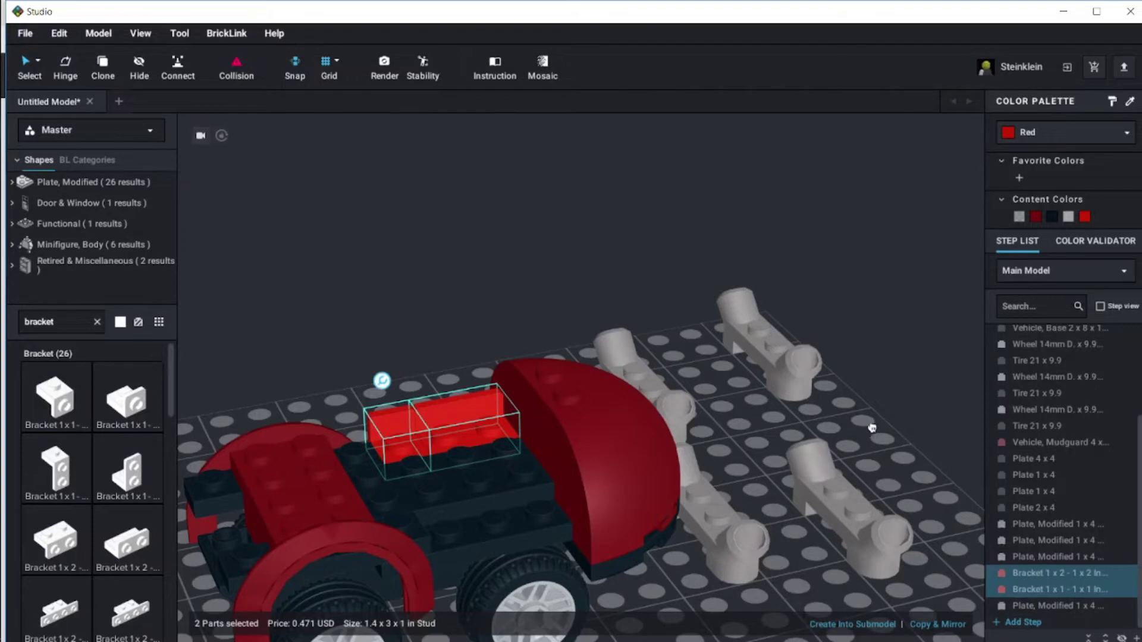
pyautogui.hotkey('ctrl', 'v')
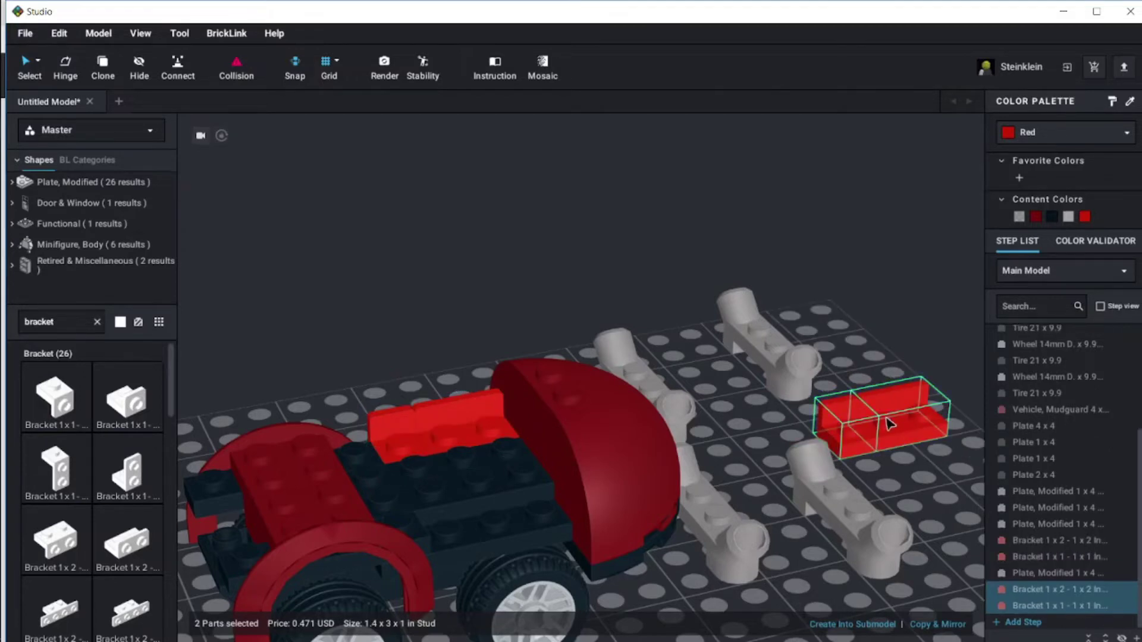
pyautogui.press('Right')
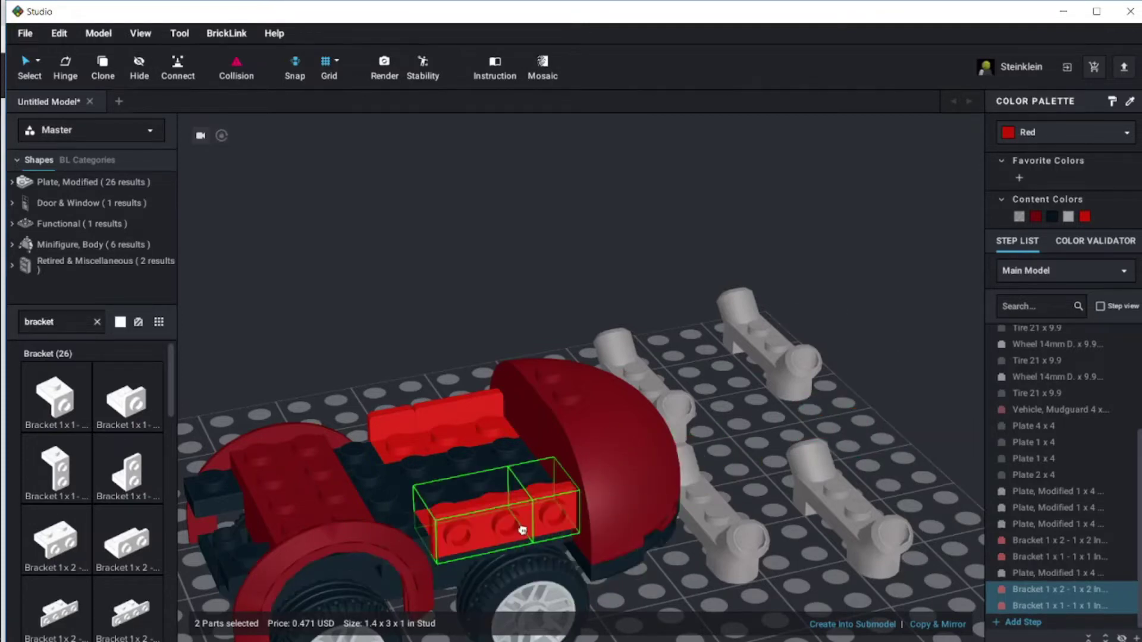
pyautogui.click(519, 531)
pyautogui.click(685, 603)
# Copy the black 4 x 4 plate of the chassis and seat the copy between the red bracket walls behind the dome
pyautogui.moveTo(695, 577); pyautogui.dragTo(539, 579, button='right')
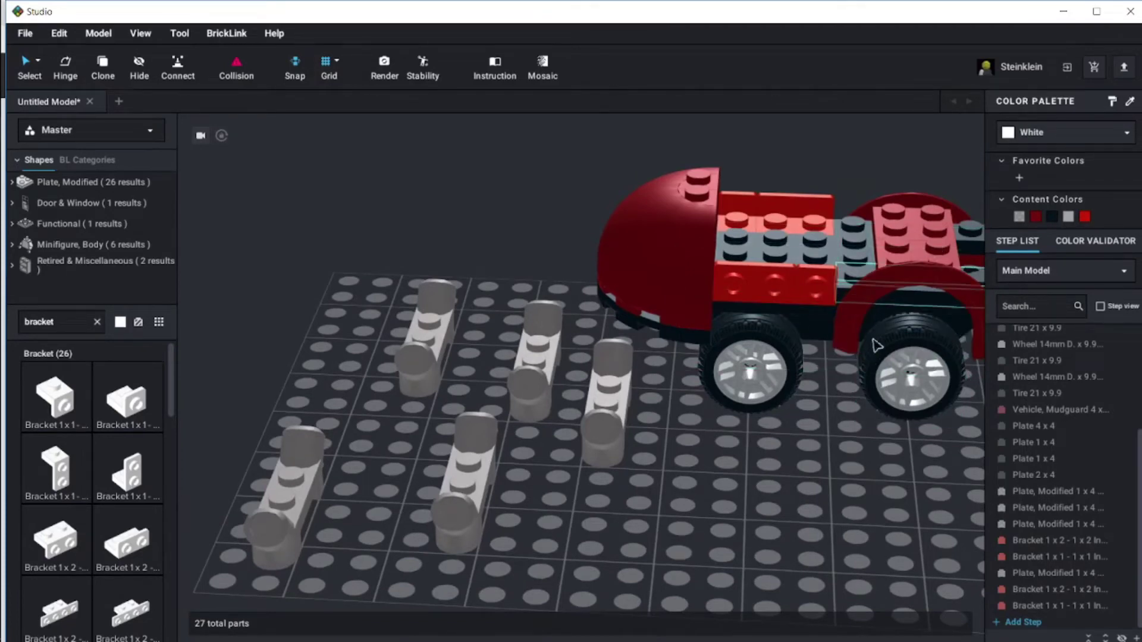
pyautogui.moveTo(880, 416); pyautogui.dragTo(858, 408, button='right')
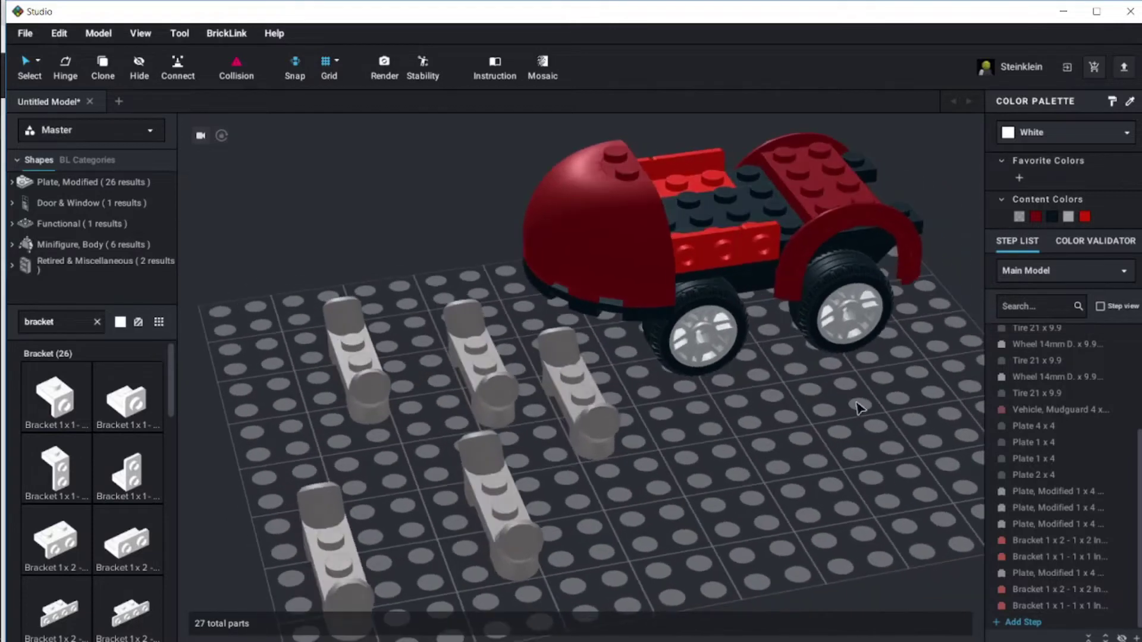
pyautogui.click(750, 275)
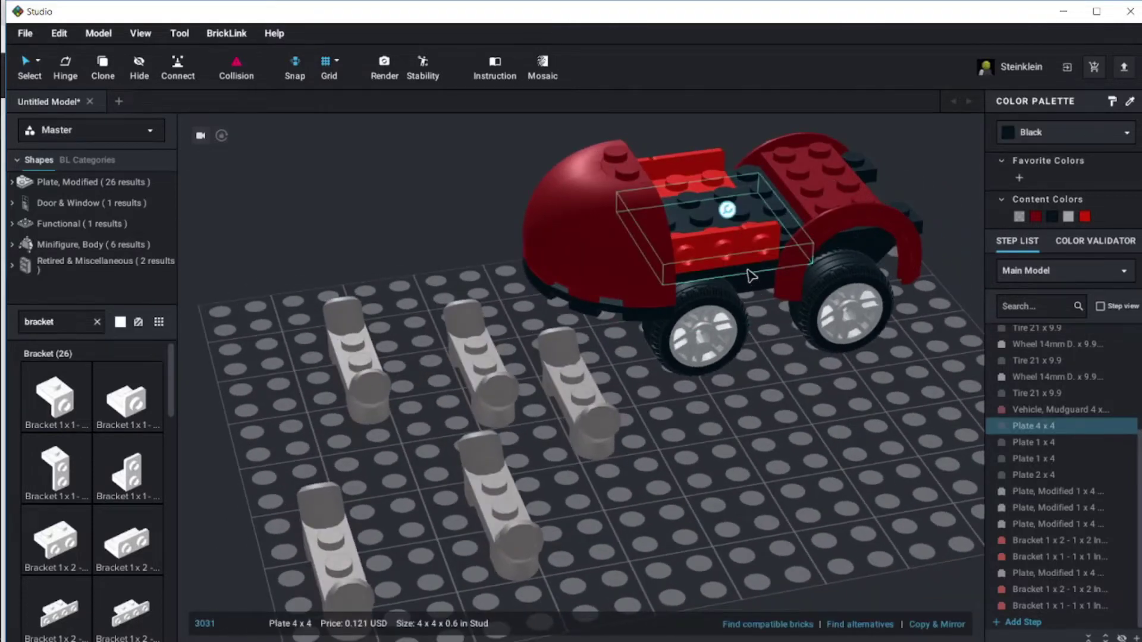
pyautogui.moveTo(751, 273); pyautogui.dragTo(717, 186)
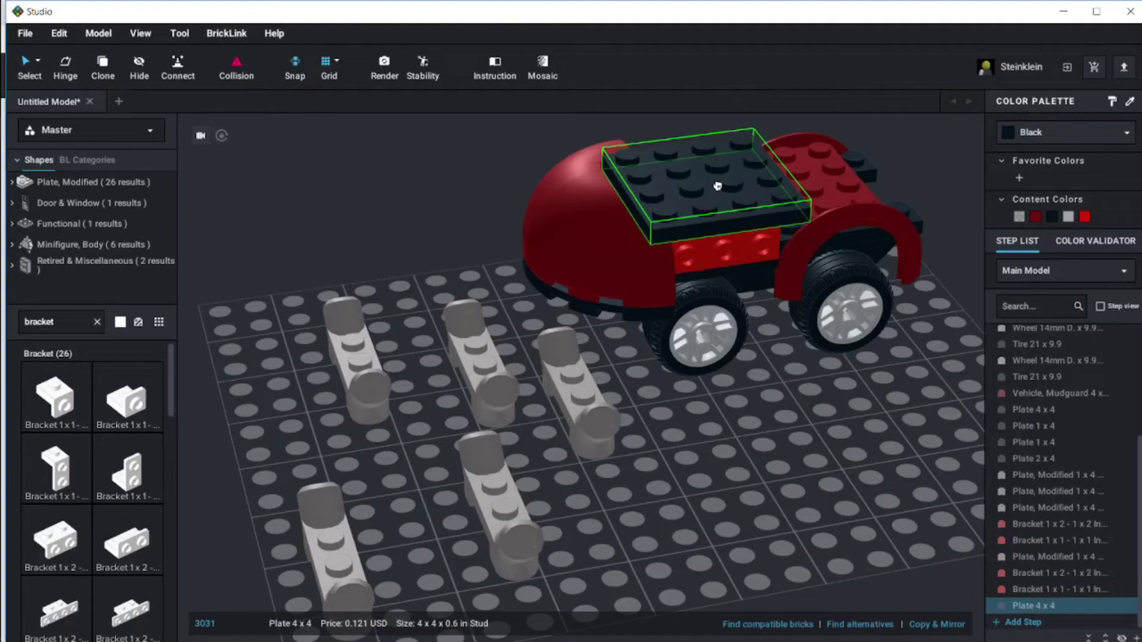
pyautogui.moveTo(719, 188); pyautogui.dragTo(726, 160, button='right')
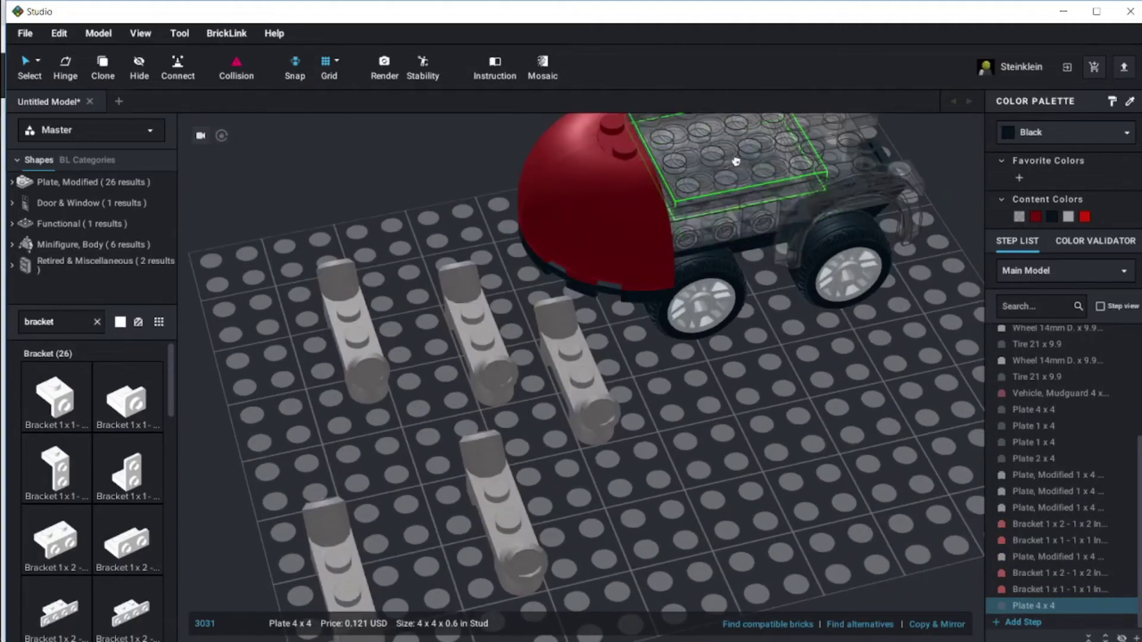
pyautogui.click(821, 378)
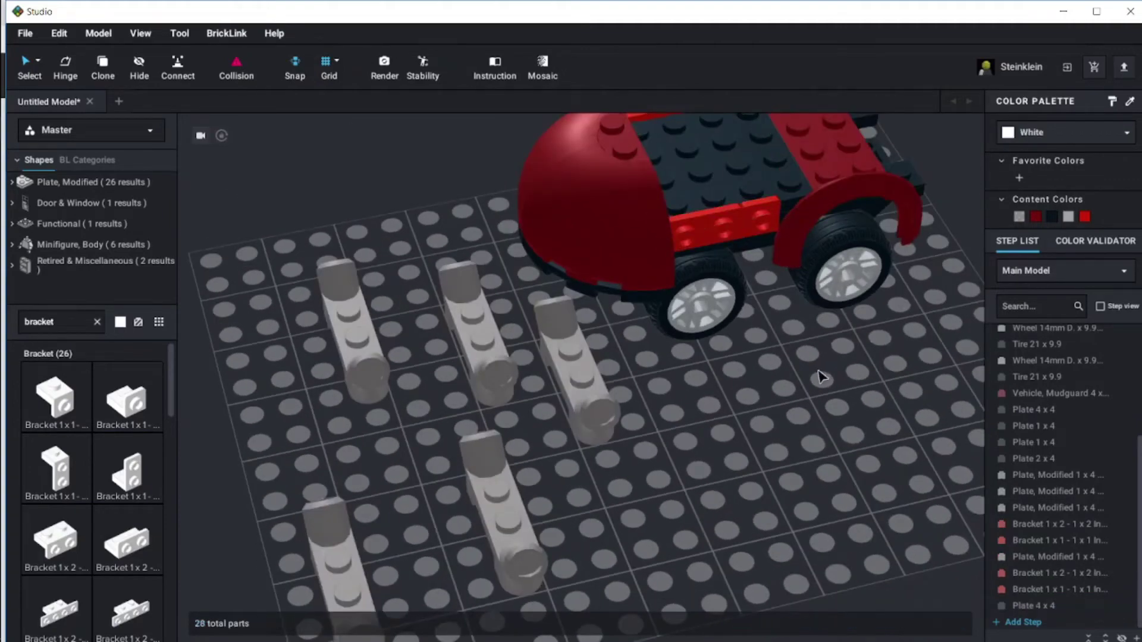
pyautogui.moveTo(821, 378); pyautogui.dragTo(799, 350, button='right')
pyautogui.rightClick(799, 350)
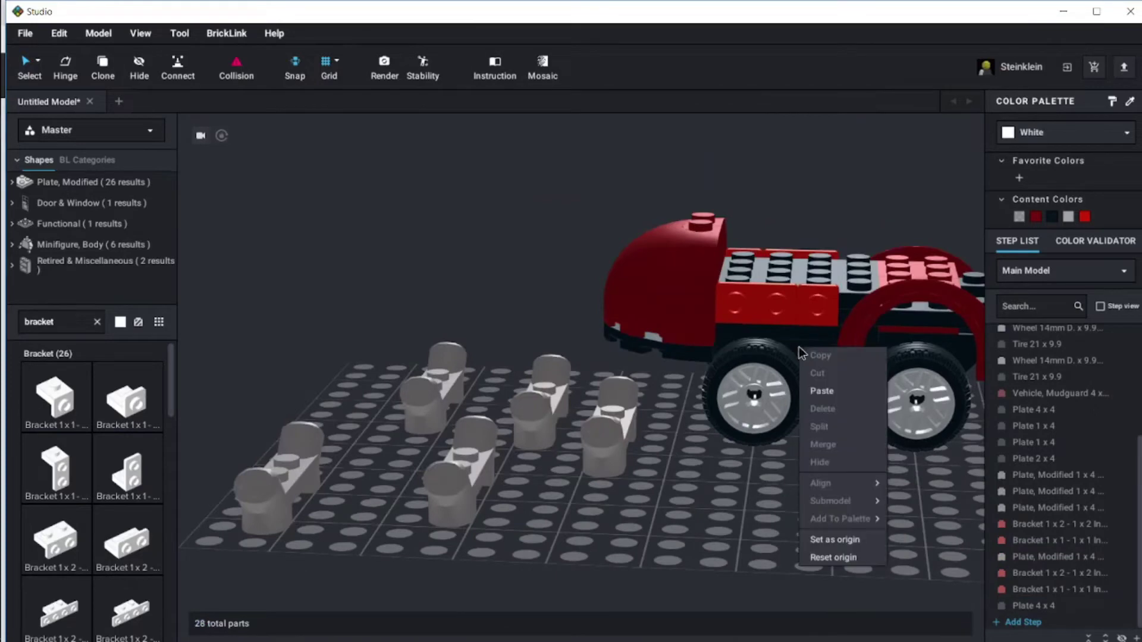
pyautogui.click(280, 316)
# Find "1x2" slopes, add a Slope 30 1 x 2 x 2/3 to the baseplate in front of the vehicle, and rotate it two quarter turns
pyautogui.doubleClick(74, 325)
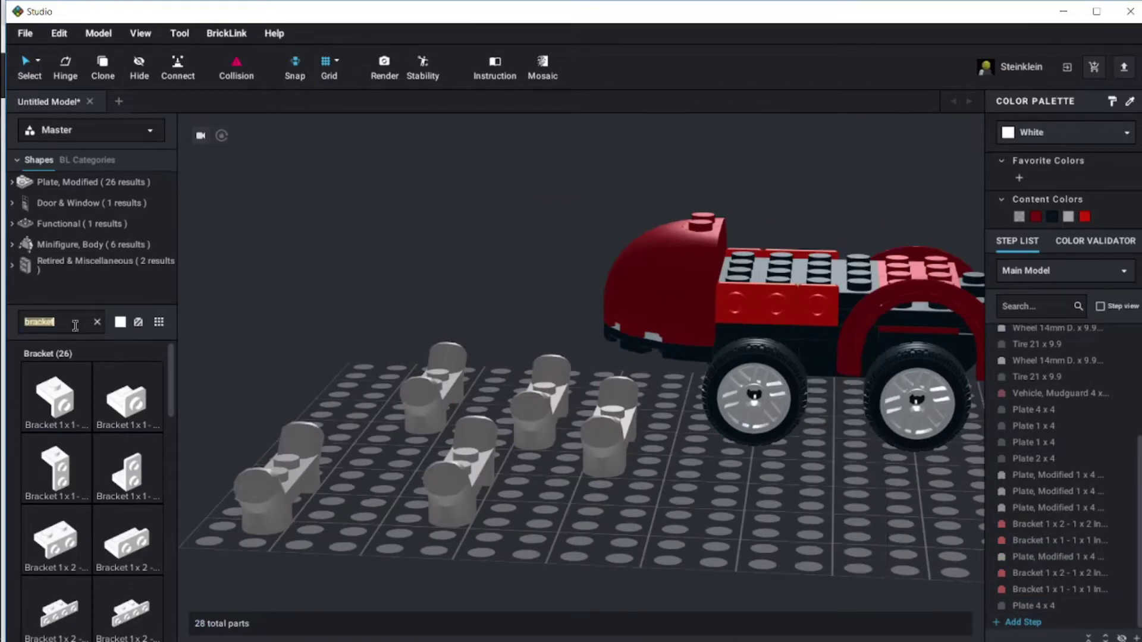
pyautogui.write('1x2')
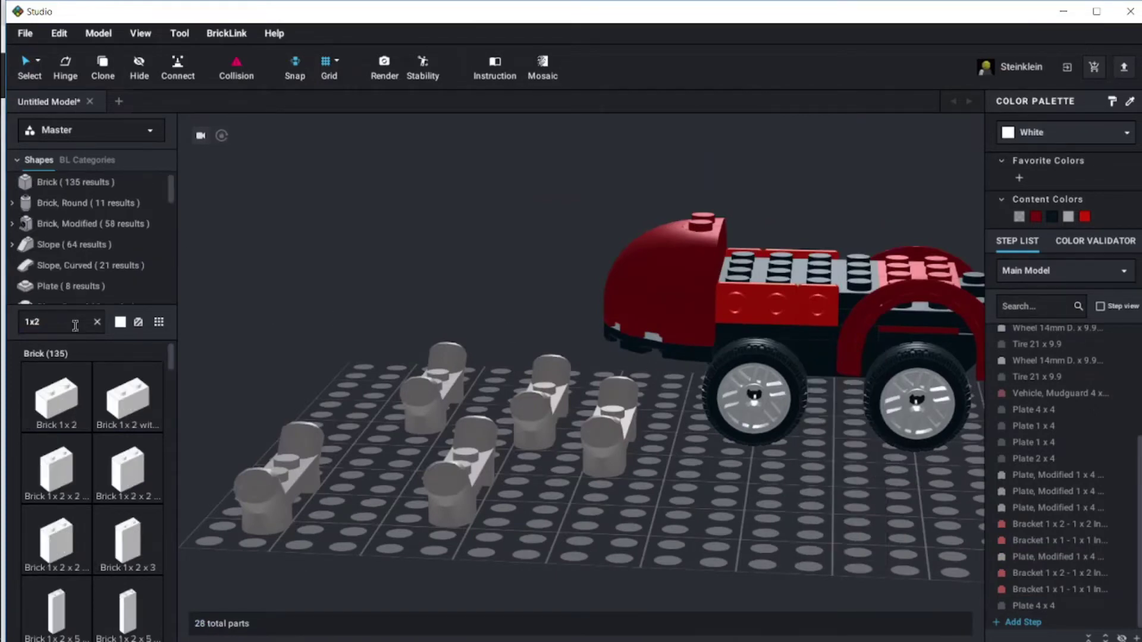
pyautogui.click(55, 242)
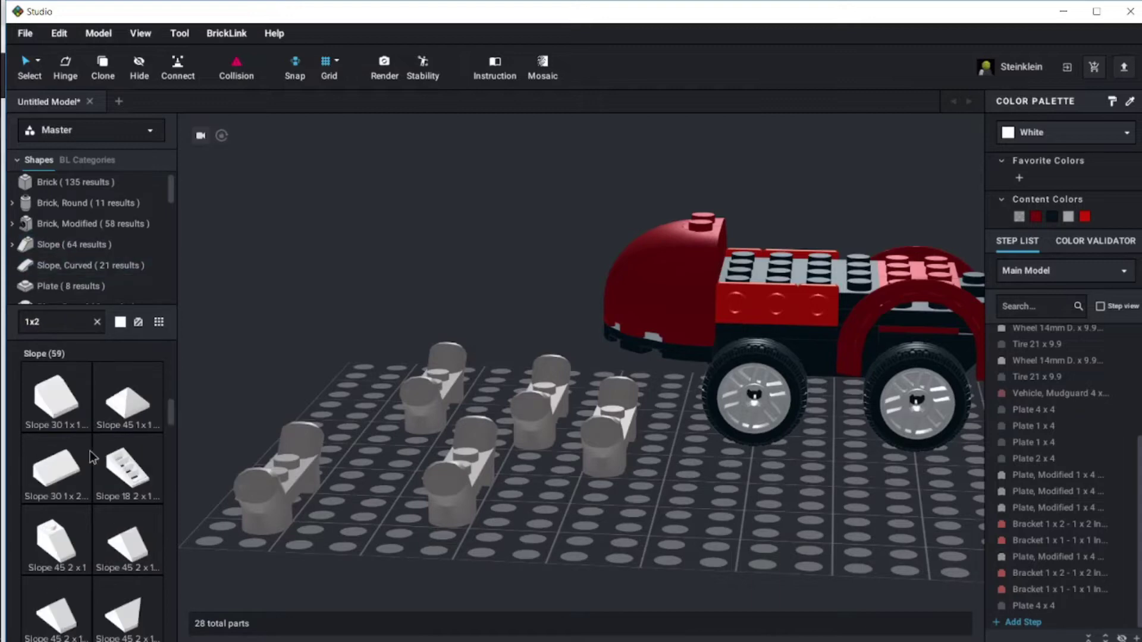
pyautogui.moveTo(79, 470); pyautogui.dragTo(749, 529)
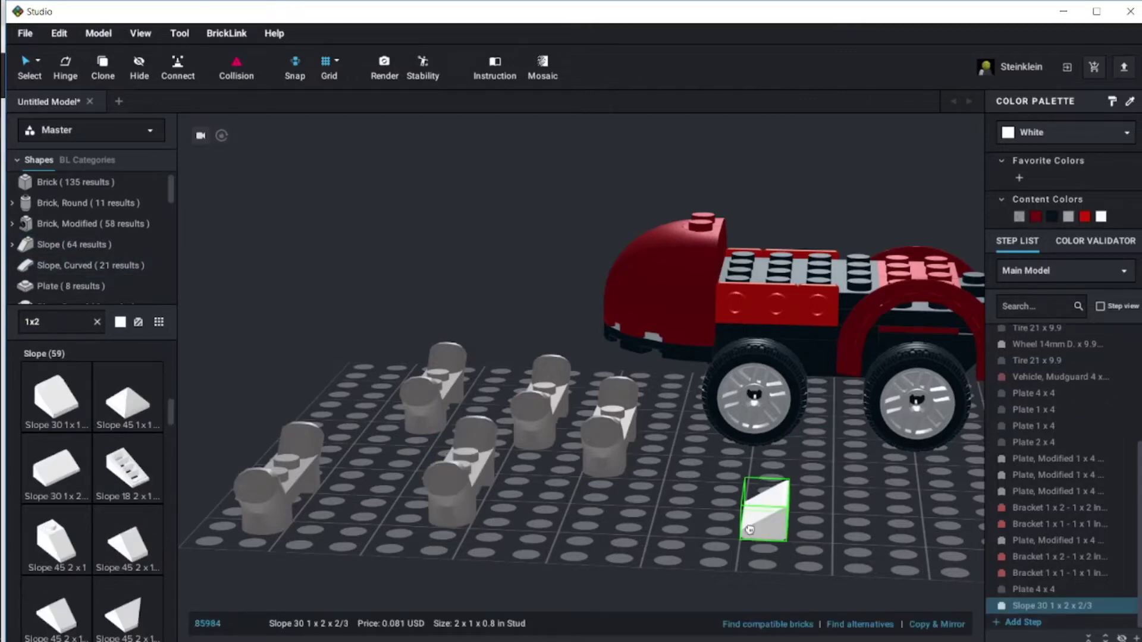
pyautogui.press('Right')
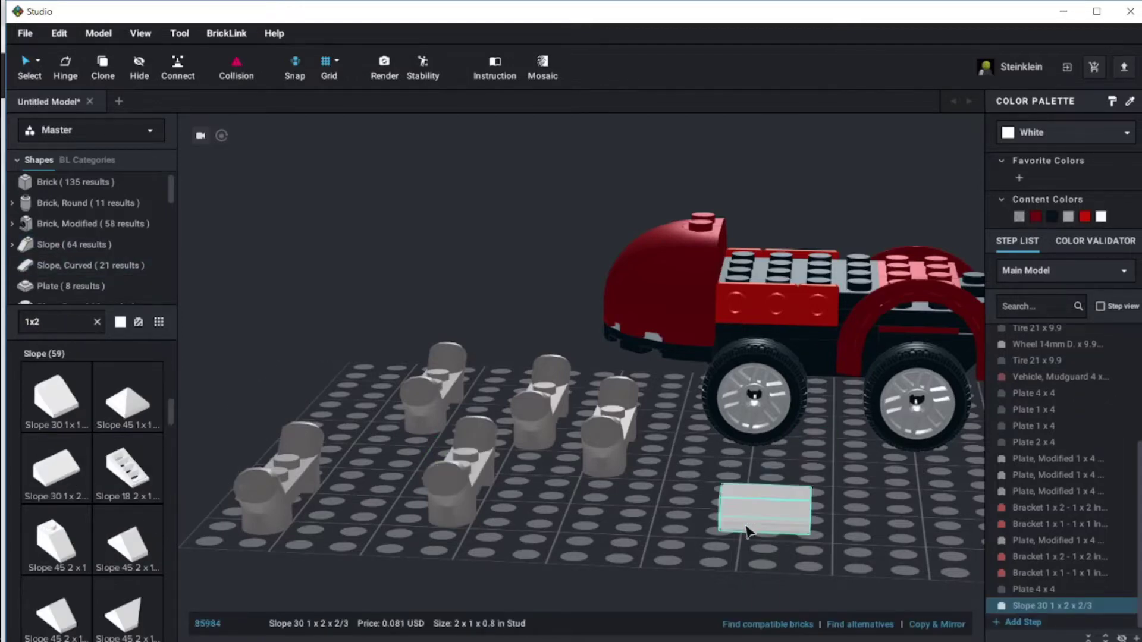
pyautogui.press('Right')
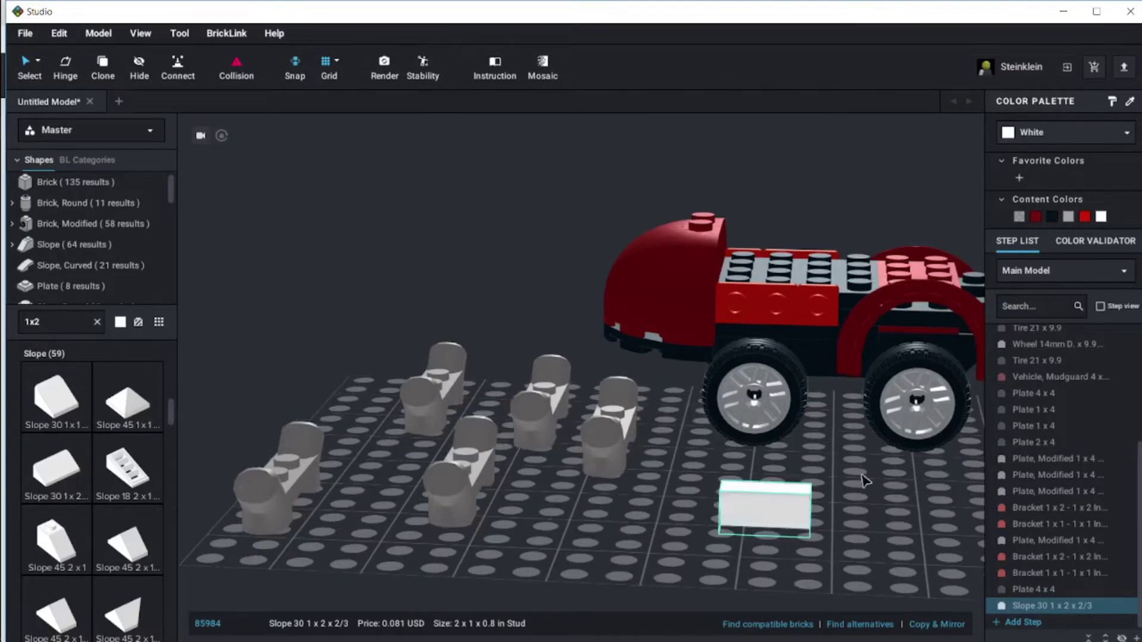
# Colour the 1 x 2 slope dark red, add a matching Slope 30 1 x 1 x 2/3, and mount both side by side on the red brackets
pyautogui.click(1037, 216)
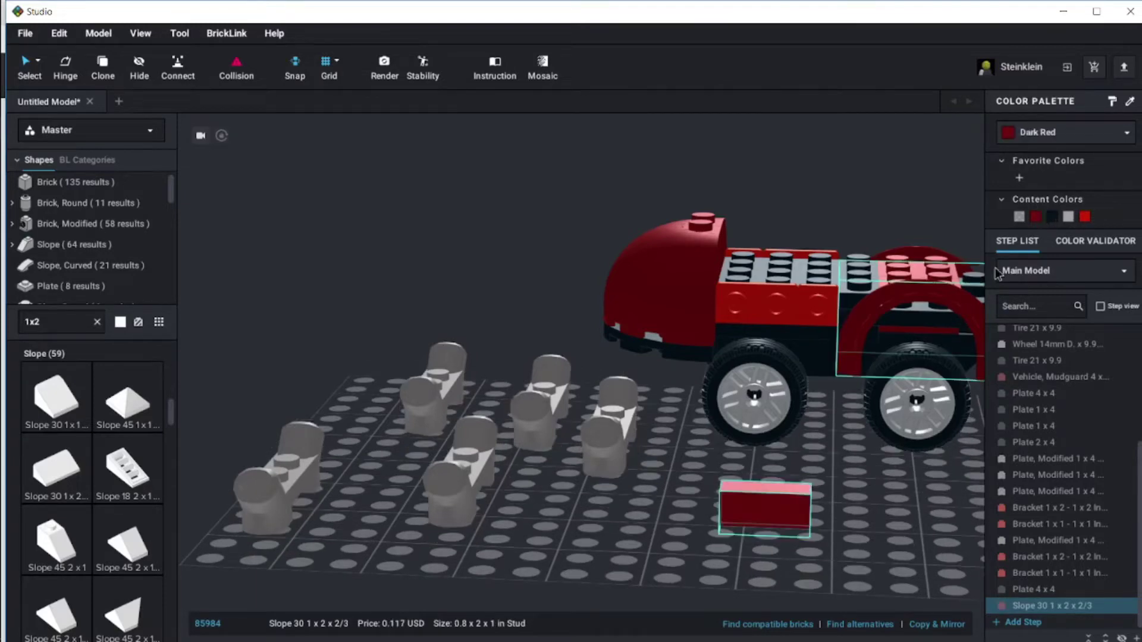
pyautogui.moveTo(765, 523); pyautogui.dragTo(756, 318)
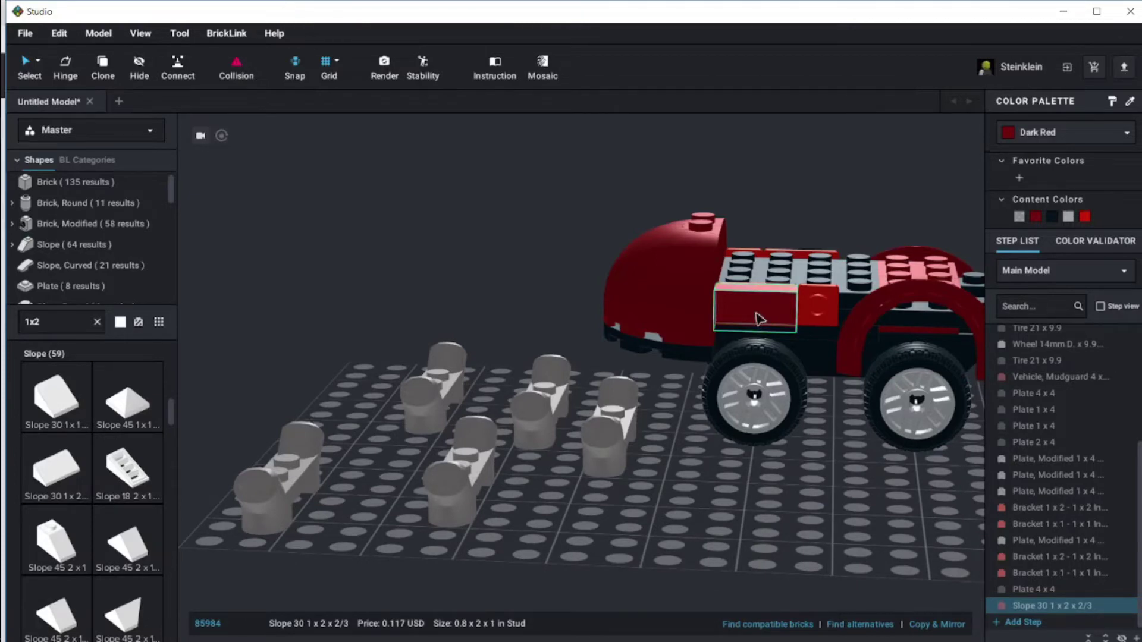
pyautogui.moveTo(60, 404); pyautogui.dragTo(694, 537)
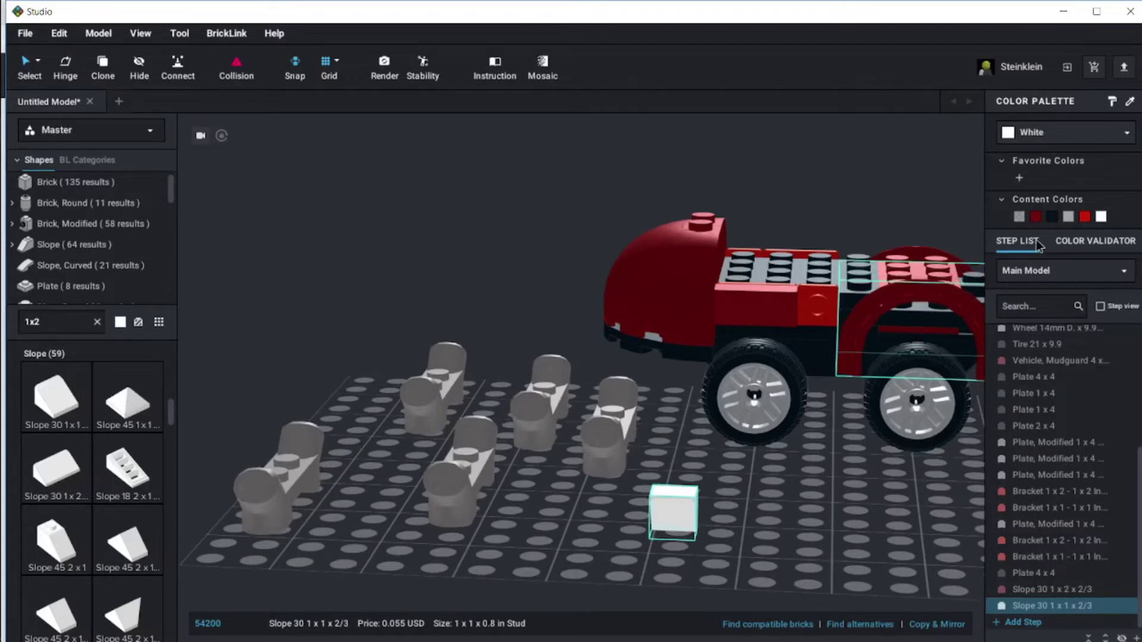
pyautogui.click(1036, 217)
pyautogui.moveTo(684, 511); pyautogui.dragTo(819, 321)
# Duplicate the pair of dark red slopes, rotate the copies two quarter turns, and mount them on the brackets on the vehicle's opposite side
pyautogui.keyDown('ctrl'); pyautogui.click(756, 318); pyautogui.keyUp('ctrl')
pyautogui.moveTo(757, 321); pyautogui.dragTo(730, 528)
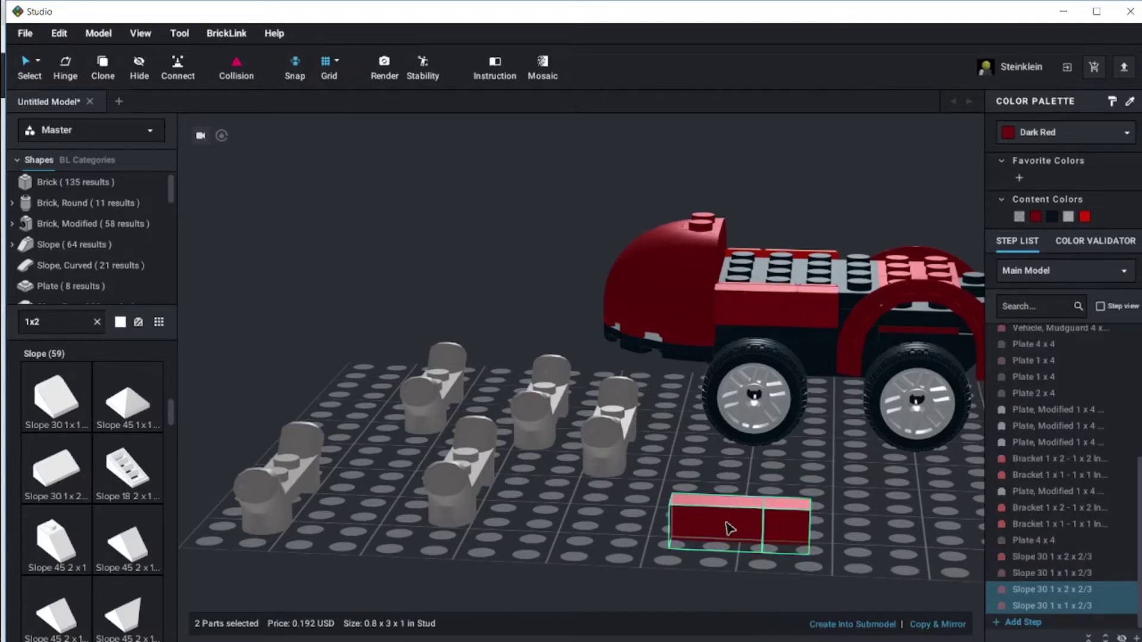
pyautogui.press('Right')
pyautogui.press('Right')
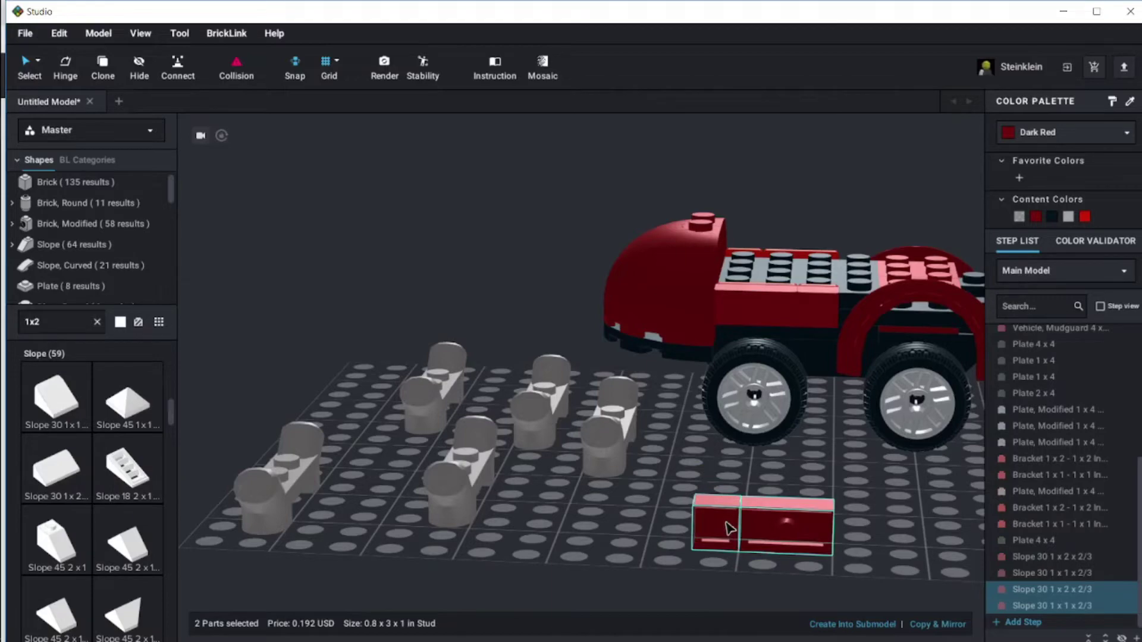
pyautogui.press('Delete')
pyautogui.moveTo(796, 504); pyautogui.dragTo(681, 502, button='right')
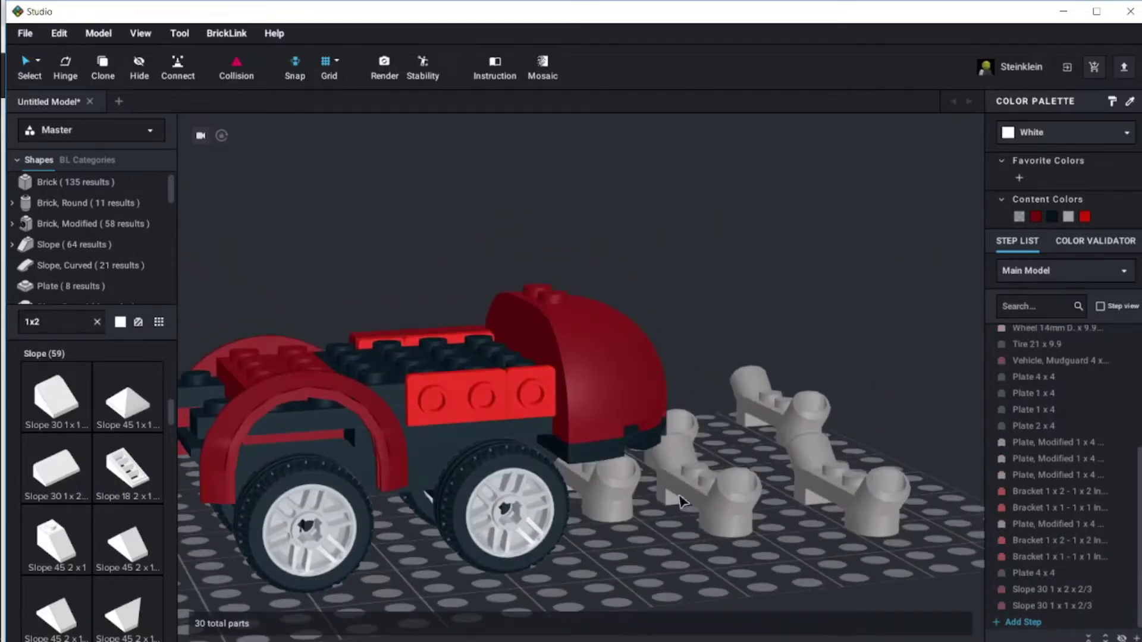
pyautogui.hotkey('ctrl', 'z')
pyautogui.moveTo(678, 483); pyautogui.dragTo(472, 419)
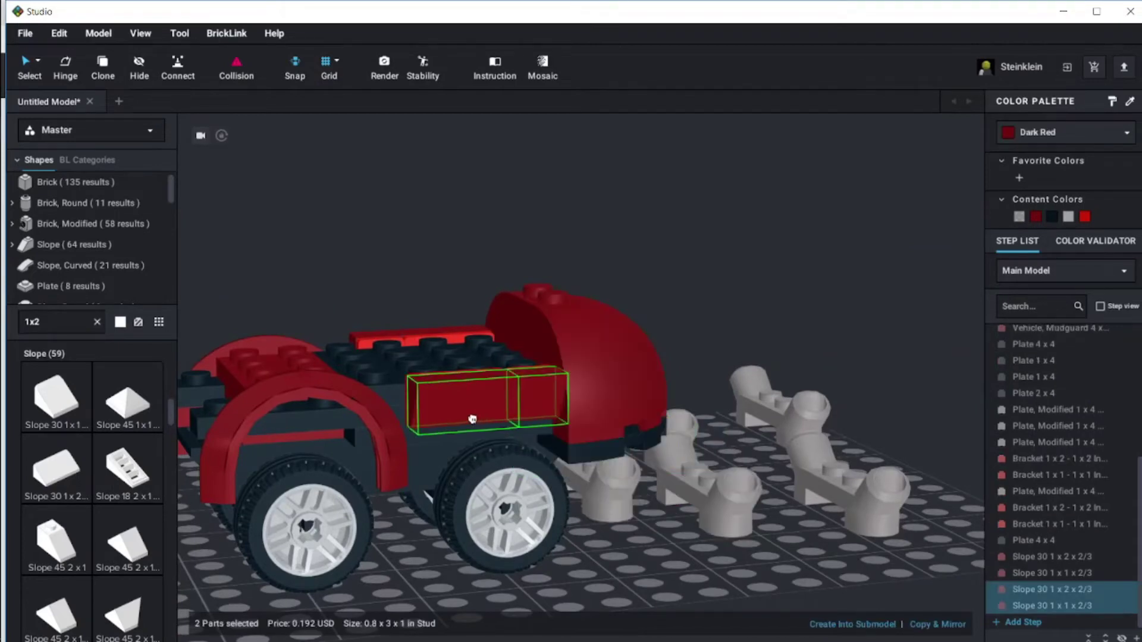
pyautogui.click(630, 543)
# Swap the two copied slopes on their brackets so the 1 x 2 slope sits next to the dome and the 1 x 1 slope behind it
pyautogui.moveTo(623, 547)
pyautogui.mouseDown(button='right')
pyautogui.moveTo(618, 565)
pyautogui.moveTo(618, 548)
pyautogui.mouseUp(button='right')
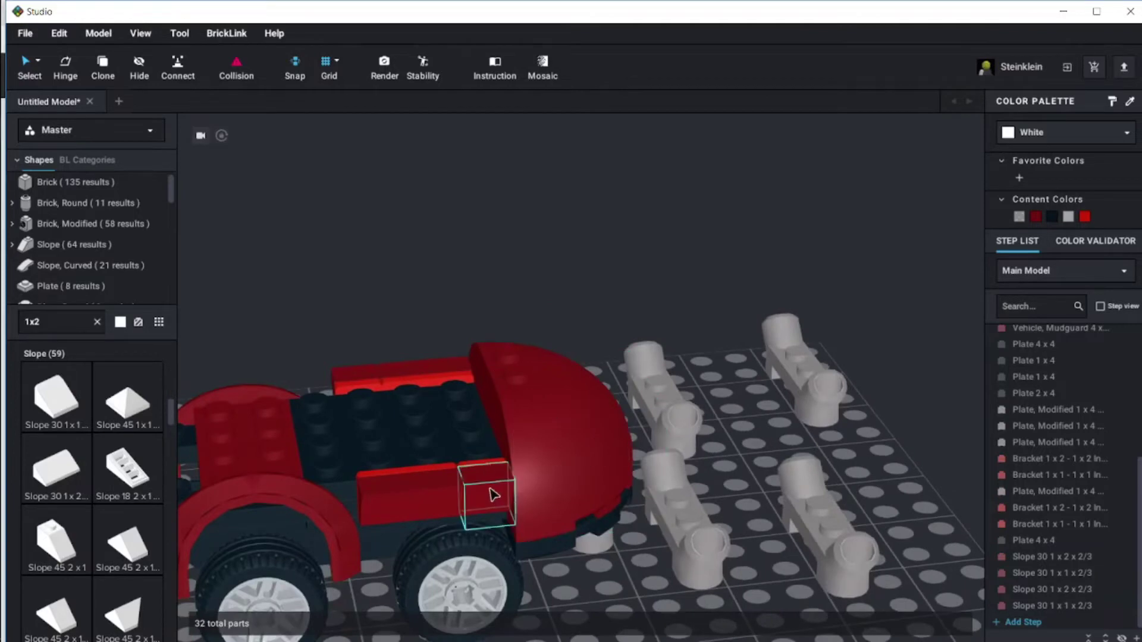
pyautogui.moveTo(493, 494); pyautogui.dragTo(732, 452)
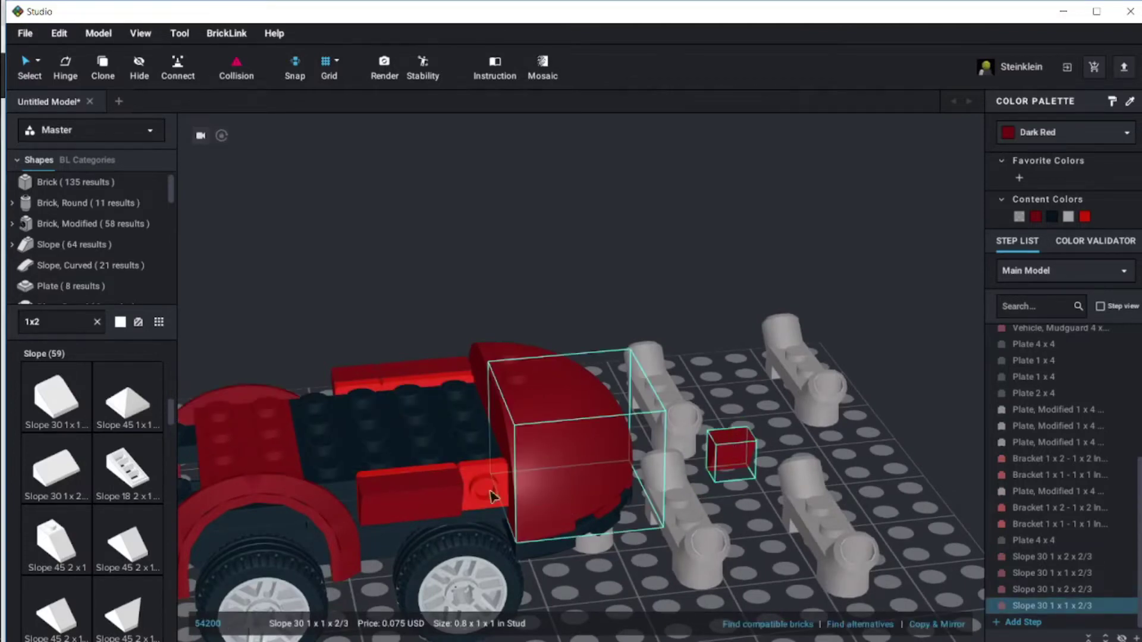
pyautogui.moveTo(466, 484); pyautogui.dragTo(486, 491)
pyautogui.moveTo(737, 455); pyautogui.dragTo(401, 502)
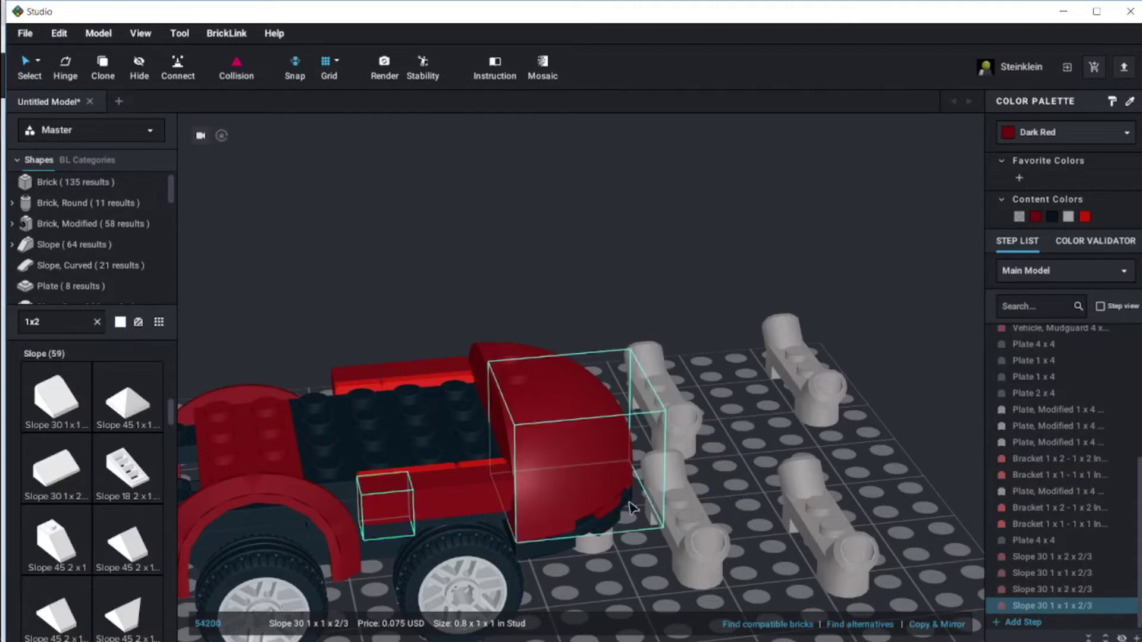
pyautogui.click(737, 463)
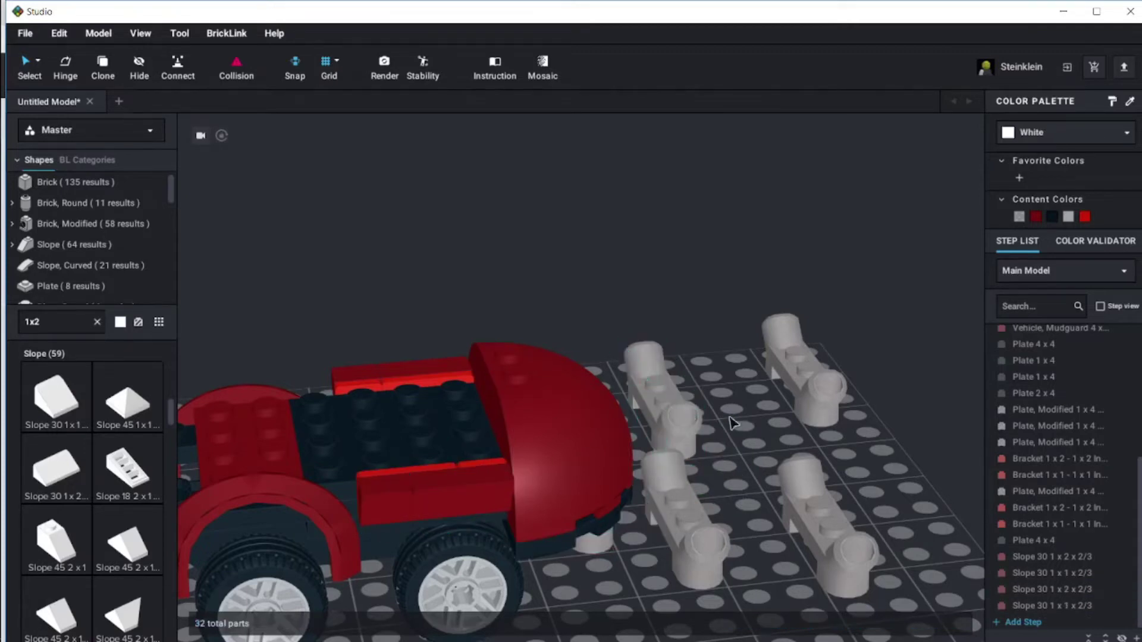
# Find "2x6" plates, add a Plate 2 x 6 to the baseplate beside the vehicle, and rotate it a quarter turn
pyautogui.press('Left')
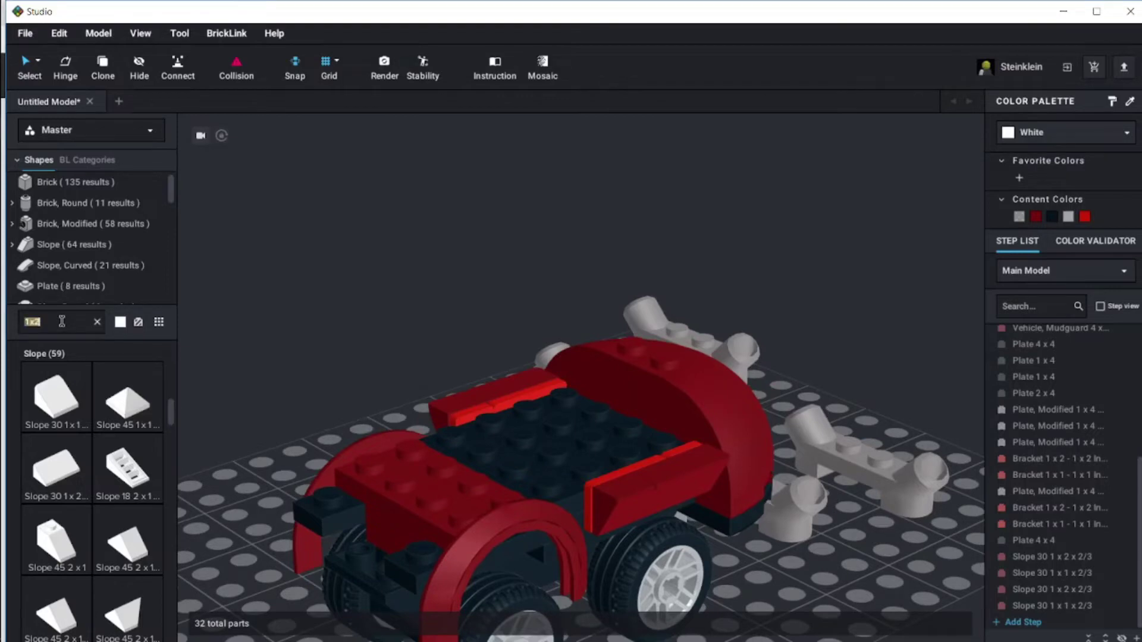
pyautogui.click(61, 321)
pyautogui.write('2x6')
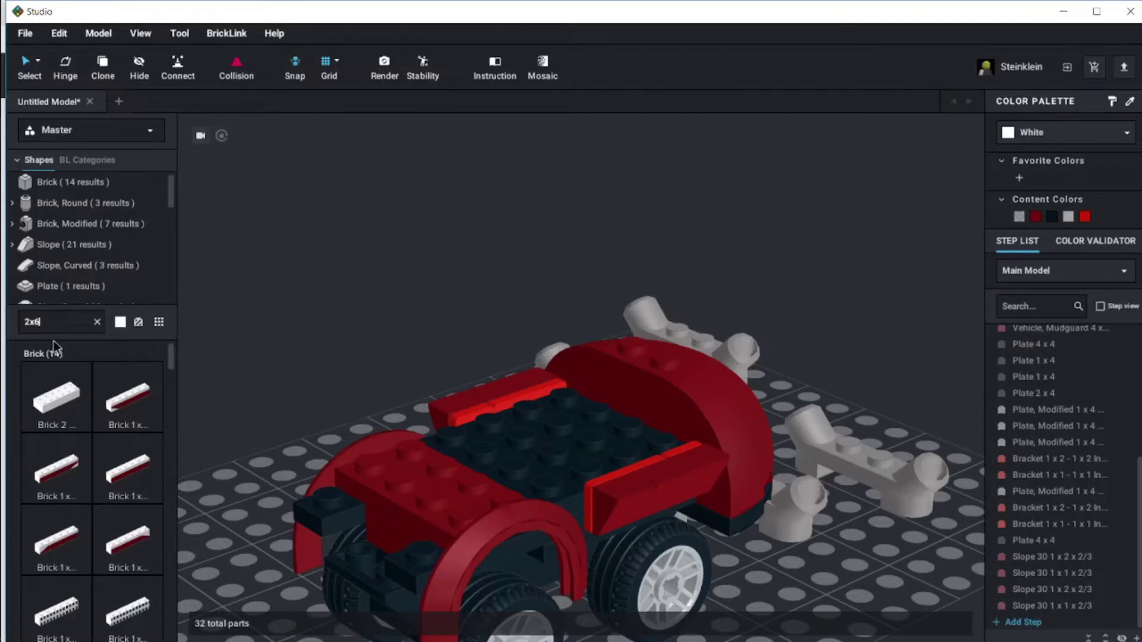
pyautogui.click(70, 286)
pyautogui.moveTo(57, 396); pyautogui.dragTo(332, 332)
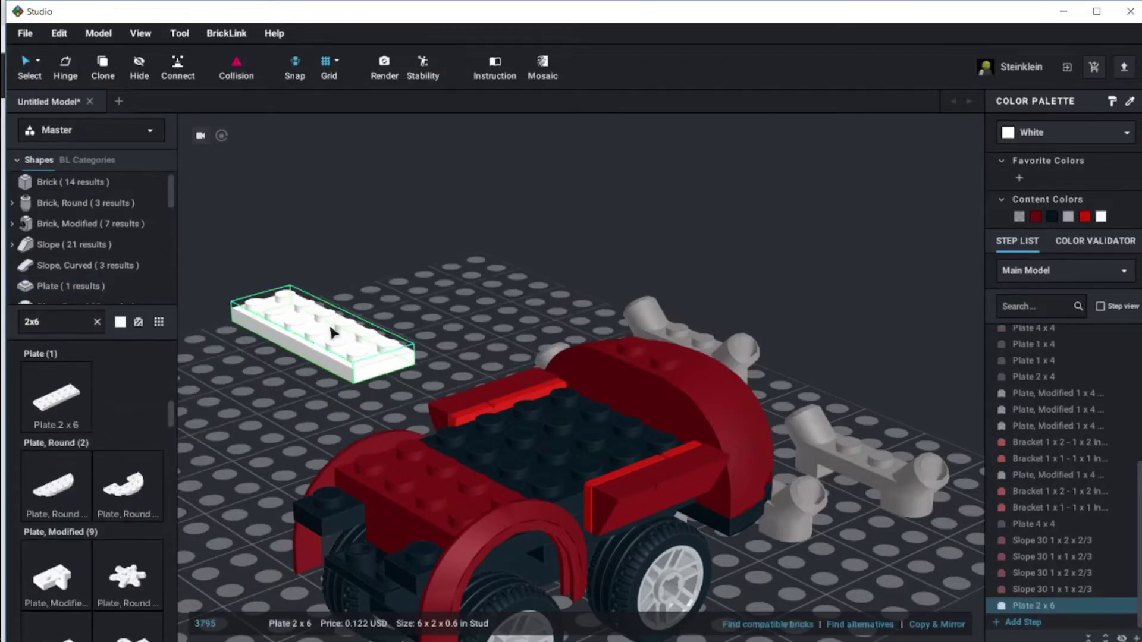
pyautogui.press('Right')
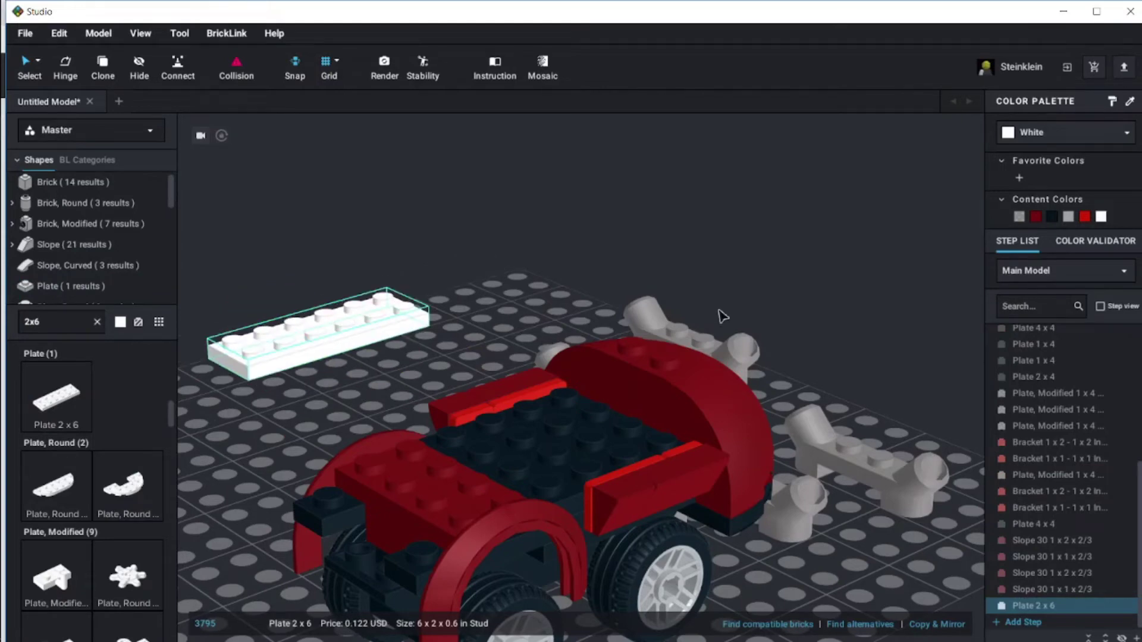
# Colour the 2 x 6 plate black and seat it lengthwise along the middle of the chassis, directly behind the dome
pyautogui.click(1052, 217)
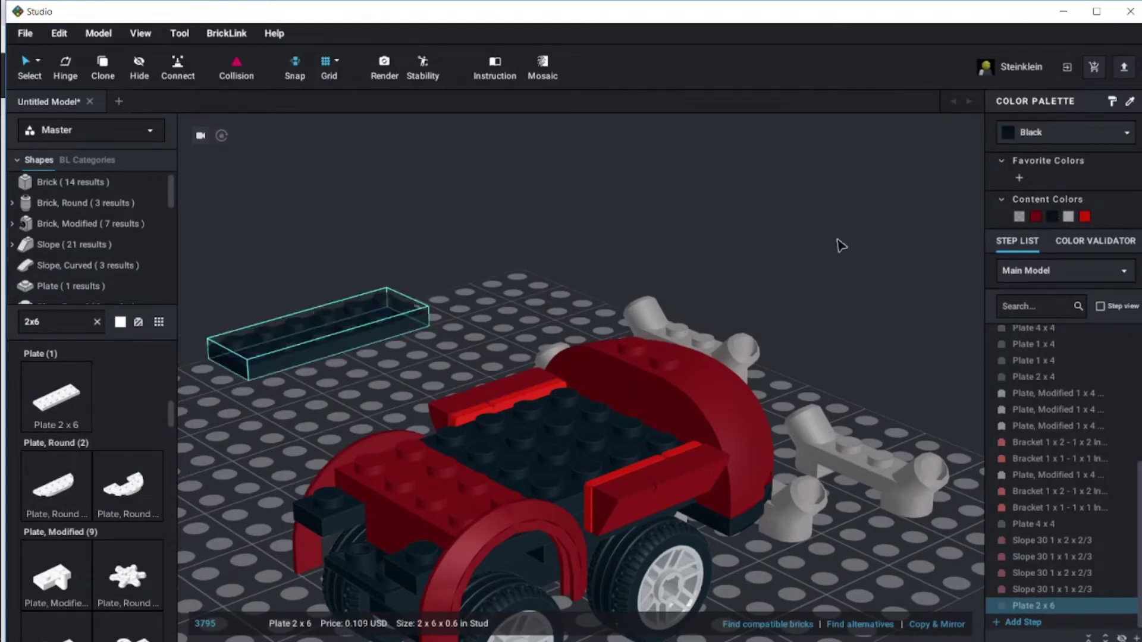
pyautogui.moveTo(291, 316); pyautogui.dragTo(516, 422)
pyautogui.moveTo(564, 420); pyautogui.dragTo(583, 416)
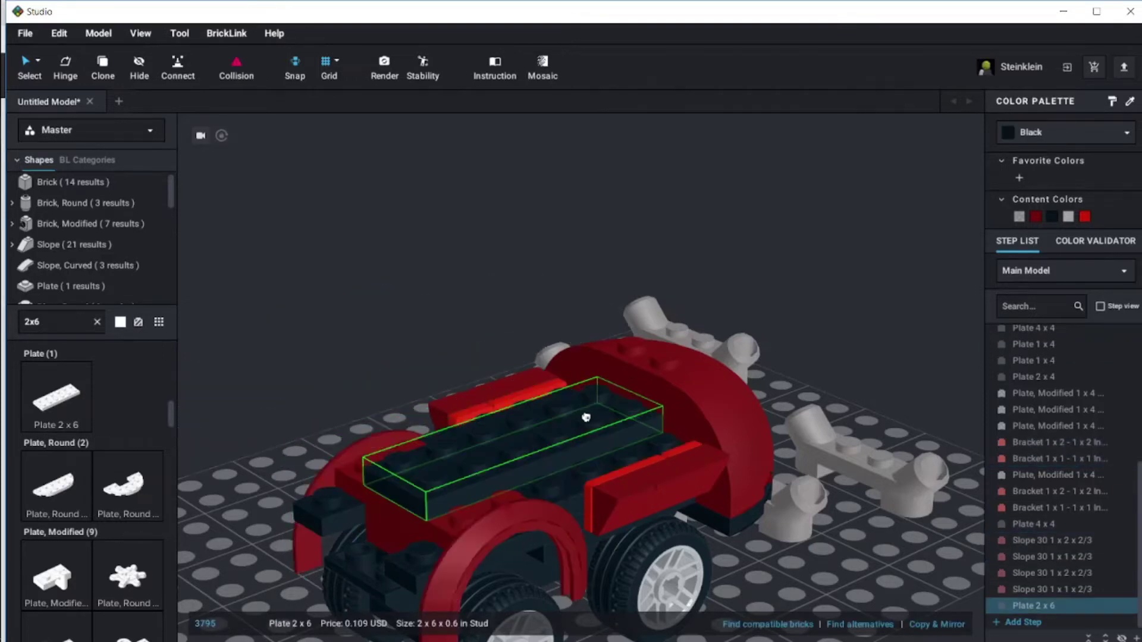
pyautogui.click(309, 360)
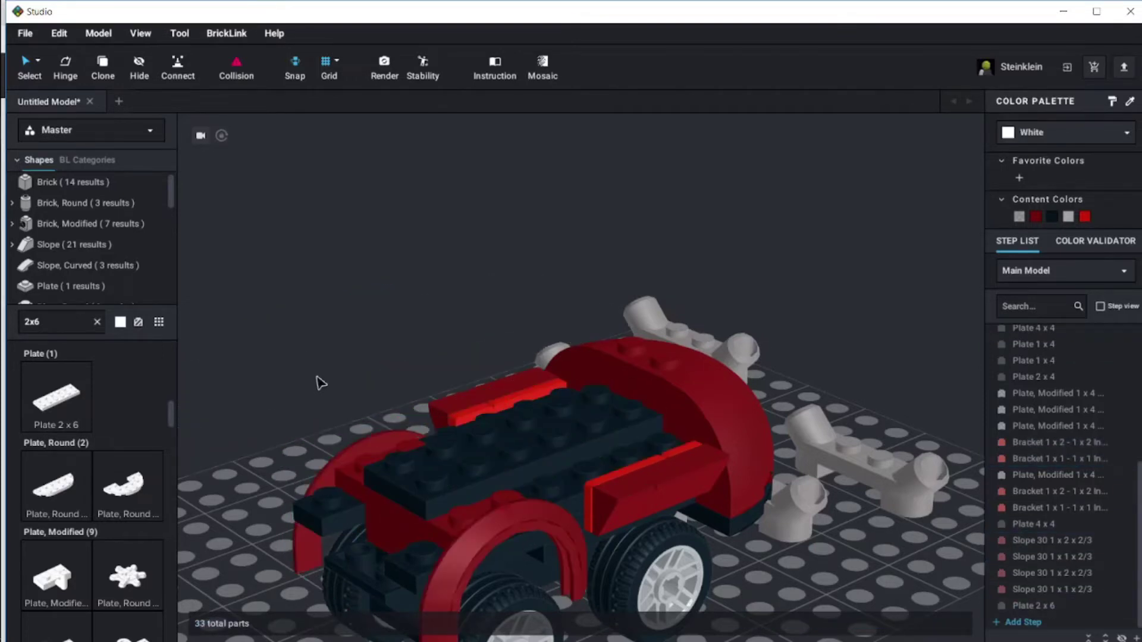
# Move four silver 1 x 4 angled-tube plates onto the black 2 x 6 plate, side by side from the dome backward
pyautogui.moveTo(320, 384)
pyautogui.mouseDown(button='right')
pyautogui.moveTo(309, 372)
pyautogui.moveTo(321, 383)
pyautogui.moveTo(306, 382)
pyautogui.mouseUp(button='right')
pyautogui.moveTo(841, 481); pyautogui.dragTo(516, 379)
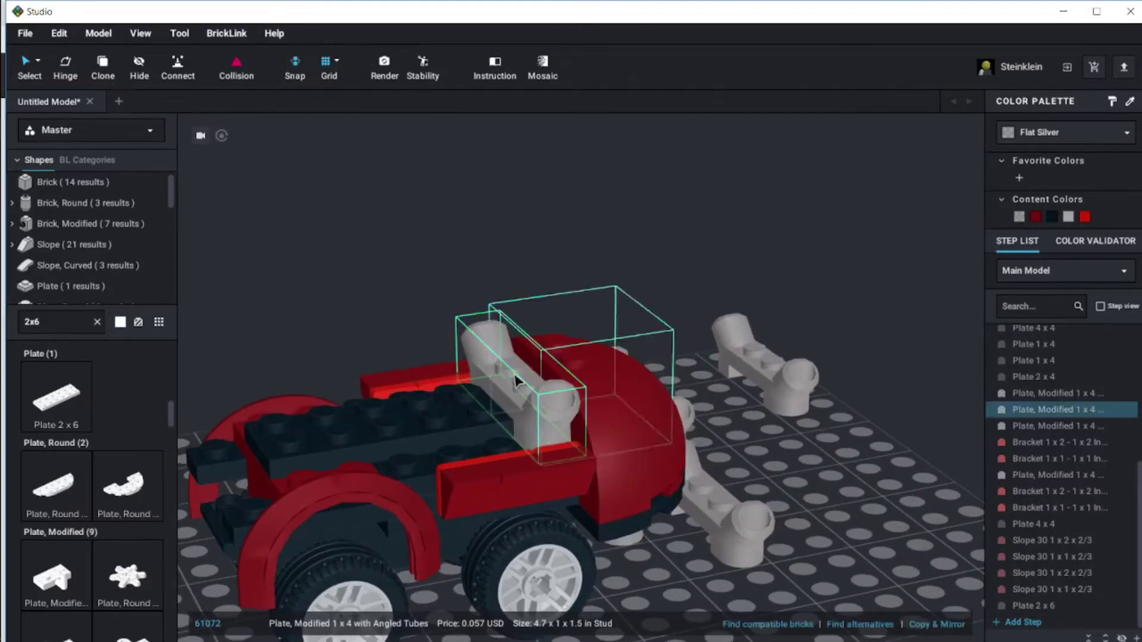
pyautogui.moveTo(767, 364); pyautogui.dragTo(489, 399)
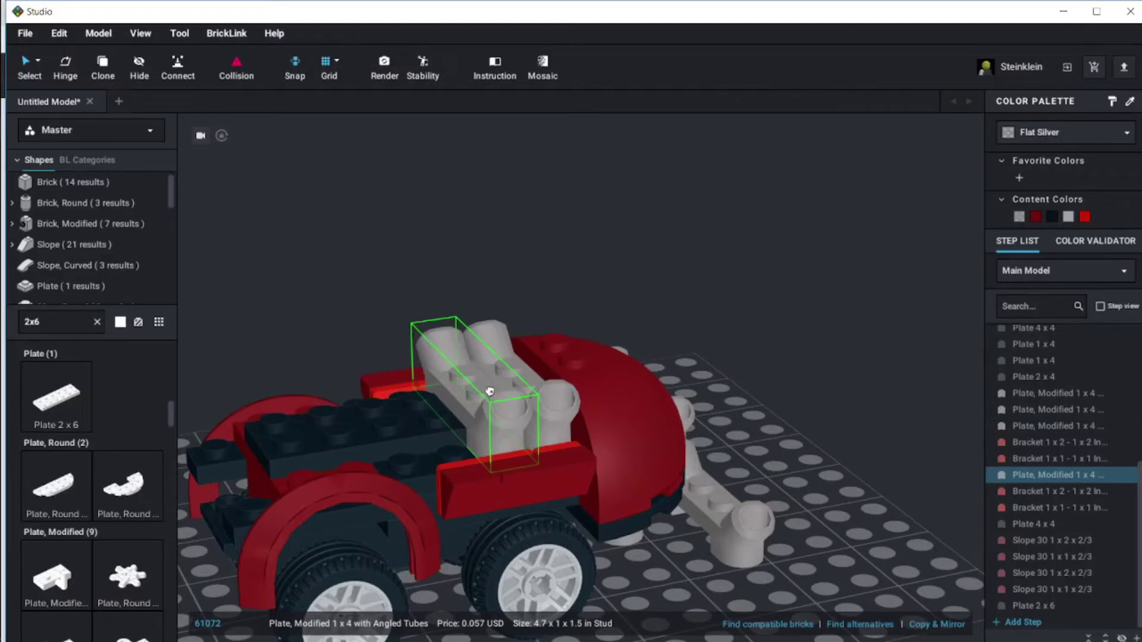
pyautogui.moveTo(725, 499); pyautogui.dragTo(449, 395)
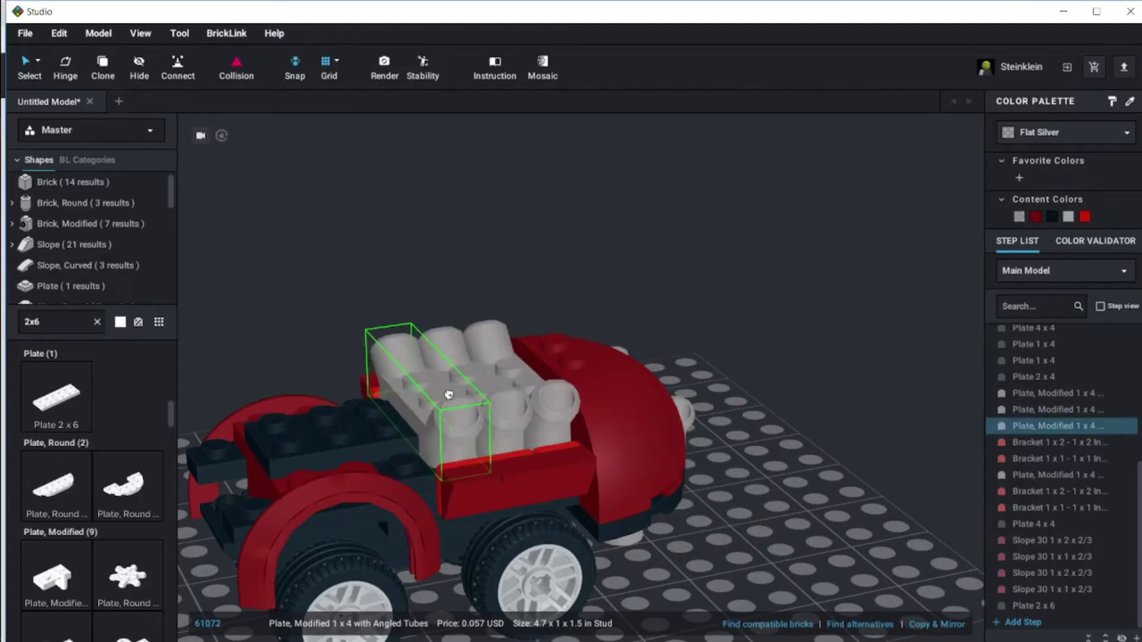
pyautogui.moveTo(685, 410); pyautogui.dragTo(423, 434)
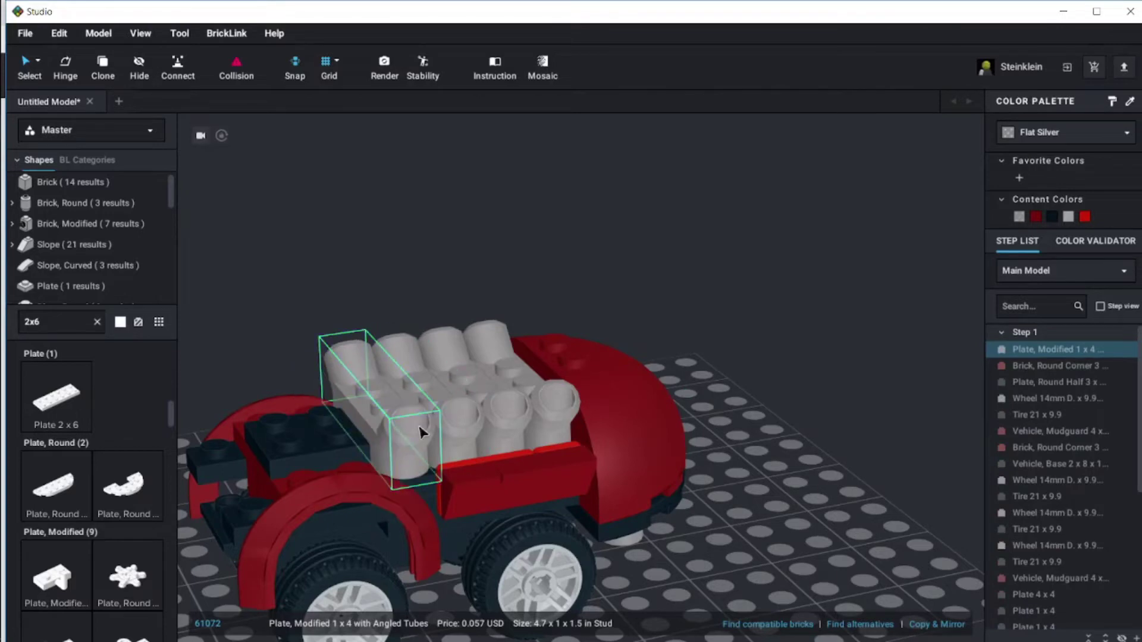
# Delete the leftover silver 1 x 4 angled-tube plate from the baseplate in front of the vehicle
pyautogui.click(787, 500)
pyautogui.moveTo(810, 485); pyautogui.dragTo(707, 485, button='right')
pyautogui.click(592, 449)
pyautogui.click(680, 476)
pyautogui.moveTo(711, 477); pyautogui.dragTo(672, 485, button='right')
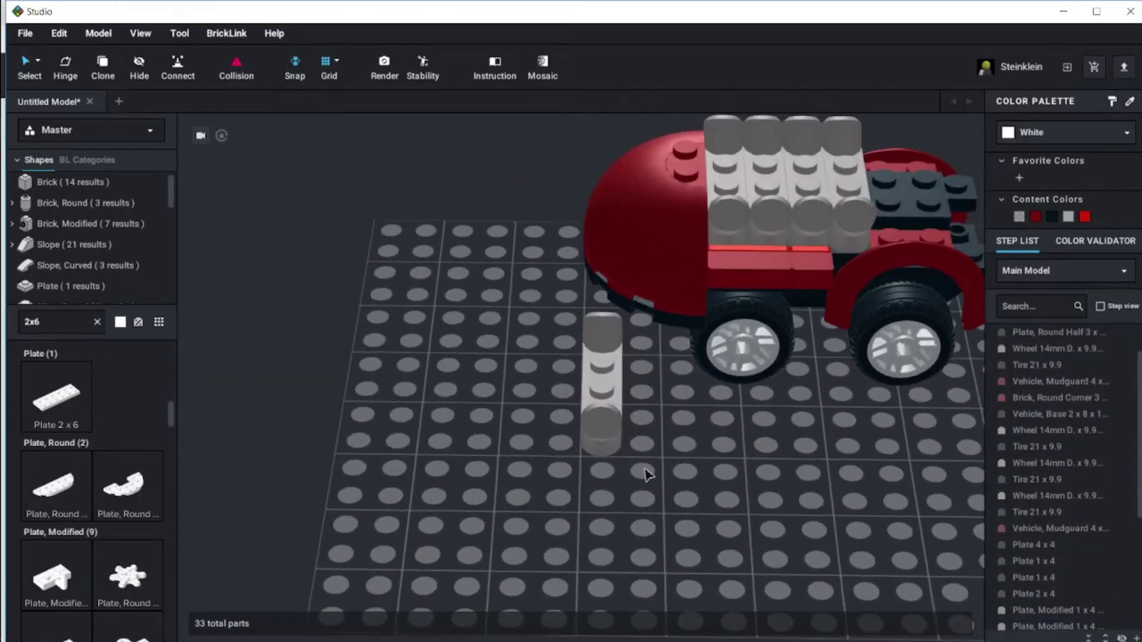
pyautogui.click(601, 433)
pyautogui.press('Delete')
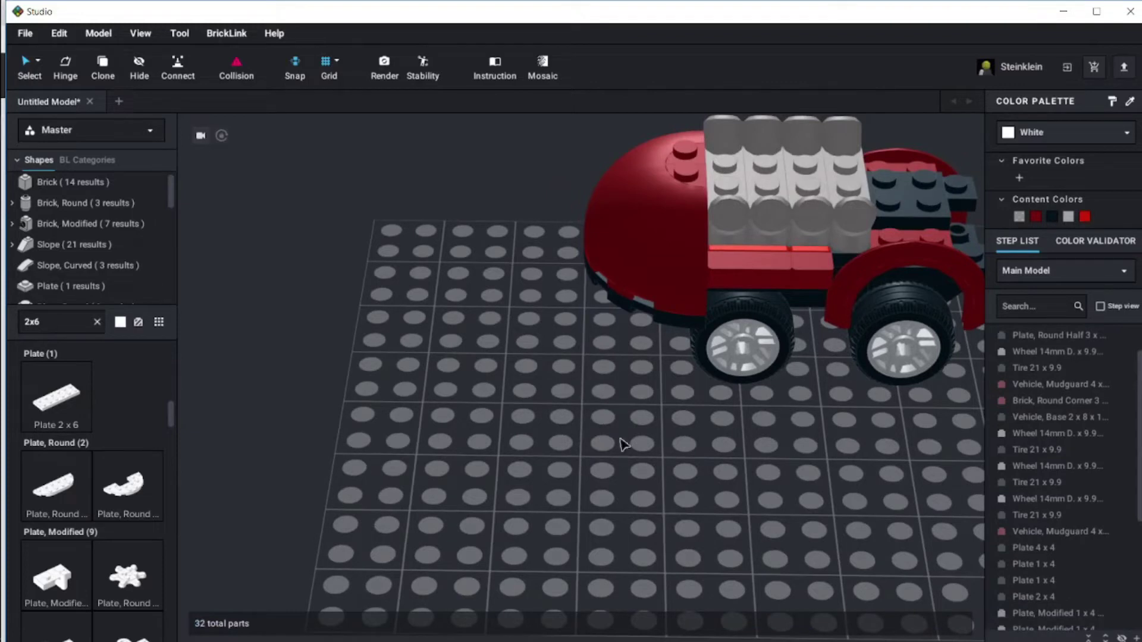
# Fit the vehicle to the view, zoom out, and turn it to examine the assembled tube plates and rear chassis
pyautogui.click(142, 34)
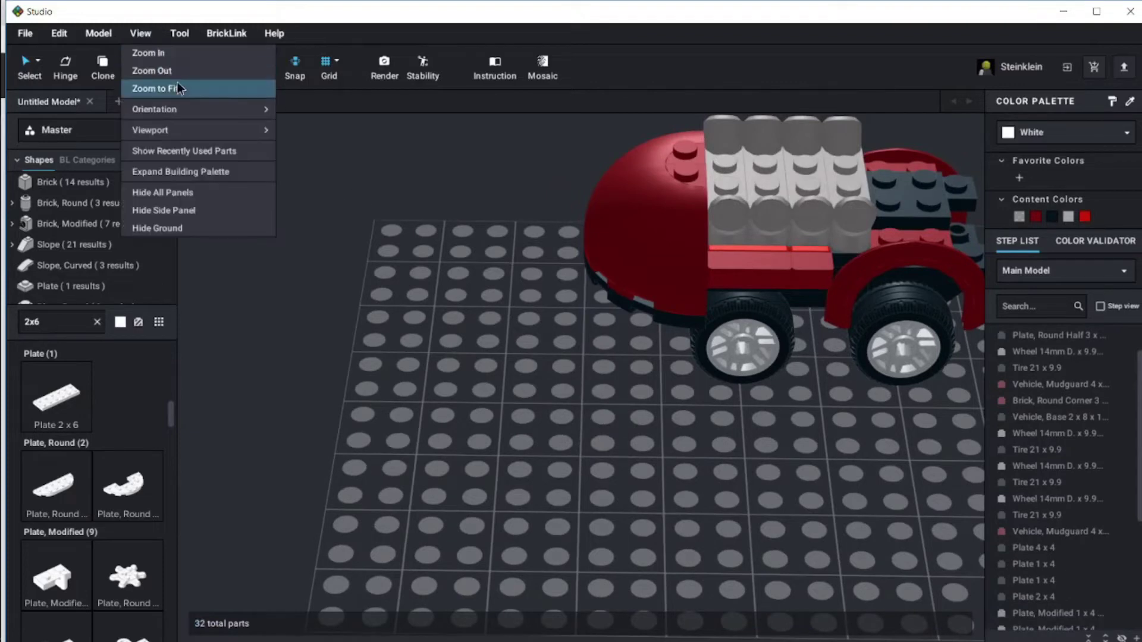
pyautogui.click(178, 88)
pyautogui.click(141, 35)
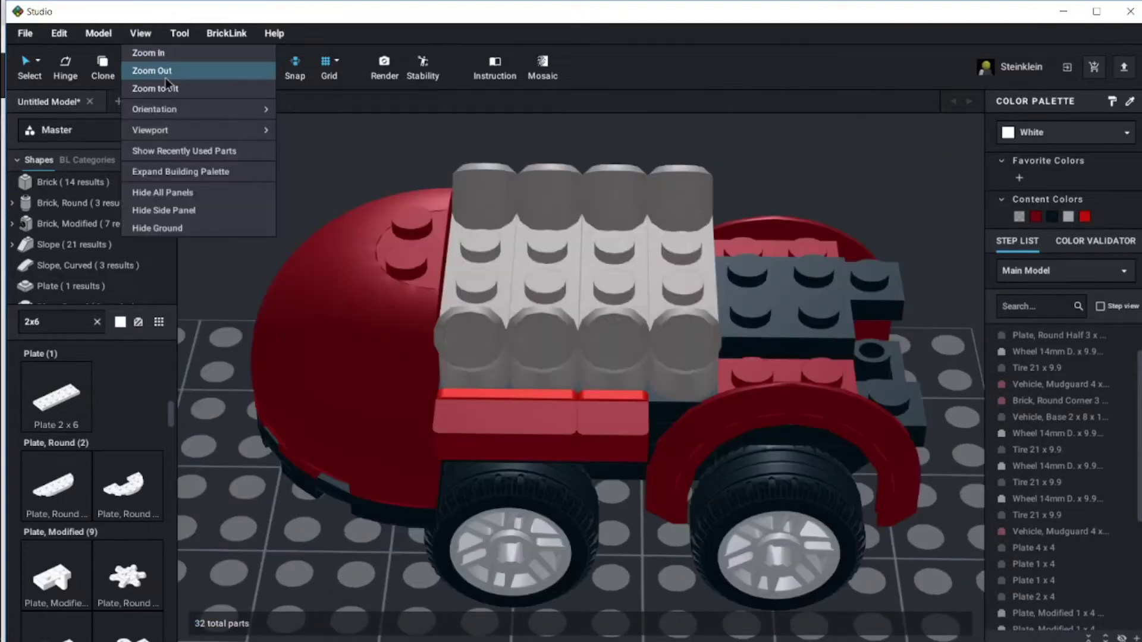
pyautogui.click(166, 74)
pyautogui.click(141, 33)
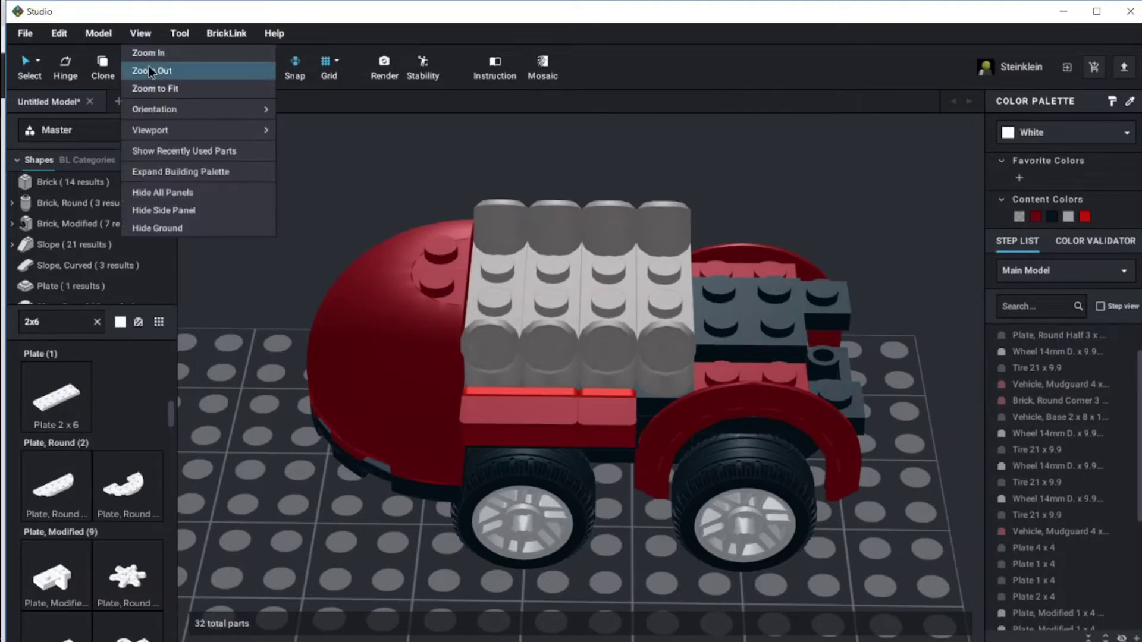
pyautogui.click(141, 33)
pyautogui.click(140, 33)
pyautogui.click(152, 71)
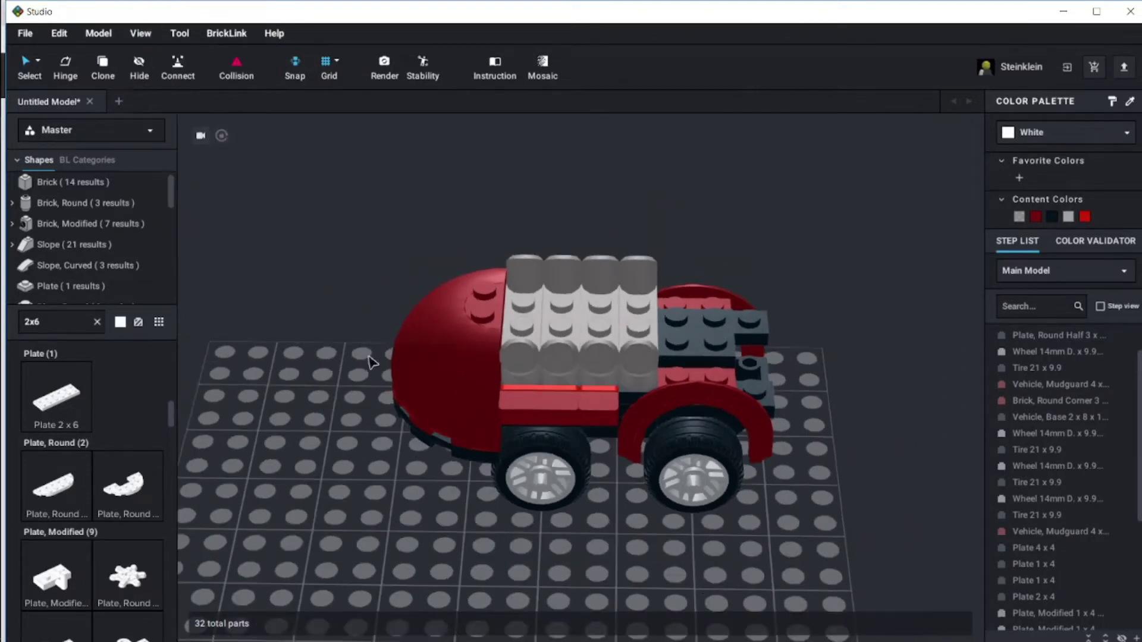
pyautogui.moveTo(330, 363); pyautogui.dragTo(295, 361, button='right')
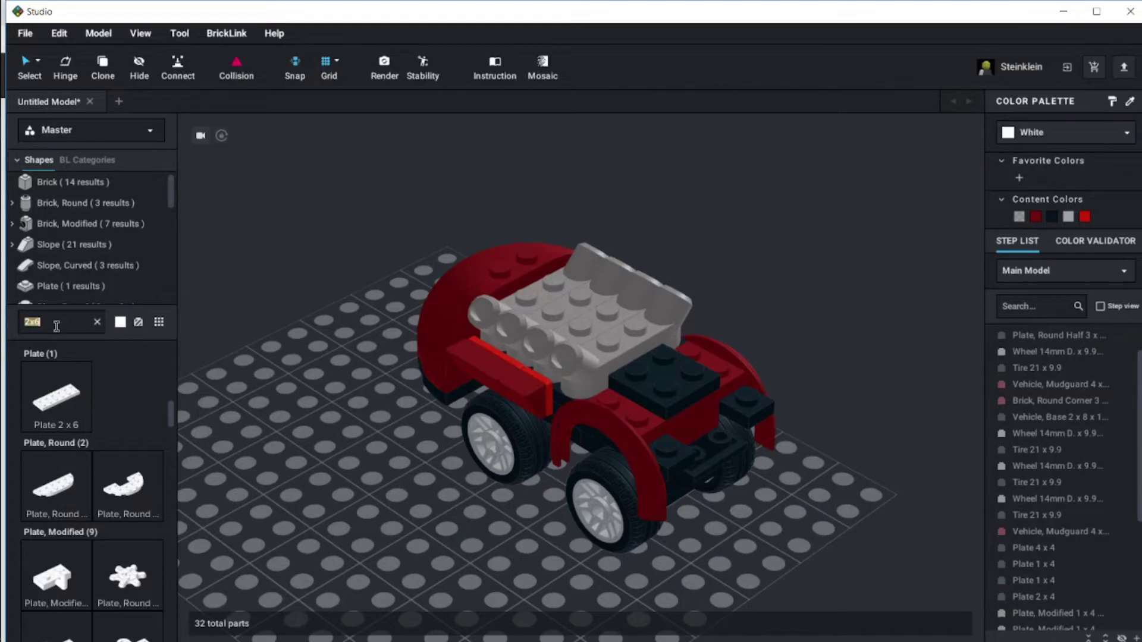
# Find "1x2 jumper" parts and try a 1 x 2 plate with one stud on the silver tube plates
pyautogui.write('2 jumper')
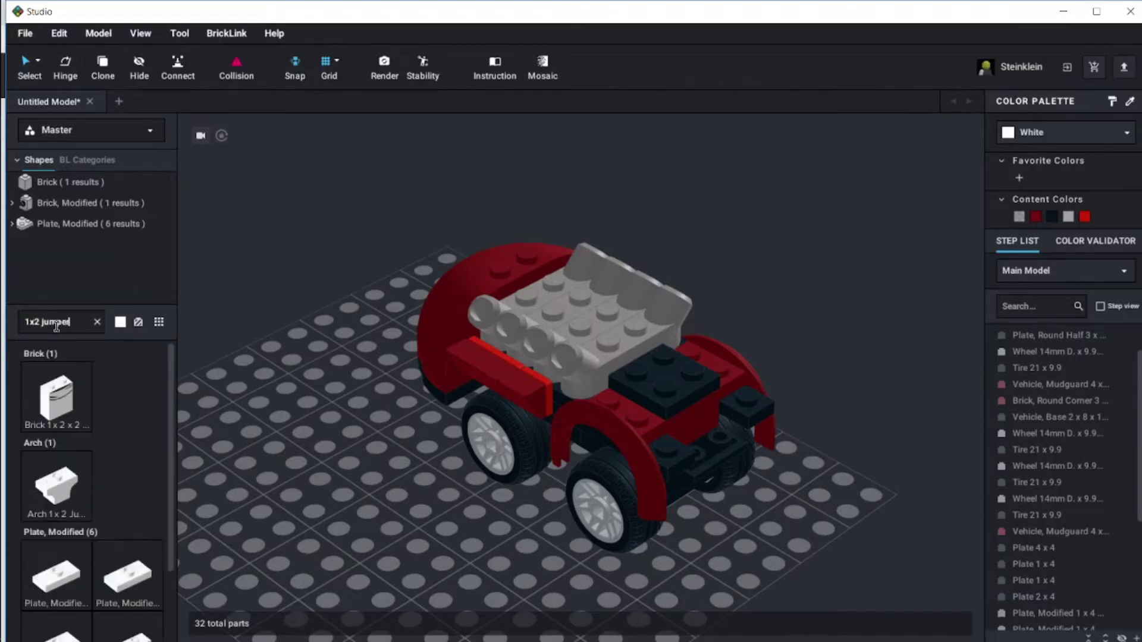
pyautogui.click(60, 573)
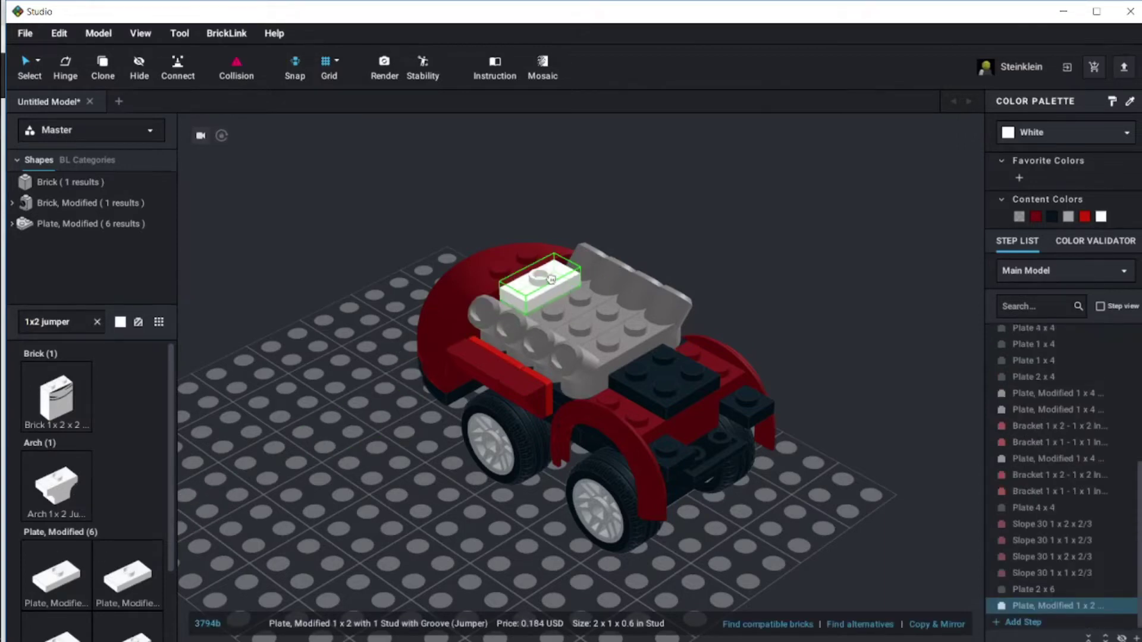
# Find "2x4 jumper" parts, add a Plate, Modified 2 x 4 with 2 Studs to the baseplate beside the vehicle, and rotate it a quarter turn
pyautogui.click(70, 322)
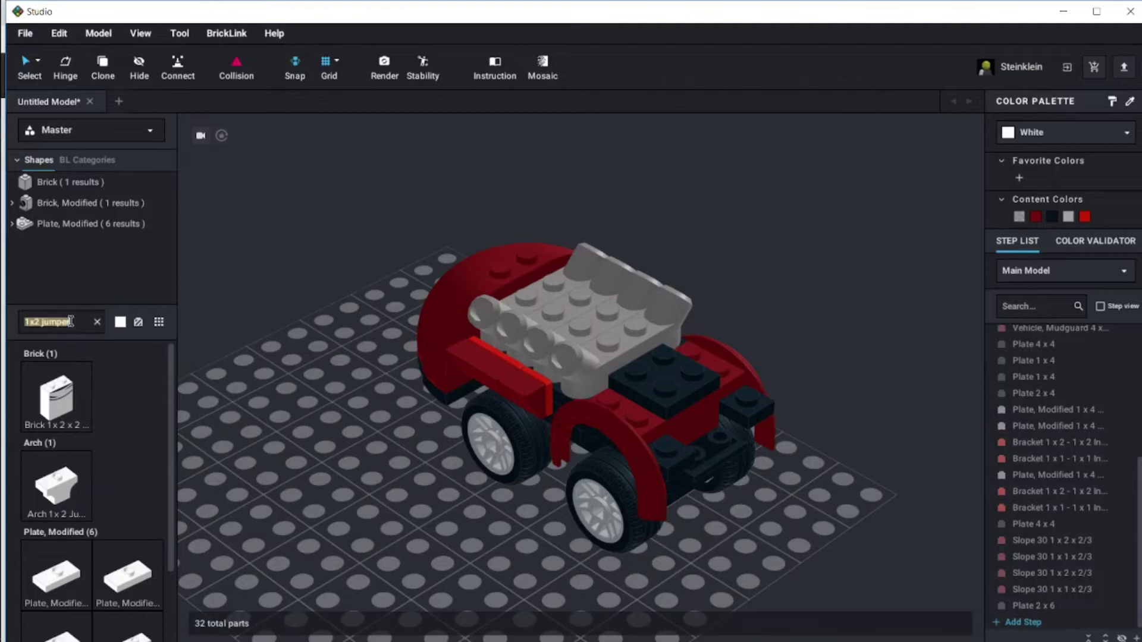
pyautogui.write('2x4')
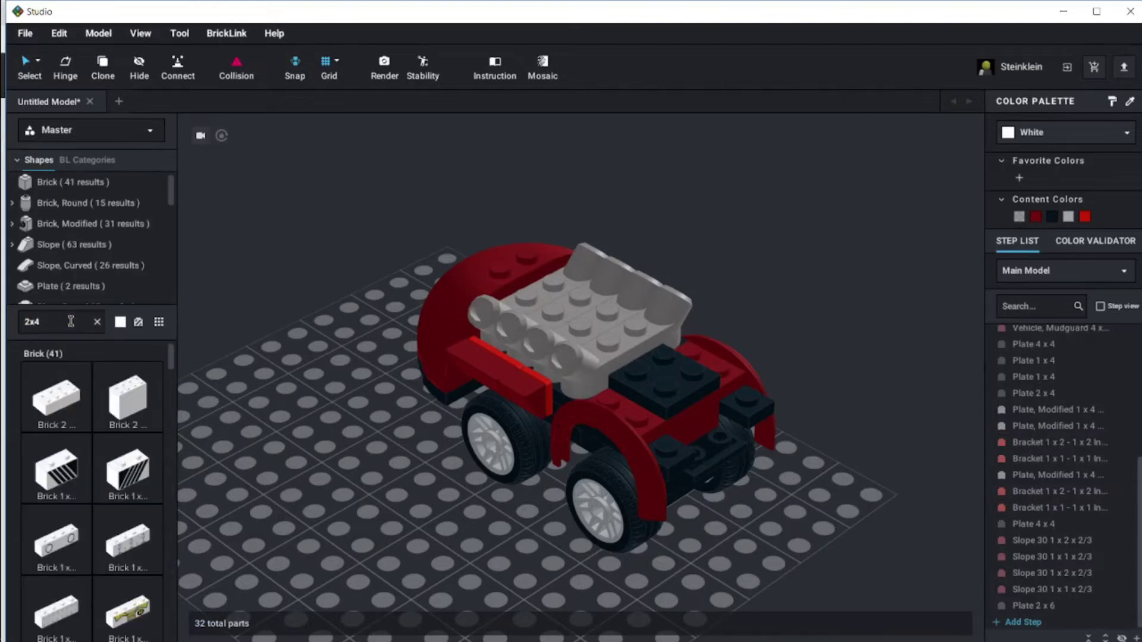
pyautogui.write(' jump')
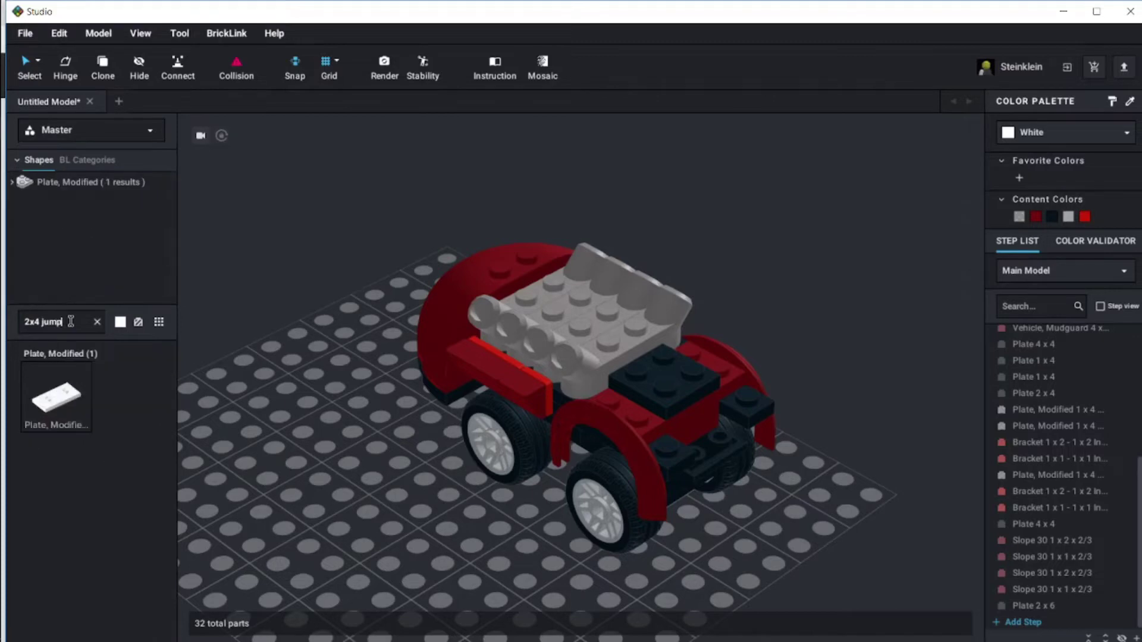
pyautogui.moveTo(62, 411); pyautogui.dragTo(331, 396)
pyautogui.press('Left')
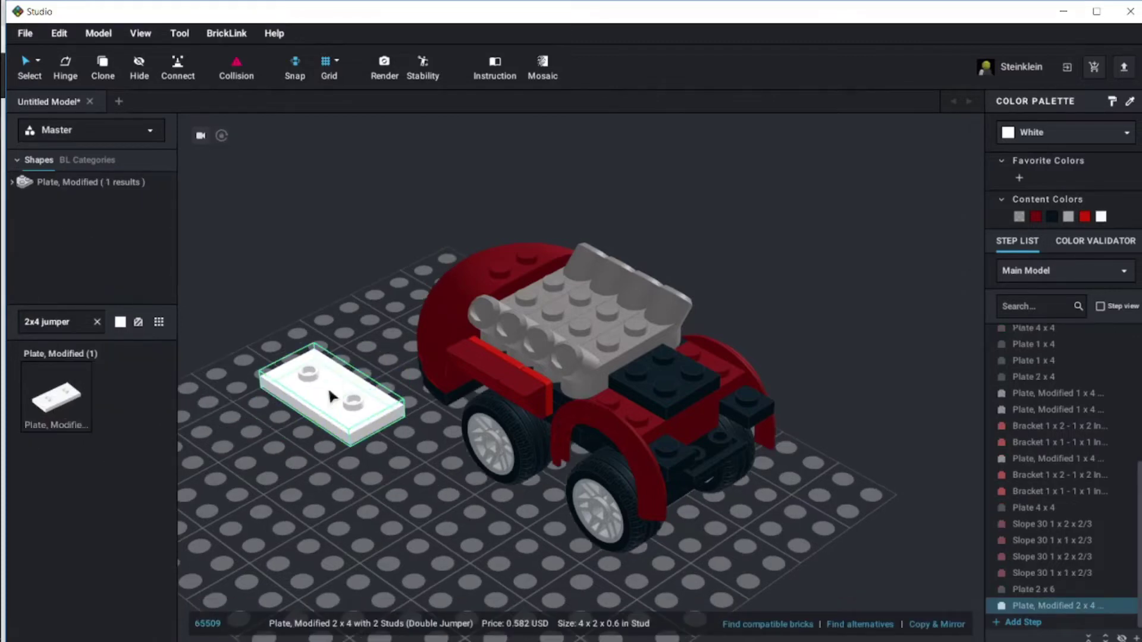
# Recolor the 2 x 4 double jumper plate Reddish Brown and place it on top of the silver tube plates
pyautogui.click(1041, 132)
pyautogui.click(1016, 176)
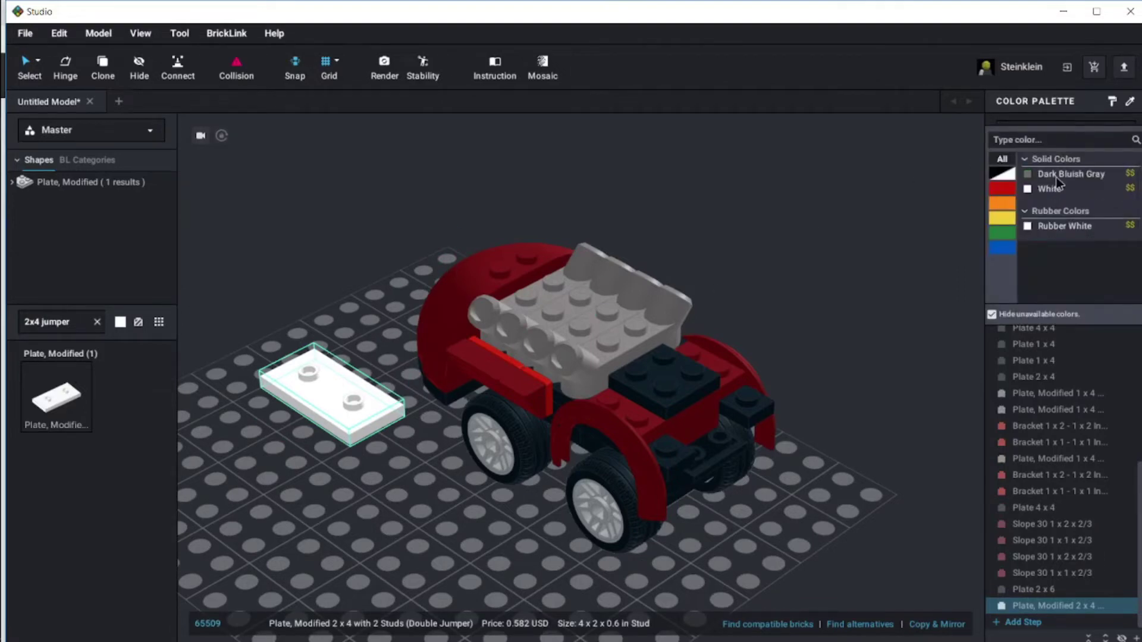
pyautogui.click(1008, 186)
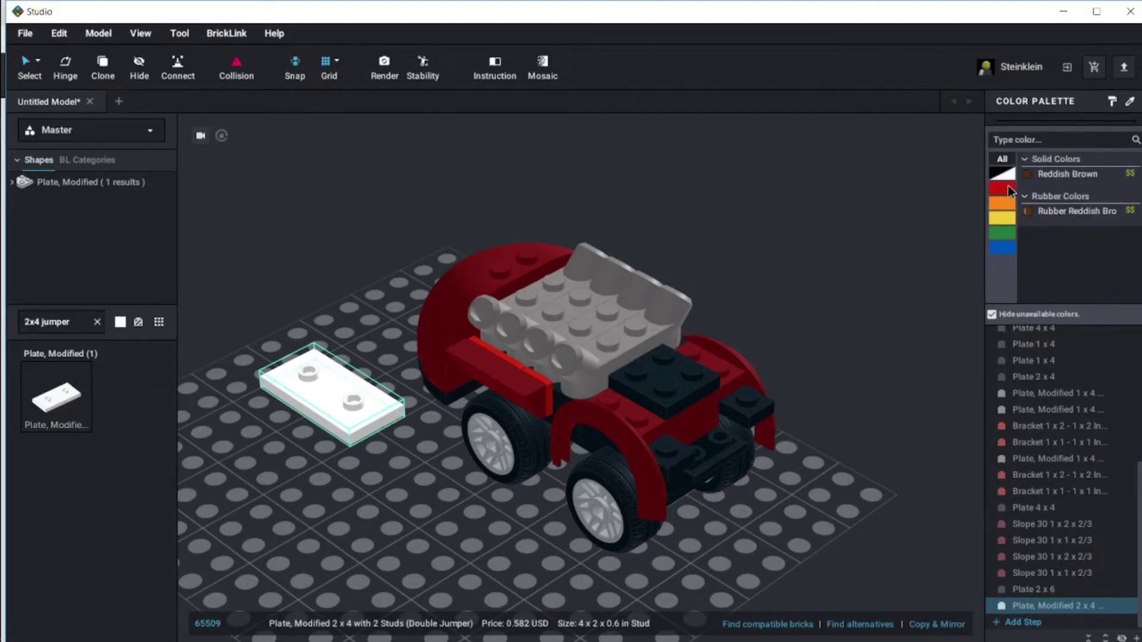
pyautogui.click(1068, 176)
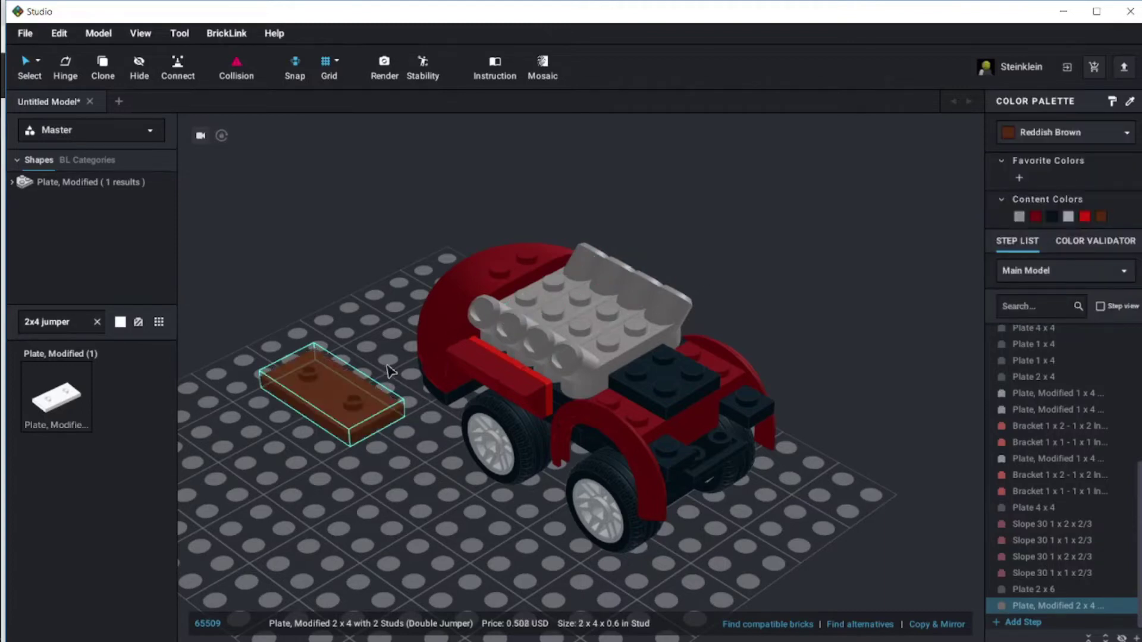
pyautogui.moveTo(335, 397); pyautogui.dragTo(596, 304)
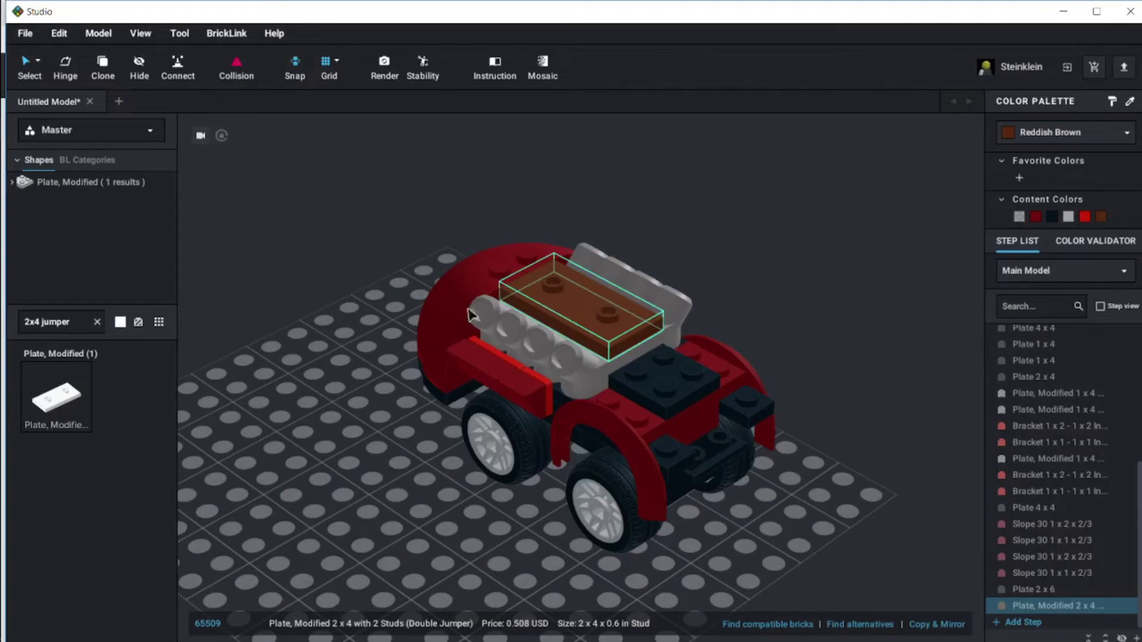
pyautogui.click(278, 332)
# Find "1x4 tile" parts and place a black Tile 1 x 4 lengthwise, rotated a quarter turn, on the brown jumper plate's studs
pyautogui.moveTo(273, 331); pyautogui.dragTo(302, 339, button='right')
pyautogui.click(69, 327)
pyautogui.write('1x4 t')
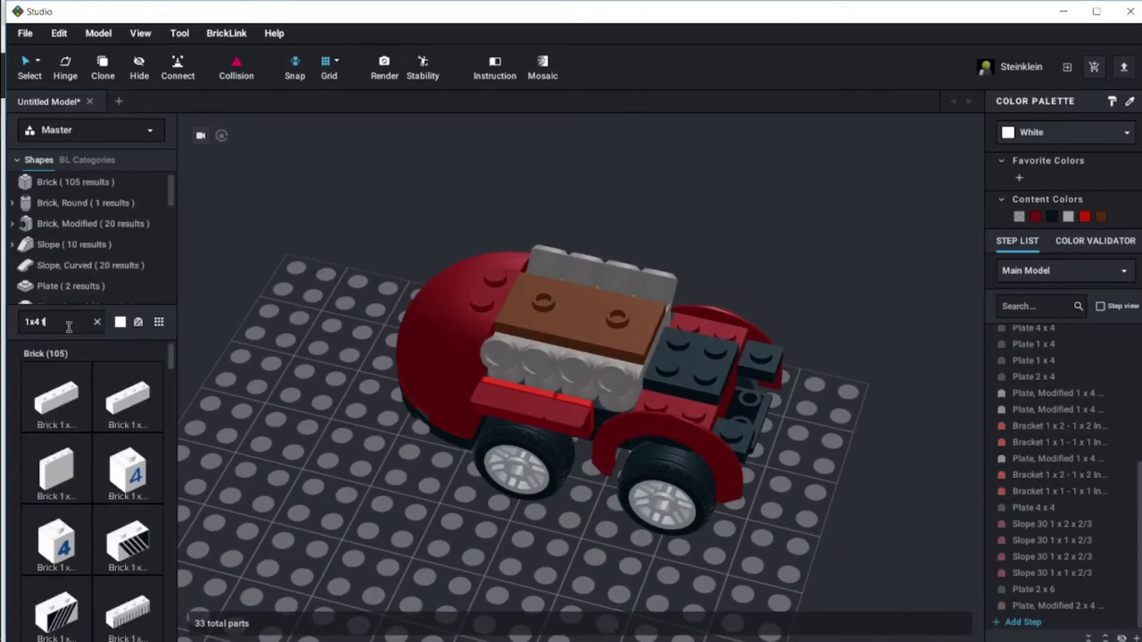
pyautogui.write('ile')
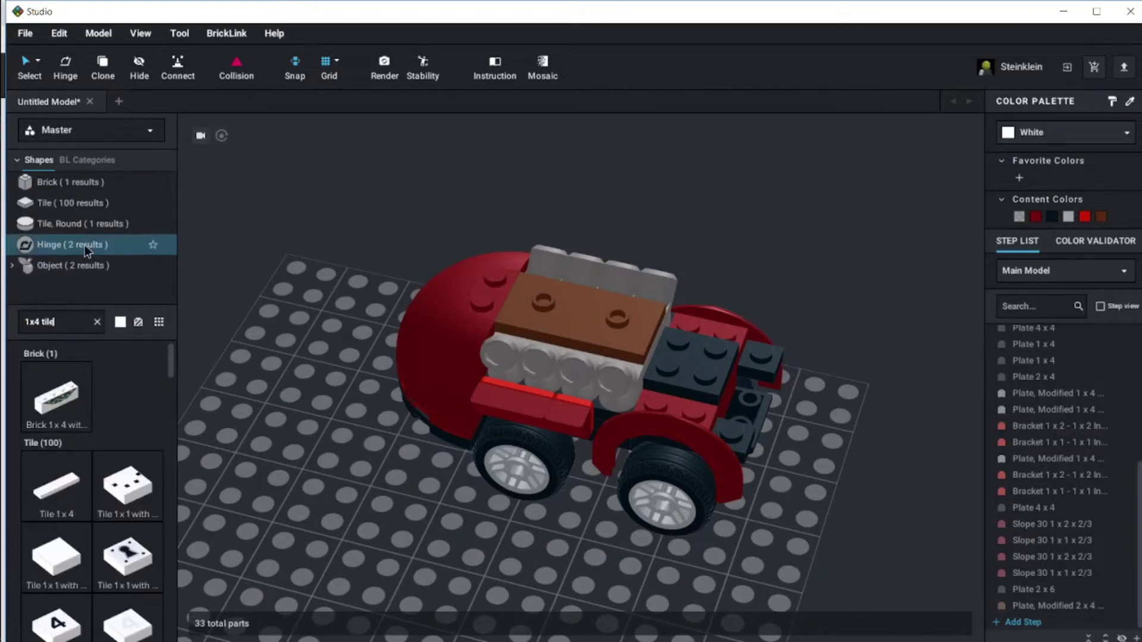
pyautogui.click(77, 207)
pyautogui.moveTo(56, 406); pyautogui.dragTo(306, 363)
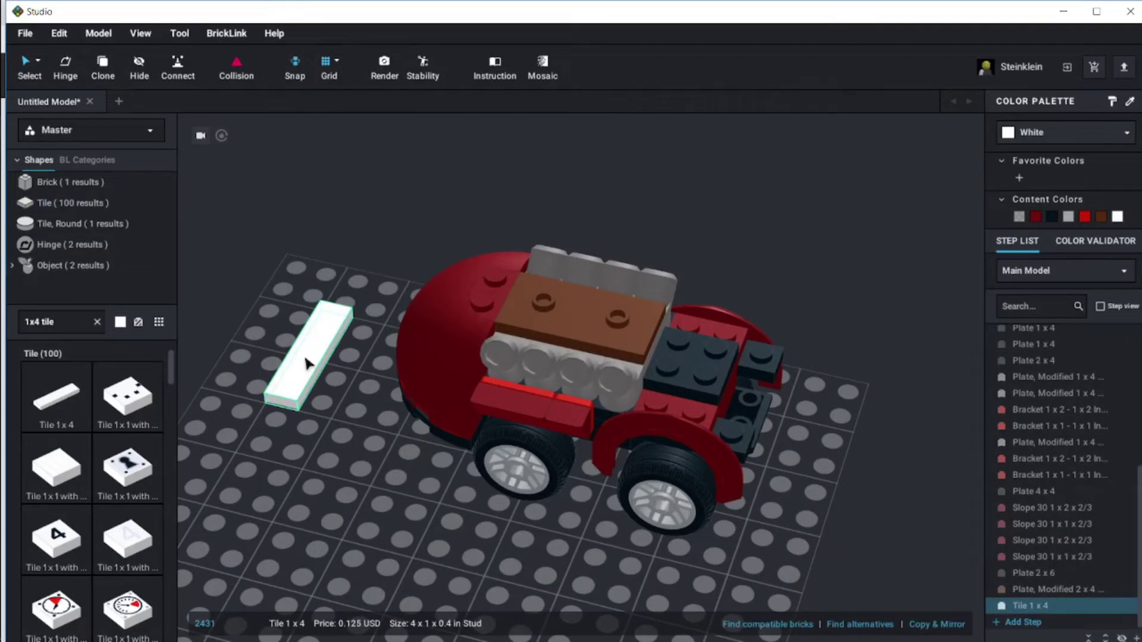
pyautogui.press('Left')
pyautogui.moveTo(300, 354); pyautogui.dragTo(578, 290)
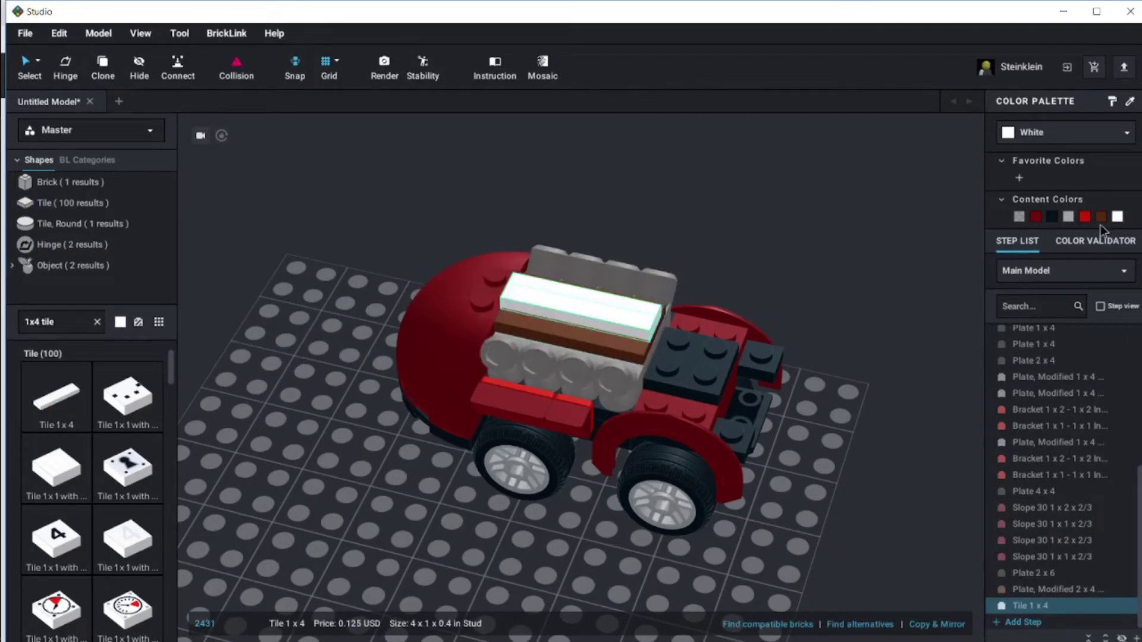
pyautogui.click(1052, 216)
pyautogui.click(303, 373)
# Find "1x2 tile" parts and place a black Tile 1 x 2 with Groove on the two studs atop the red dome
pyautogui.moveTo(304, 373); pyautogui.dragTo(364, 362, button='right')
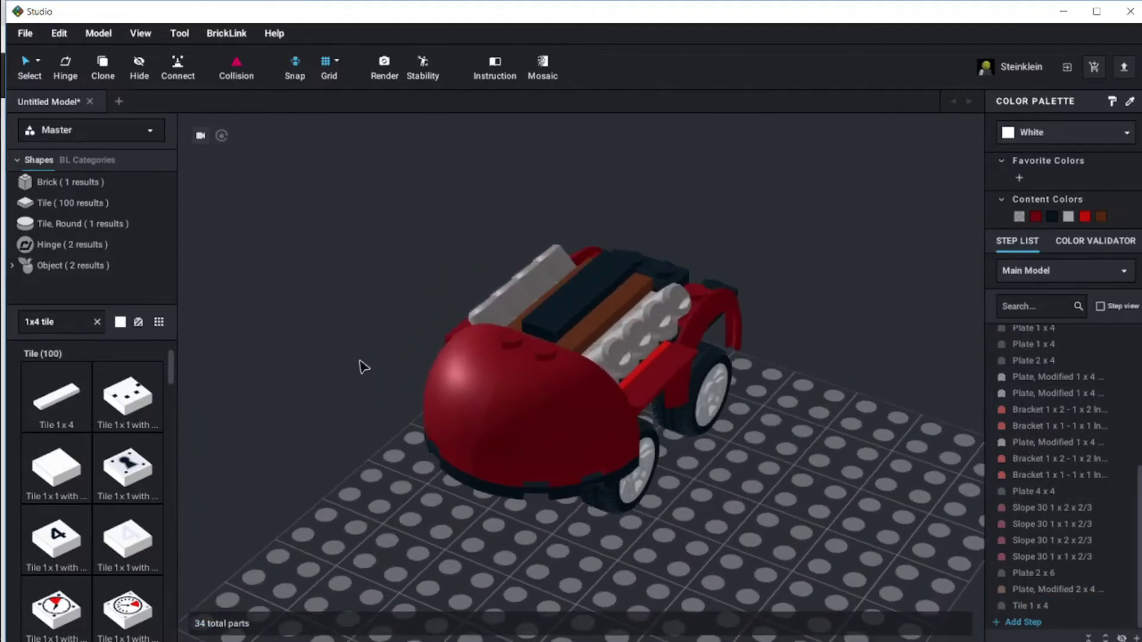
pyautogui.click(64, 317)
pyautogui.write('1x2 tile')
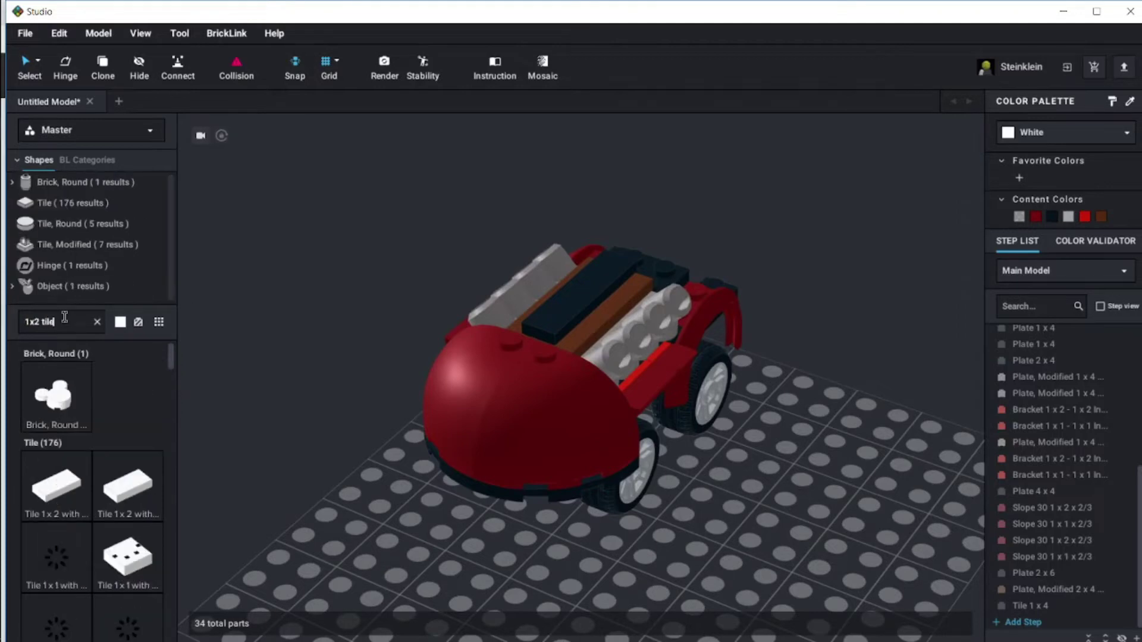
pyautogui.moveTo(58, 497); pyautogui.dragTo(531, 353)
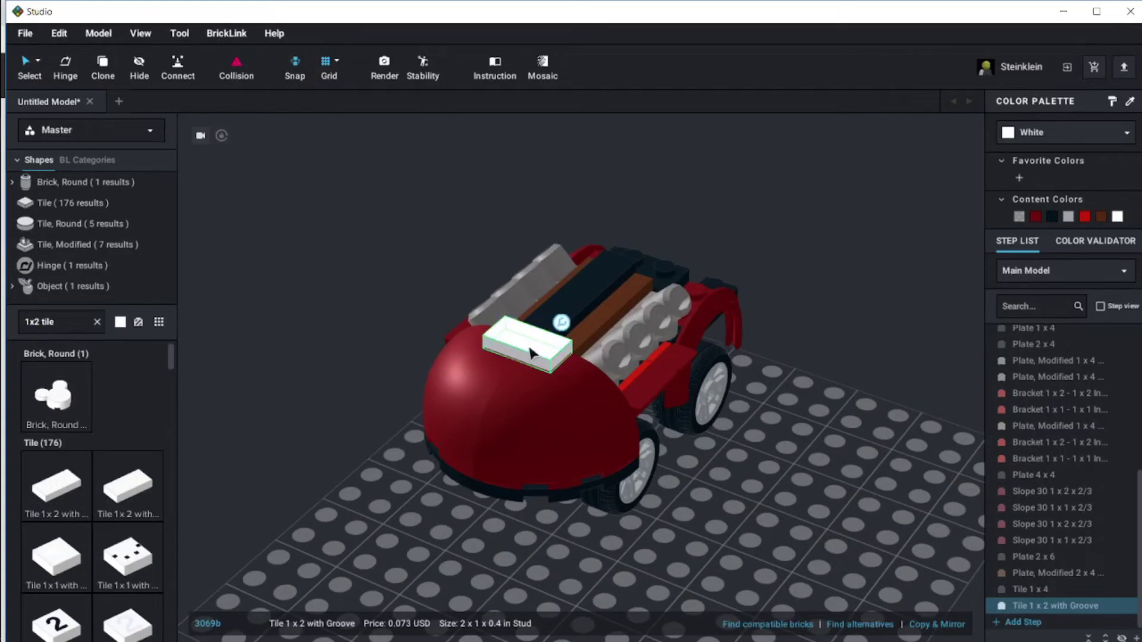
pyautogui.click(1054, 218)
pyautogui.click(824, 433)
# Find "1x4" parts and place a black Plate 1 x 4 across the rear chassis between the mudguards
pyautogui.moveTo(844, 429); pyautogui.dragTo(773, 436, button='right')
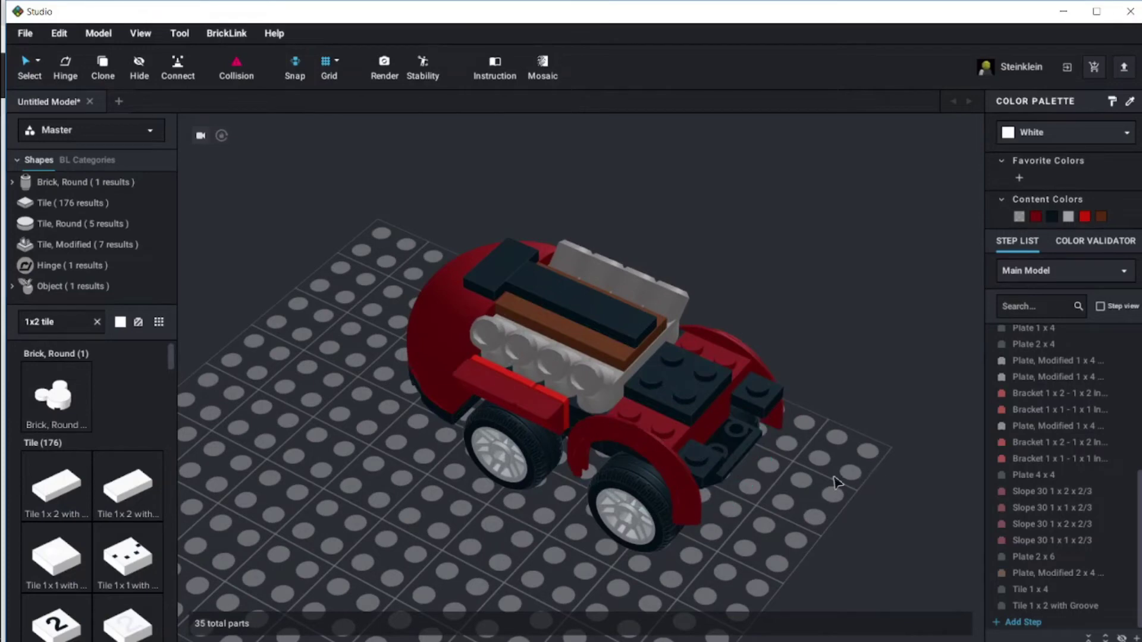
pyautogui.moveTo(835, 483); pyautogui.dragTo(803, 463, button='right')
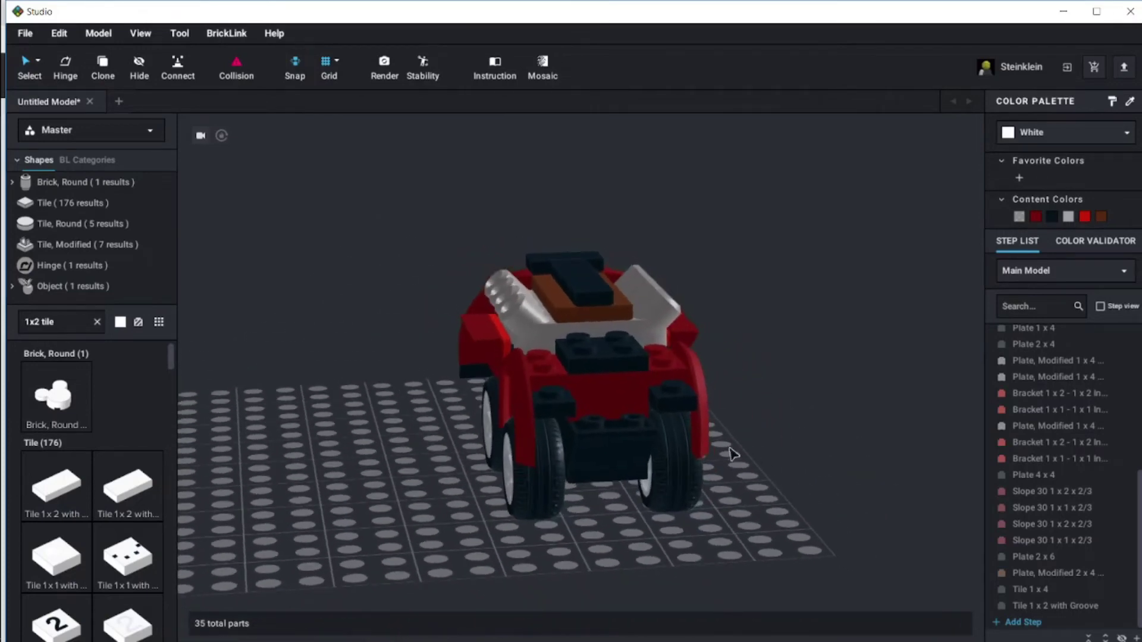
pyautogui.moveTo(684, 556); pyautogui.dragTo(660, 544, button='right')
pyautogui.click(54, 321)
pyautogui.write('1x4')
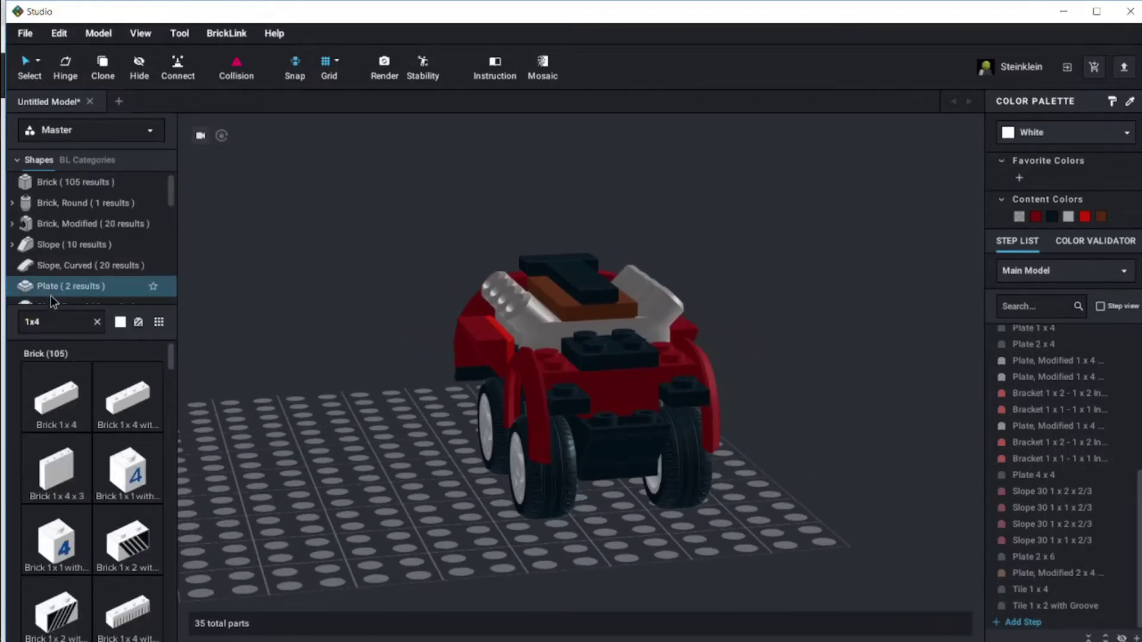
pyautogui.click(51, 295)
pyautogui.moveTo(52, 391); pyautogui.dragTo(627, 417)
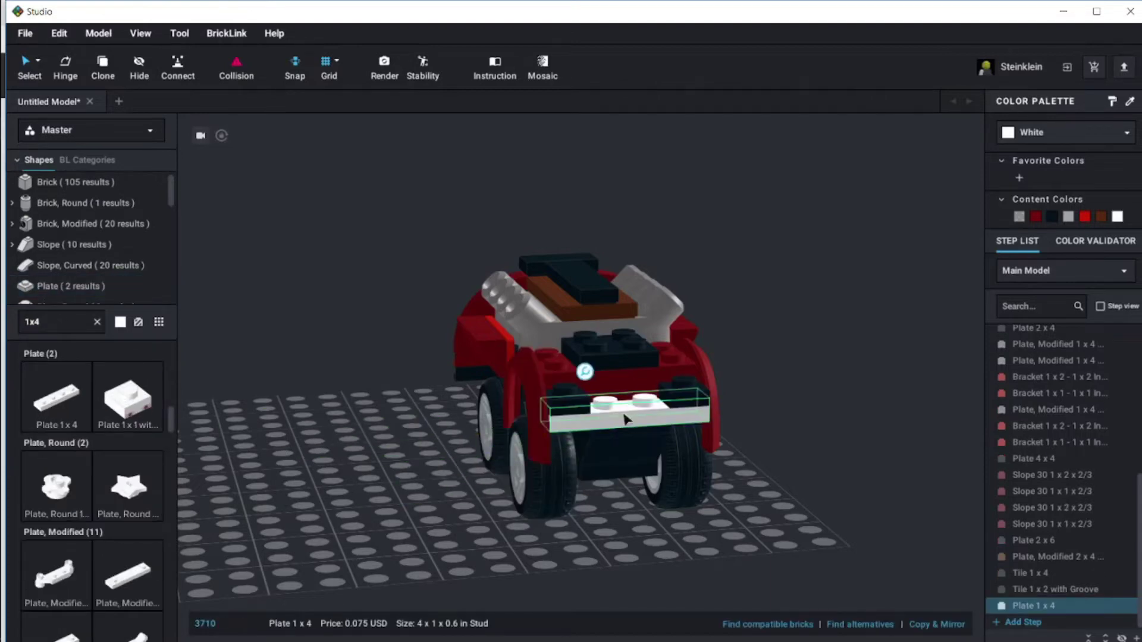
pyautogui.click(1053, 217)
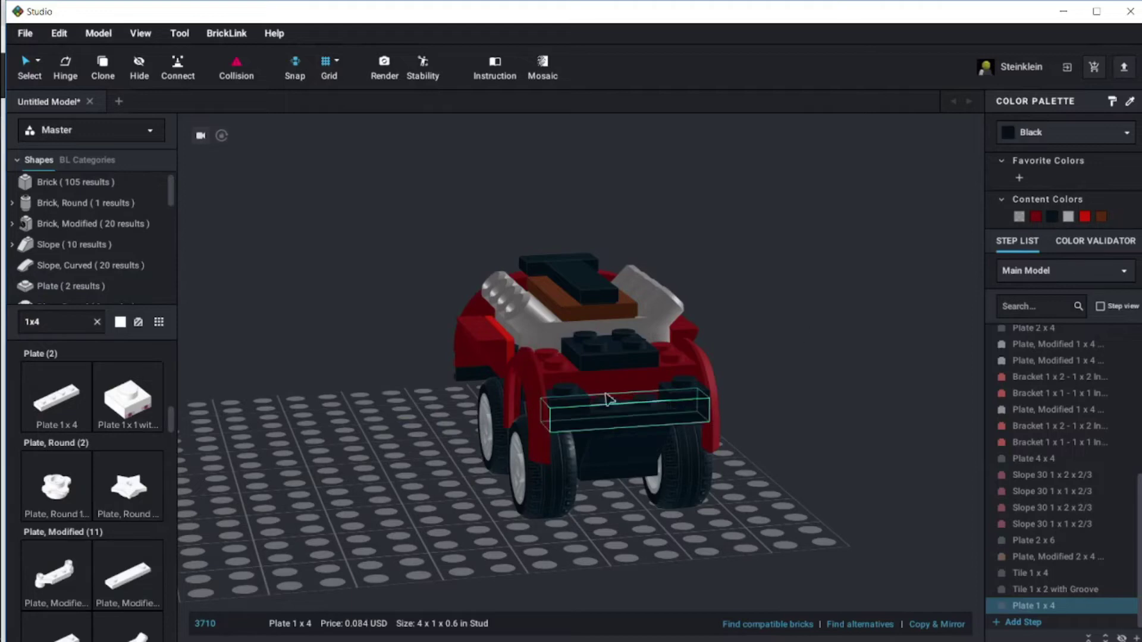
pyautogui.click(396, 423)
# Find "1x1" parts and place two red Plates 1 x 1 on the mudguards, one on each side of the black plate
pyautogui.moveTo(397, 424); pyautogui.dragTo(416, 433, button='right')
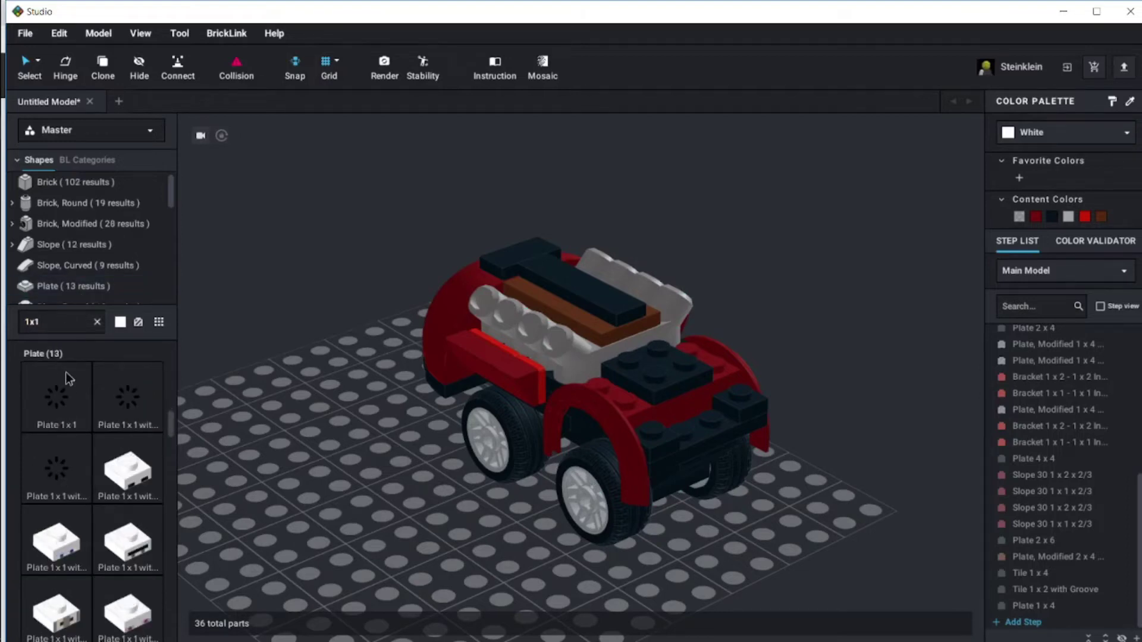
pyautogui.moveTo(57, 407); pyautogui.dragTo(598, 381)
pyautogui.click(598, 380)
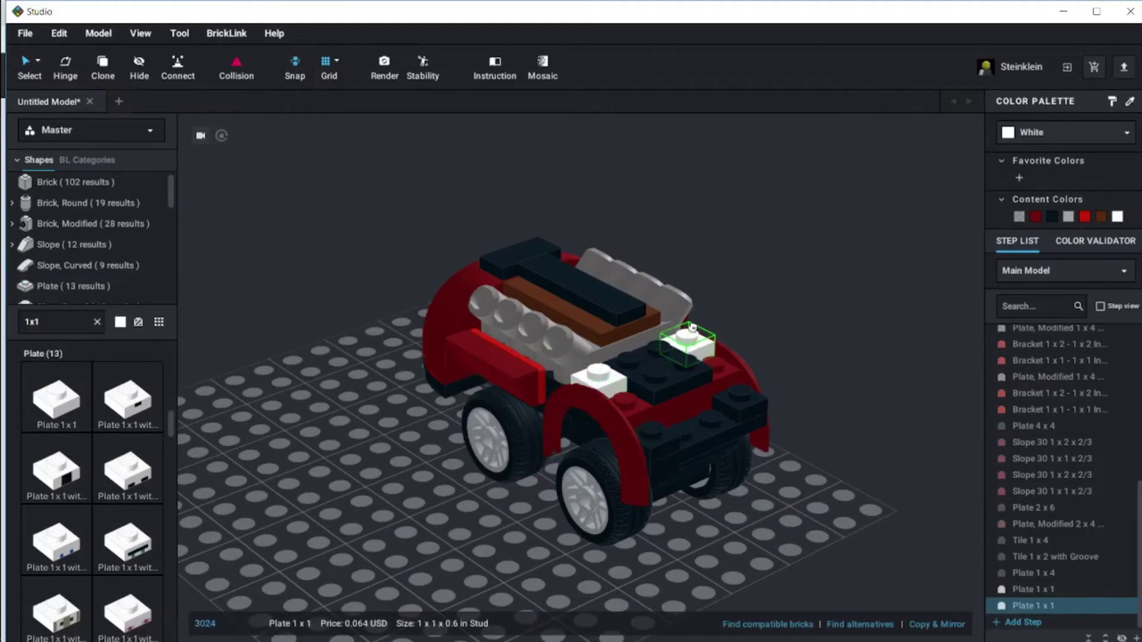
pyautogui.click(692, 328)
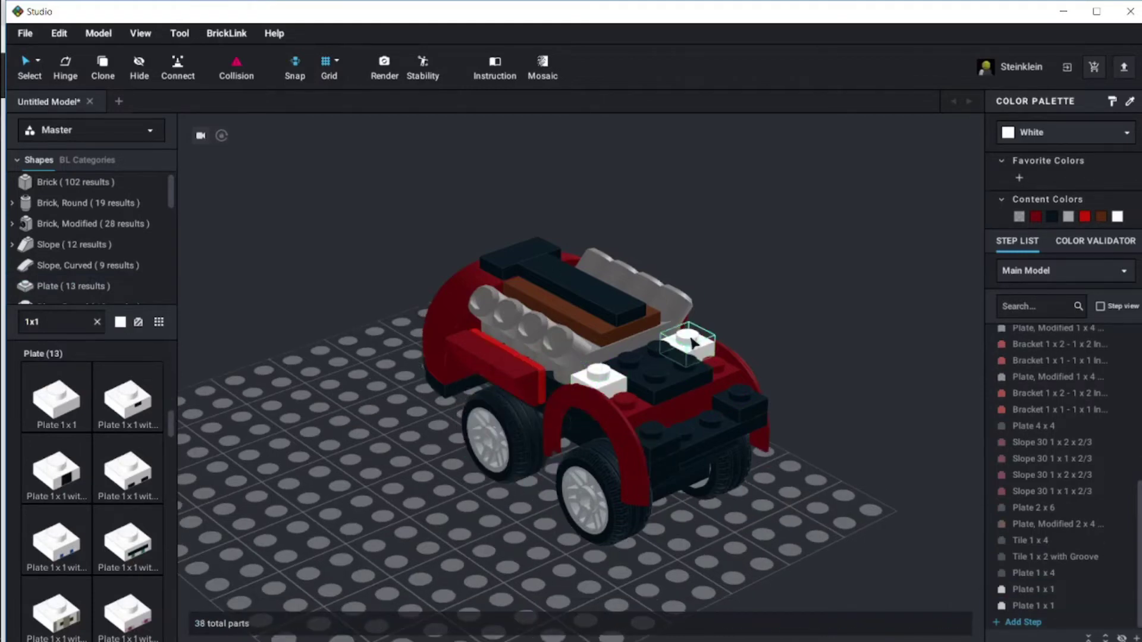
pyautogui.click(692, 342)
pyautogui.keyDown('shift'); pyautogui.click(597, 376); pyautogui.keyUp('shift')
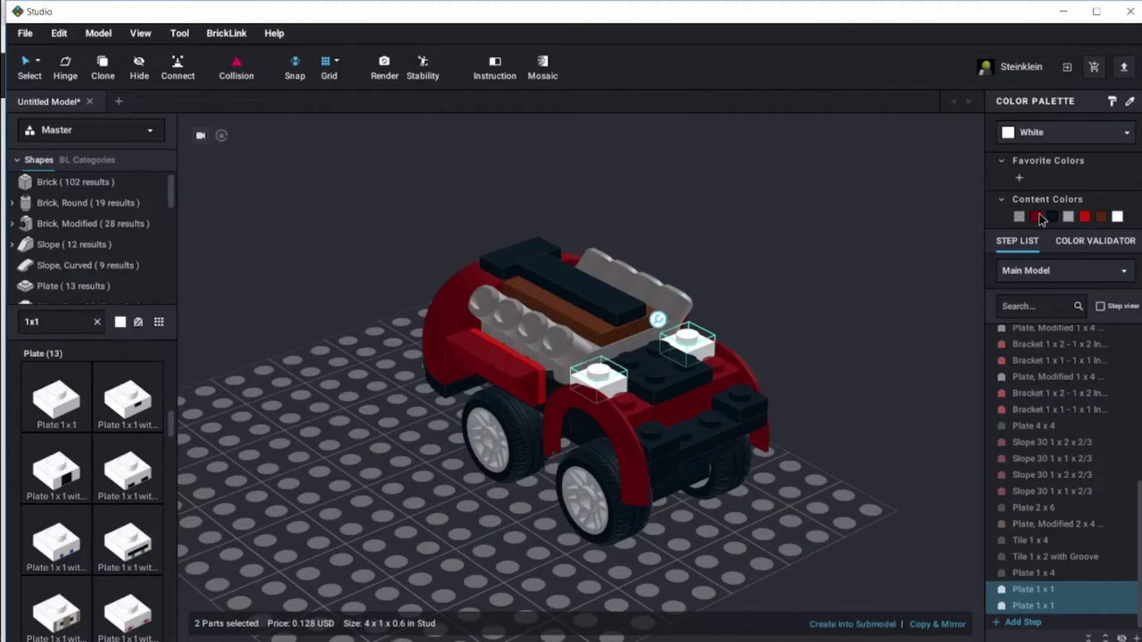
pyautogui.click(1086, 217)
pyautogui.click(882, 375)
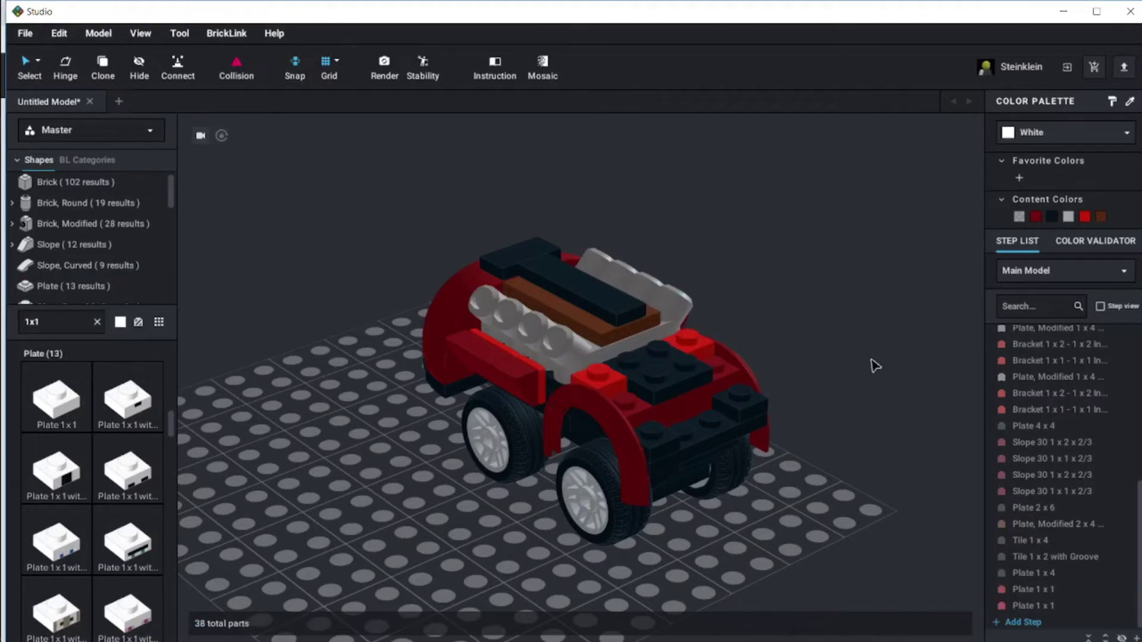
# Copy the red Plate 1 x 1 onto both outer end studs of the black plate at the vehicle's rear
pyautogui.moveTo(874, 365)
pyautogui.mouseDown(button='right')
pyautogui.moveTo(892, 356)
pyautogui.moveTo(867, 366)
pyautogui.mouseUp(button='right')
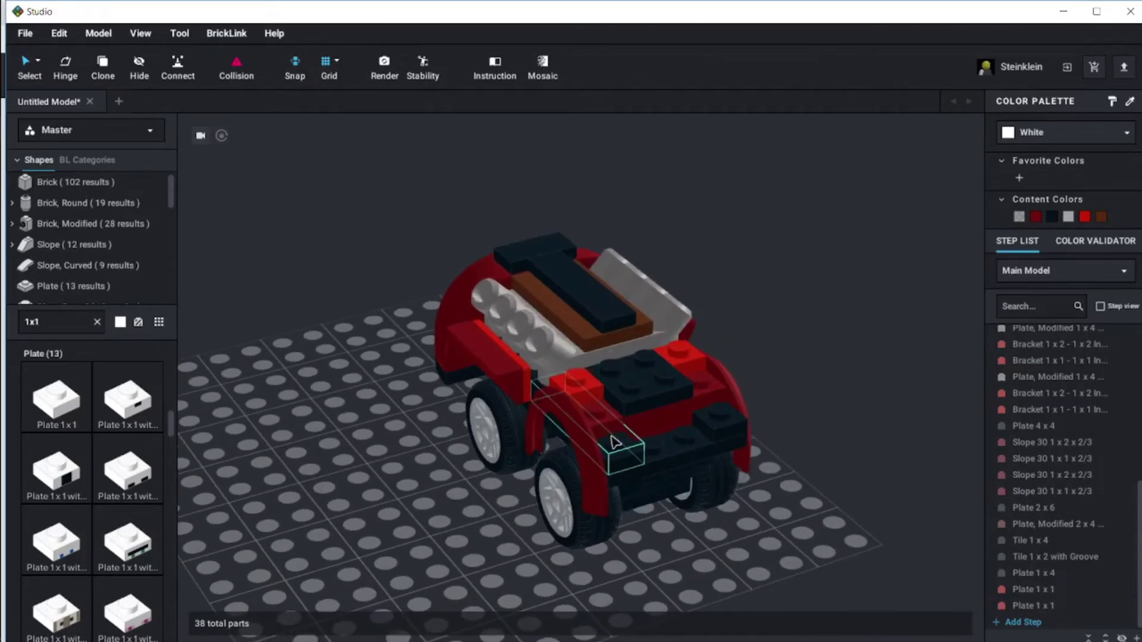
pyautogui.click(586, 392)
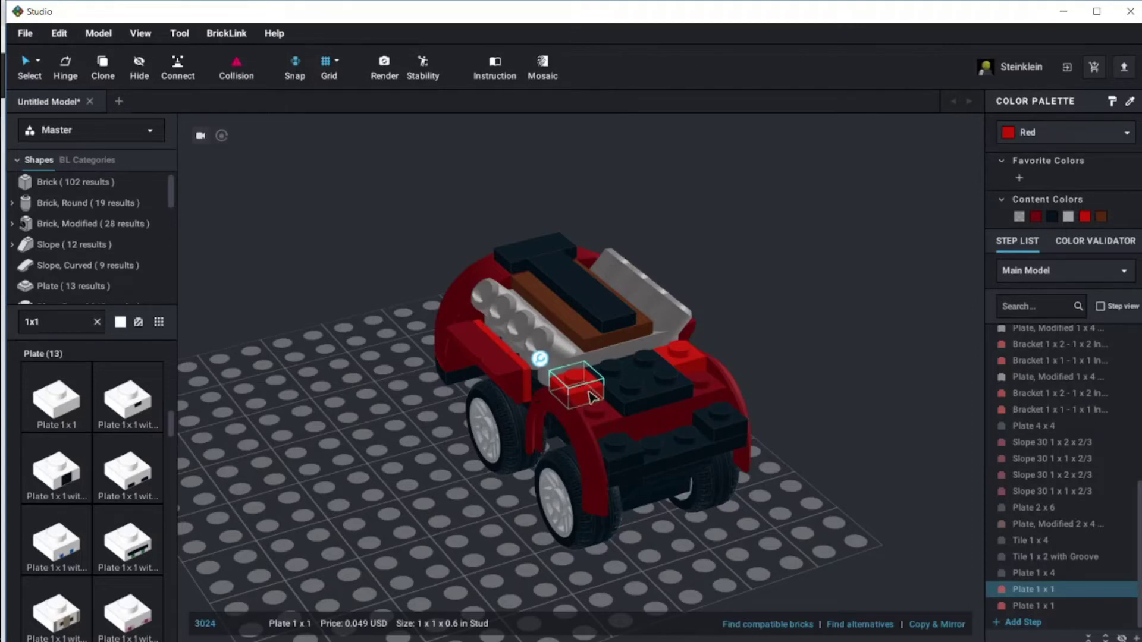
pyautogui.moveTo(591, 397); pyautogui.dragTo(720, 405)
pyautogui.hotkey('ctrl', 'v')
pyautogui.click(612, 437)
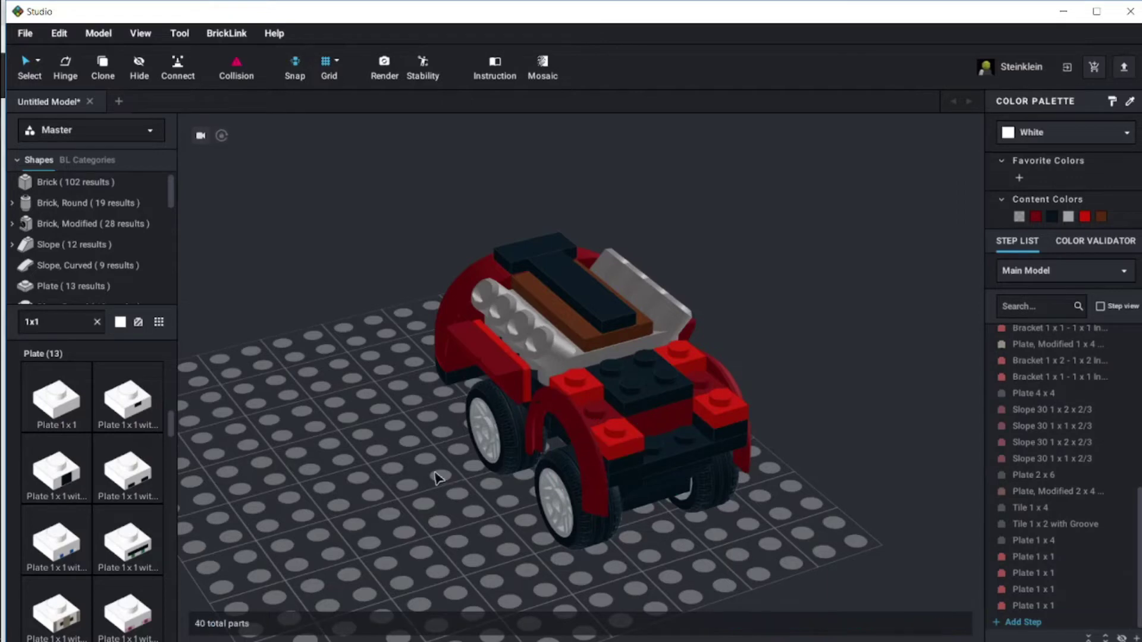
# Find "1x2" parts and place a red Plate 1 x 2 lengthwise between the red 1 x 1 plates on each side
pyautogui.click(51, 329)
pyautogui.write('1x2')
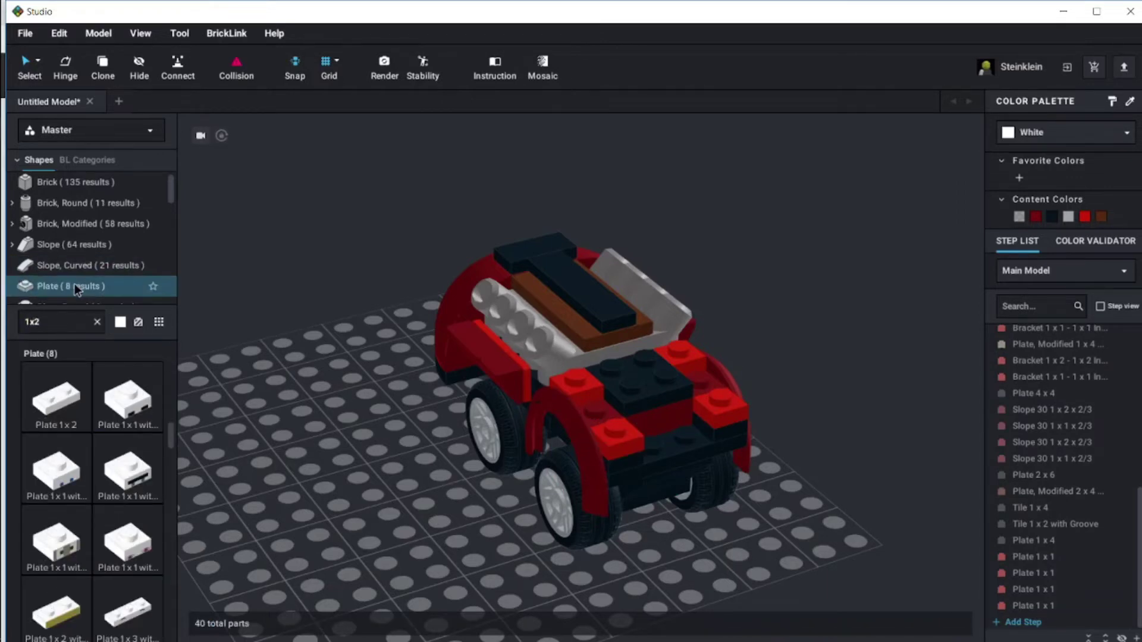
pyautogui.moveTo(44, 406); pyautogui.dragTo(300, 381)
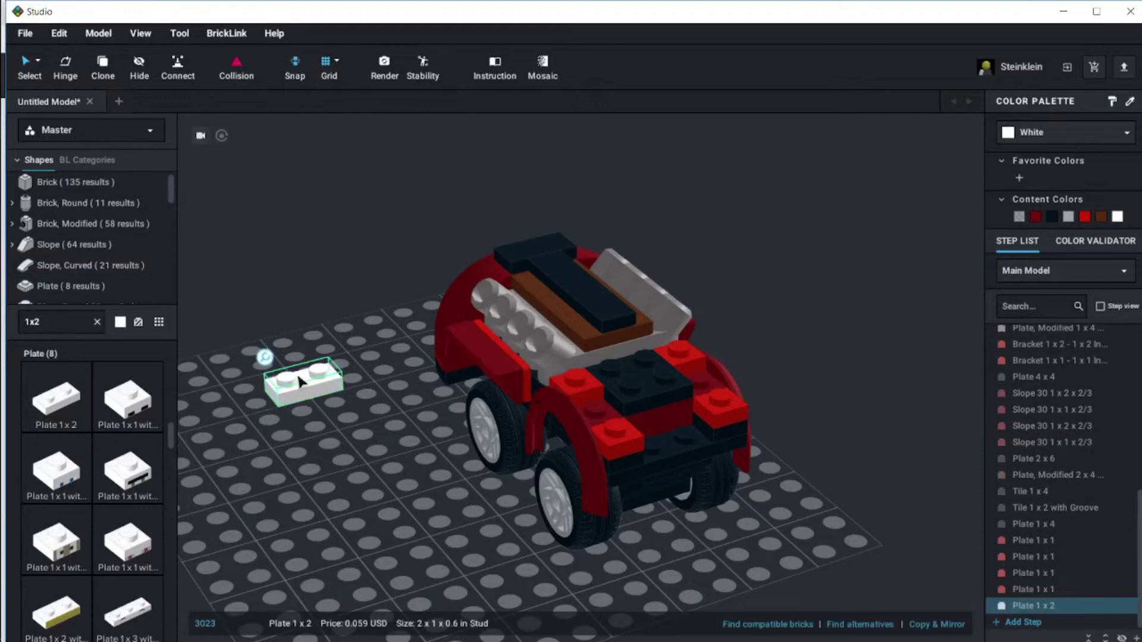
pyautogui.press('Right')
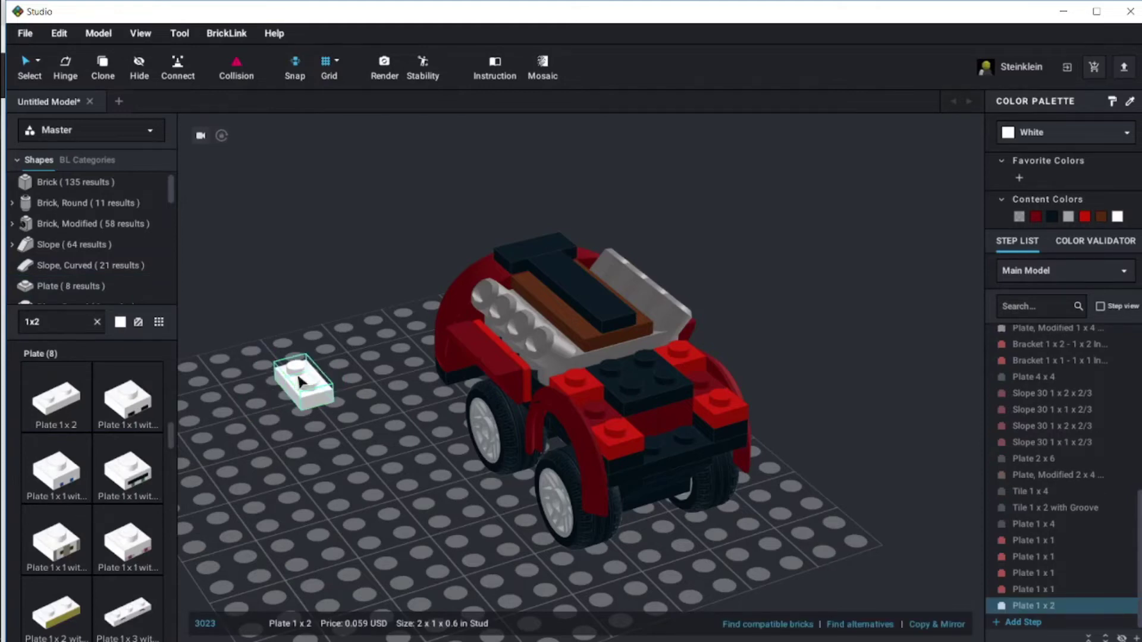
pyautogui.click(1085, 217)
pyautogui.moveTo(303, 388); pyautogui.dragTo(591, 427)
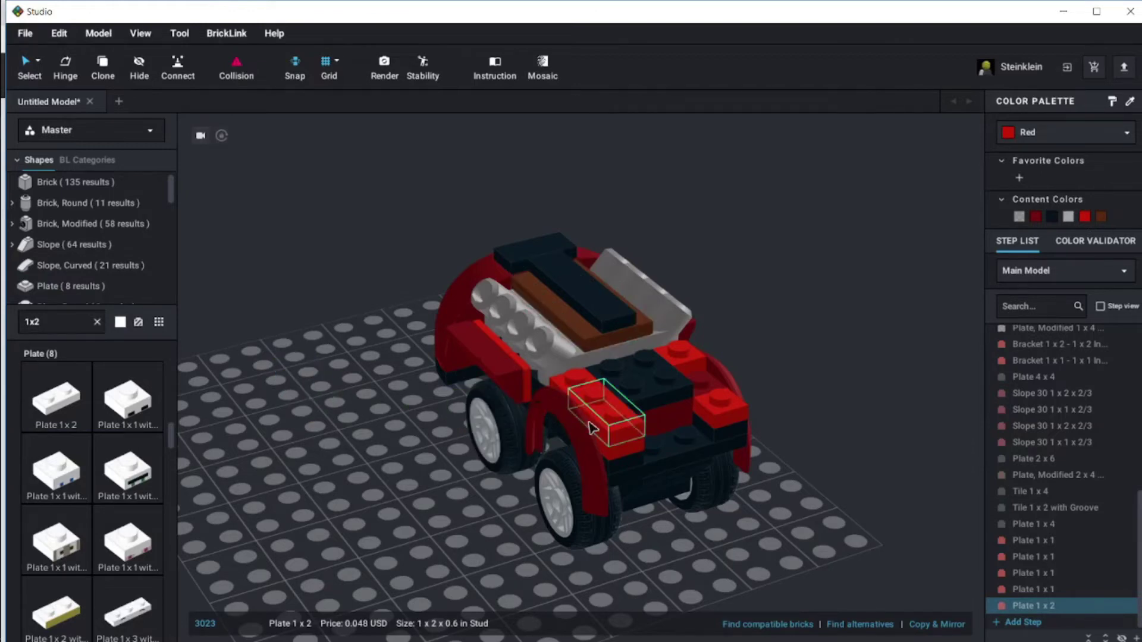
pyautogui.click(591, 427)
pyautogui.click(713, 389)
pyautogui.click(820, 402)
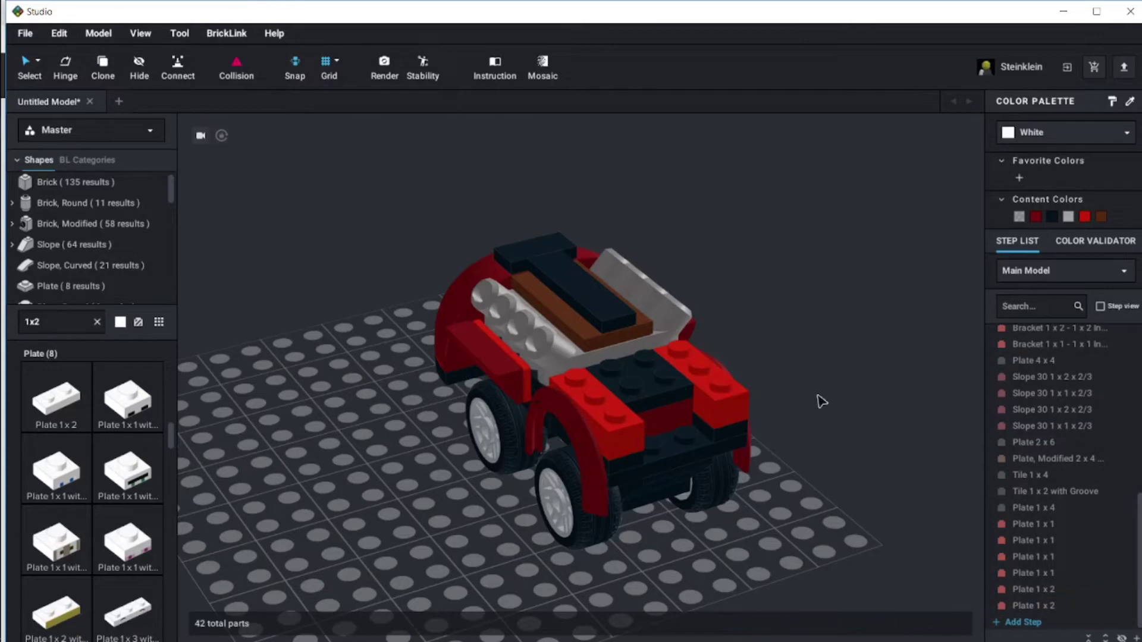
# Place a Brick 1 x 2 at the rear center between the red plates and color it black
pyautogui.click(687, 409)
pyautogui.click(74, 181)
pyautogui.click(65, 400)
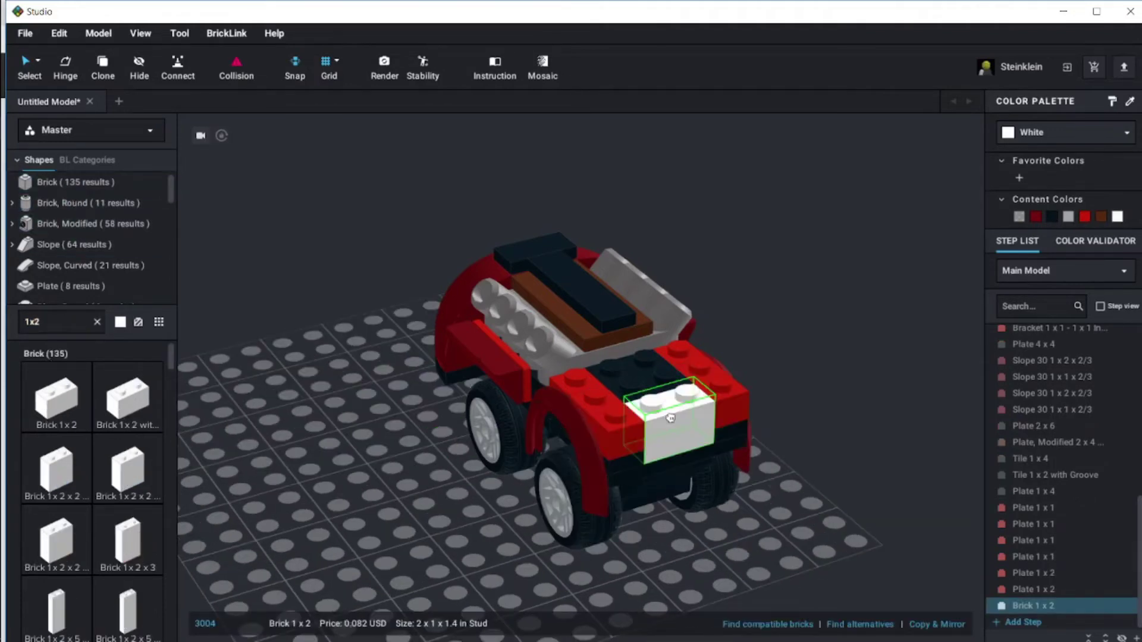
pyautogui.click(668, 420)
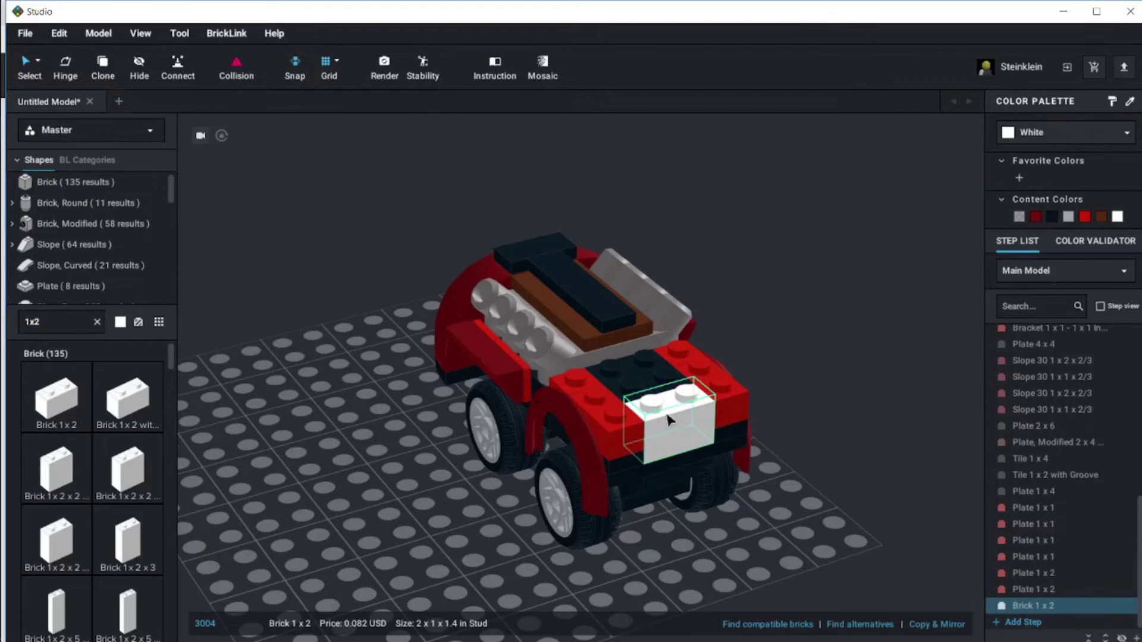
pyautogui.click(1051, 217)
pyautogui.click(874, 379)
# Find "1x4" parts, place a Brick 1 x 4 across the rear deck directly behind the engine, and color it Dark Red
pyautogui.moveTo(877, 385)
pyautogui.mouseDown(button='right')
pyautogui.moveTo(912, 383)
pyautogui.moveTo(918, 365)
pyautogui.moveTo(898, 391)
pyautogui.moveTo(884, 392)
pyautogui.moveTo(896, 377)
pyautogui.moveTo(875, 388)
pyautogui.mouseUp(button='right')
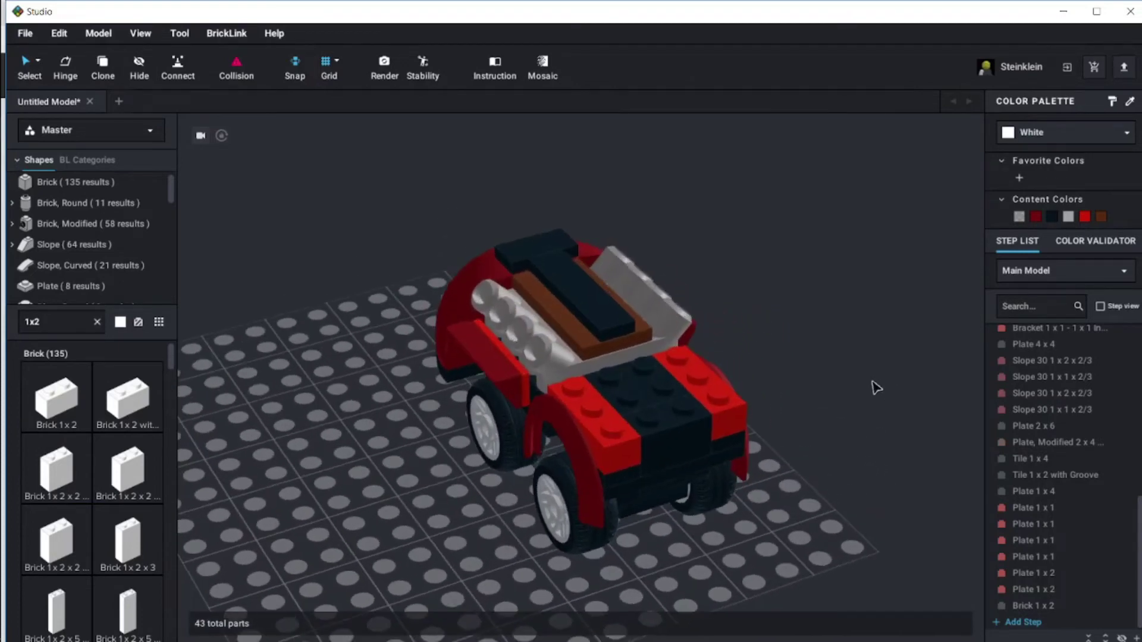
pyautogui.click(58, 321)
pyautogui.write('1x4')
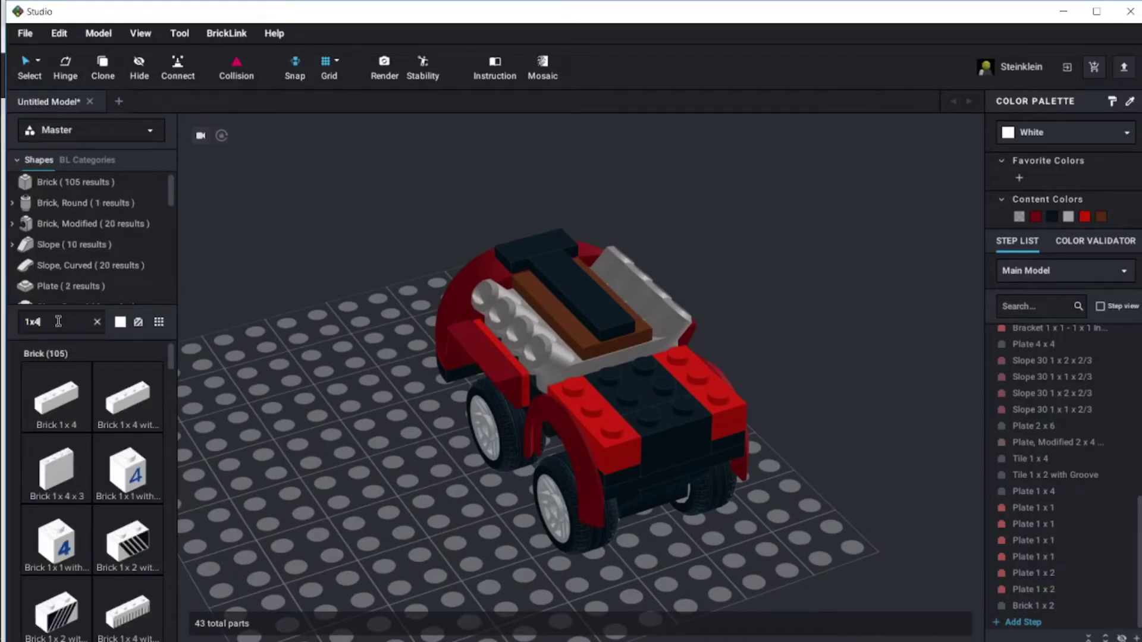
pyautogui.click(56, 400)
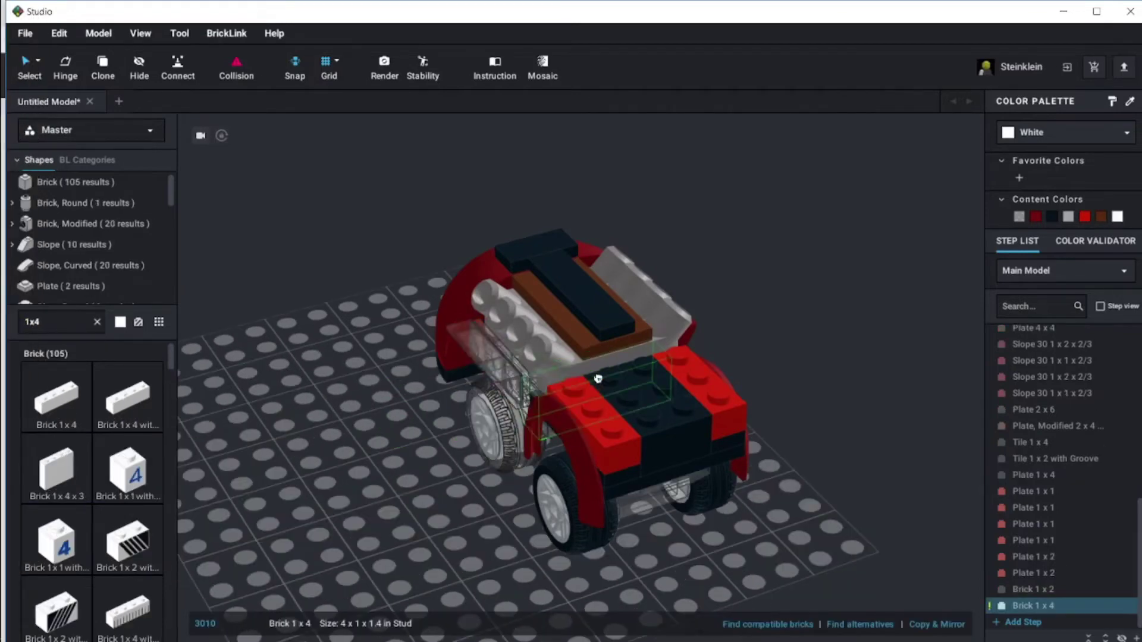
pyautogui.click(639, 346)
pyautogui.moveTo(639, 346); pyautogui.dragTo(637, 338)
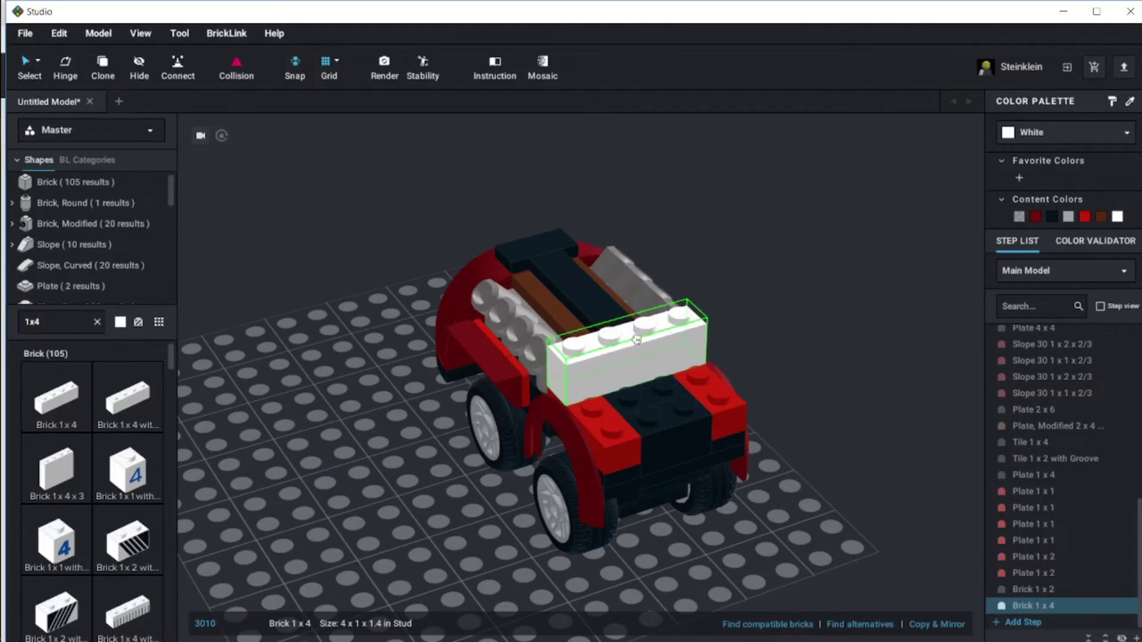
pyautogui.click(1036, 217)
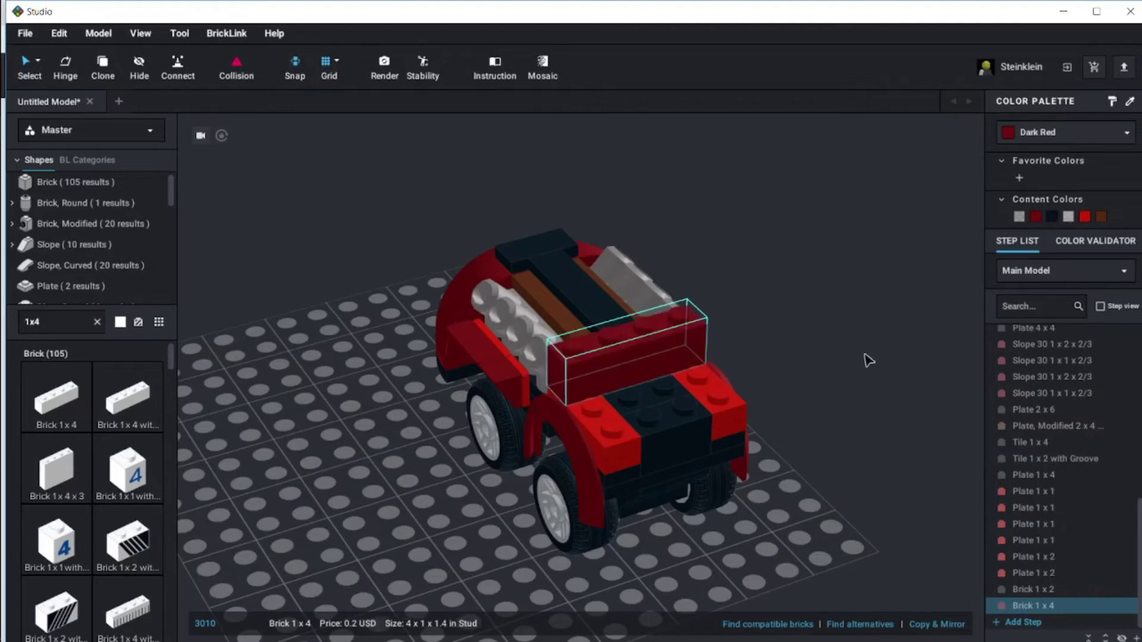
pyautogui.click(397, 414)
# Find "door" parts, place a Door 1 x 3 x 1 Left along one side of the rear deck, and color it Red
pyautogui.moveTo(385, 415)
pyautogui.mouseDown(button='right')
pyautogui.moveTo(400, 399)
pyautogui.moveTo(448, 400)
pyautogui.moveTo(400, 415)
pyautogui.mouseUp(button='right')
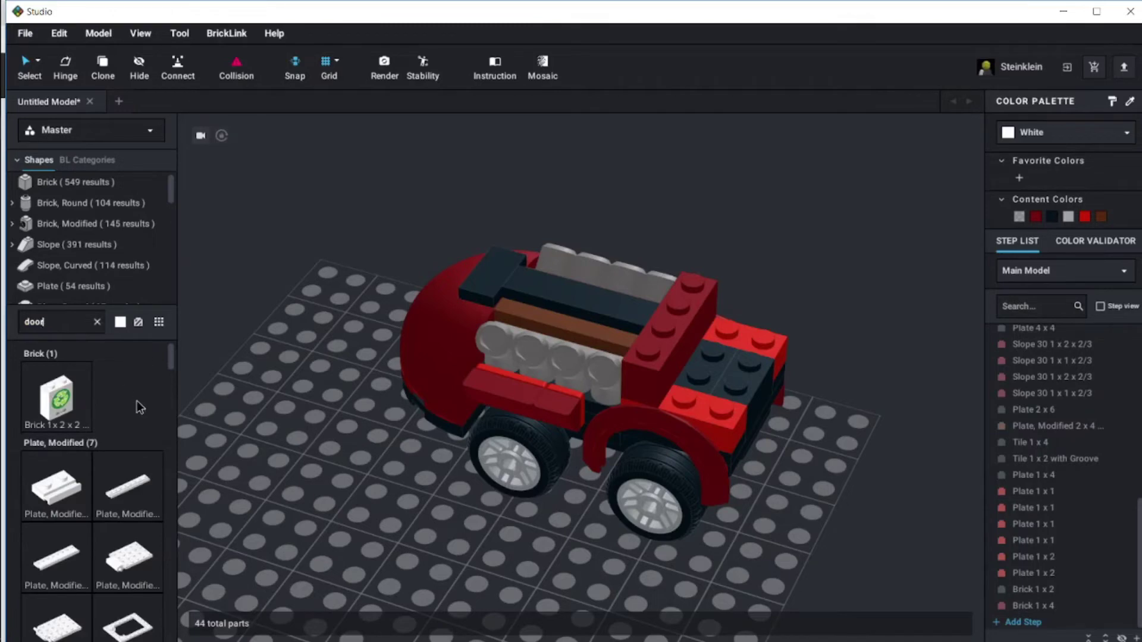
pyautogui.moveTo(168, 359); pyautogui.dragTo(168, 384)
pyautogui.moveTo(52, 469); pyautogui.dragTo(693, 373)
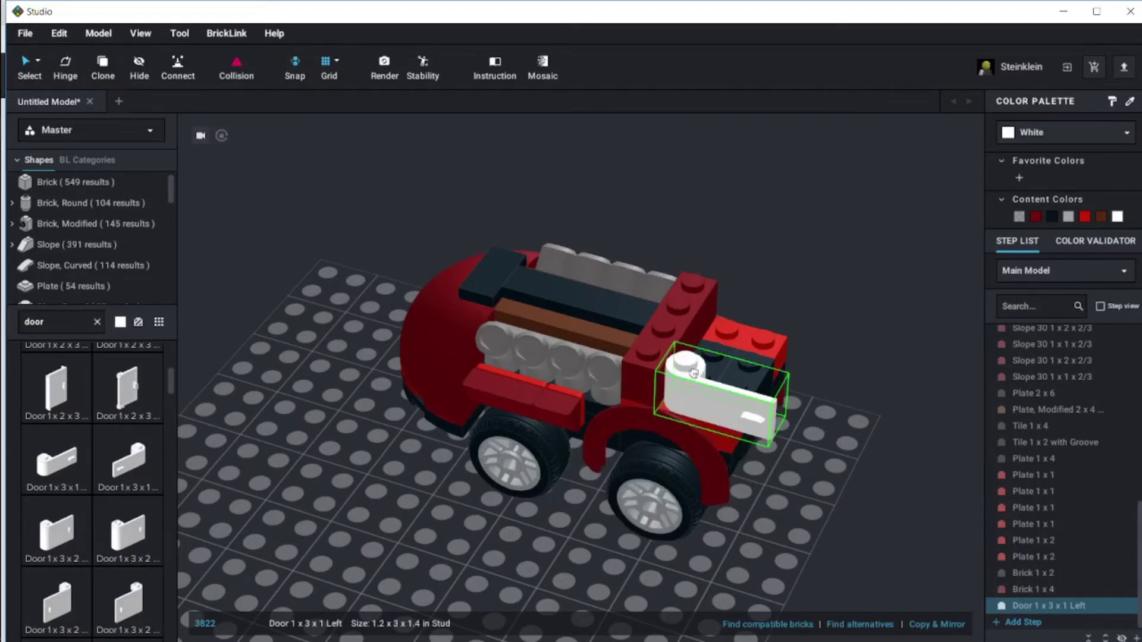
pyautogui.click(1043, 131)
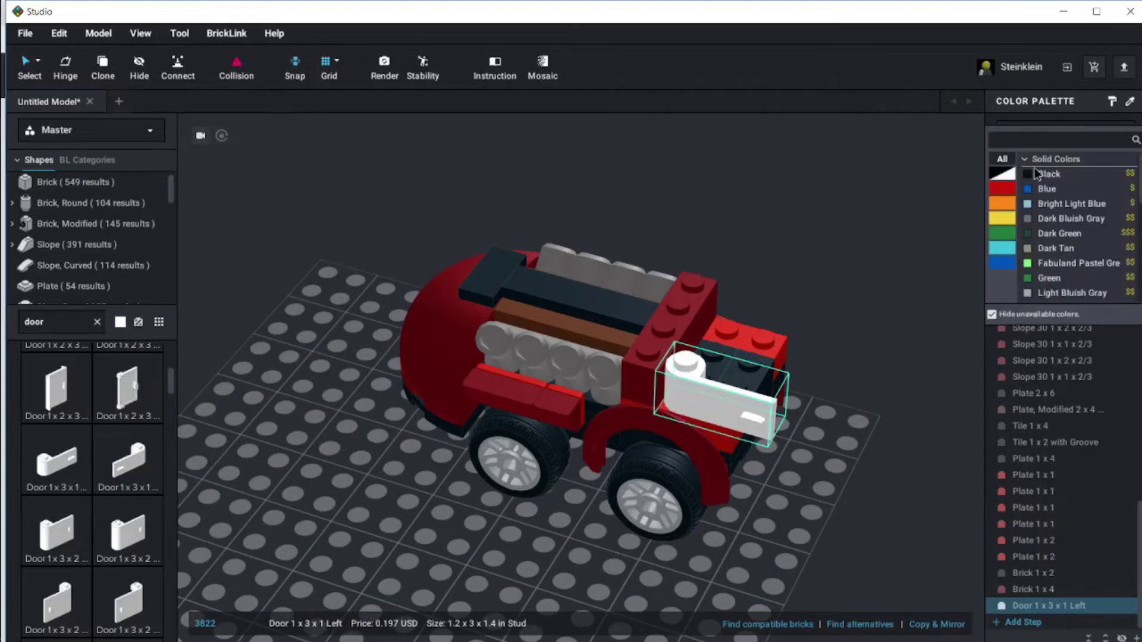
pyautogui.click(1004, 188)
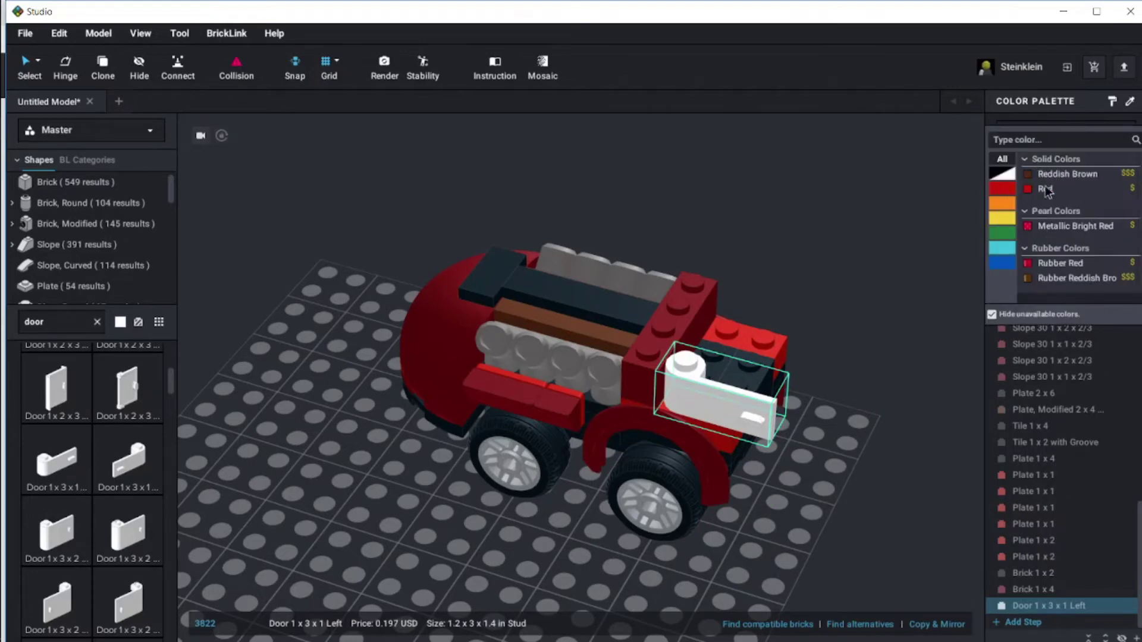
pyautogui.click(1051, 188)
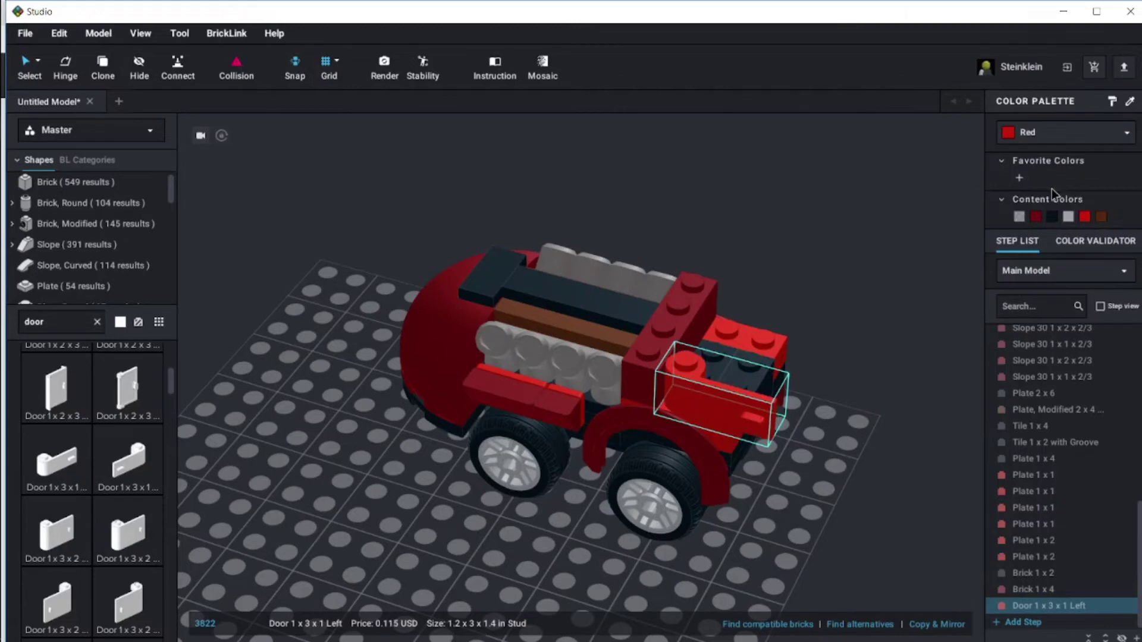
# Make a mirrored copy of the red door and place it on the opposite side of the rear deck
pyautogui.moveTo(703, 415); pyautogui.dragTo(662, 407, button='right')
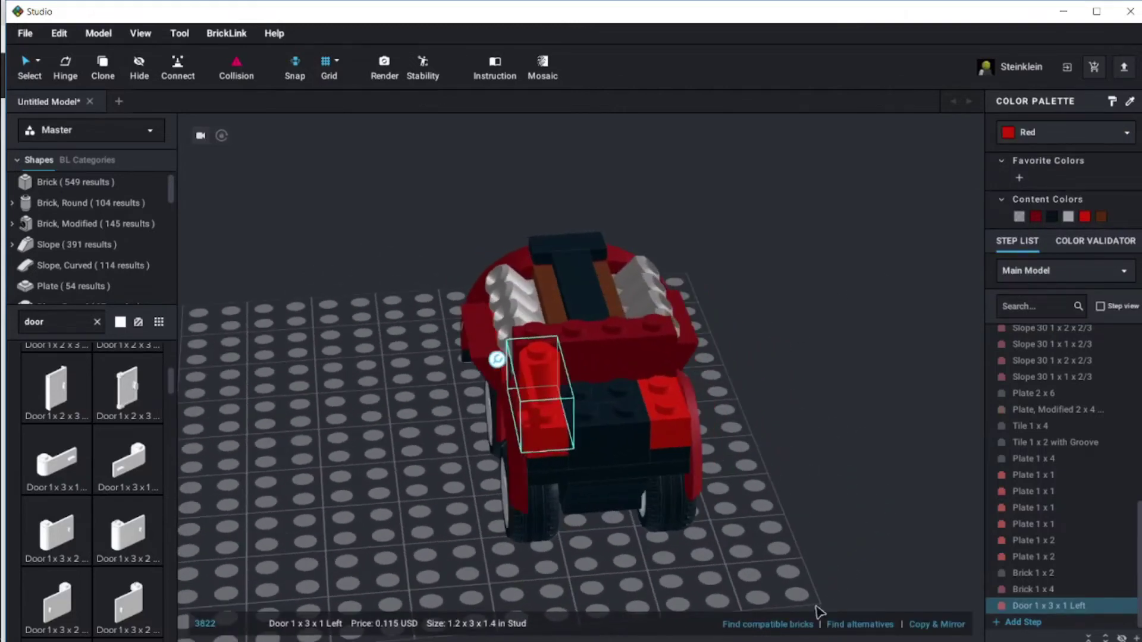
pyautogui.click(919, 625)
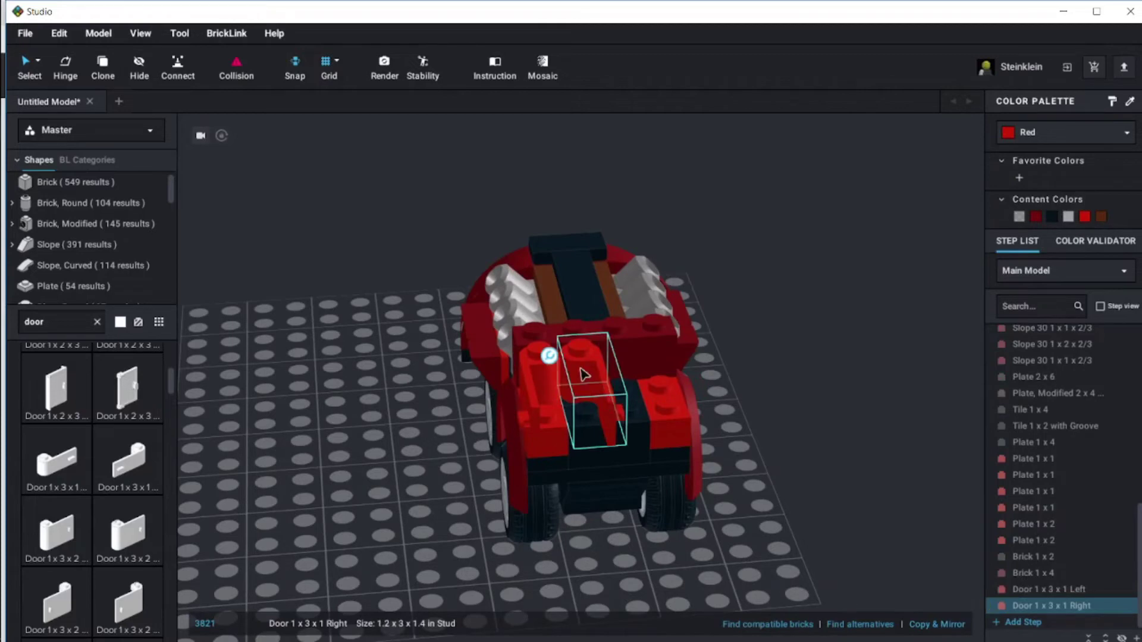
pyautogui.click(671, 360)
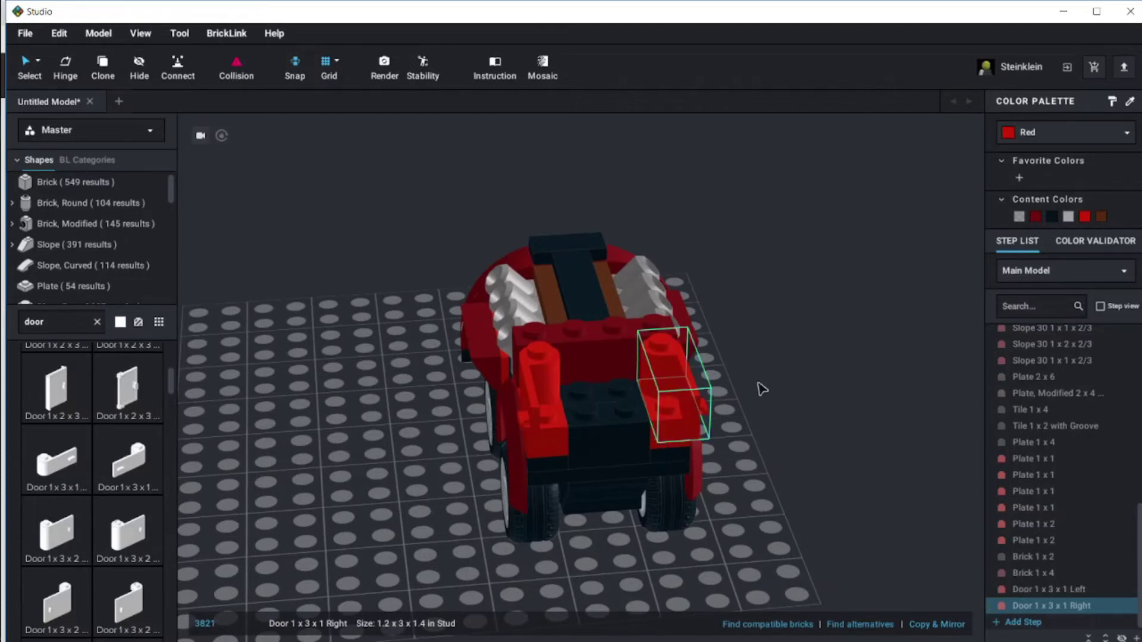
pyautogui.click(797, 414)
# Delete the black Brick 1 x 2 at the rear center of the vehicle
pyautogui.moveTo(797, 415); pyautogui.dragTo(808, 408, button='right')
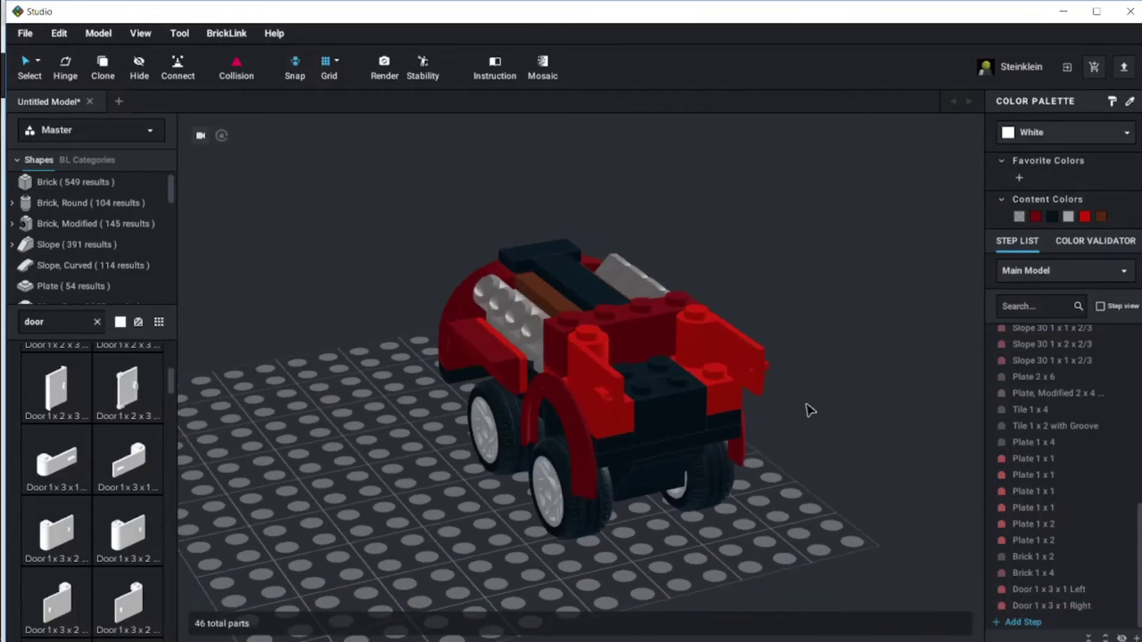
pyautogui.click(661, 413)
pyautogui.press('Delete')
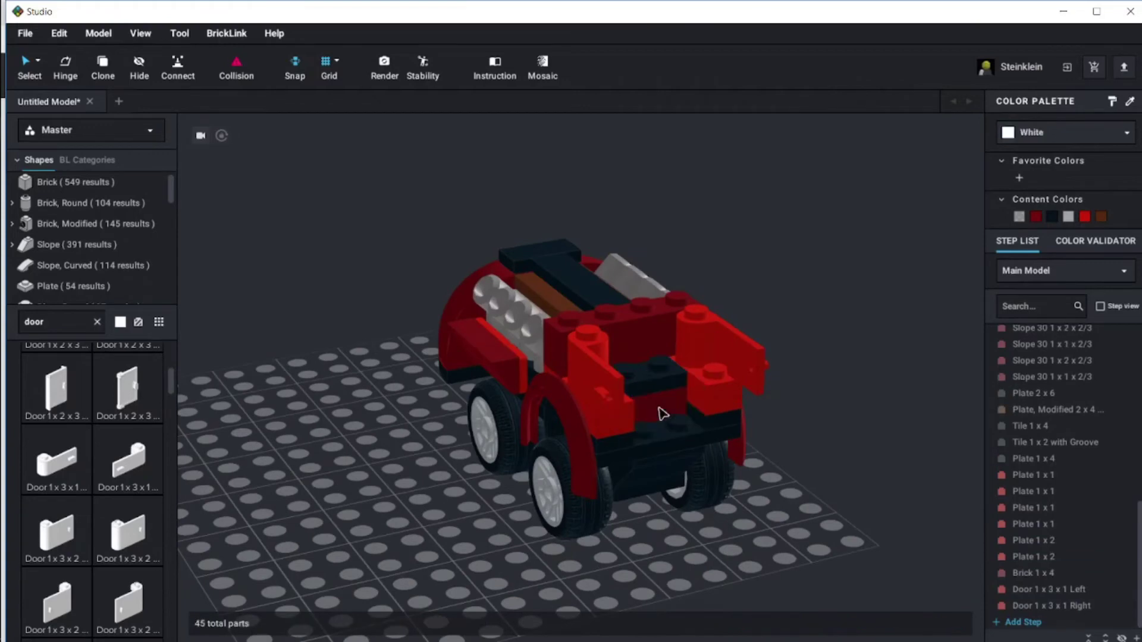
# Find "2x3 slope invert" parts, place a Slope, Inverted 33 3 x 2 with Connections between Studs at the rear center, and color it black
pyautogui.doubleClick(65, 325)
pyautogui.press('Return')
pyautogui.write('slop')
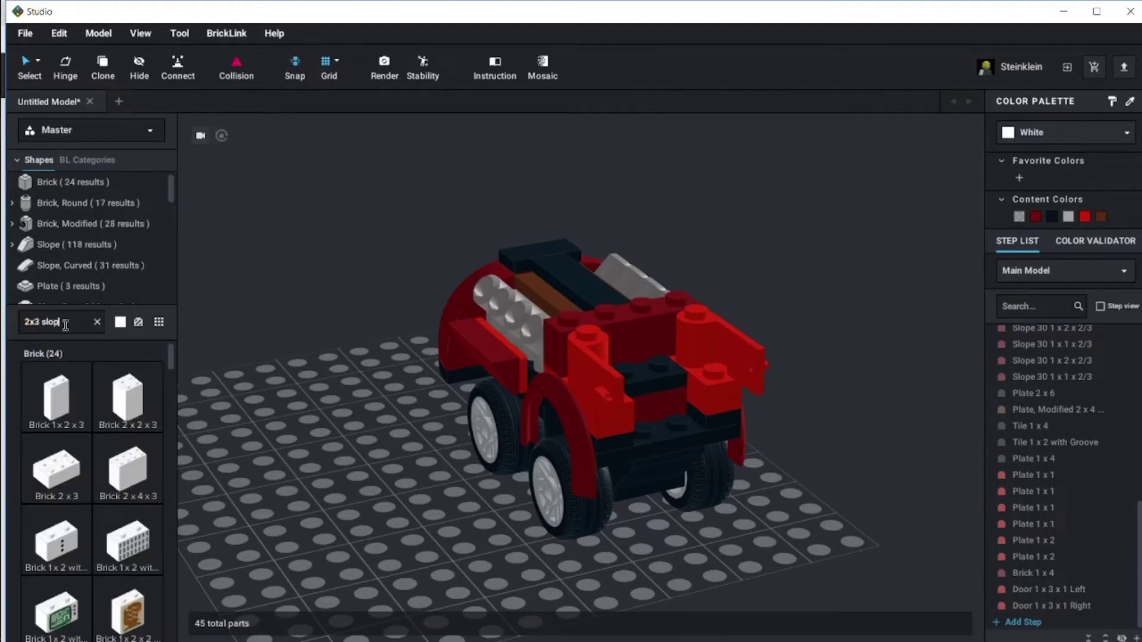
pyautogui.write('e')
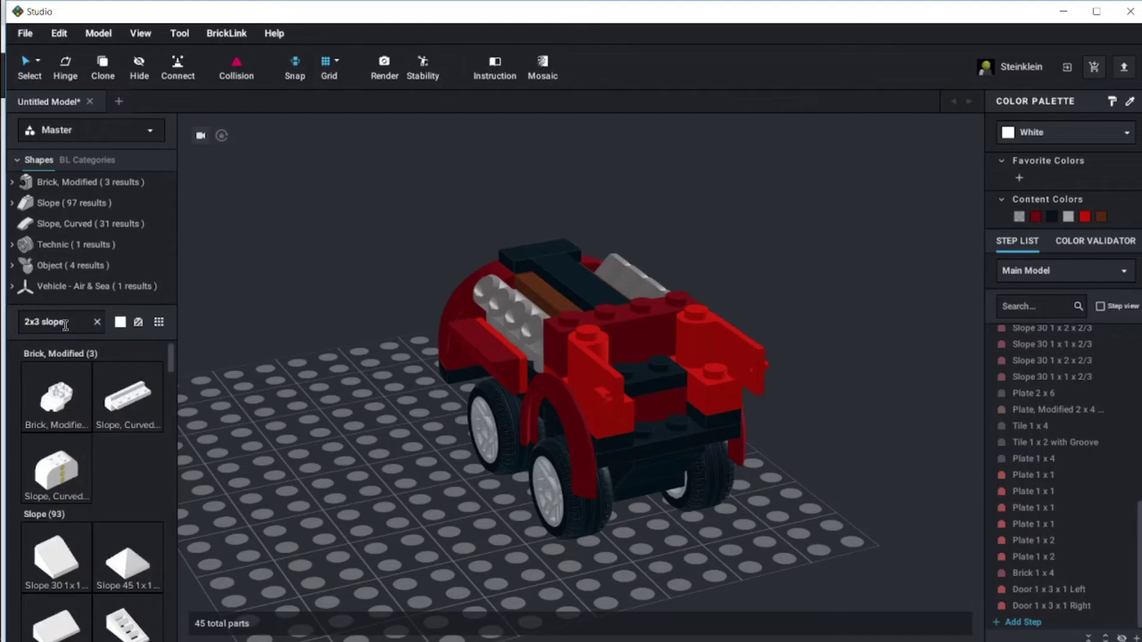
pyautogui.write(' invert')
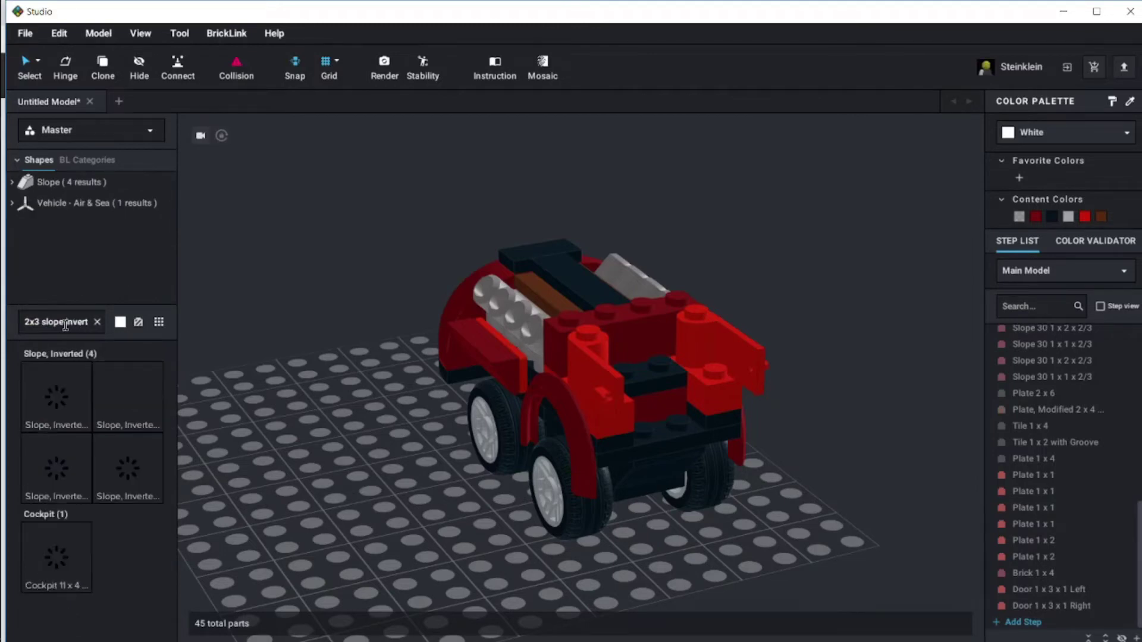
pyautogui.moveTo(58, 471); pyautogui.dragTo(378, 466)
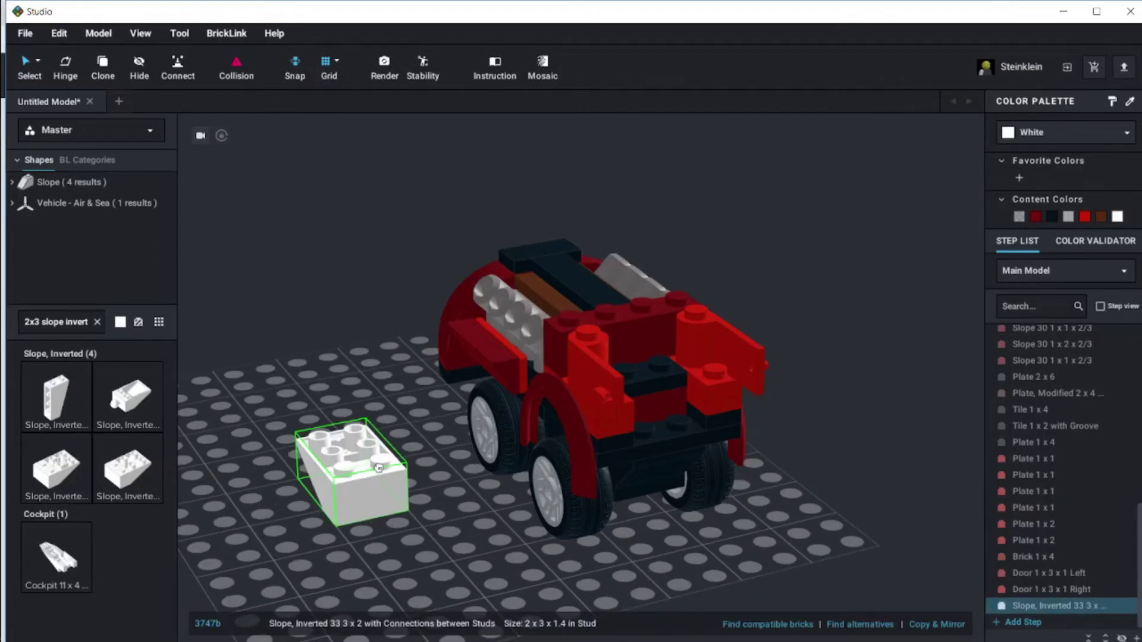
pyautogui.moveTo(378, 467); pyautogui.dragTo(690, 422)
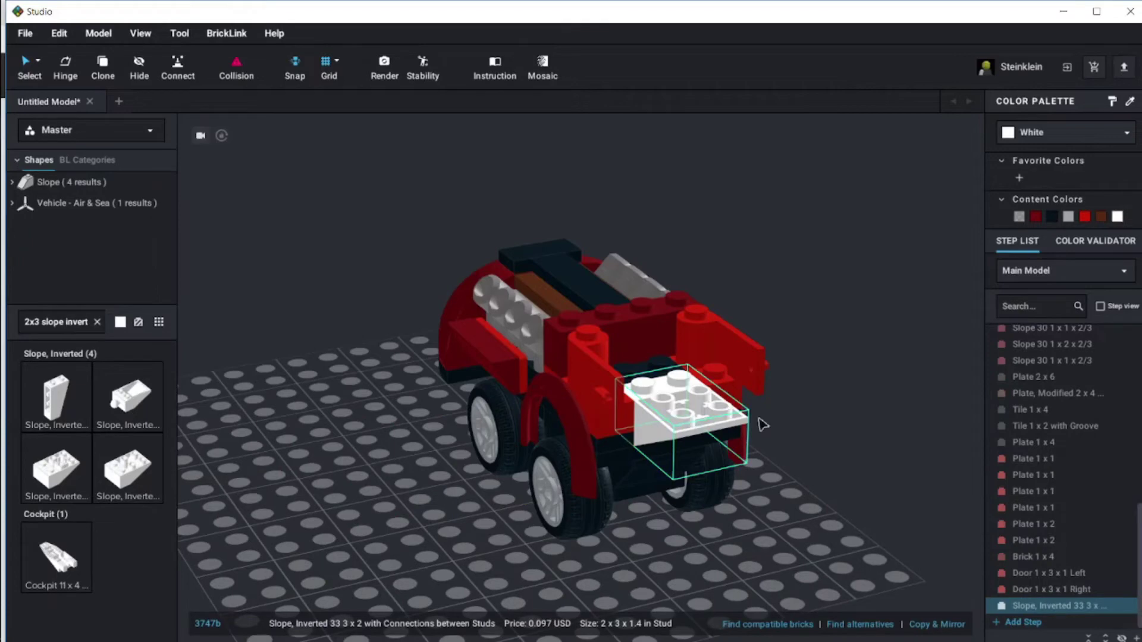
pyautogui.click(1053, 216)
pyautogui.click(865, 441)
# Remove the red Plate 1 x 2 from each side of the rear deck
pyautogui.moveTo(868, 447)
pyautogui.mouseDown(button='right')
pyautogui.moveTo(882, 434)
pyautogui.moveTo(862, 433)
pyautogui.moveTo(854, 449)
pyautogui.mouseUp(button='right')
pyautogui.click(550, 403)
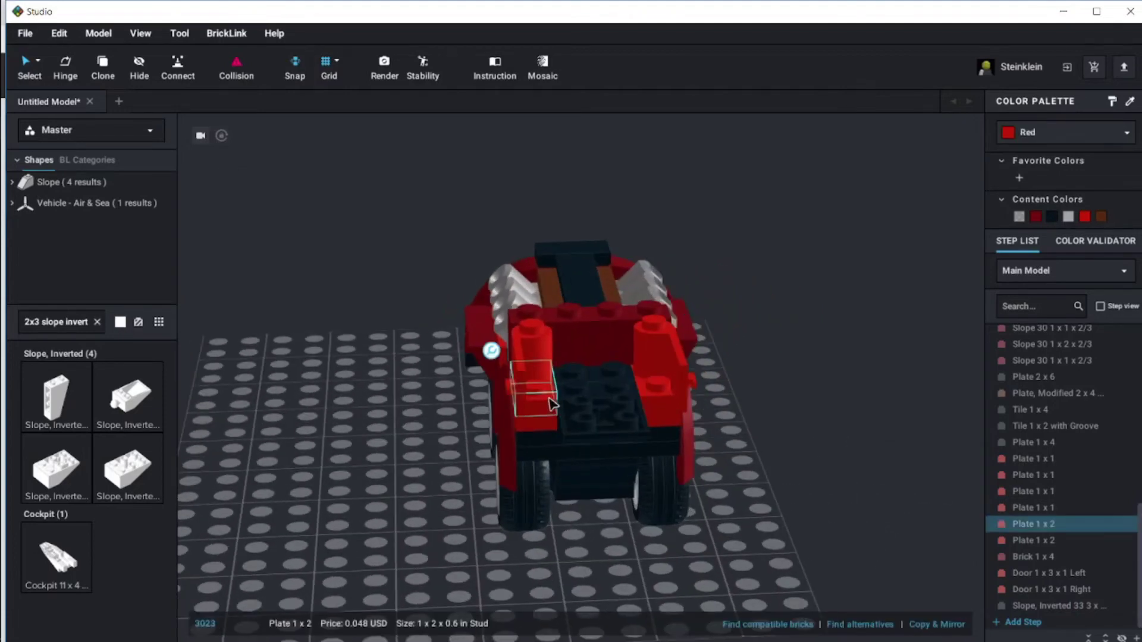
pyautogui.moveTo(550, 403); pyautogui.dragTo(667, 394)
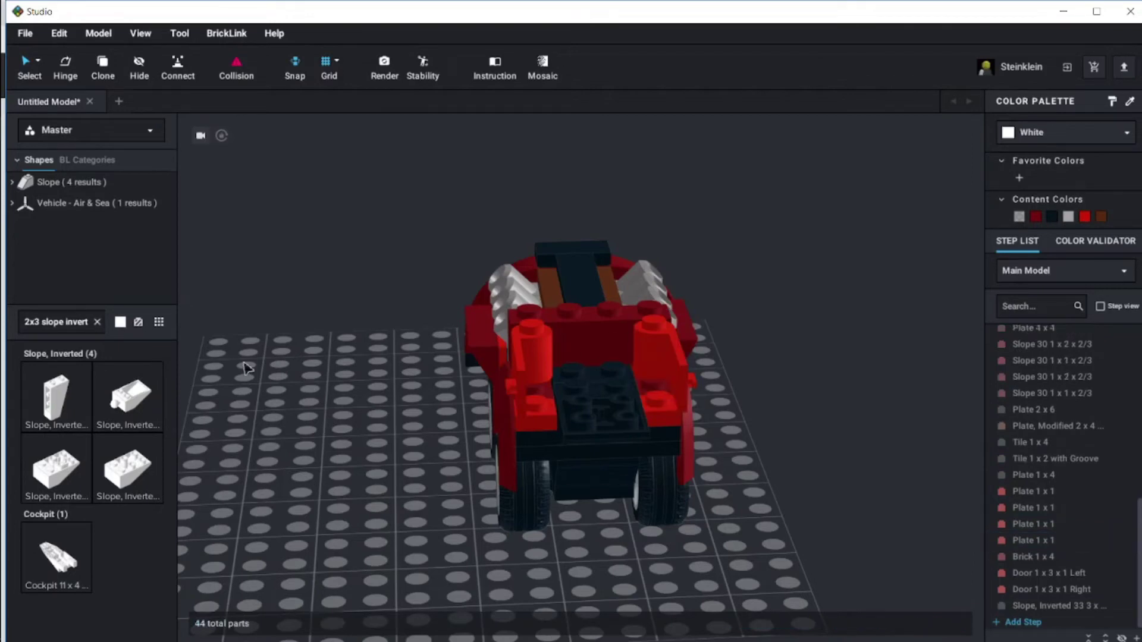
# Find "1x4" parts and place a Plate 1 x 4 lengthwise on each side of the inverted slope, copying the first for the second
pyautogui.click(51, 320)
pyautogui.write('1x4')
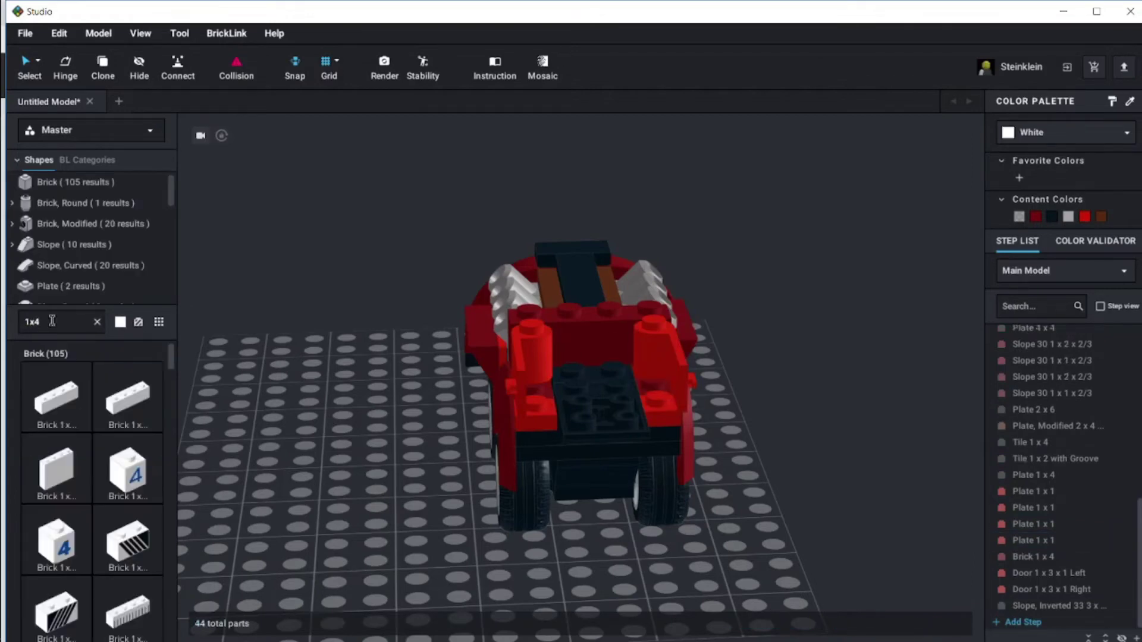
pyautogui.click(70, 285)
pyautogui.moveTo(58, 410); pyautogui.dragTo(326, 403)
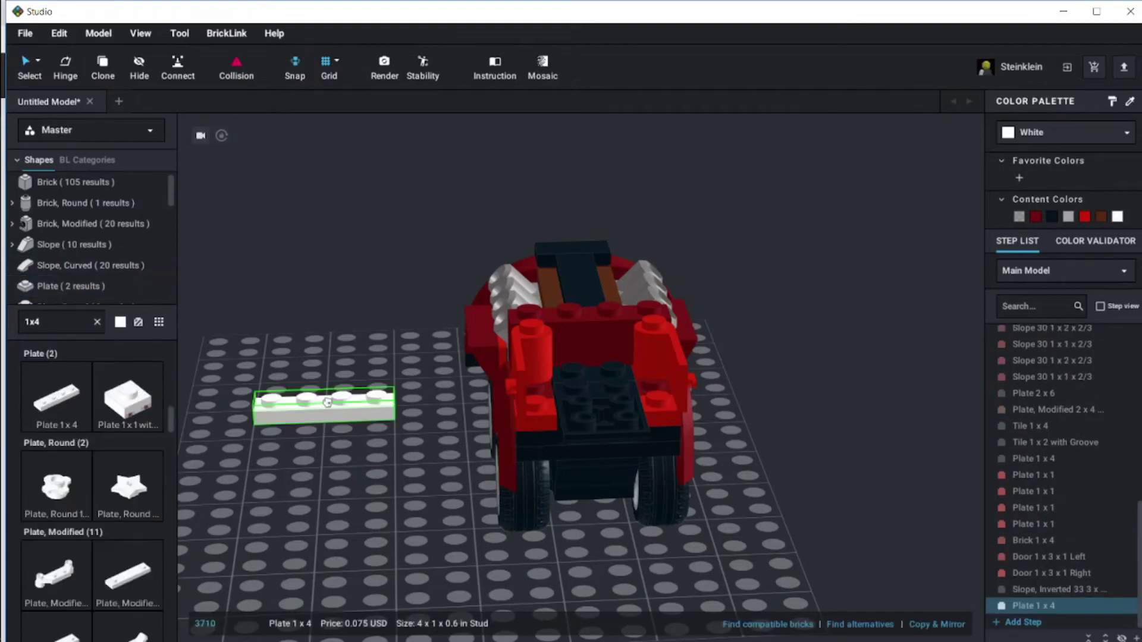
pyautogui.press('Right')
pyautogui.moveTo(326, 403); pyautogui.dragTo(532, 402)
pyautogui.hotkey('ctrl', 'c')
pyautogui.hotkey('ctrl', 'v')
pyautogui.click(674, 400)
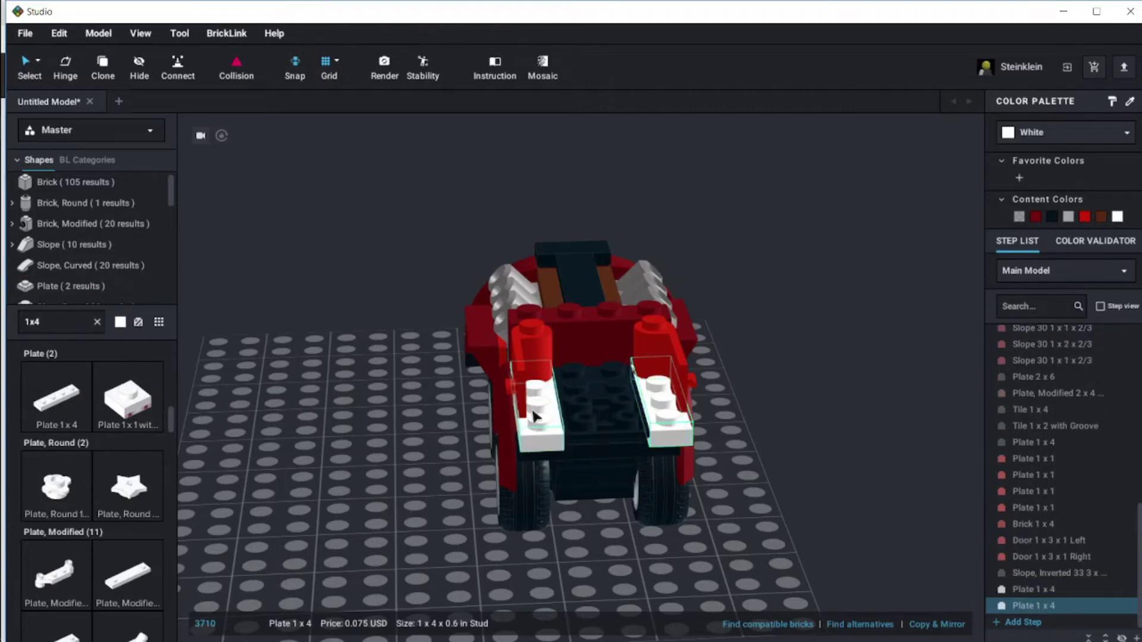
# Color both new Plates 1 x 4 Dark Red
pyautogui.keyDown('ctrl'); pyautogui.click(536, 420); pyautogui.keyUp('ctrl')
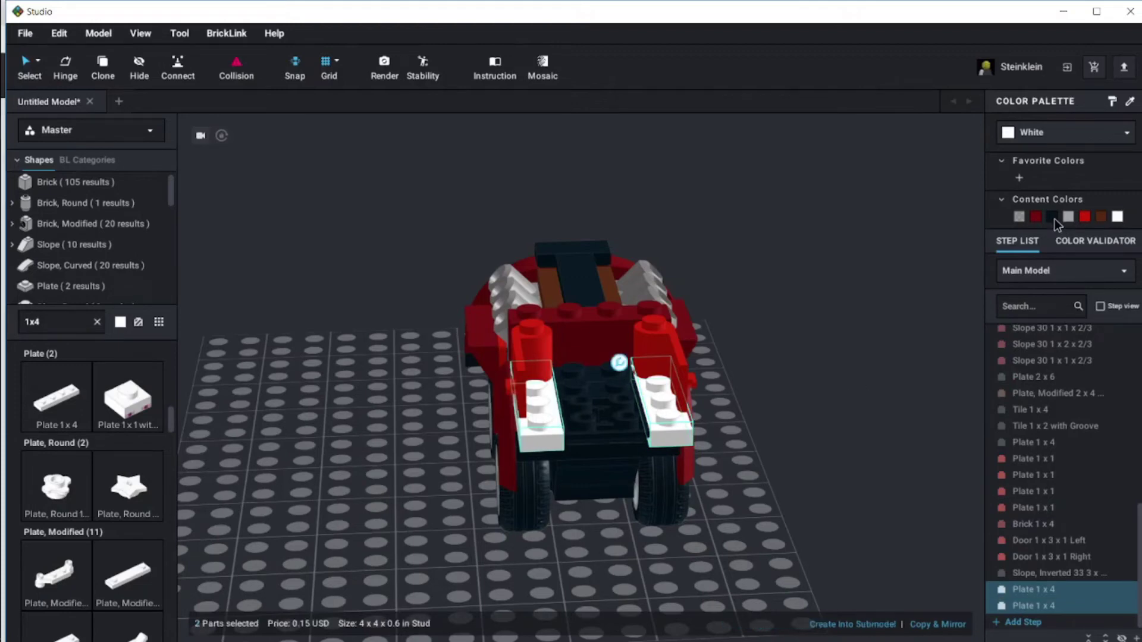
pyautogui.click(1035, 217)
pyautogui.click(894, 342)
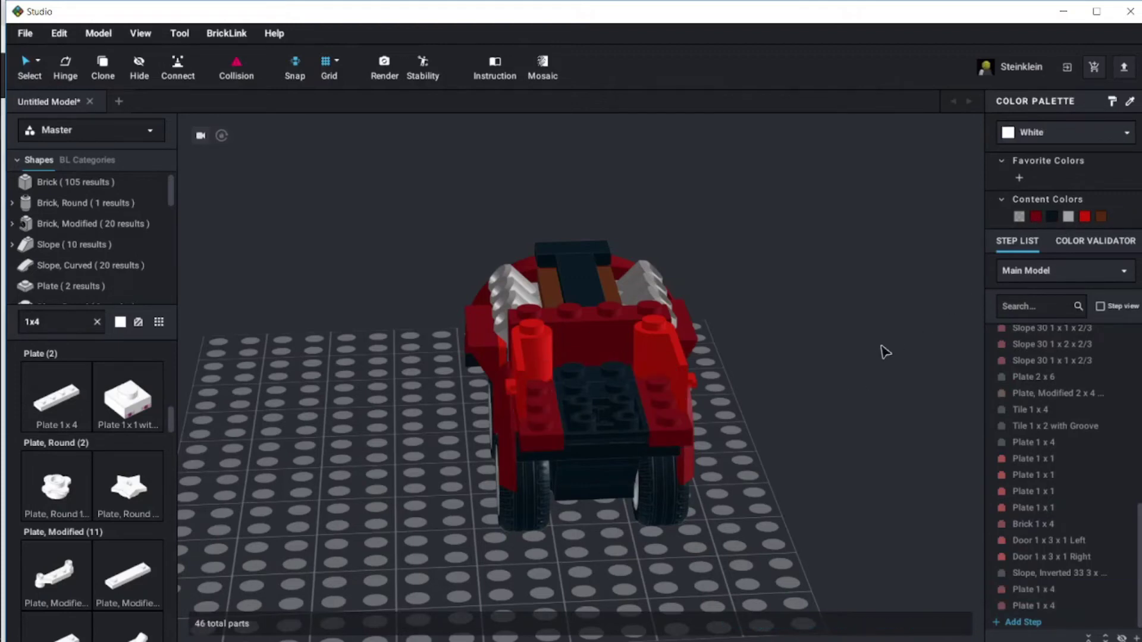
# Search the parts library for "windshield" and for "wind" to look for a windscreen part
pyautogui.moveTo(881, 354); pyautogui.dragTo(858, 357, button='right')
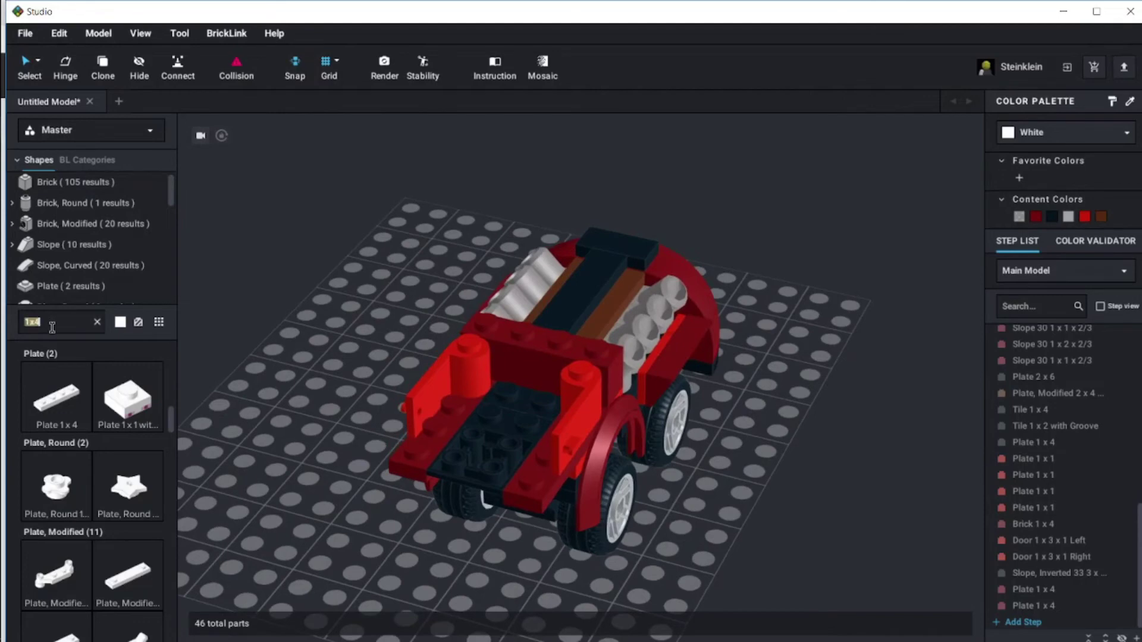
pyautogui.write('inshiel')
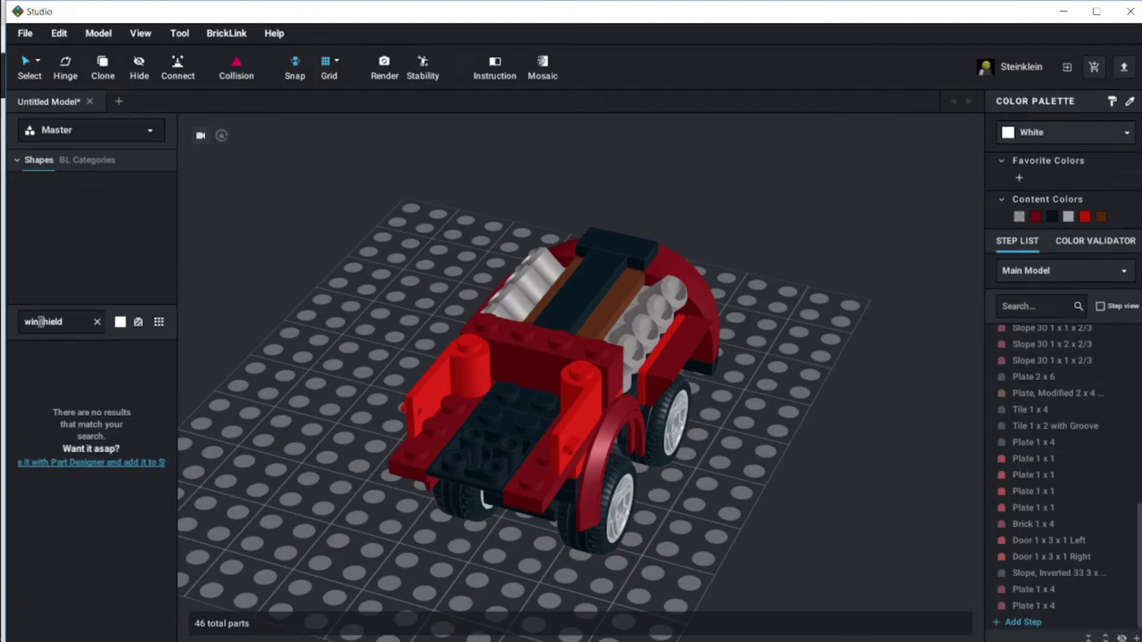
pyautogui.write('d')
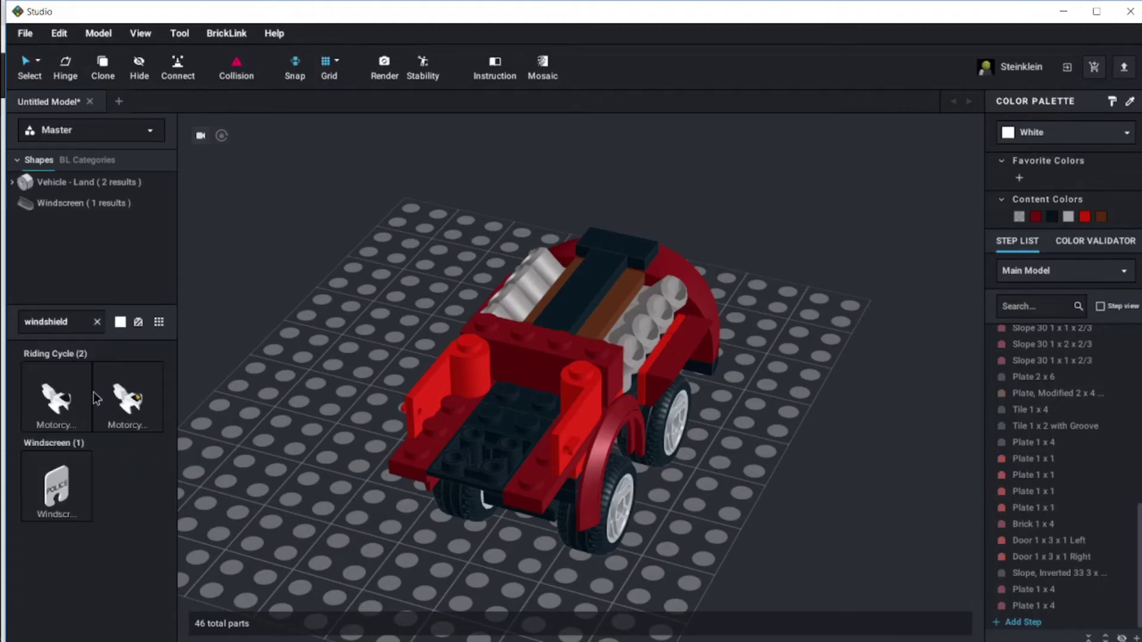
pyautogui.doubleClick(75, 321)
pyautogui.write('wind')
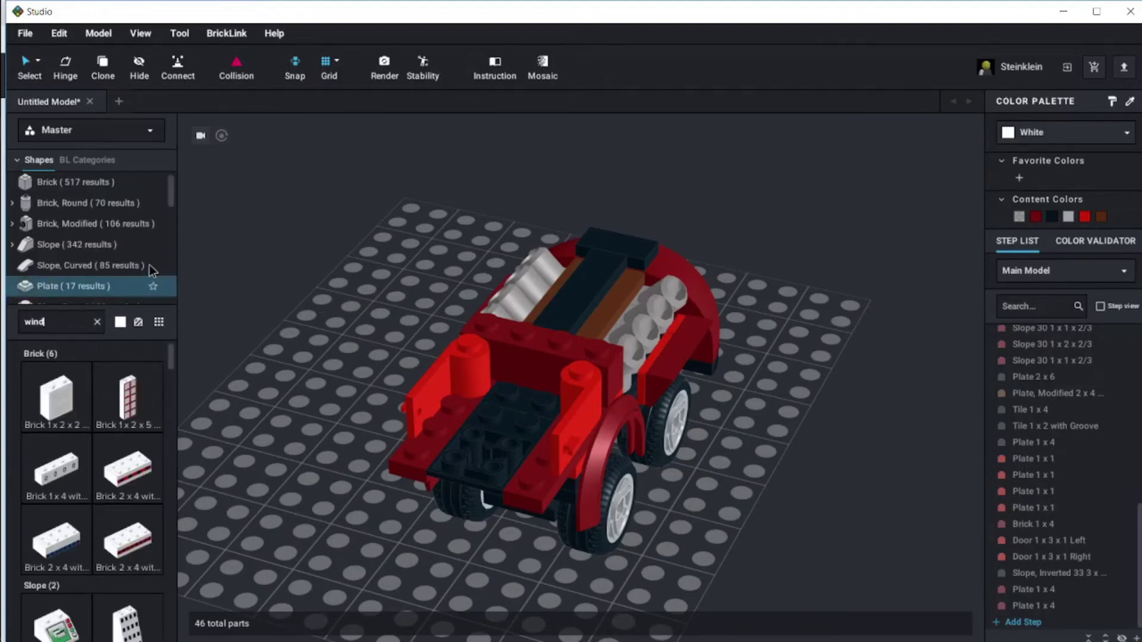
pyautogui.moveTo(171, 351)
pyautogui.mouseDown()
pyautogui.moveTo(184, 458)
pyautogui.moveTo(183, 341)
pyautogui.mouseUp()
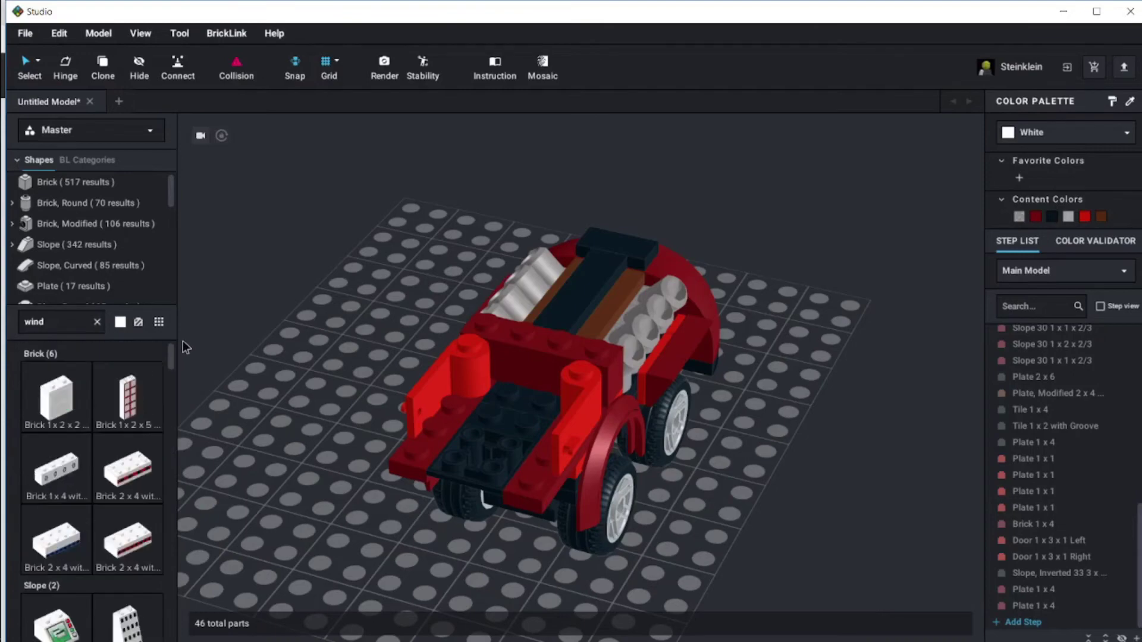
# Switch to Rebrickable in the browser and search the site for "windshield"
pyautogui.click(22, 105)
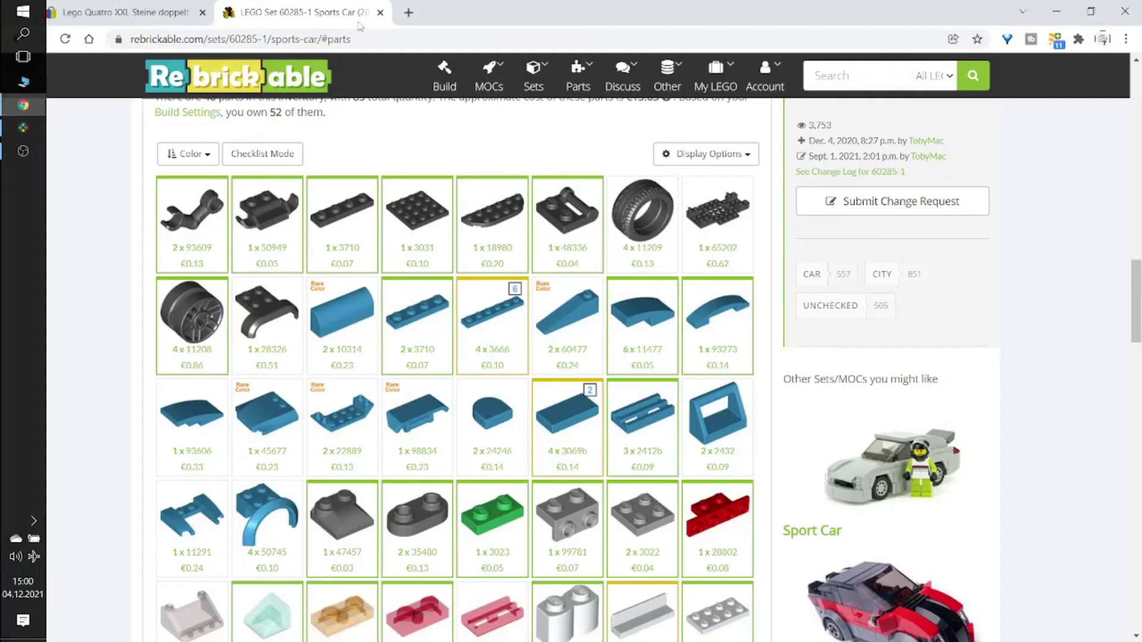
pyautogui.click(838, 76)
pyautogui.write('winshield')
pyautogui.press('Return')
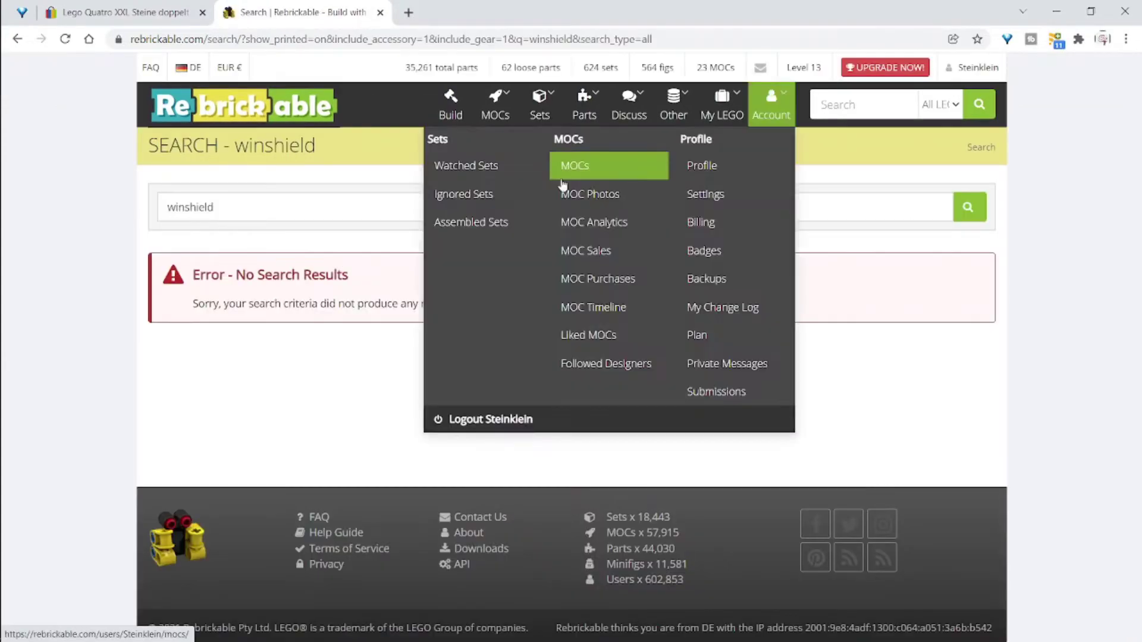
pyautogui.write('d')
pyautogui.press('Return')
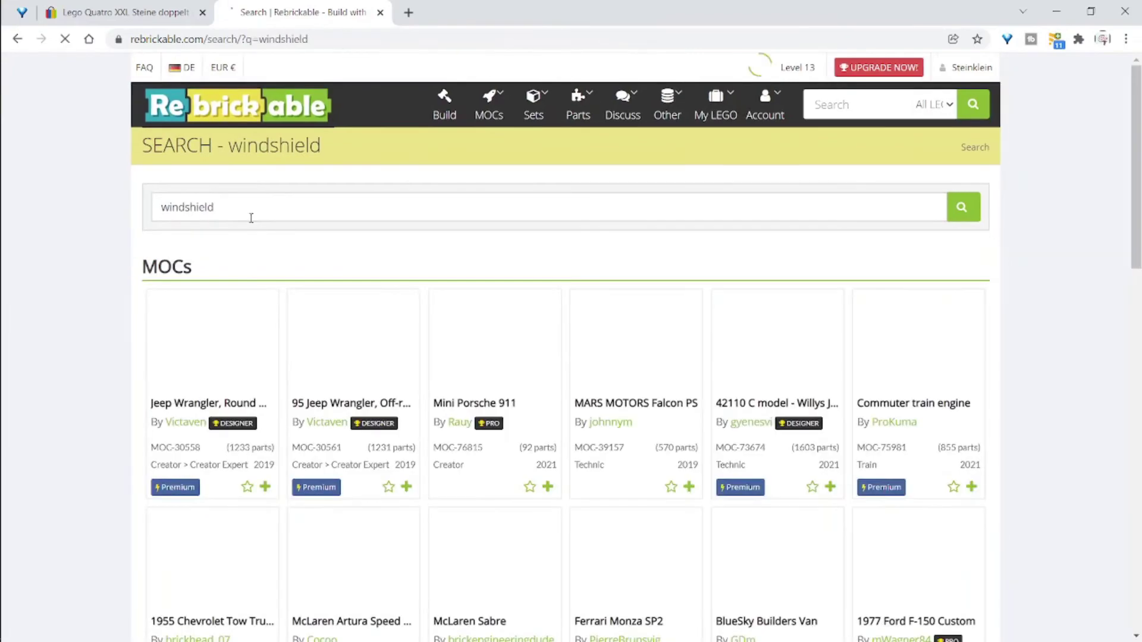
# Look through Rebrickable's windshield parts, return to the parts list of set 60285-1 Sports Car and check what its windscreen part is called
pyautogui.scroll(-20, 1137, 279)
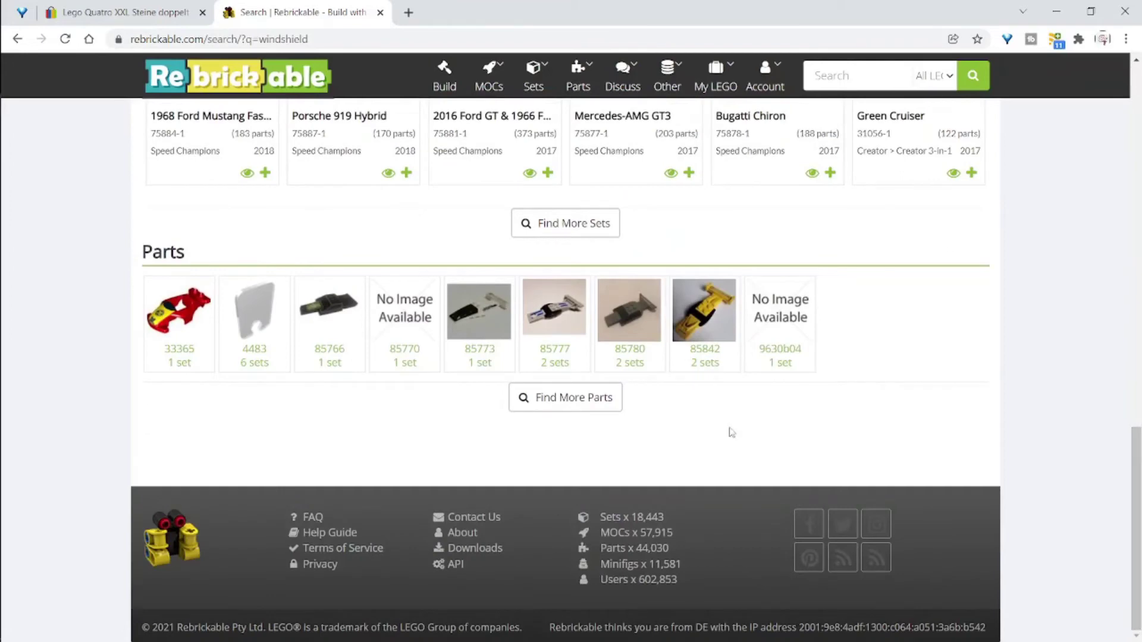
pyautogui.click(570, 406)
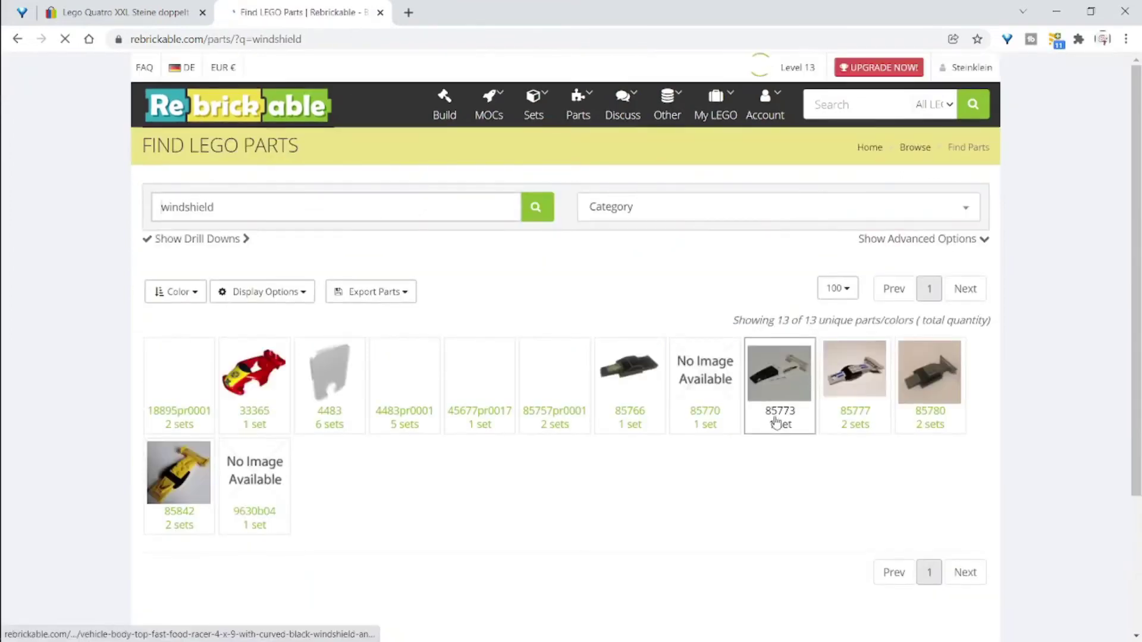
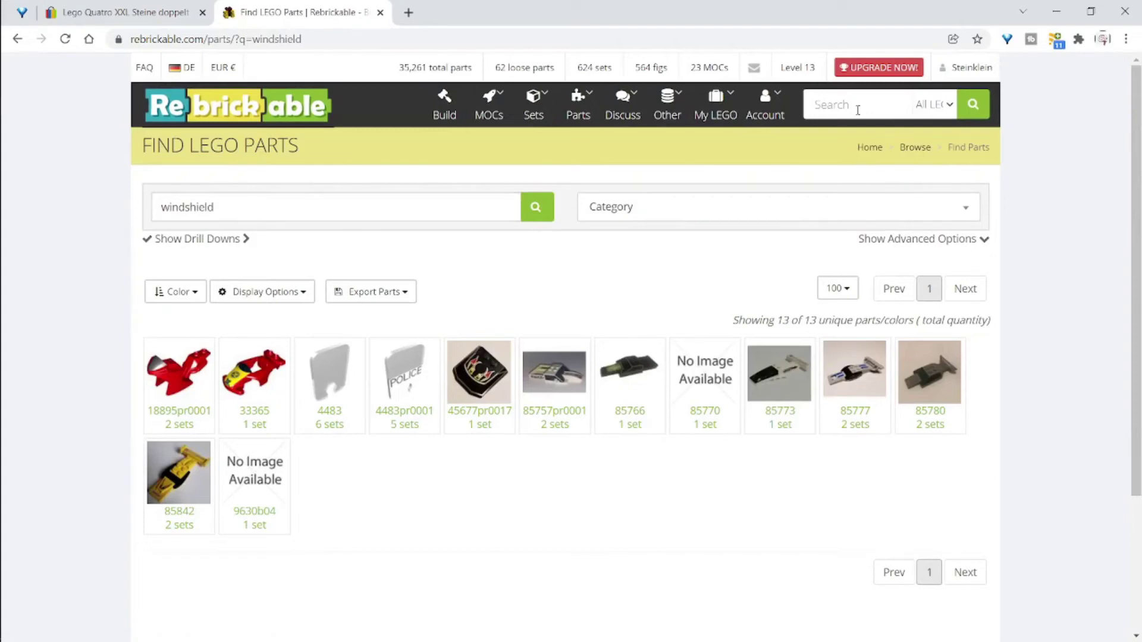
pyautogui.click(16, 39)
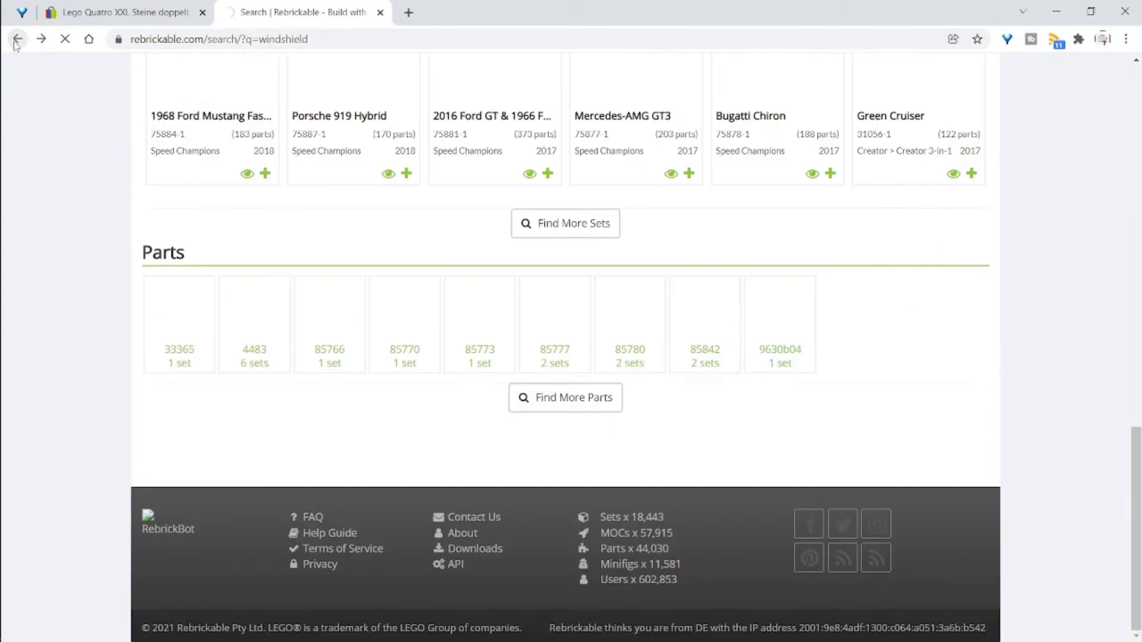
pyautogui.click(17, 39)
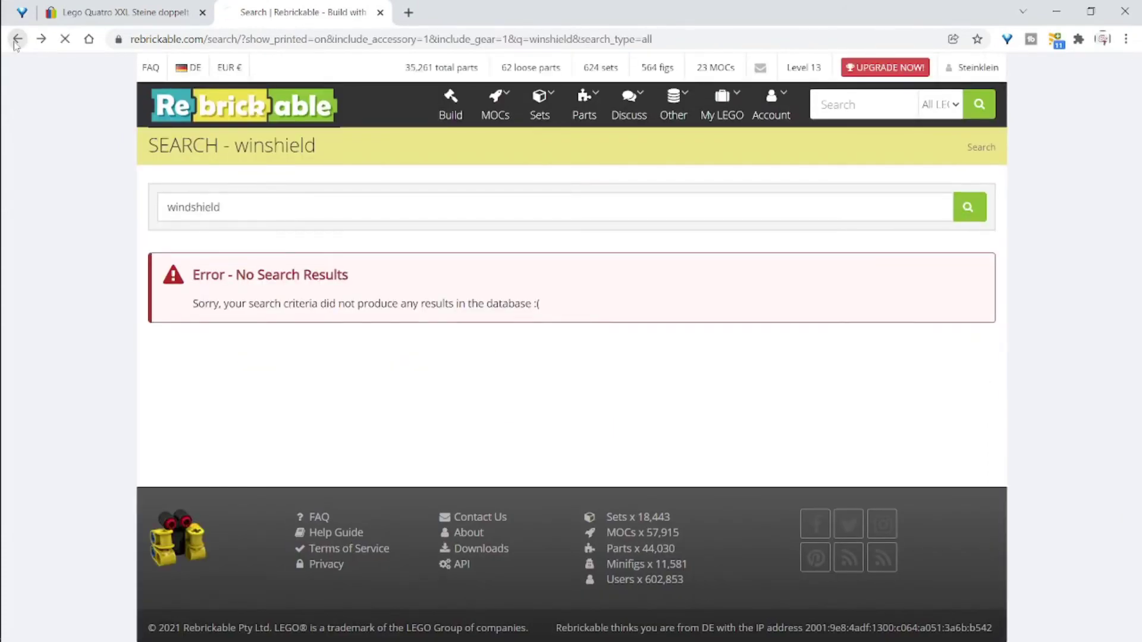
pyautogui.click(16, 40)
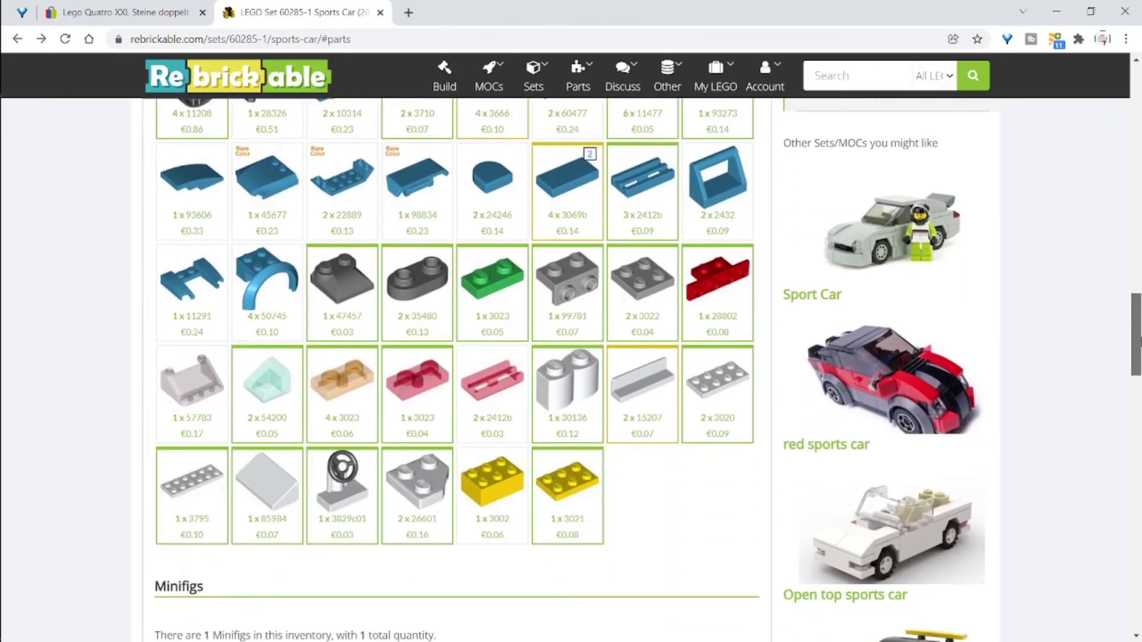
pyautogui.moveTo(195, 391)
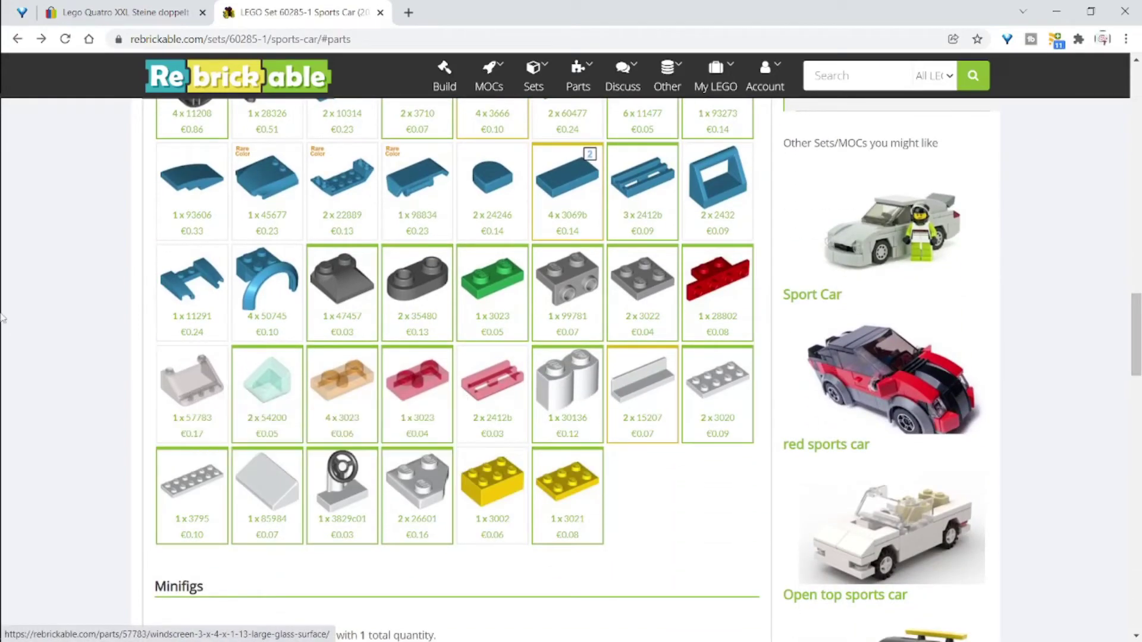
# Switch back to Studio and search the parts library for "windscreen", browsing to the windscreens two studs deep
pyautogui.click(24, 132)
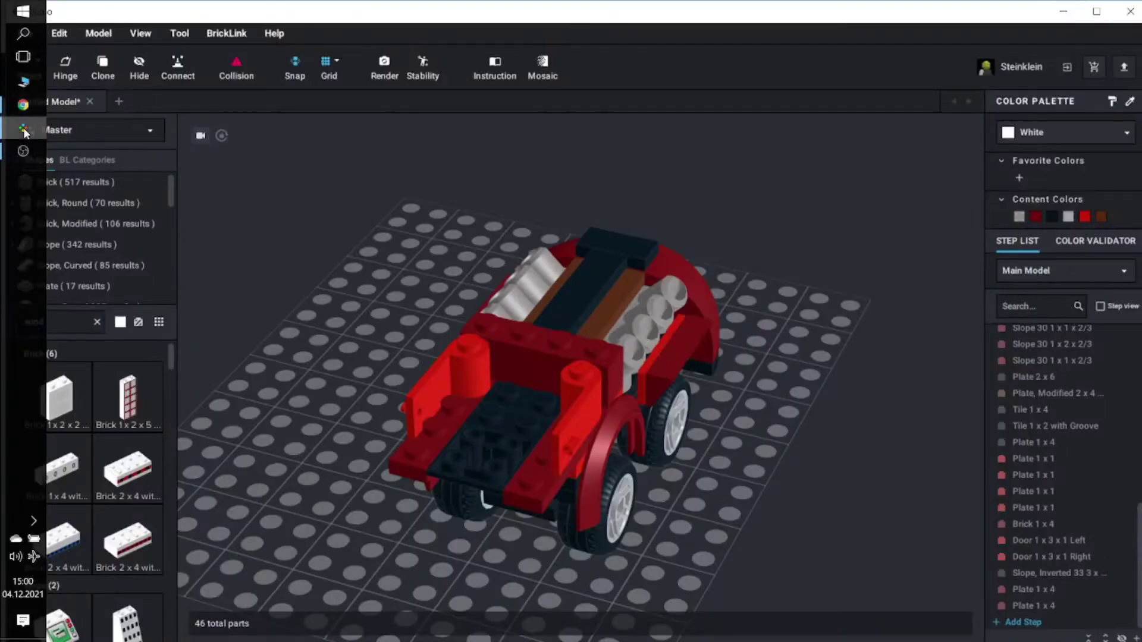
pyautogui.doubleClick(60, 323)
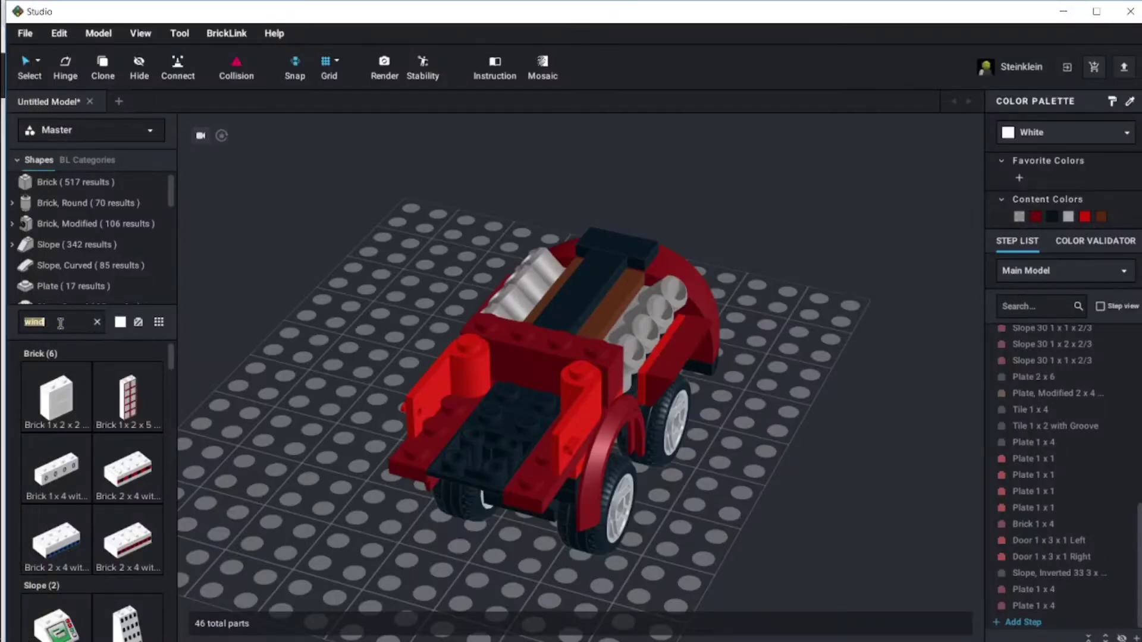
pyautogui.write('screen')
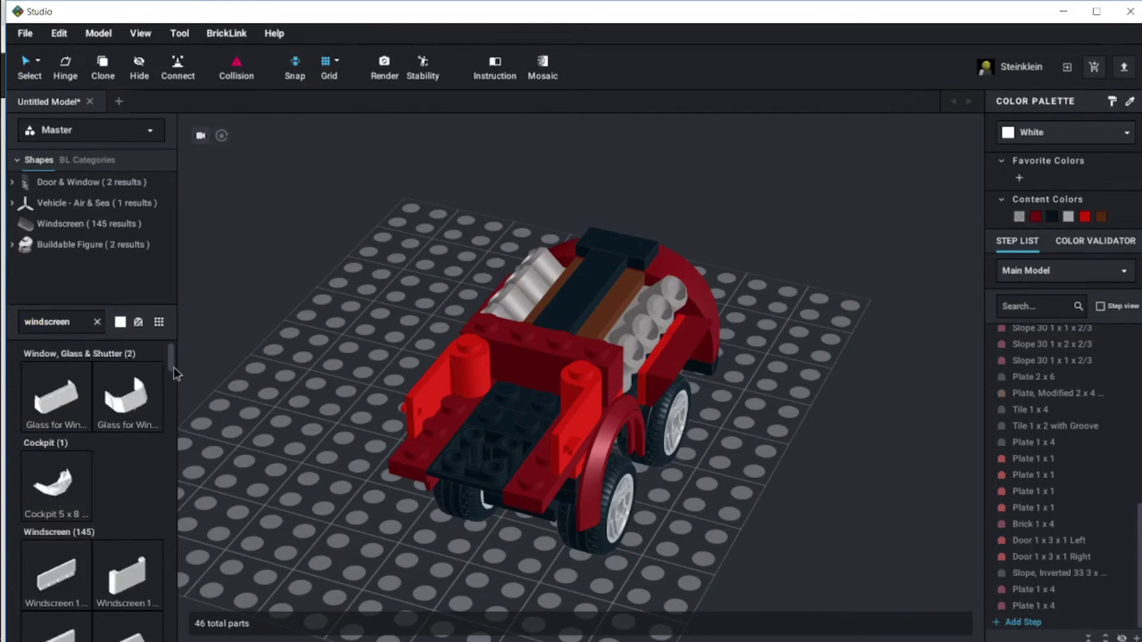
pyautogui.moveTo(170, 368); pyautogui.dragTo(172, 383)
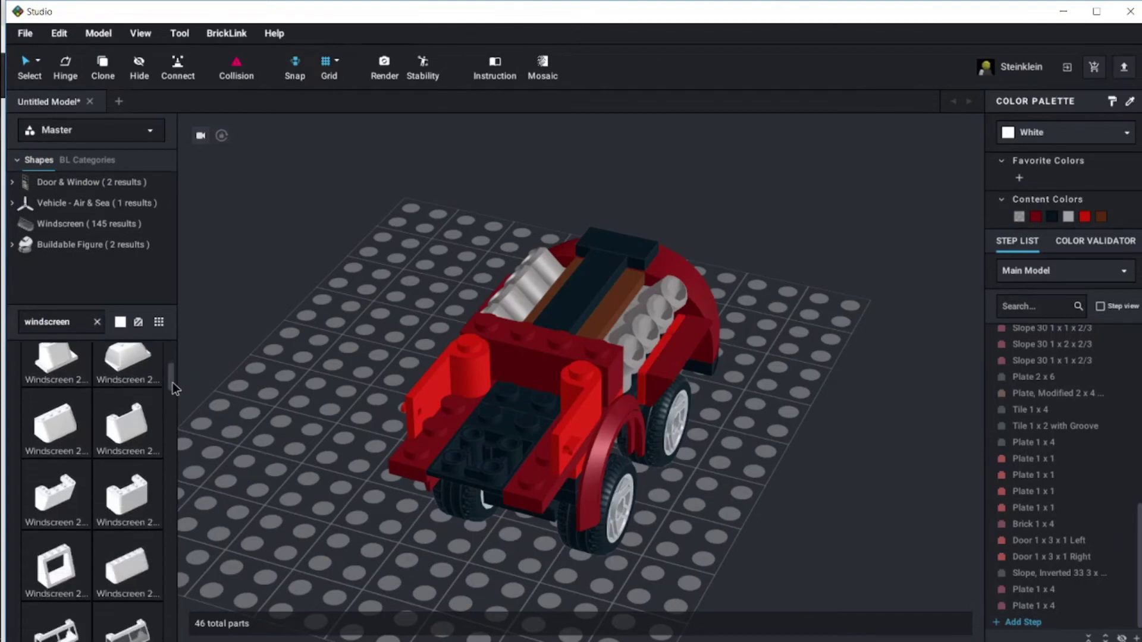
# Try Windscreen 2 x 4 x 1 2/3, discard it, and place a Windscreen 2 x 4 x 2 on the baseplate beside the vehicle
pyautogui.click(52, 432)
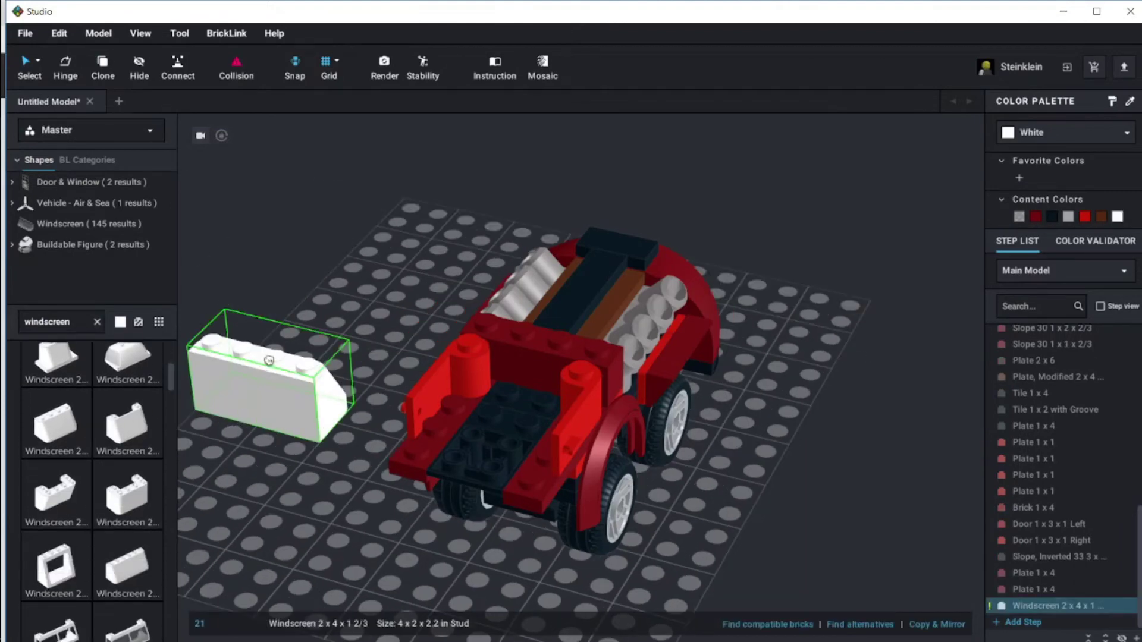
pyautogui.press('Escape')
pyautogui.click(122, 427)
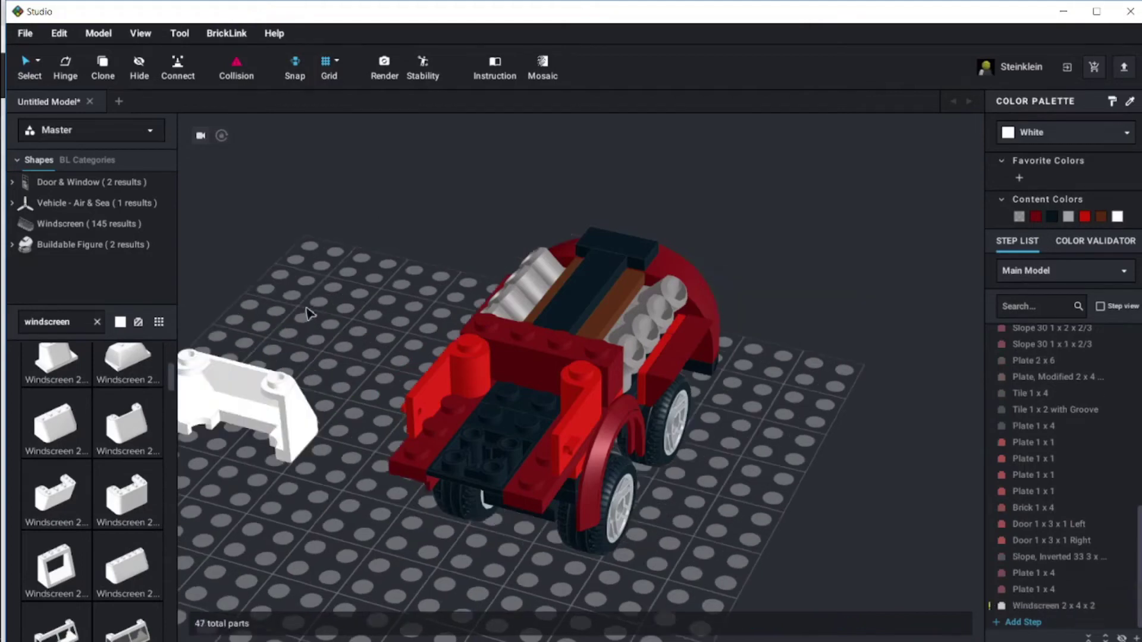
pyautogui.click(348, 275)
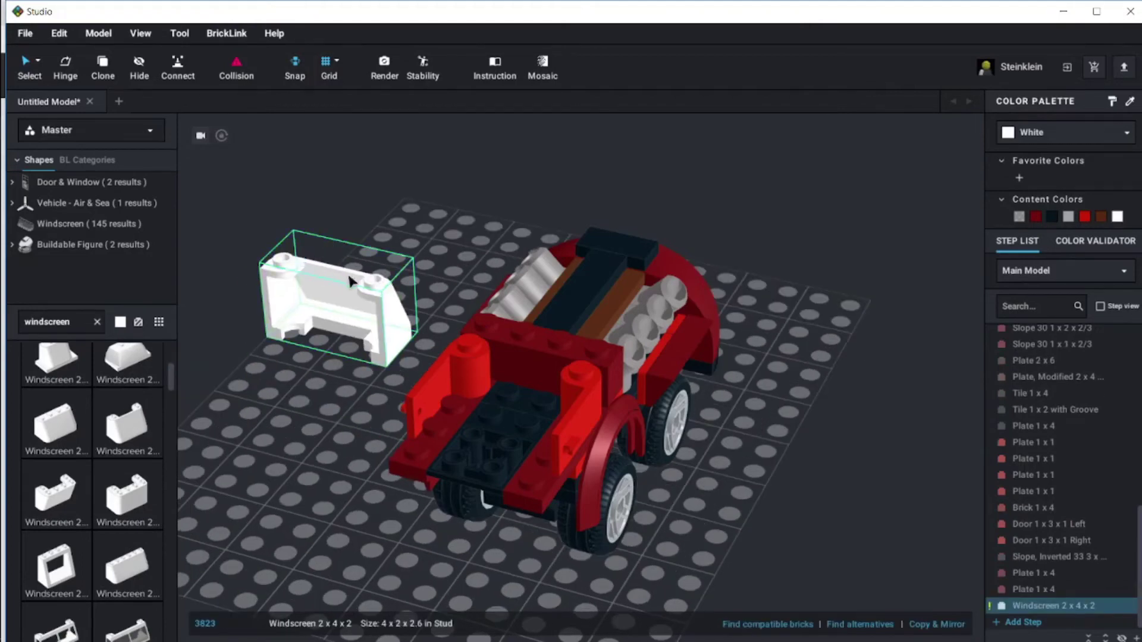
# Color the windscreen Trans-Clear and mount it on the dark red 1 x 4 brick between the cabin and the engine
pyautogui.click(1047, 135)
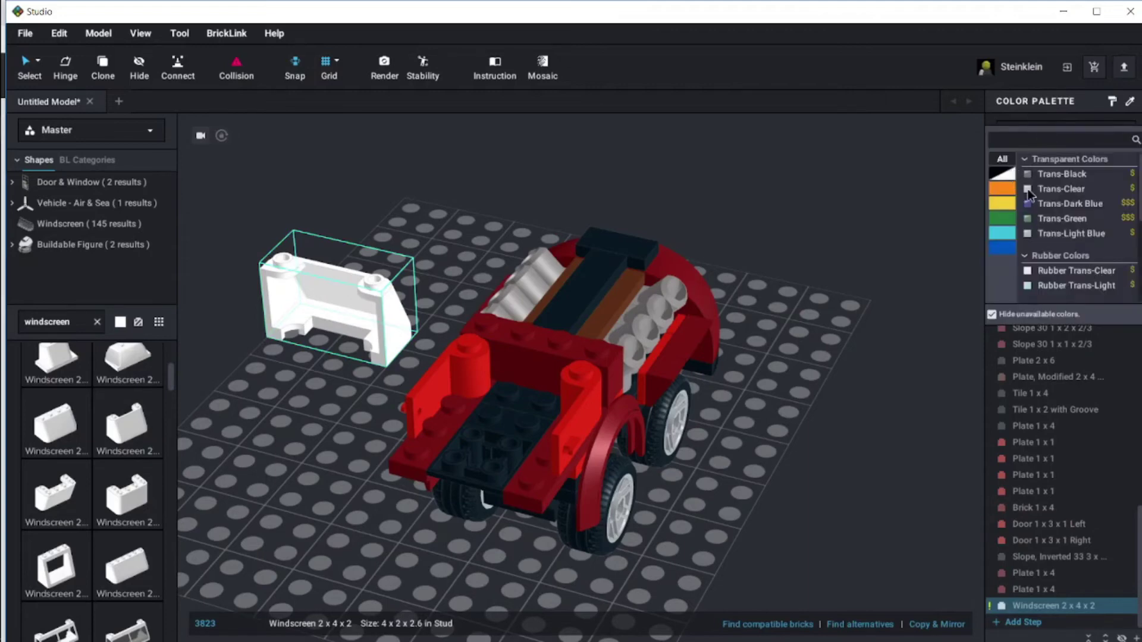
pyautogui.click(1059, 189)
pyautogui.moveTo(369, 291); pyautogui.dragTo(547, 309)
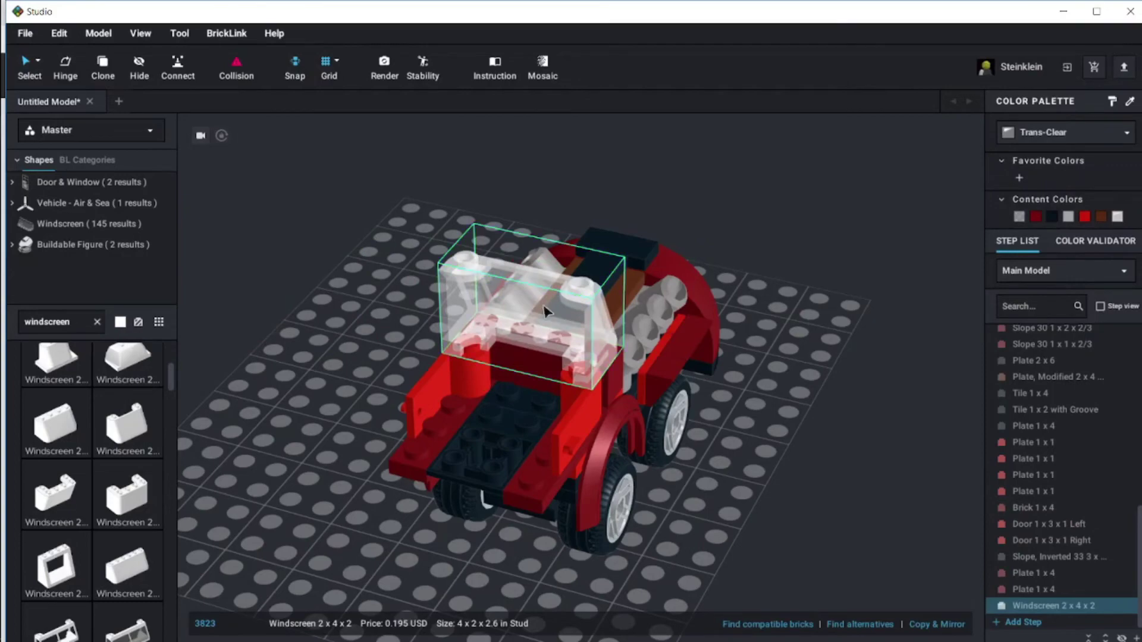
pyautogui.click(293, 304)
# Find "1x2 slope invert" parts, attach a Slope, Inverted 45 2 x 1 beneath the outer end of one cabin side plate, and color it Dark Red
pyautogui.moveTo(353, 308); pyautogui.dragTo(353, 274, button='right')
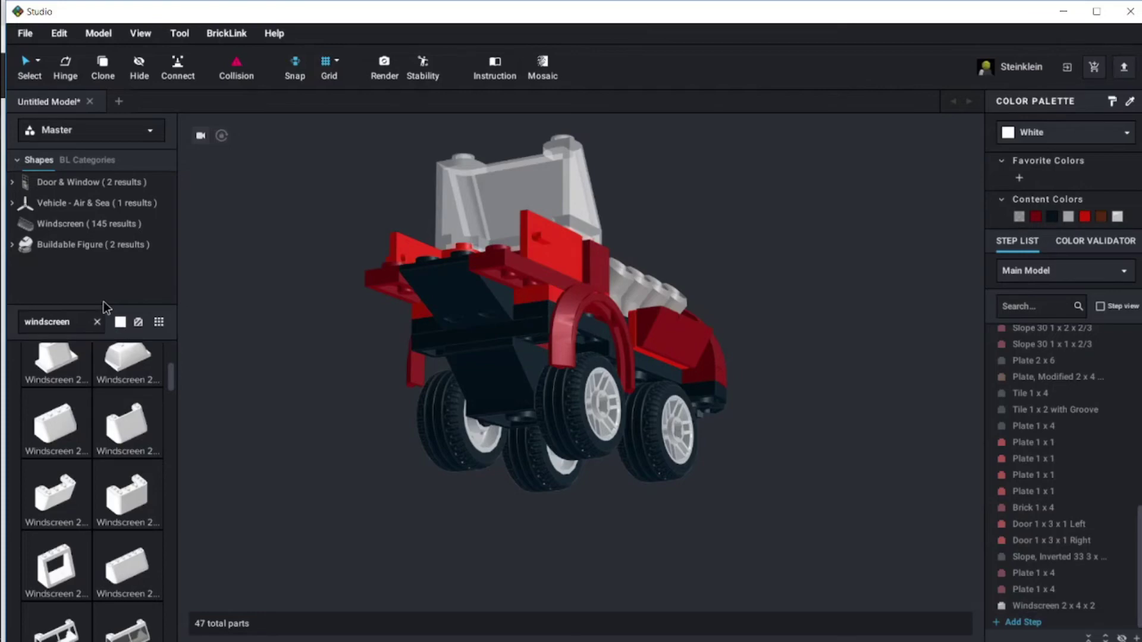
pyautogui.doubleClick(72, 321)
pyautogui.write('1x2 slope')
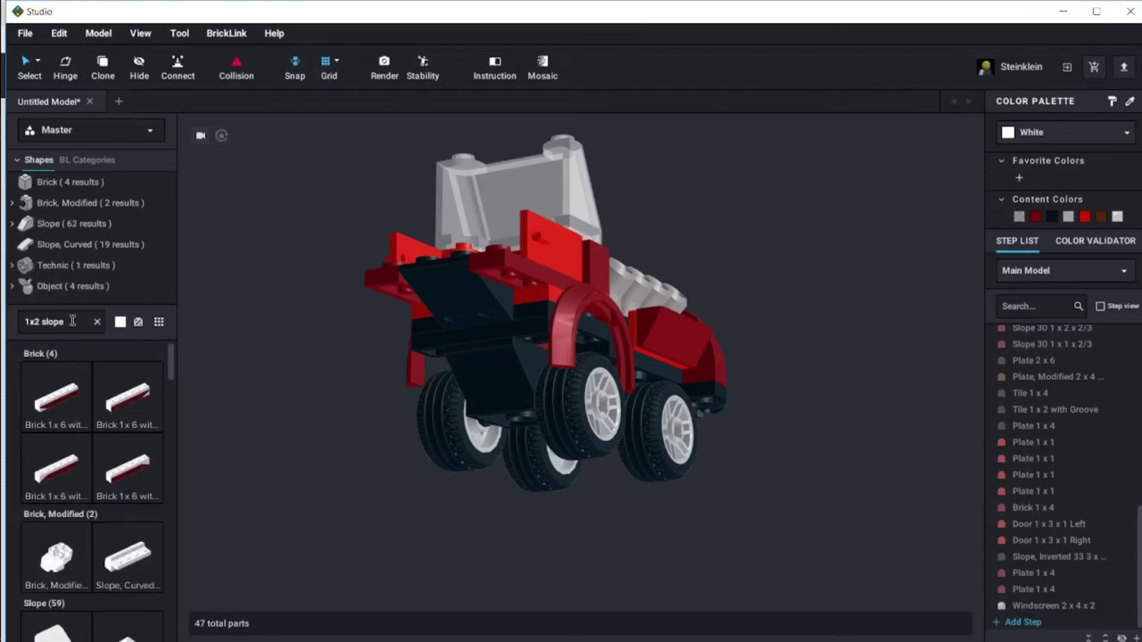
pyautogui.write(' invert')
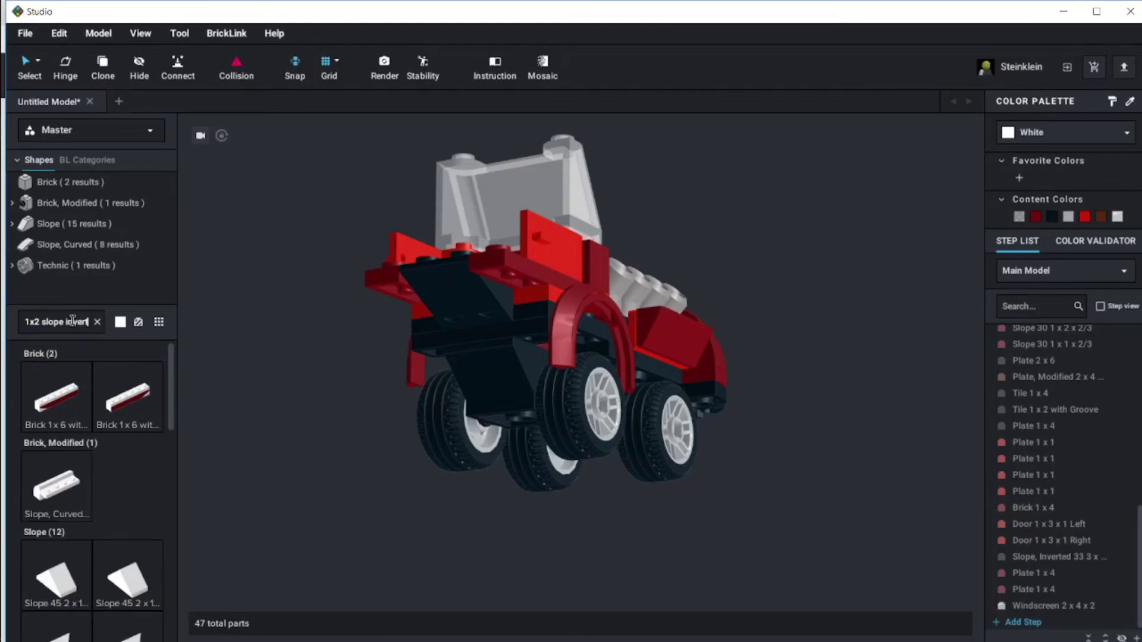
pyautogui.moveTo(173, 423); pyautogui.dragTo(173, 510)
pyautogui.moveTo(72, 496); pyautogui.dragTo(269, 496)
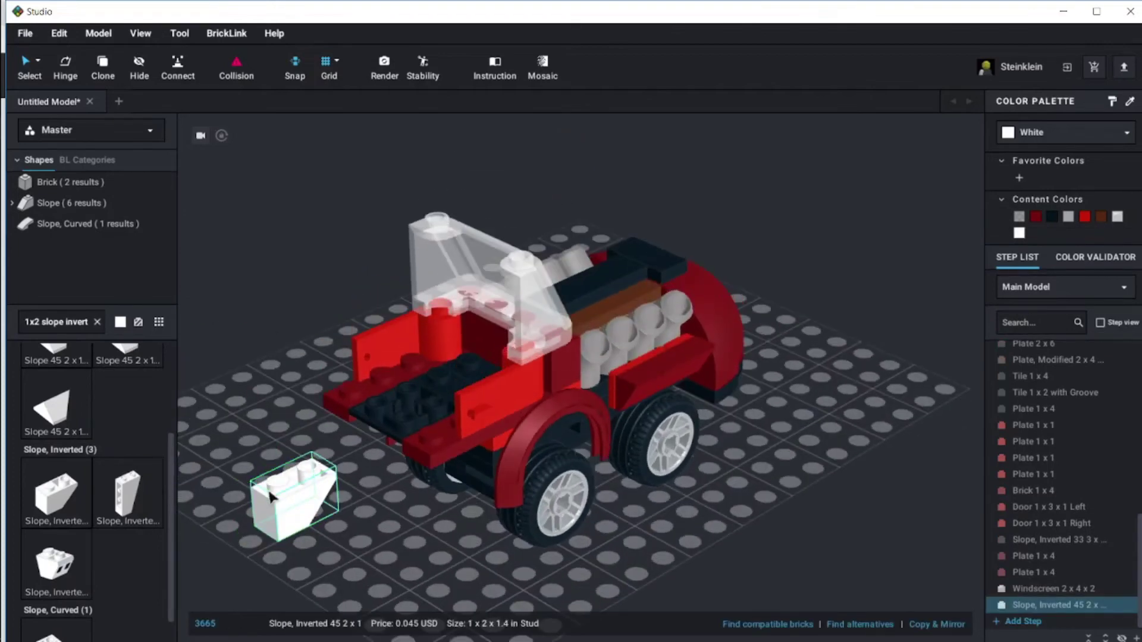
pyautogui.moveTo(277, 499); pyautogui.dragTo(444, 481)
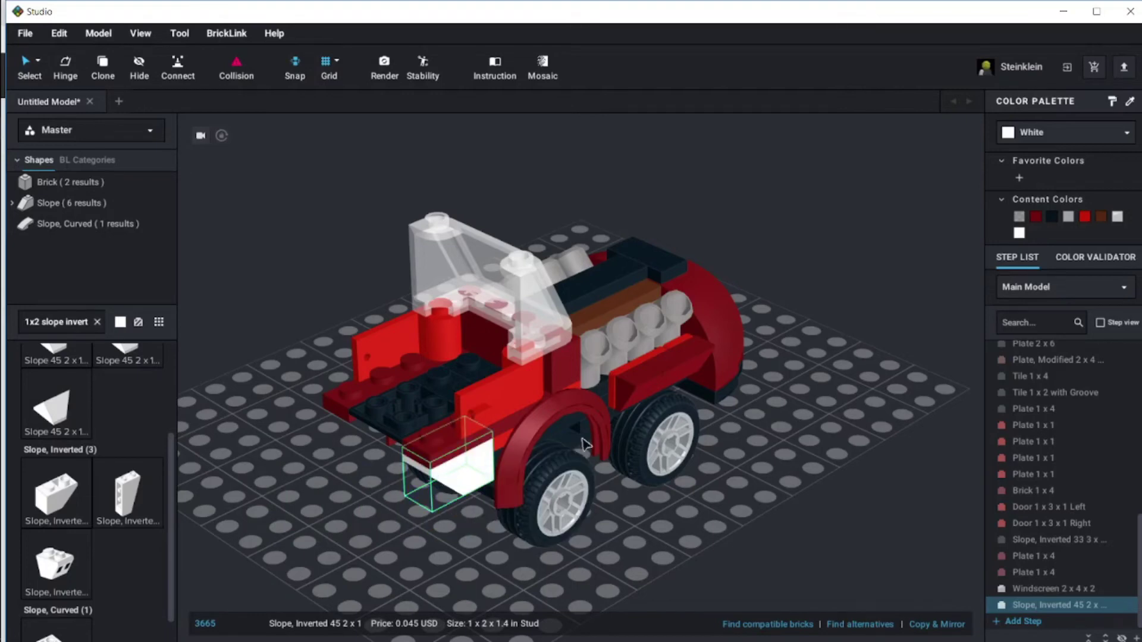
pyautogui.click(1037, 223)
pyautogui.click(821, 453)
# Copy the dark red inverted slope and attach the duplicate beneath the outer end of the opposite cabin side plate
pyautogui.moveTo(821, 454); pyautogui.dragTo(858, 445, button='right')
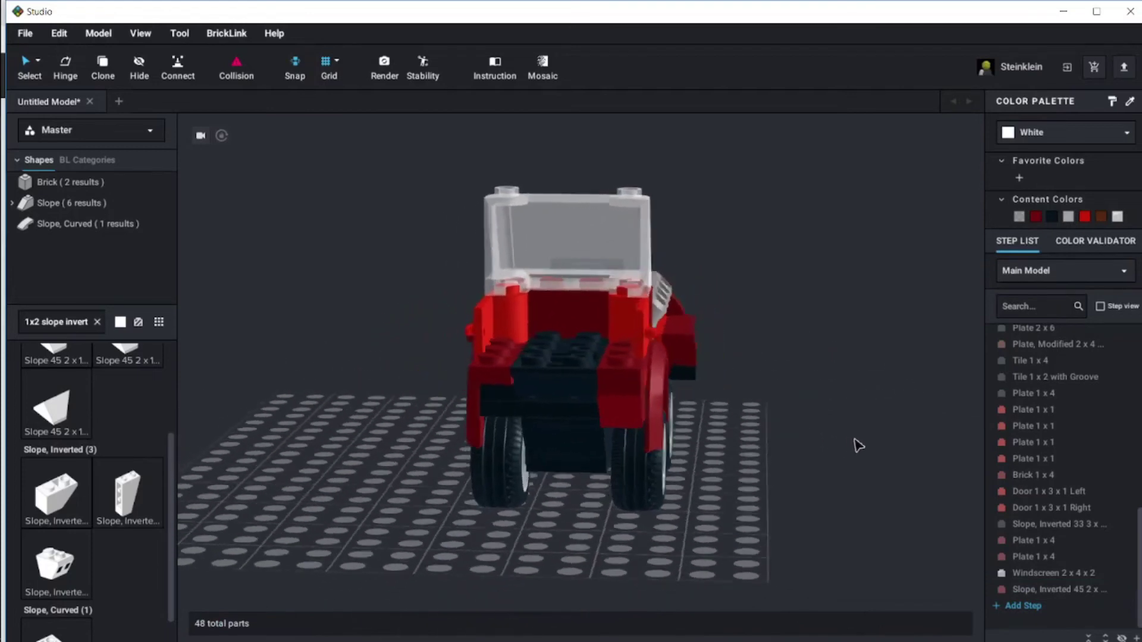
pyautogui.click(662, 400)
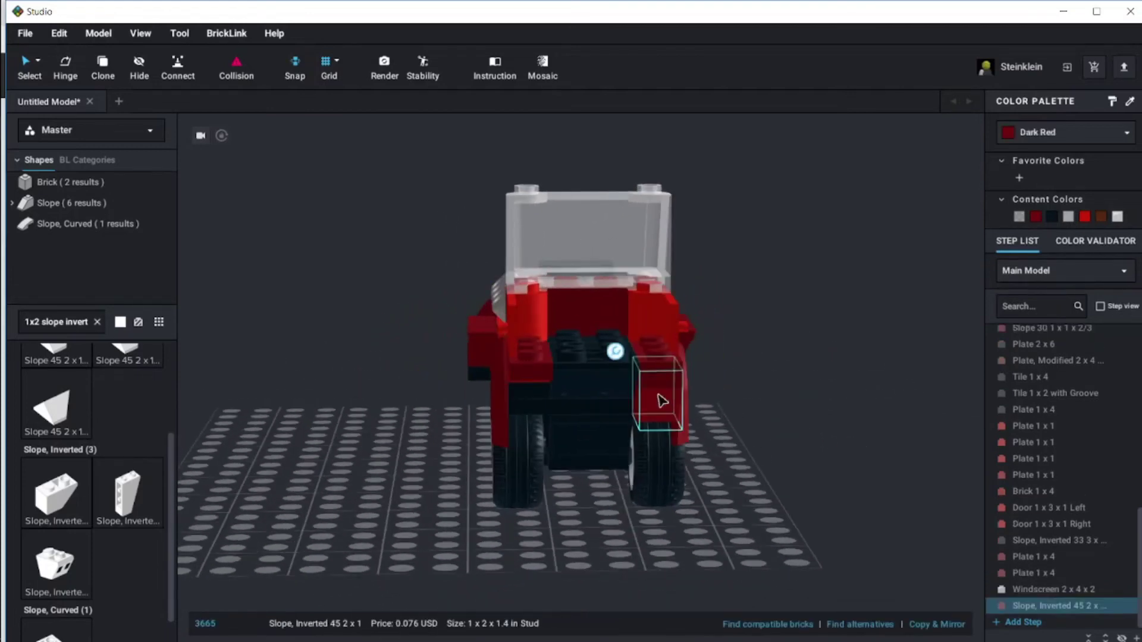
pyautogui.hotkey('ctrl', 'c')
pyautogui.hotkey('ctrl', 'v')
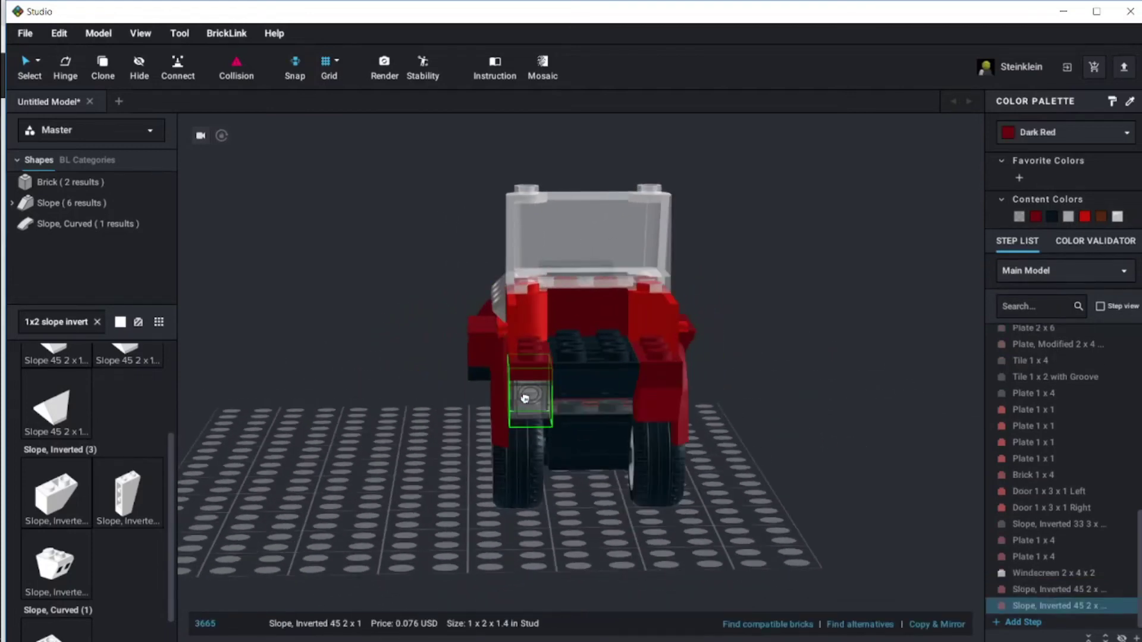
pyautogui.moveTo(571, 408); pyautogui.dragTo(726, 396, button='right')
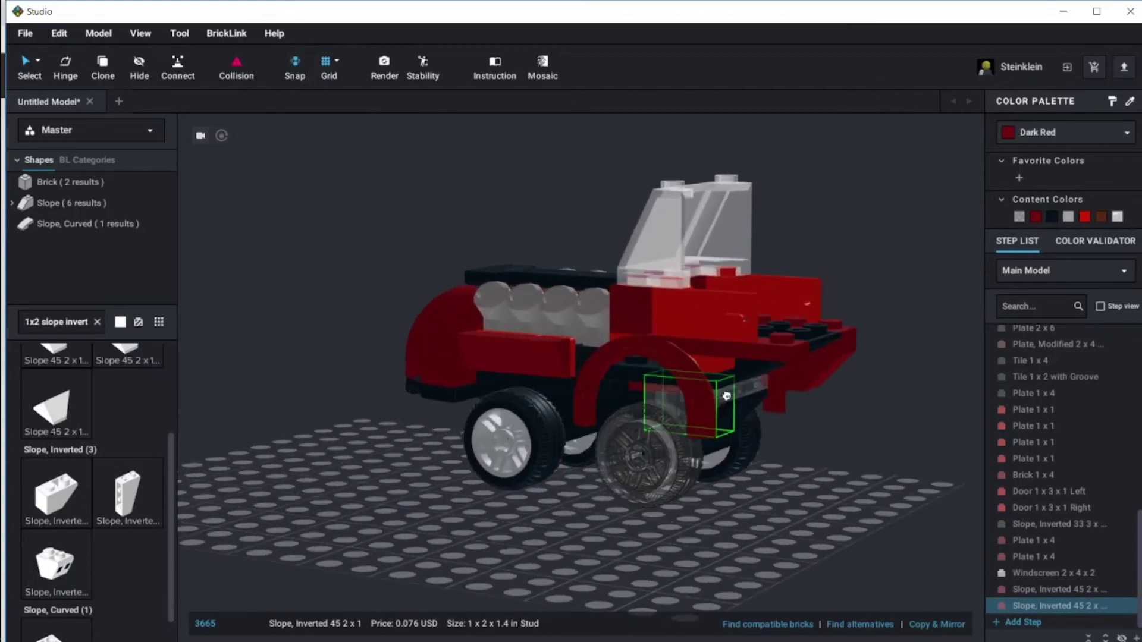
pyautogui.click(767, 381)
pyautogui.click(892, 471)
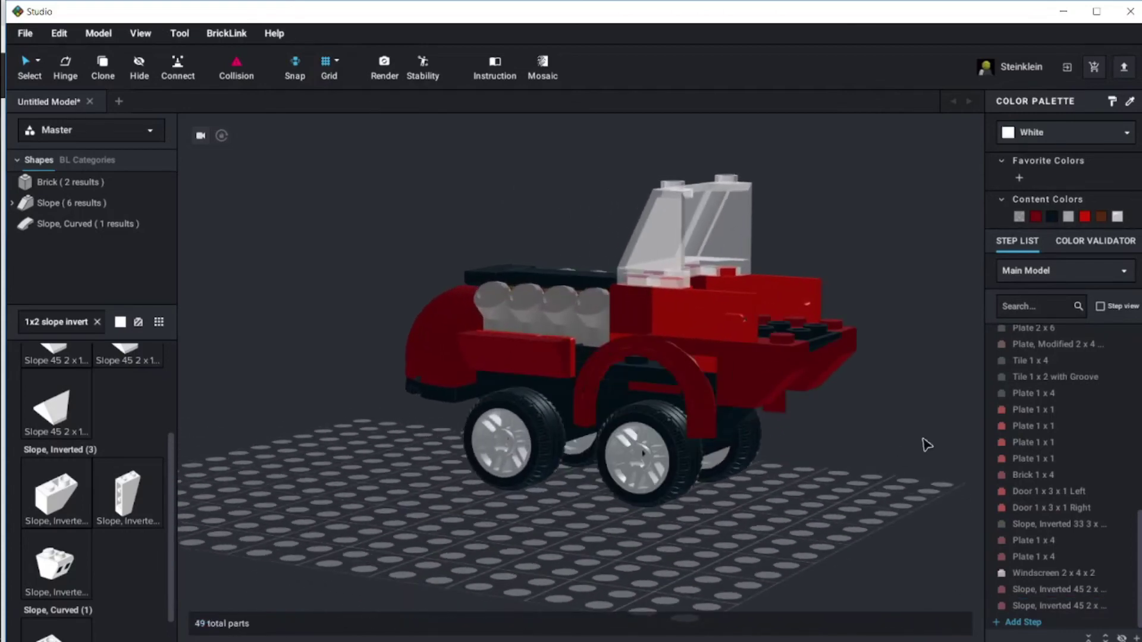
# Search the parts library for "steer" and place a Steering Stand 1 x 2 with Black Steering Wheel in the cabin at the windscreen
pyautogui.moveTo(933, 440); pyautogui.dragTo(847, 456, button='right')
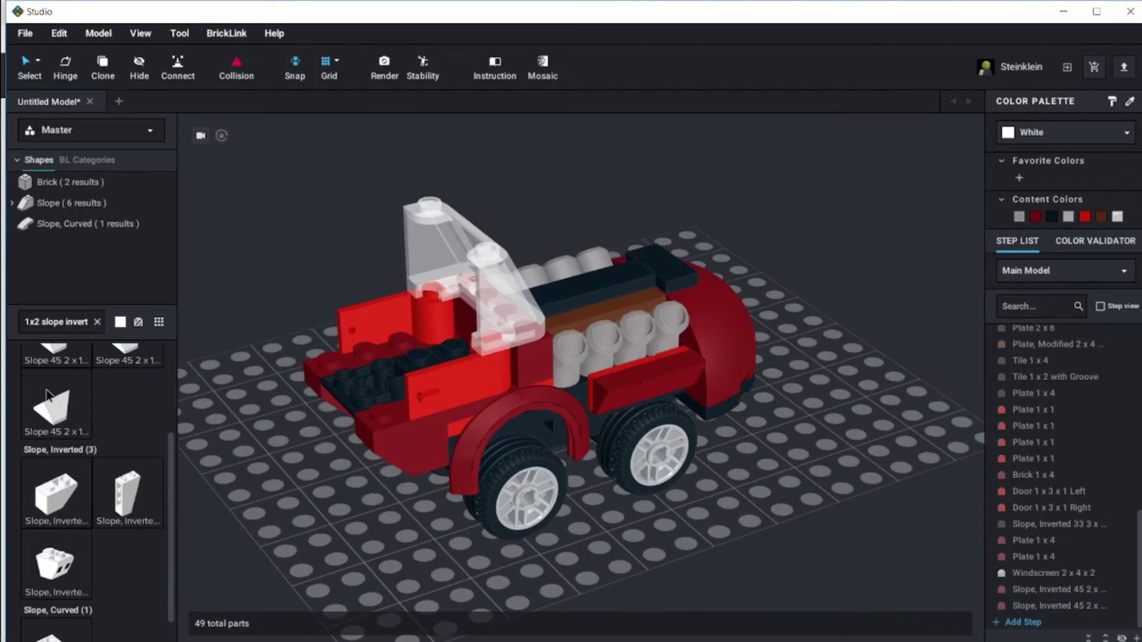
pyautogui.click(53, 322)
pyautogui.write('steer')
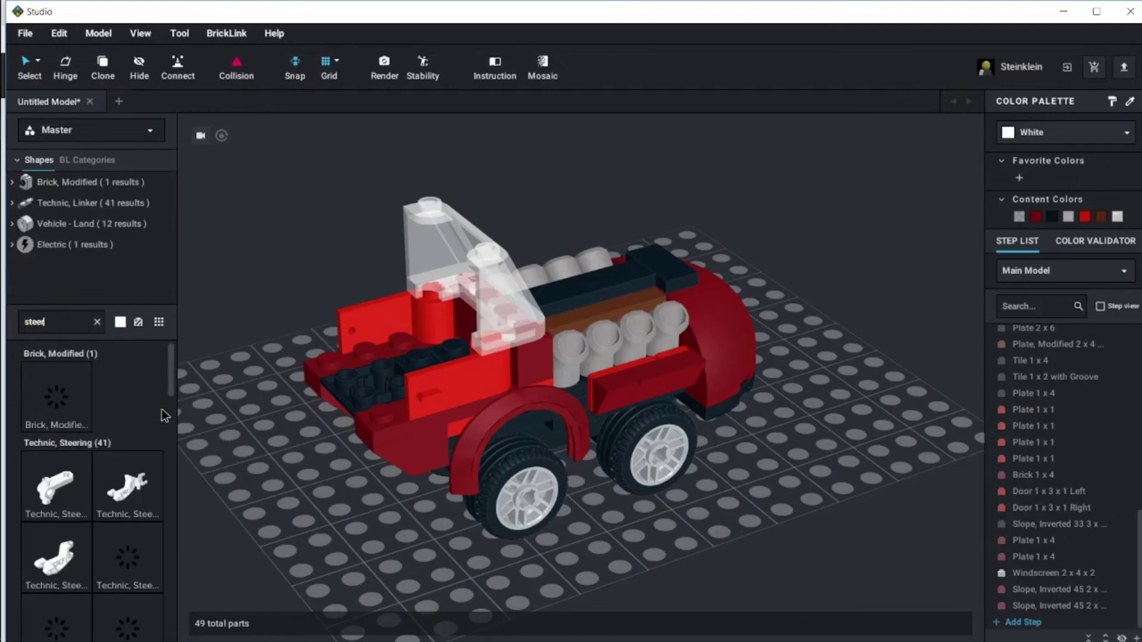
pyautogui.moveTo(173, 373); pyautogui.dragTo(181, 616)
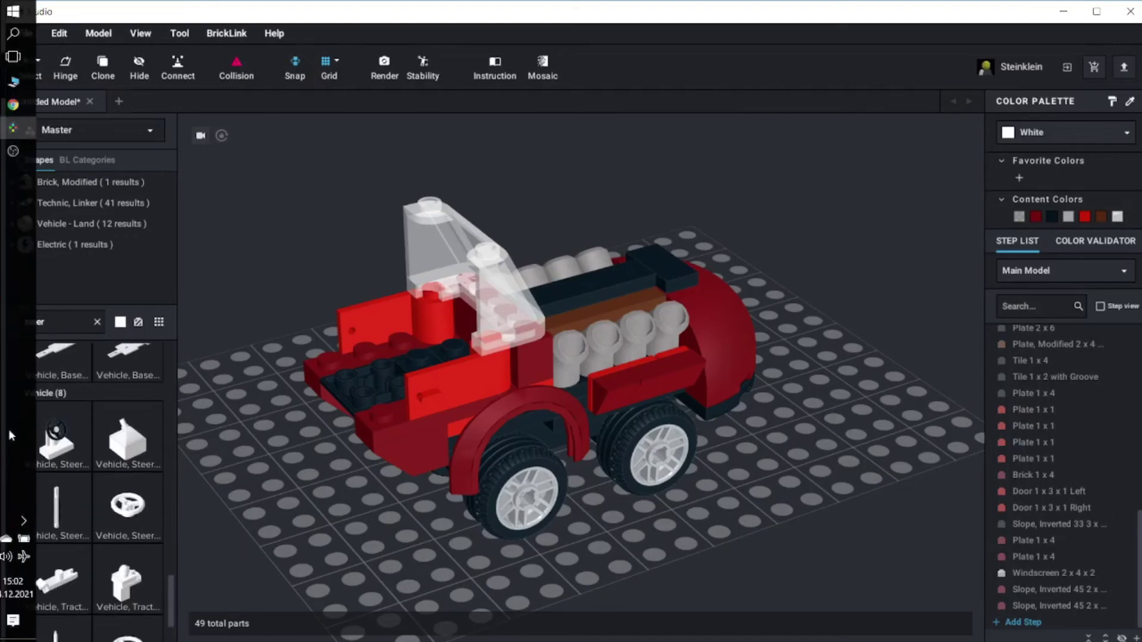
pyautogui.moveTo(67, 446); pyautogui.dragTo(459, 342)
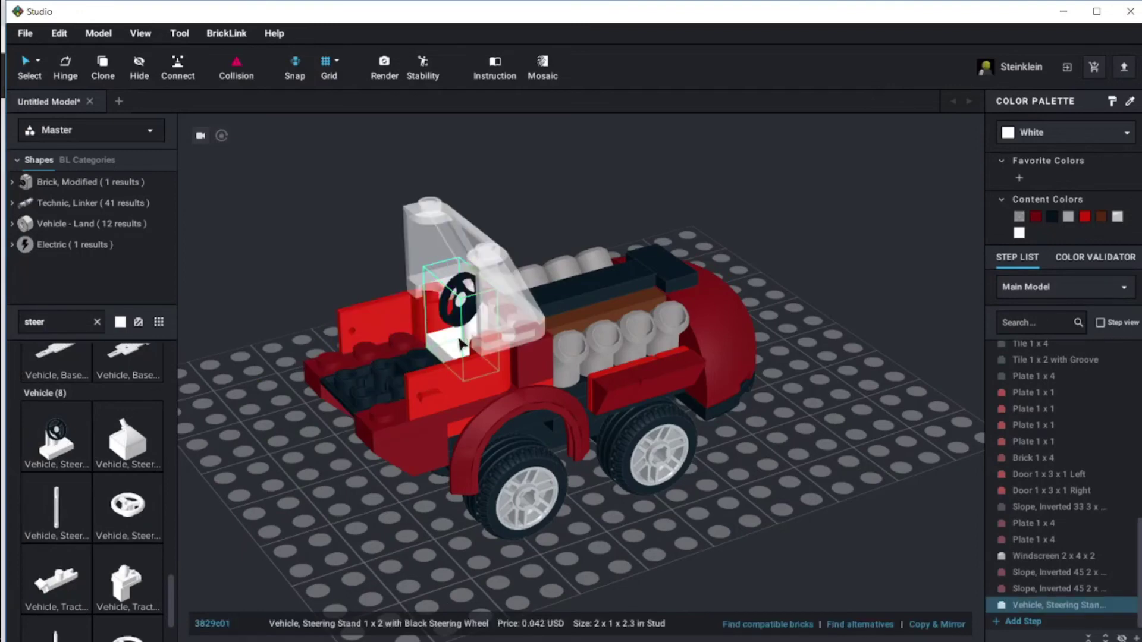
# Try Light Gray and Light Bluish Gray on the steering stand
pyautogui.click(1038, 134)
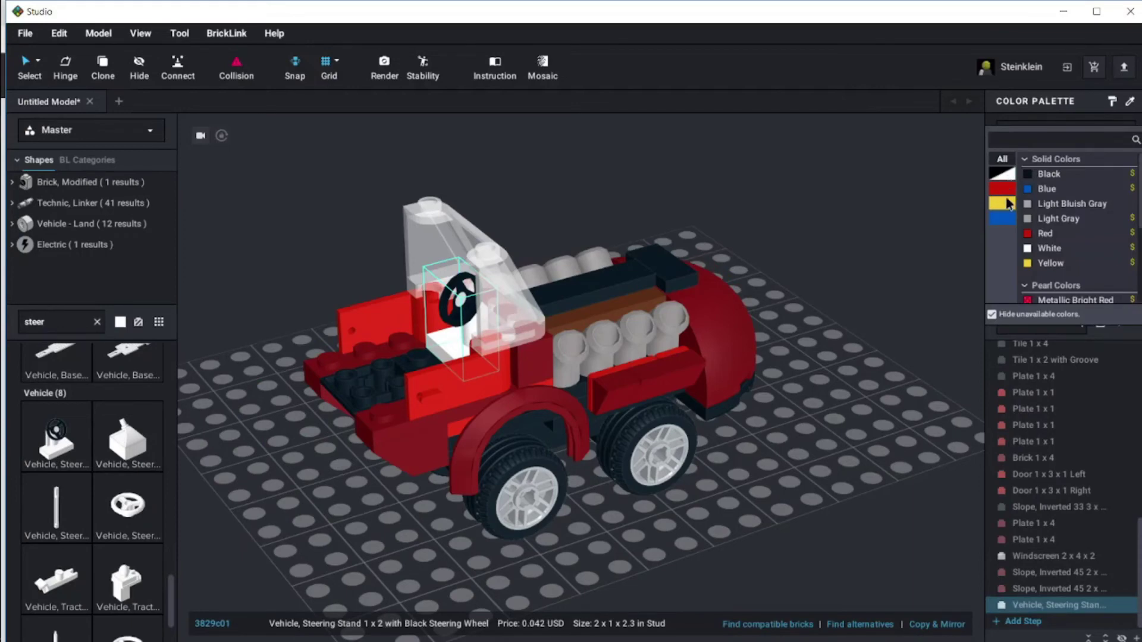
pyautogui.click(1002, 175)
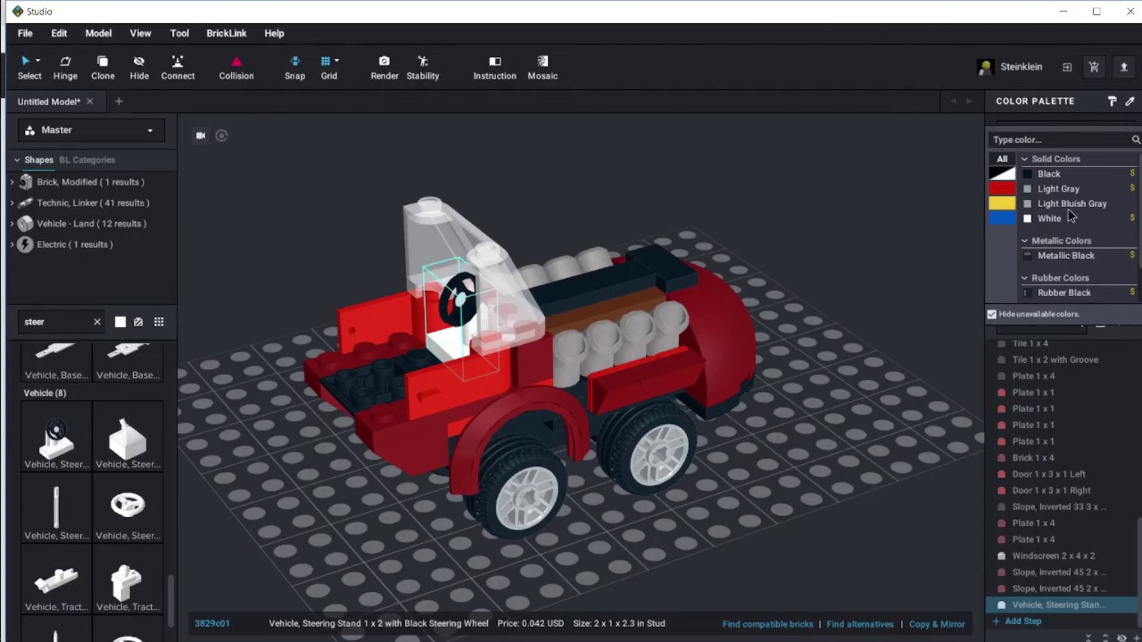
pyautogui.click(1061, 189)
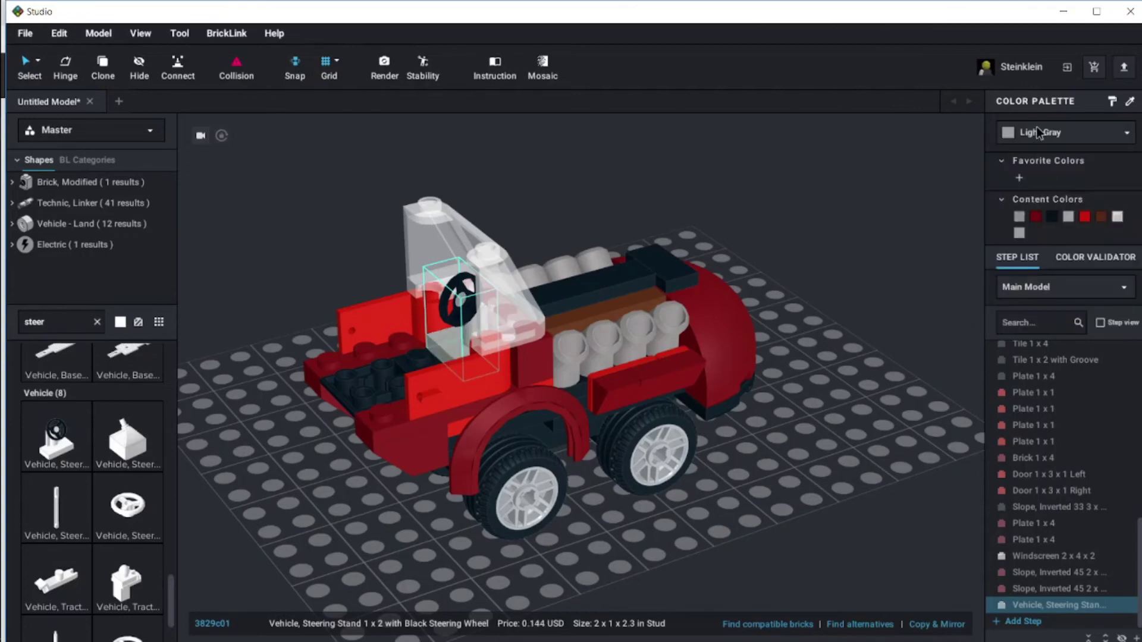
pyautogui.click(1035, 126)
pyautogui.click(1057, 201)
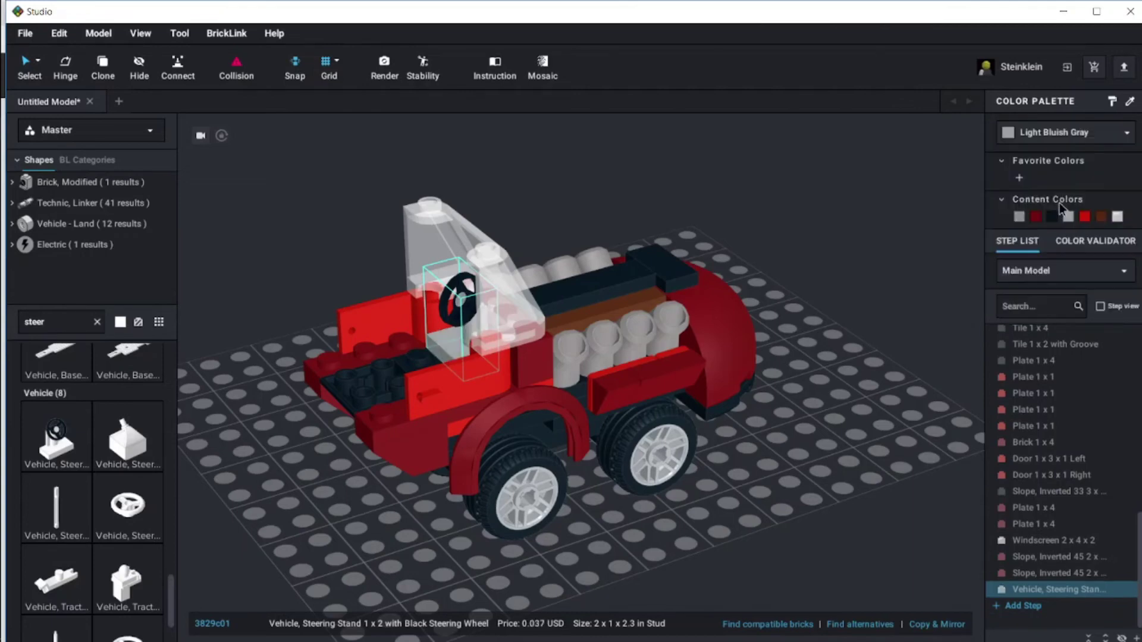
# Color the steering stand in the cabin Yellow
pyautogui.click(1040, 137)
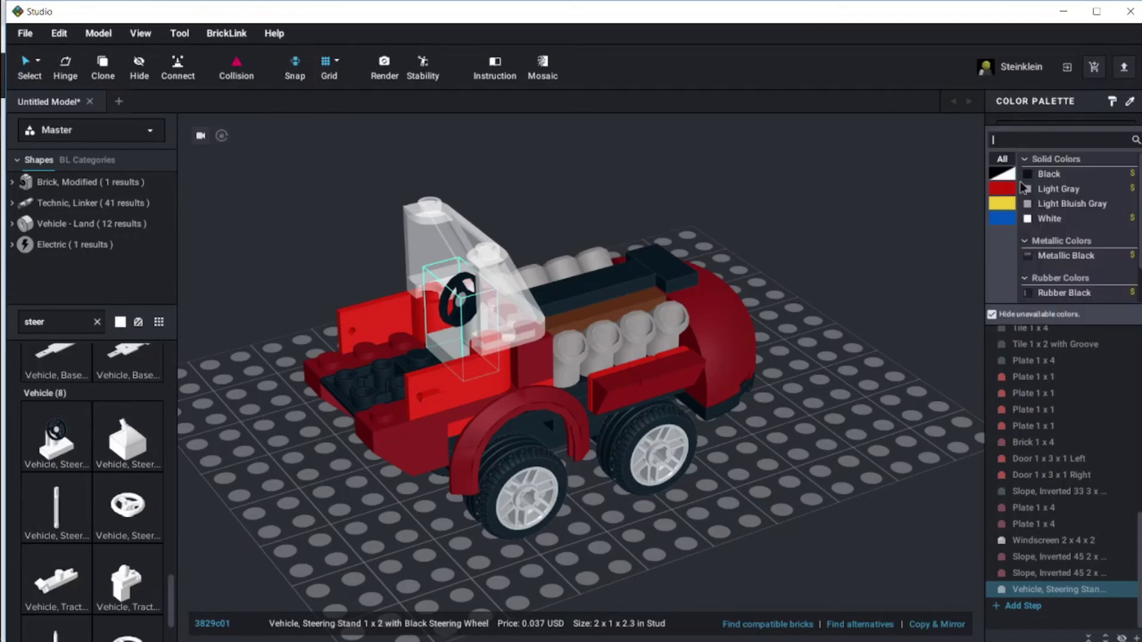
pyautogui.click(1008, 221)
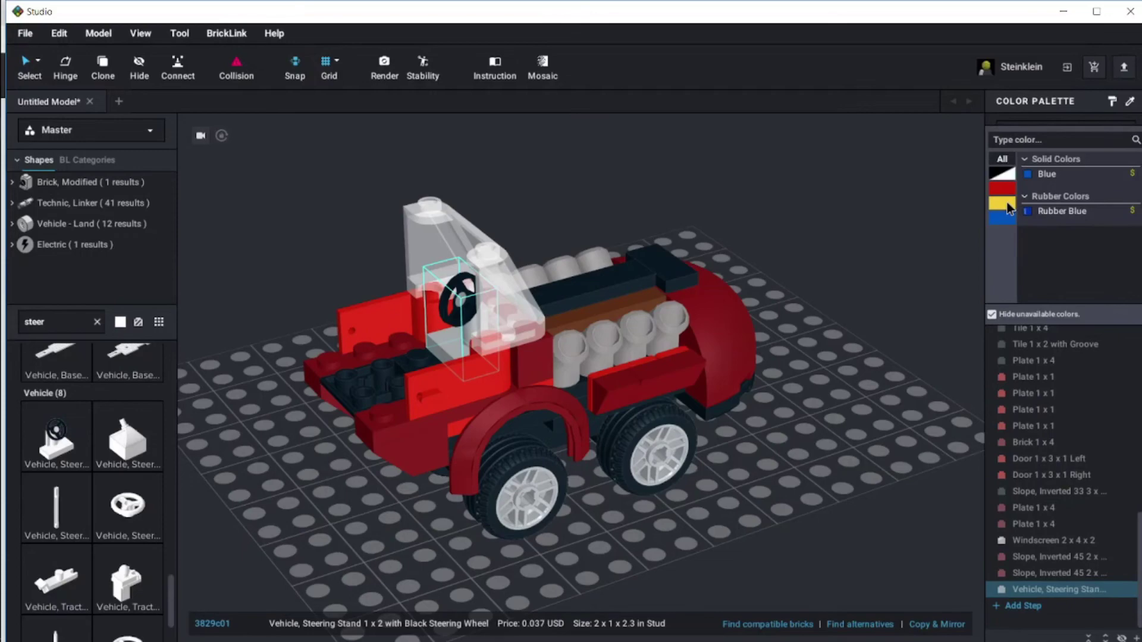
pyautogui.click(1009, 208)
pyautogui.click(1062, 176)
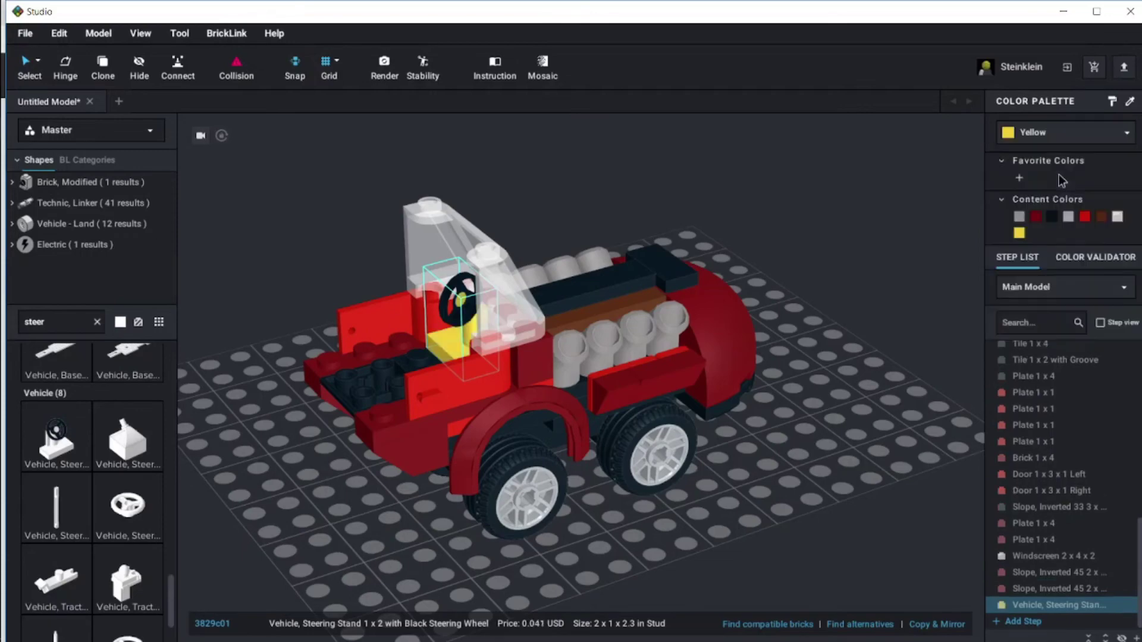
pyautogui.click(882, 315)
# Try a copy of the dark red 1 x 4 brick across the cabin's open end, and delete it
pyautogui.moveTo(882, 318); pyautogui.dragTo(633, 328, button='right')
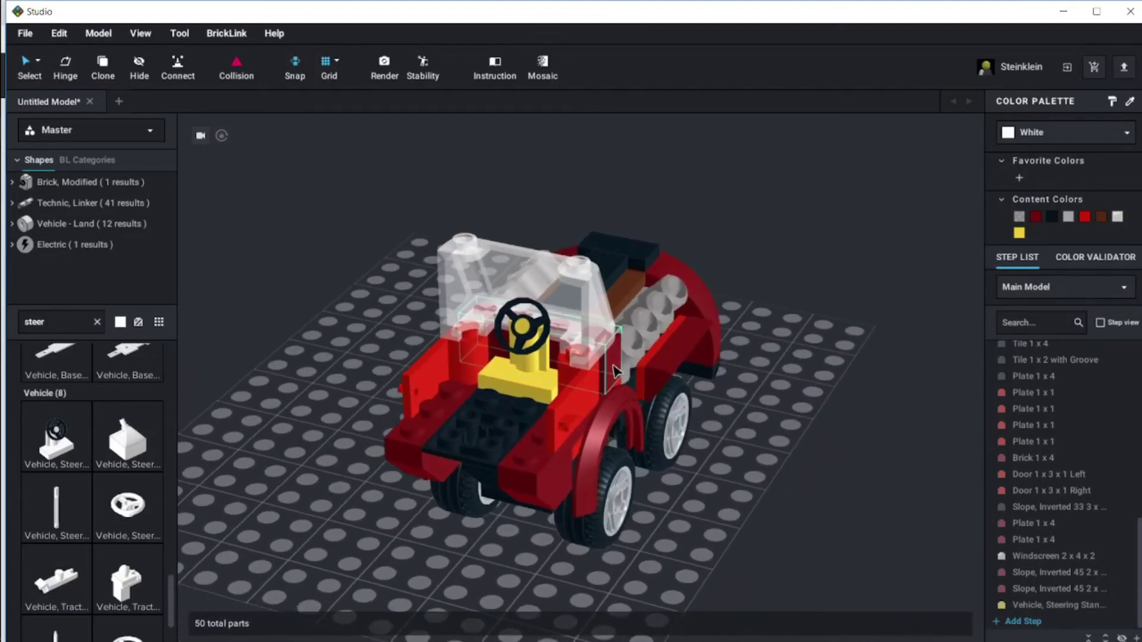
pyautogui.click(614, 370)
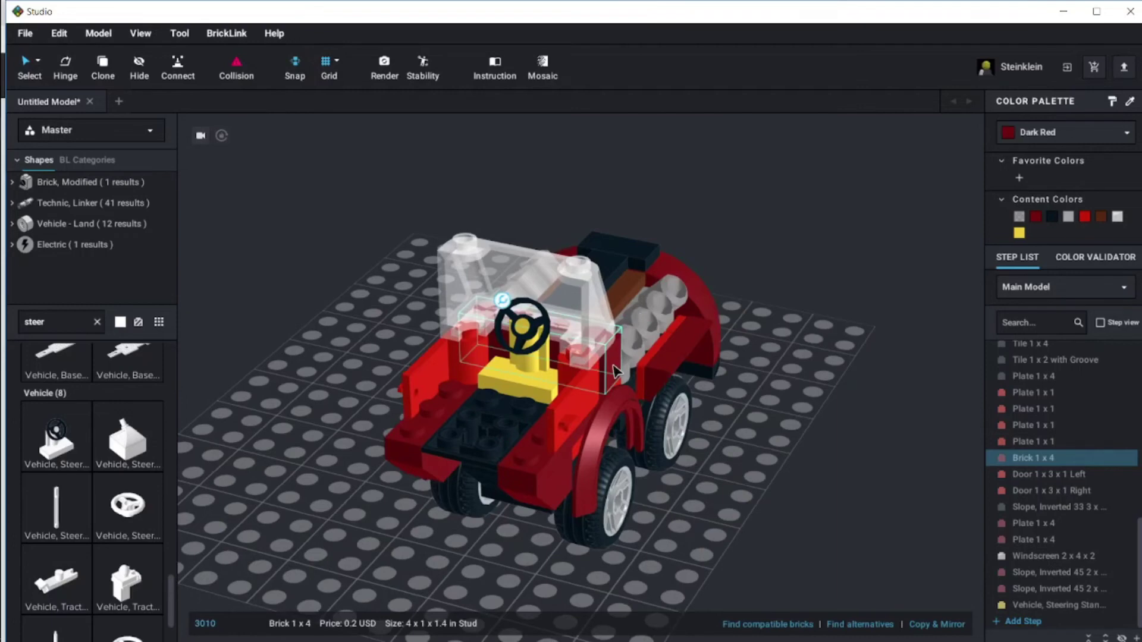
pyautogui.moveTo(616, 369); pyautogui.dragTo(523, 420)
pyautogui.click(302, 532)
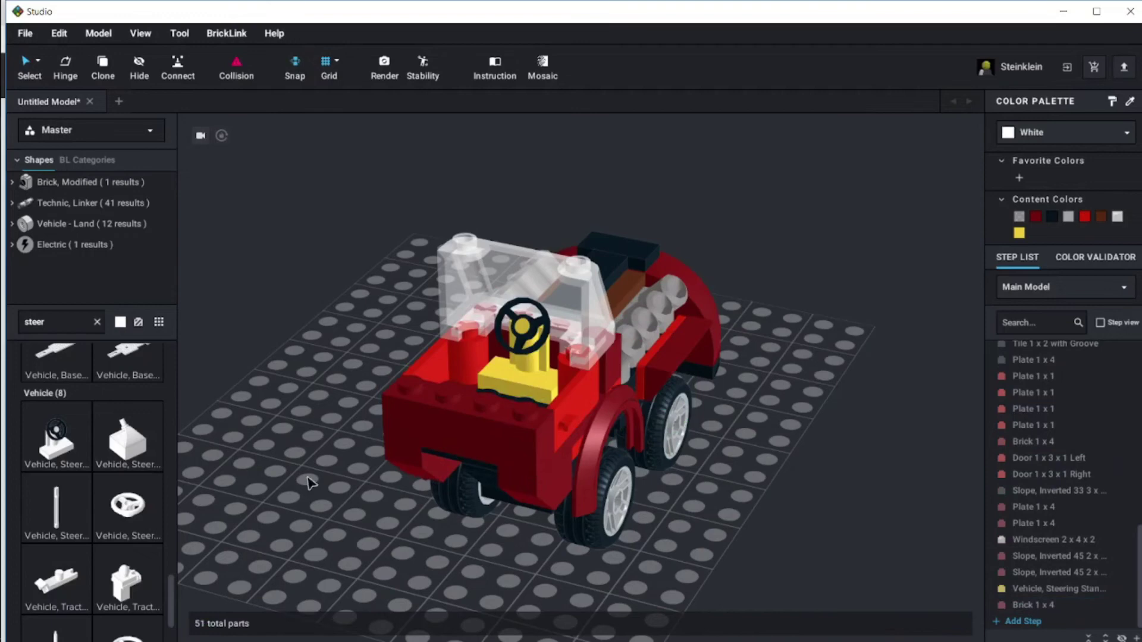
pyautogui.moveTo(308, 481); pyautogui.dragTo(336, 464, button='right')
pyautogui.click(370, 428)
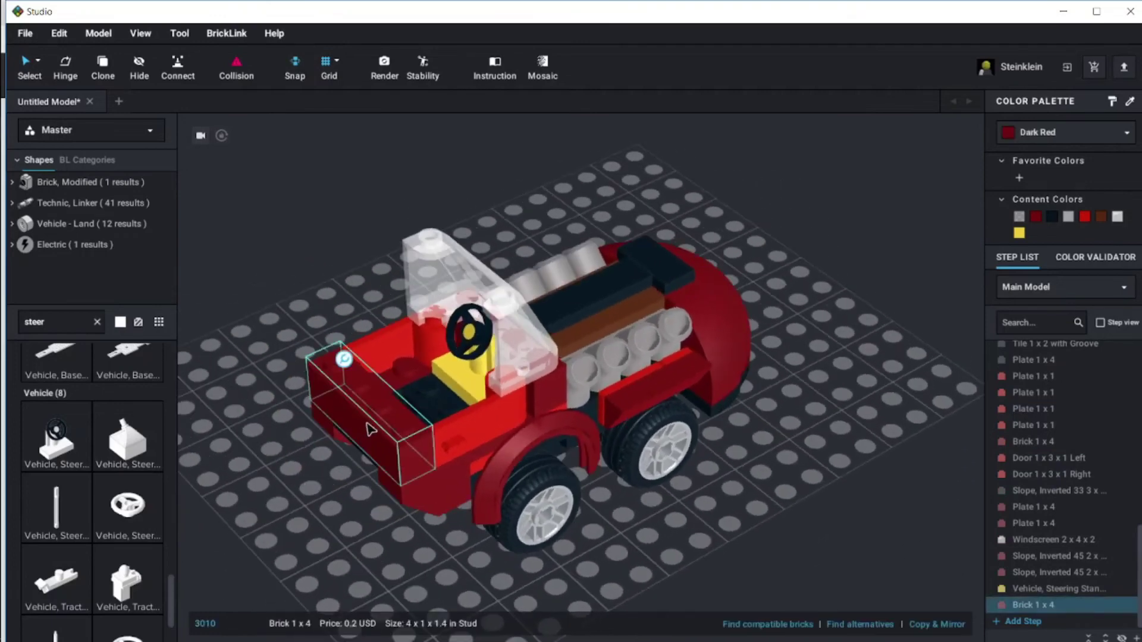
pyautogui.press('Delete')
# Search the parts for "1x4 panel", try a Panel 1 x 4 x 3 across the cabin's open end, and delete it
pyautogui.doubleClick(62, 321)
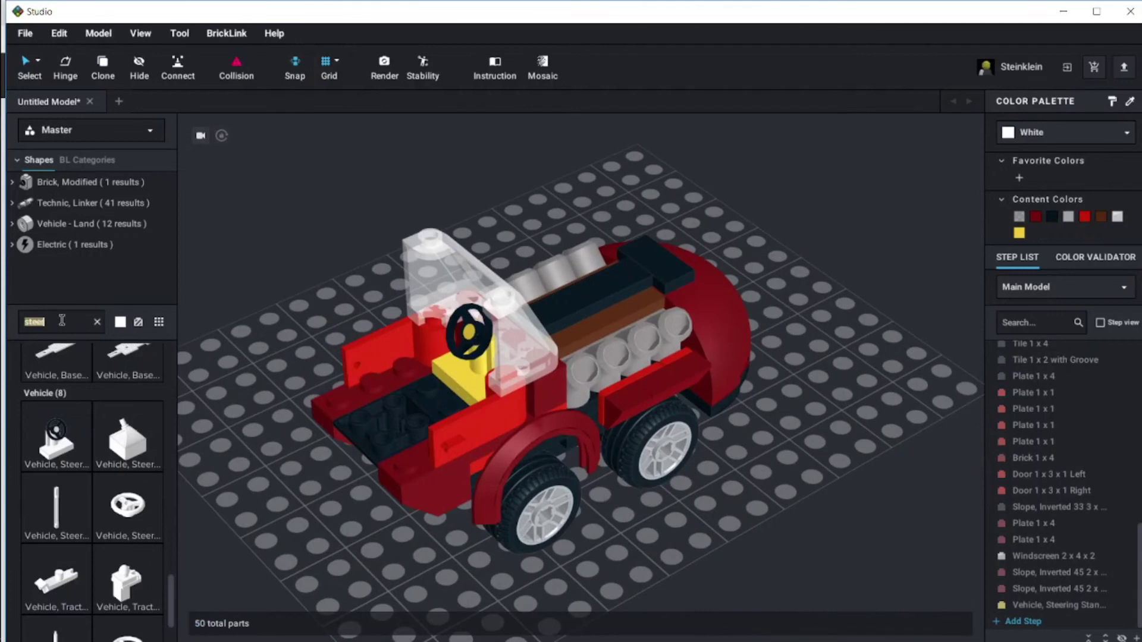
pyautogui.write('1x4 panel')
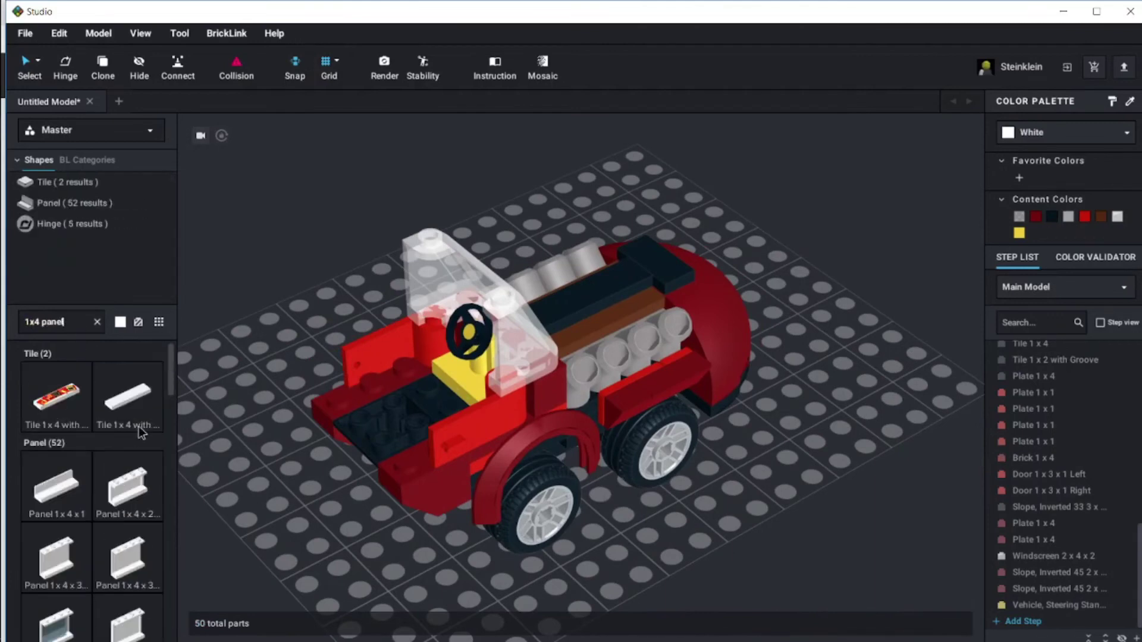
pyautogui.moveTo(127, 556); pyautogui.dragTo(370, 346)
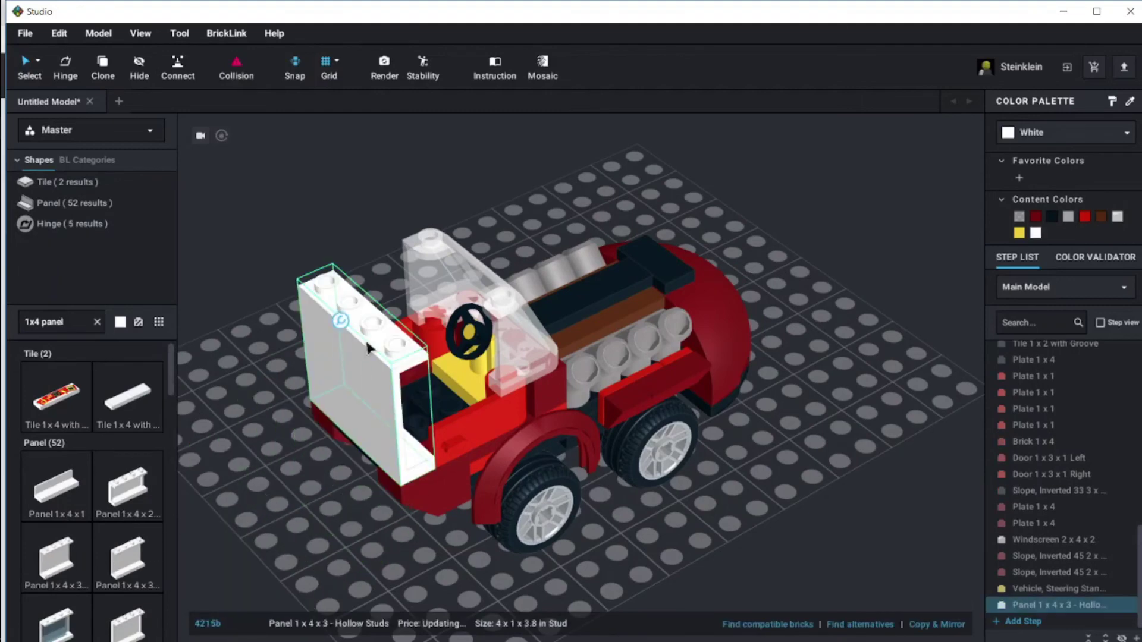
pyautogui.hotkey('ctrl', 'c')
pyautogui.hotkey('ctrl', 'v')
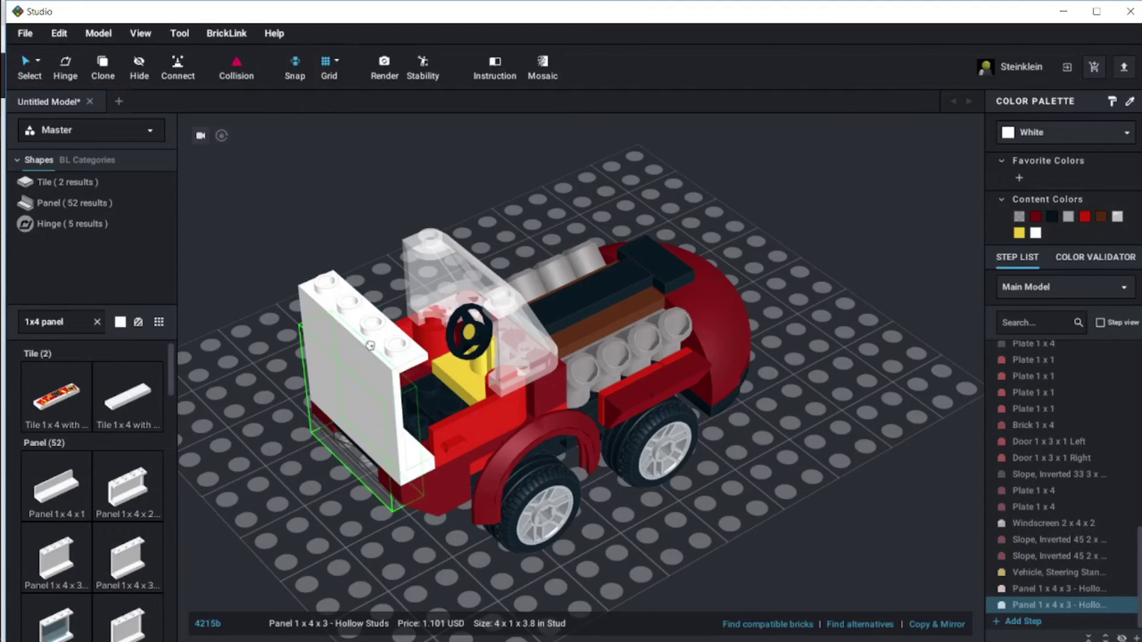
pyautogui.press('Escape')
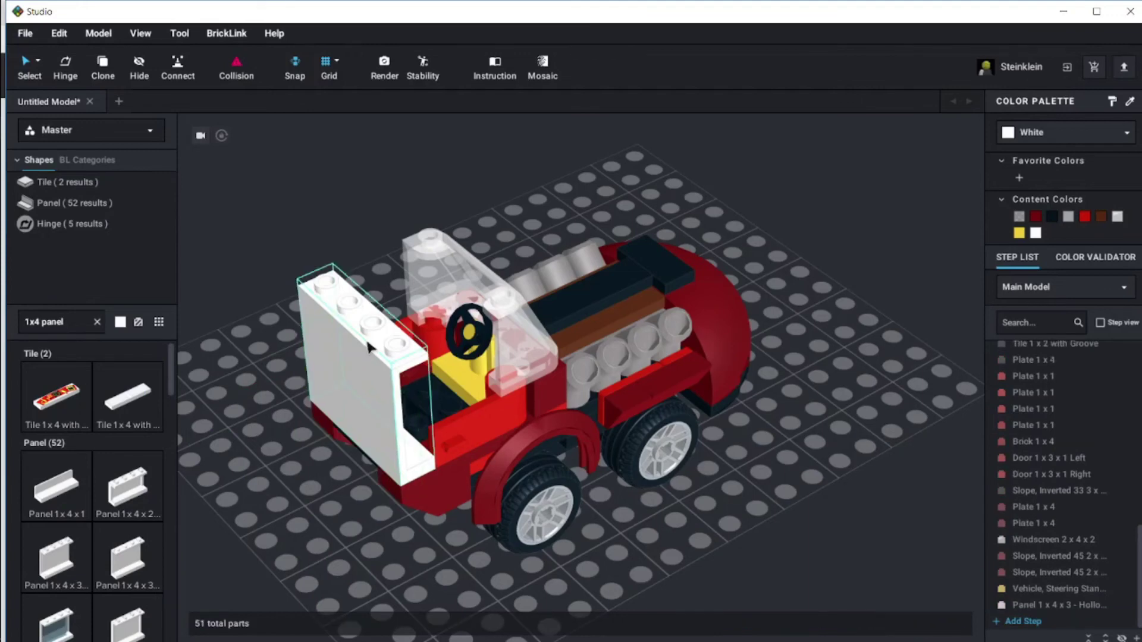
pyautogui.click(368, 346)
pyautogui.press('Delete')
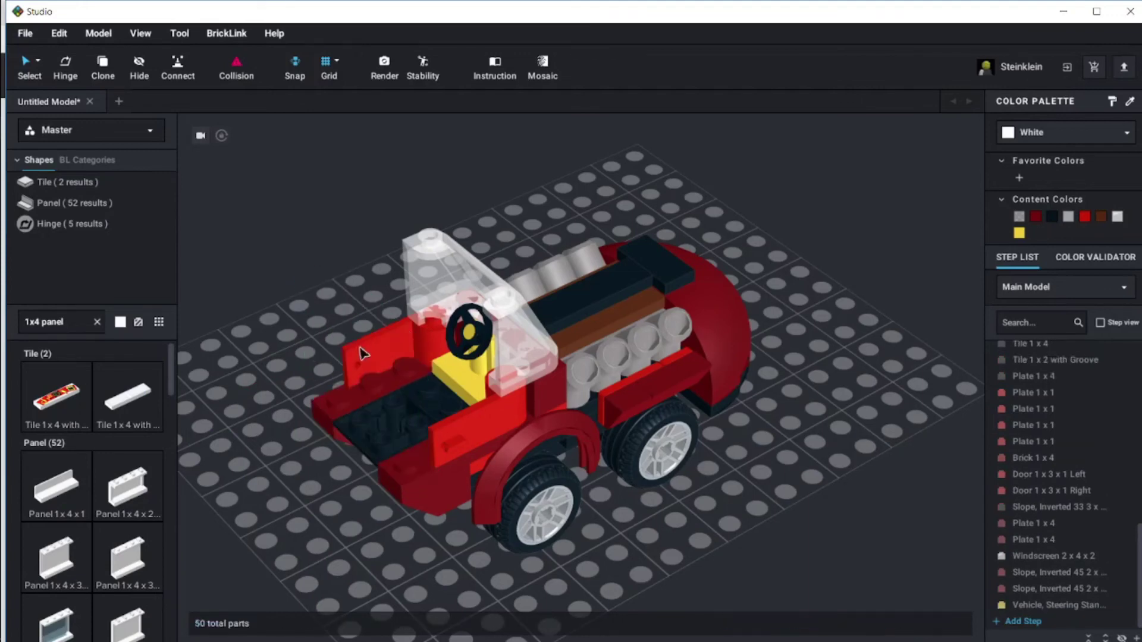
# Search the parts for "1x2 panel" and place a Panel 1 x 2 x 3 in the middle of the cabin's open end
pyautogui.moveTo(240, 394)
pyautogui.mouseDown(button='right')
pyautogui.moveTo(262, 365)
pyautogui.moveTo(310, 377)
pyautogui.moveTo(244, 381)
pyautogui.mouseUp(button='right')
pyautogui.moveTo(169, 378)
pyautogui.mouseDown()
pyautogui.moveTo(174, 470)
pyautogui.moveTo(174, 362)
pyautogui.mouseUp()
pyautogui.moveTo(41, 322); pyautogui.dragTo(33, 324)
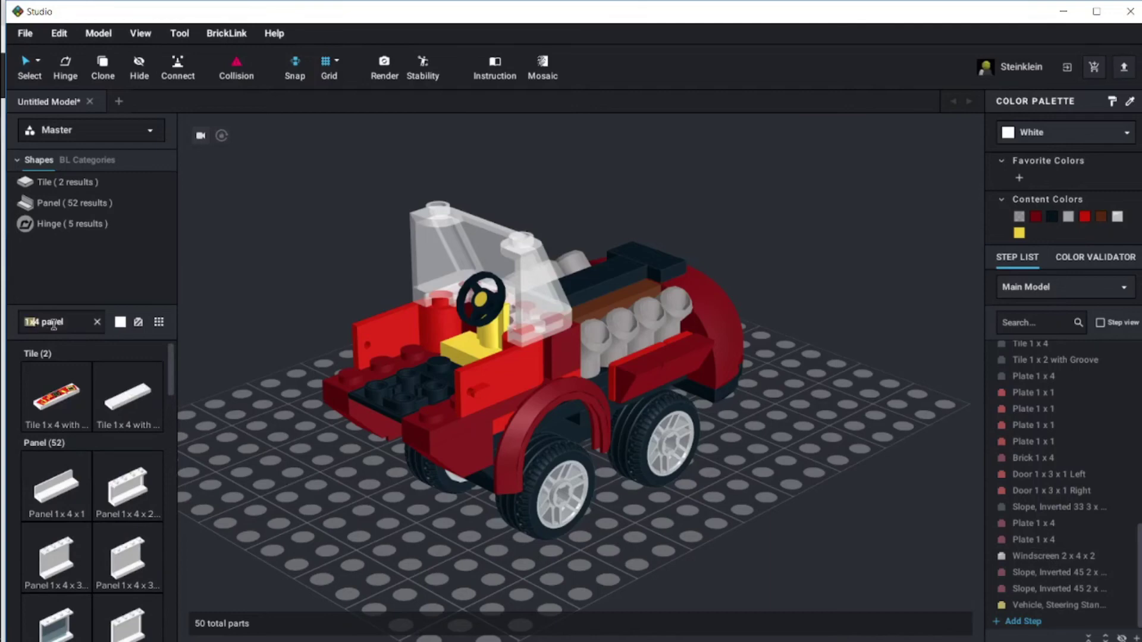
pyautogui.write('1x4')
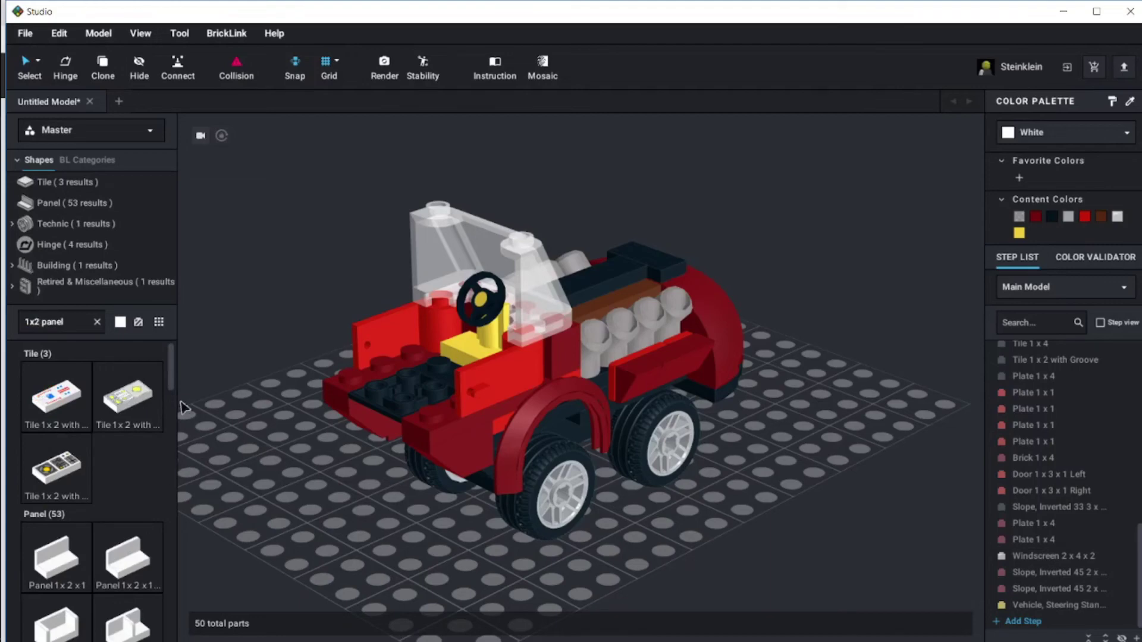
pyautogui.scroll(-3, 173, 368)
pyautogui.scroll(-5, 172, 383)
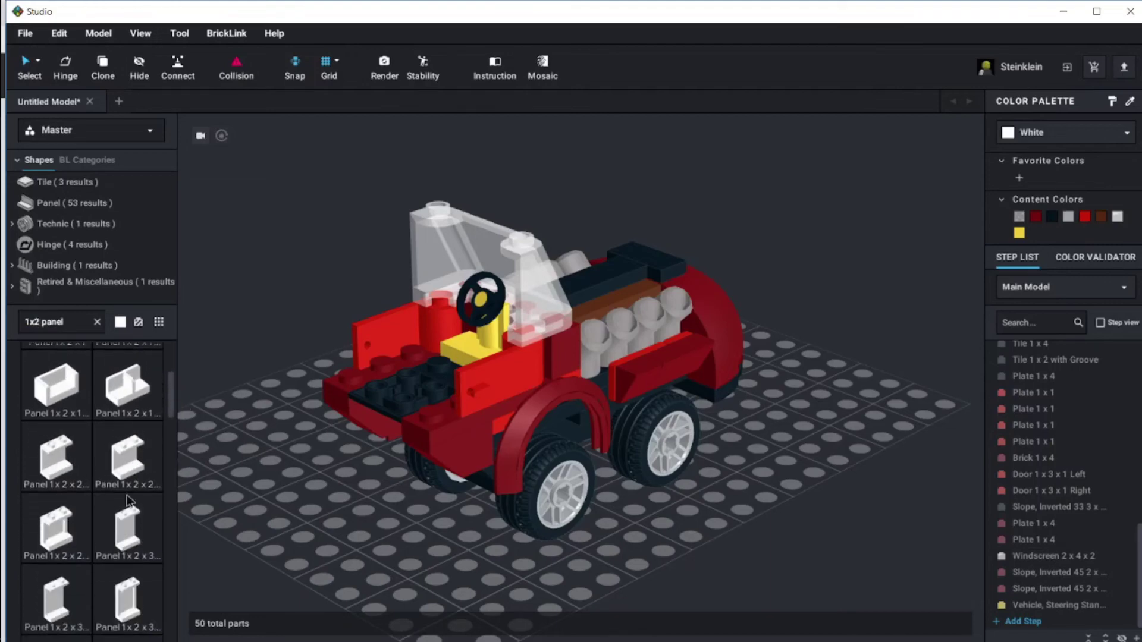
pyautogui.moveTo(126, 524); pyautogui.dragTo(387, 305)
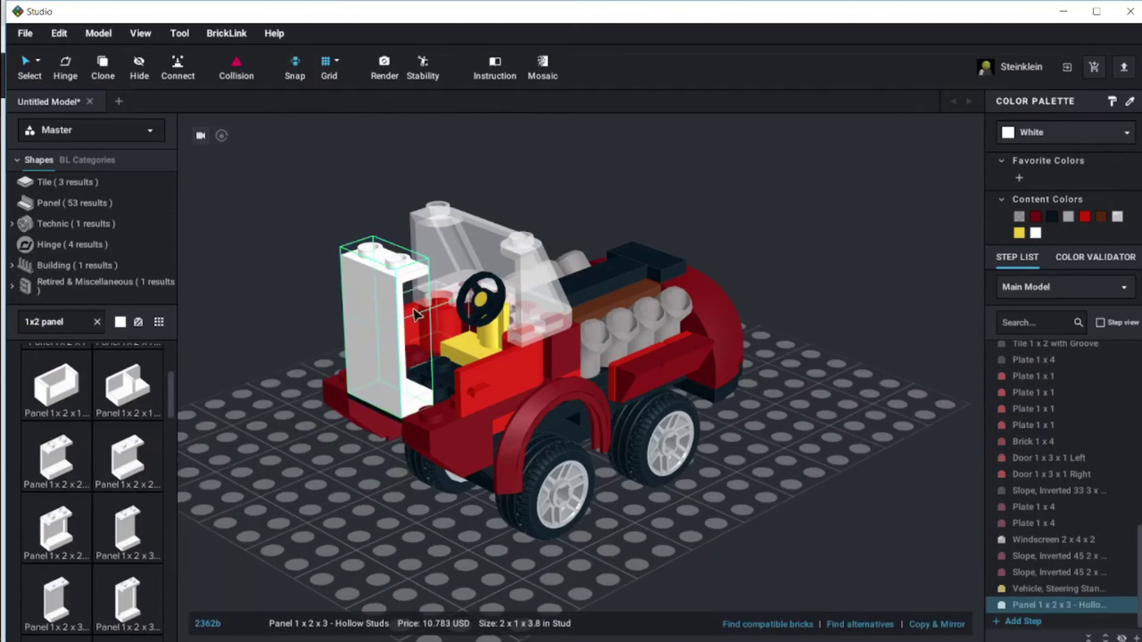
# Color the 1 x 2 x 3 panel at the cabin's end Black
pyautogui.click(1035, 217)
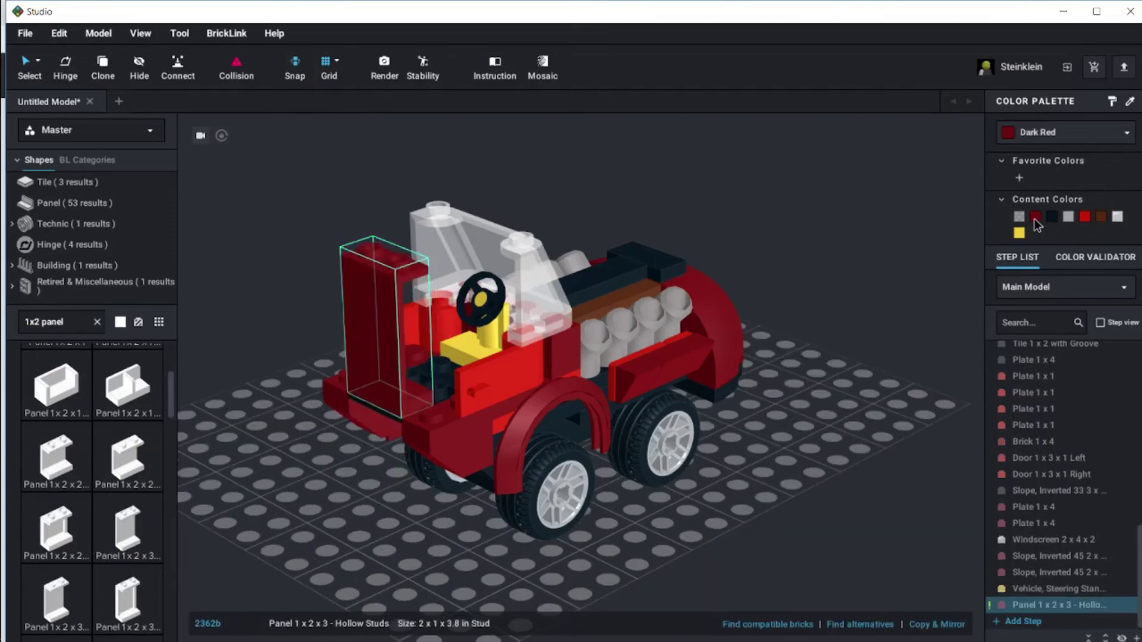
pyautogui.click(1057, 131)
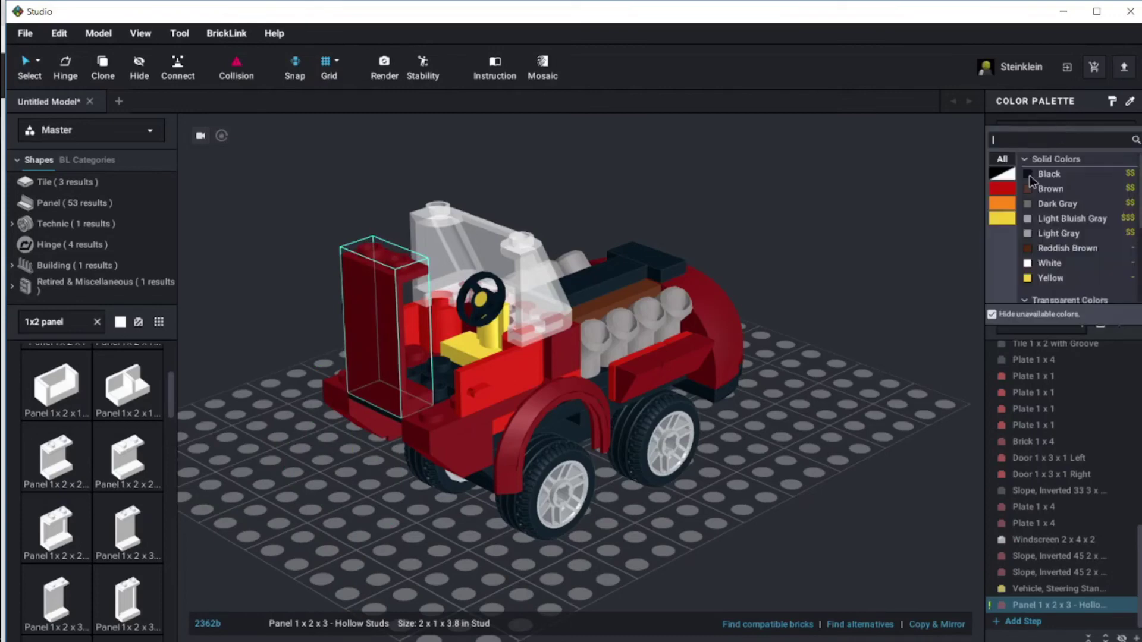
pyautogui.click(1005, 189)
pyautogui.click(1003, 174)
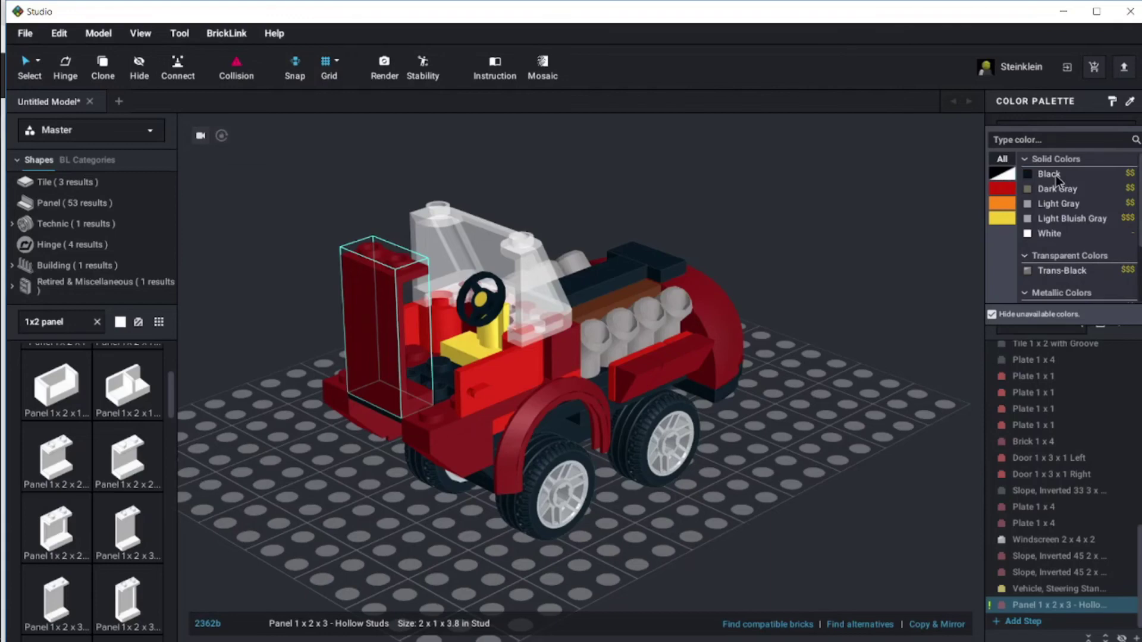
pyautogui.click(1002, 219)
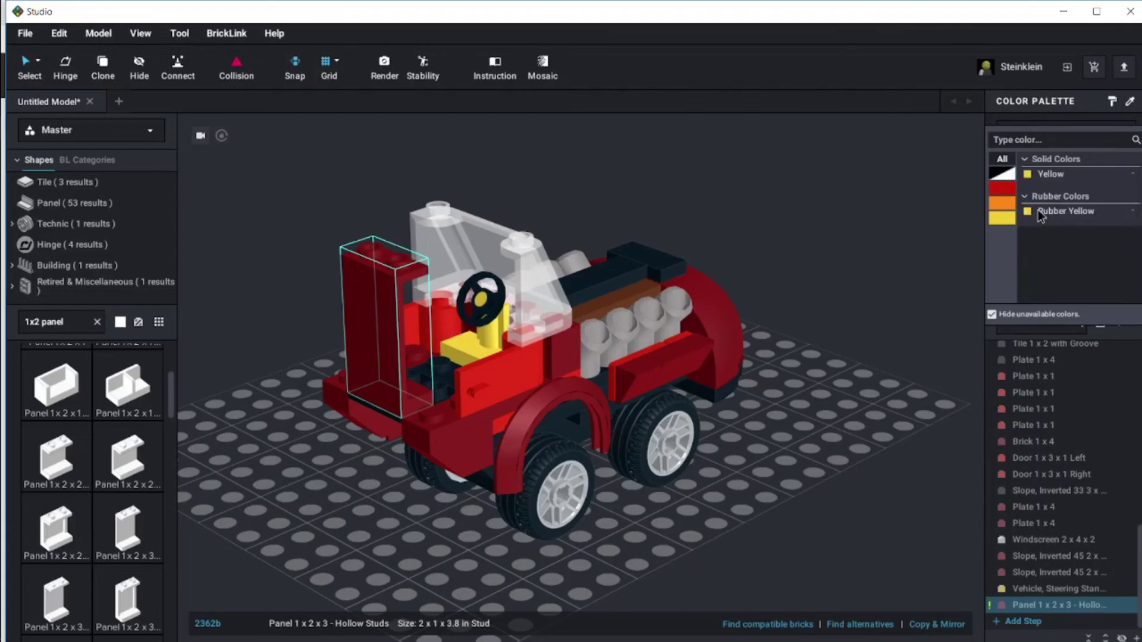
pyautogui.click(1004, 201)
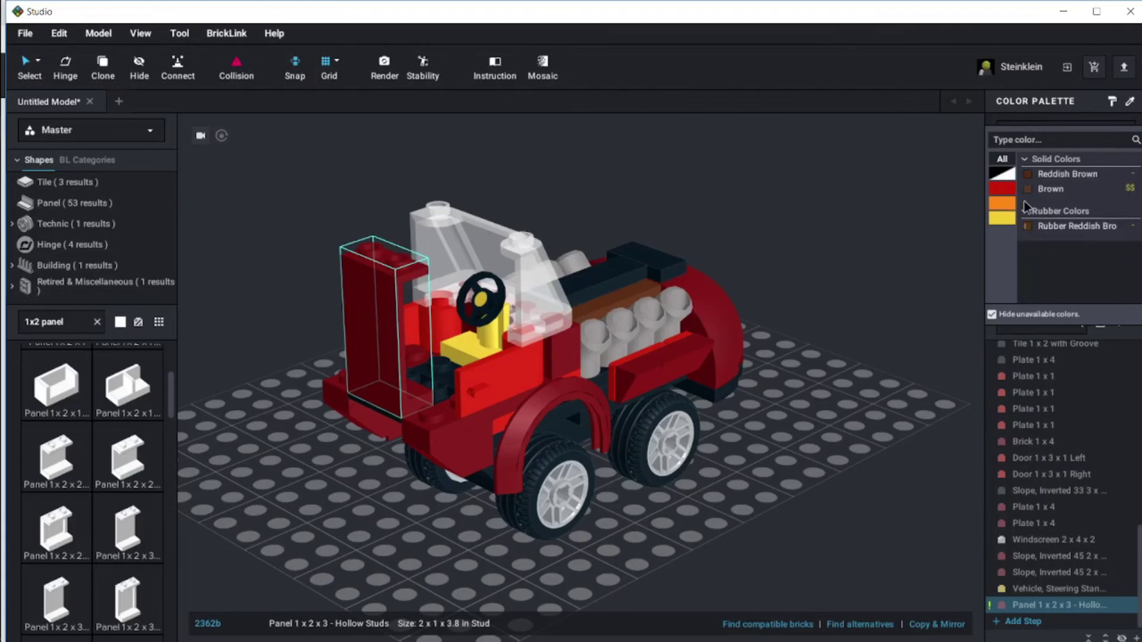
pyautogui.click(1005, 175)
pyautogui.click(1057, 174)
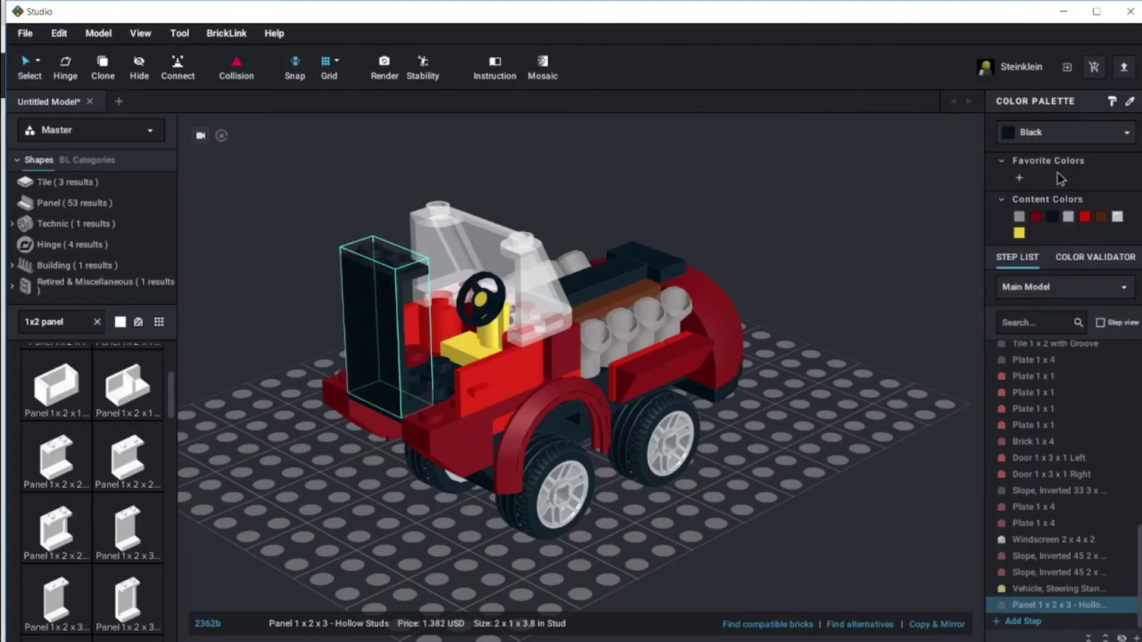
pyautogui.click(866, 386)
# Search the parts for "1x1" and place a Brick 1 x 1 x 3 on each side of the black panel
pyautogui.moveTo(867, 386)
pyautogui.mouseDown(button='right')
pyautogui.moveTo(836, 380)
pyautogui.moveTo(848, 405)
pyautogui.moveTo(858, 397)
pyautogui.mouseUp(button='right')
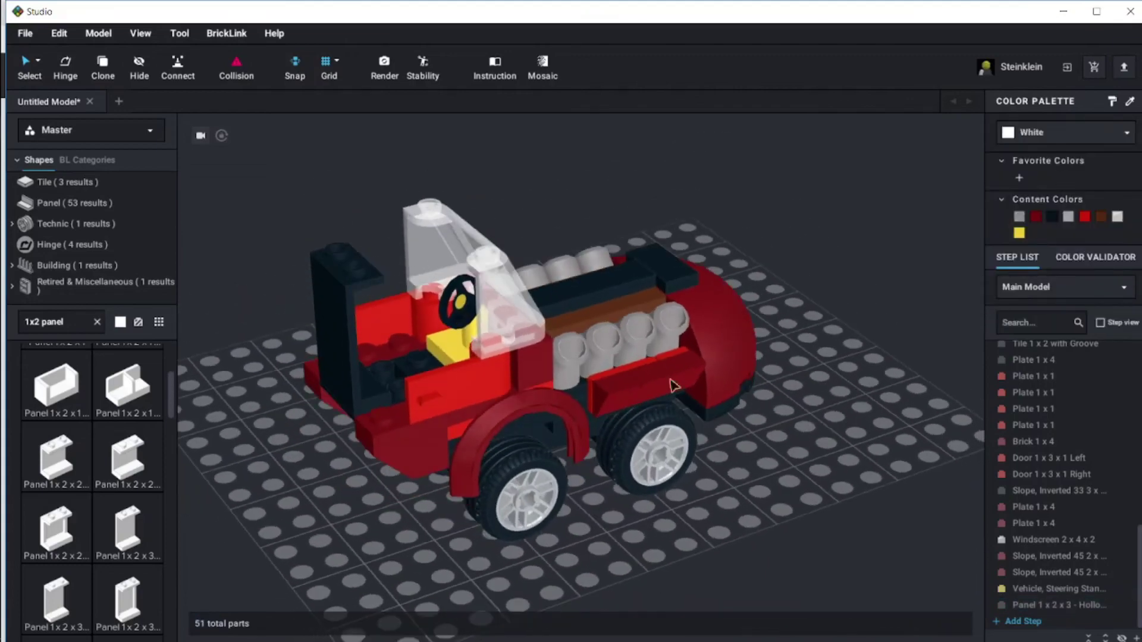
pyautogui.click(64, 321)
pyautogui.write('1x1')
pyautogui.moveTo(124, 402); pyautogui.dragTo(386, 317)
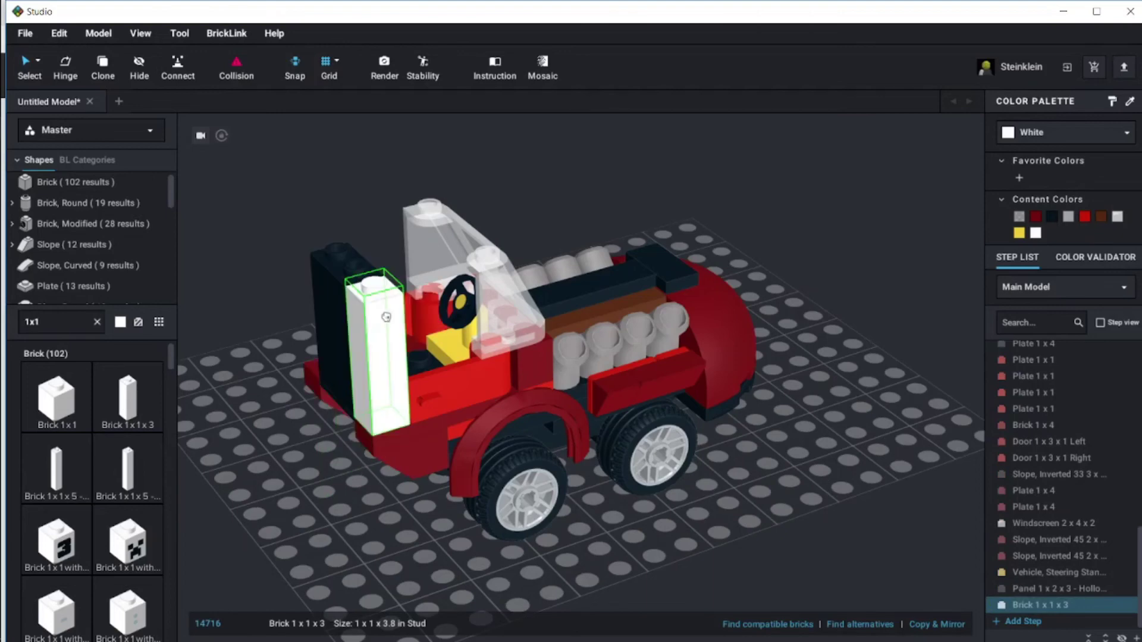
pyautogui.hotkey('ctrl', 'c')
pyautogui.hotkey('ctrl', 'v')
pyautogui.moveTo(386, 317); pyautogui.dragTo(416, 321, button='right')
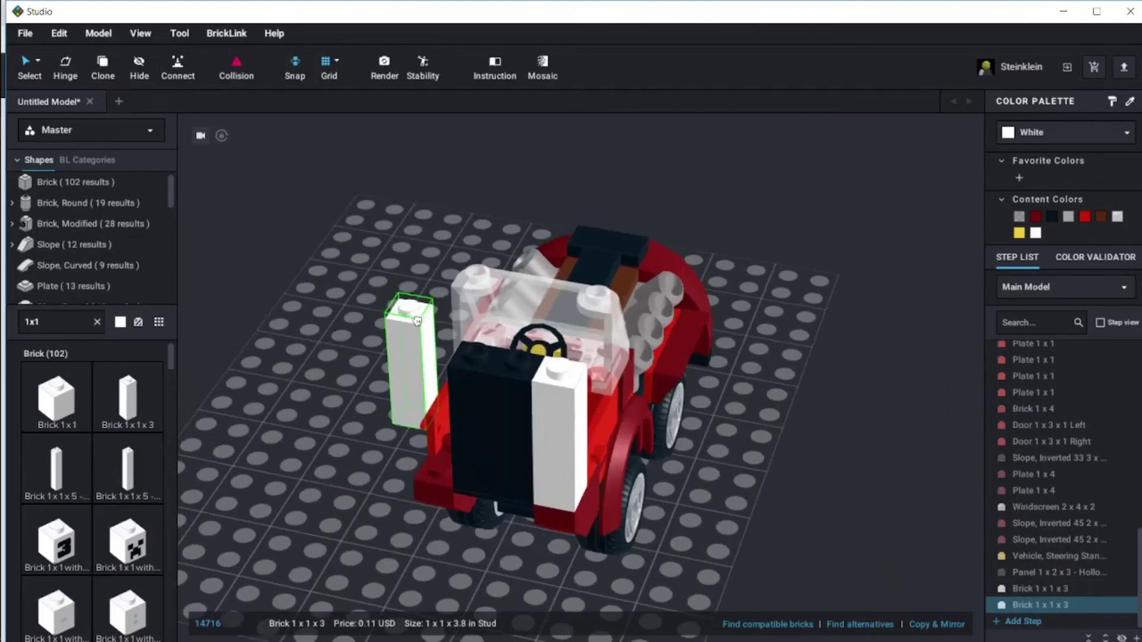
pyautogui.click(441, 366)
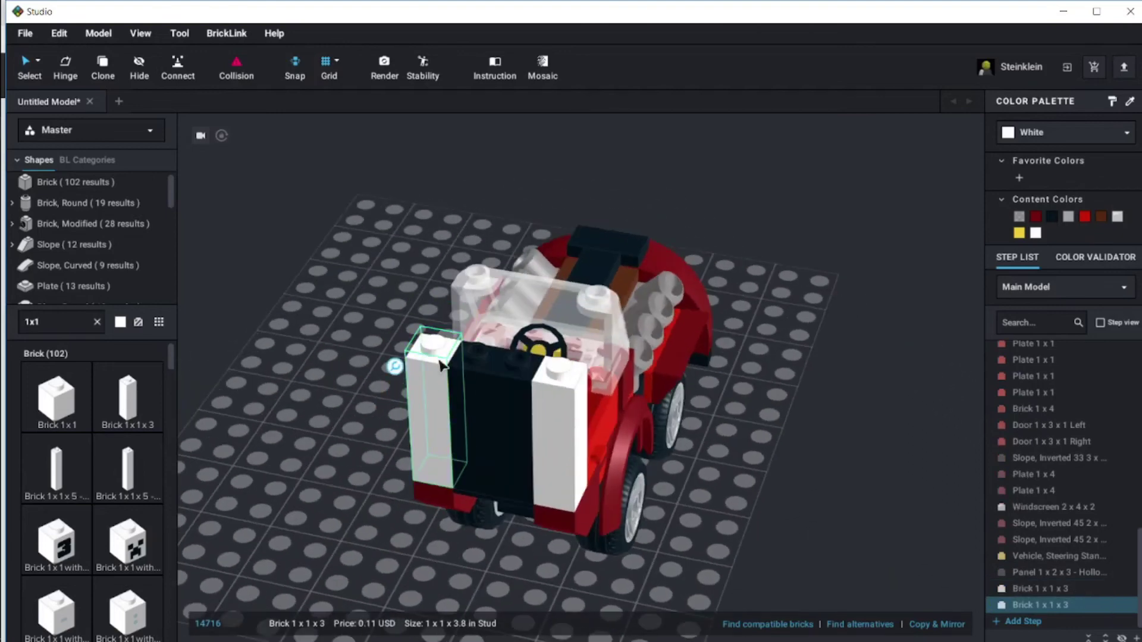
# Color both 1 x 1 x 3 bricks beside the black panel Red
pyautogui.keyDown('ctrl'); pyautogui.click(562, 409); pyautogui.keyUp('ctrl')
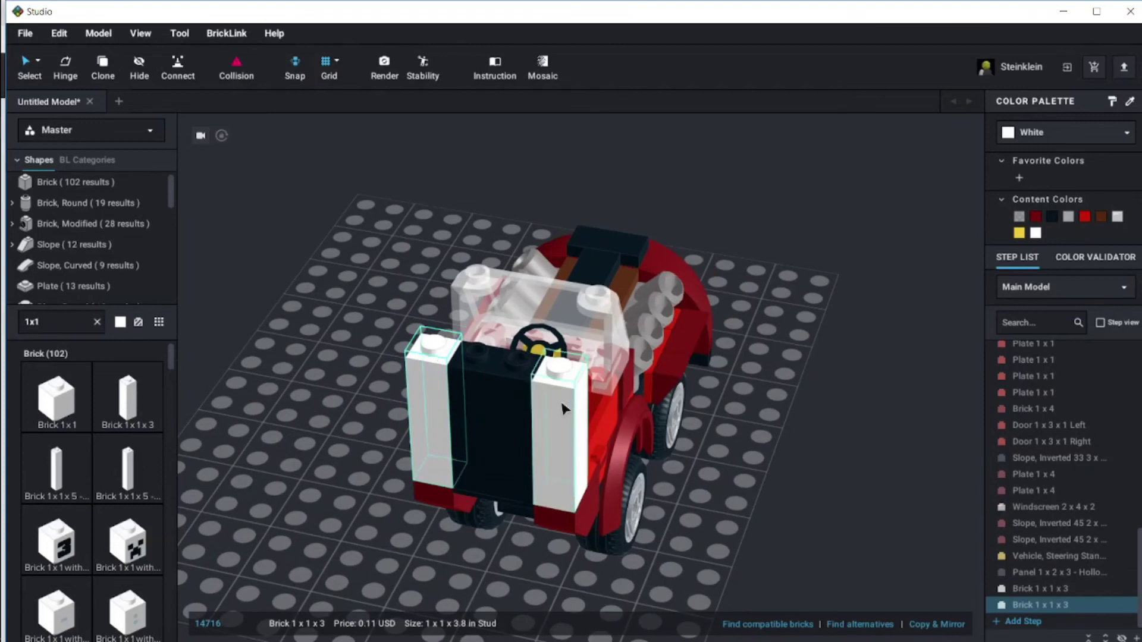
pyautogui.click(1039, 132)
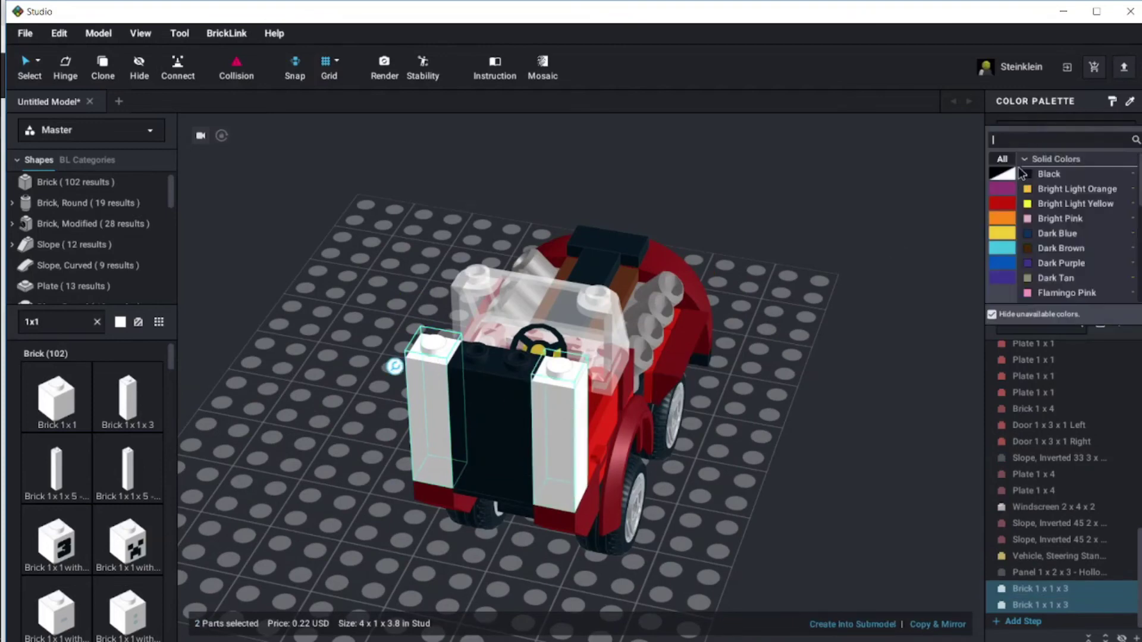
pyautogui.click(1005, 202)
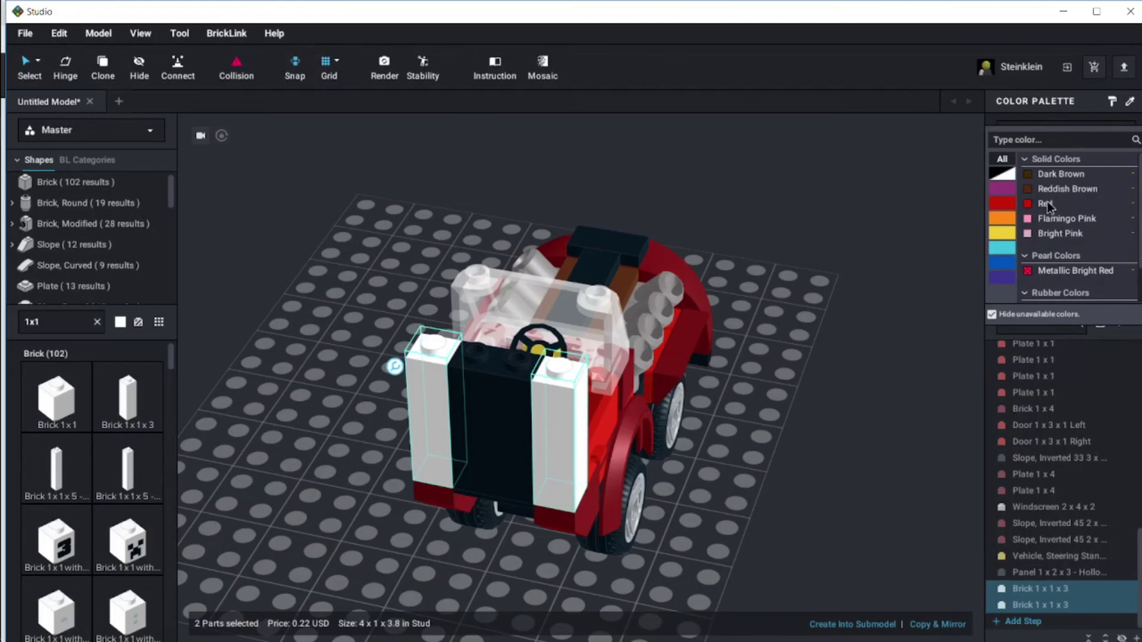
pyautogui.click(1046, 204)
pyautogui.click(892, 375)
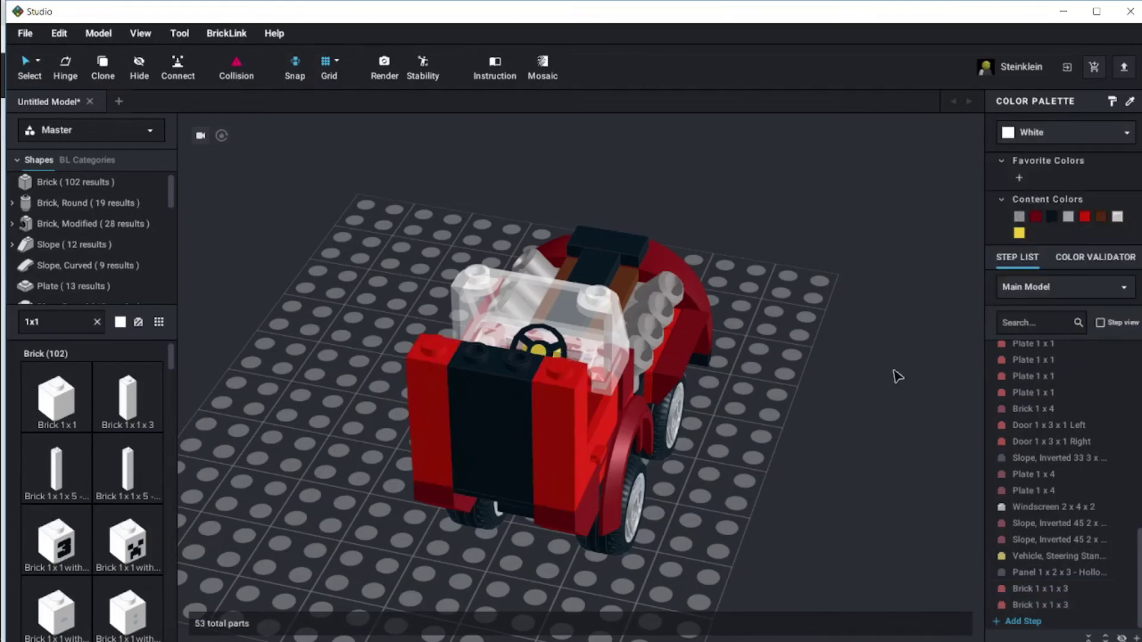
# Search the parts for "4x4", place a Plate 4 x 4 on top of the cabin as its roof and color it Dark Red
pyautogui.moveTo(892, 375); pyautogui.dragTo(854, 372, button='right')
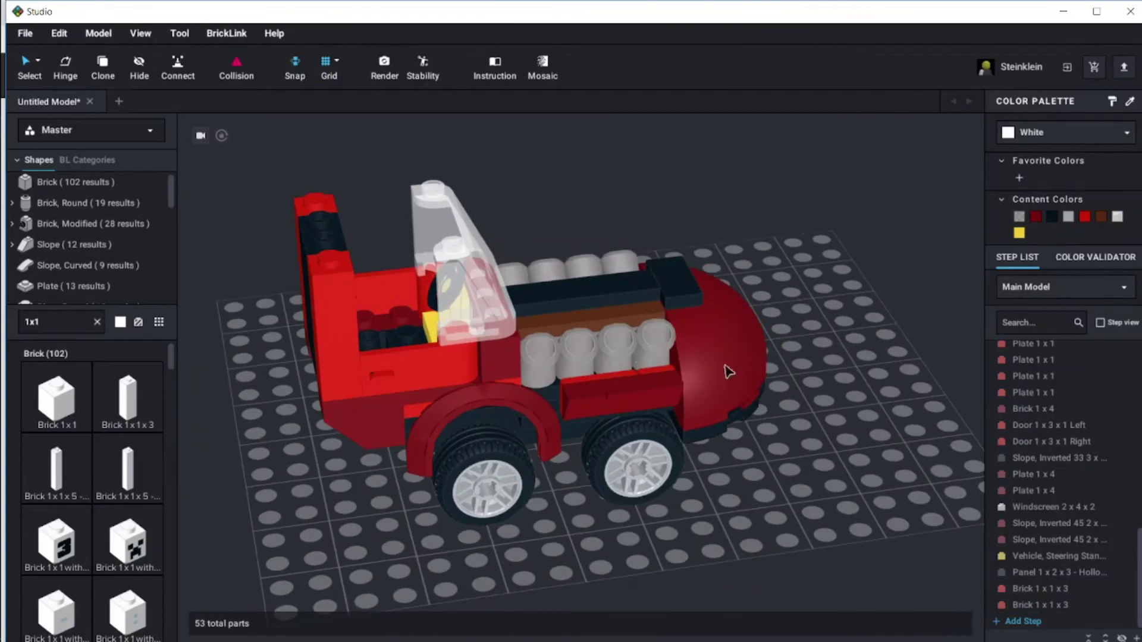
pyautogui.click(66, 321)
pyautogui.write('4x4')
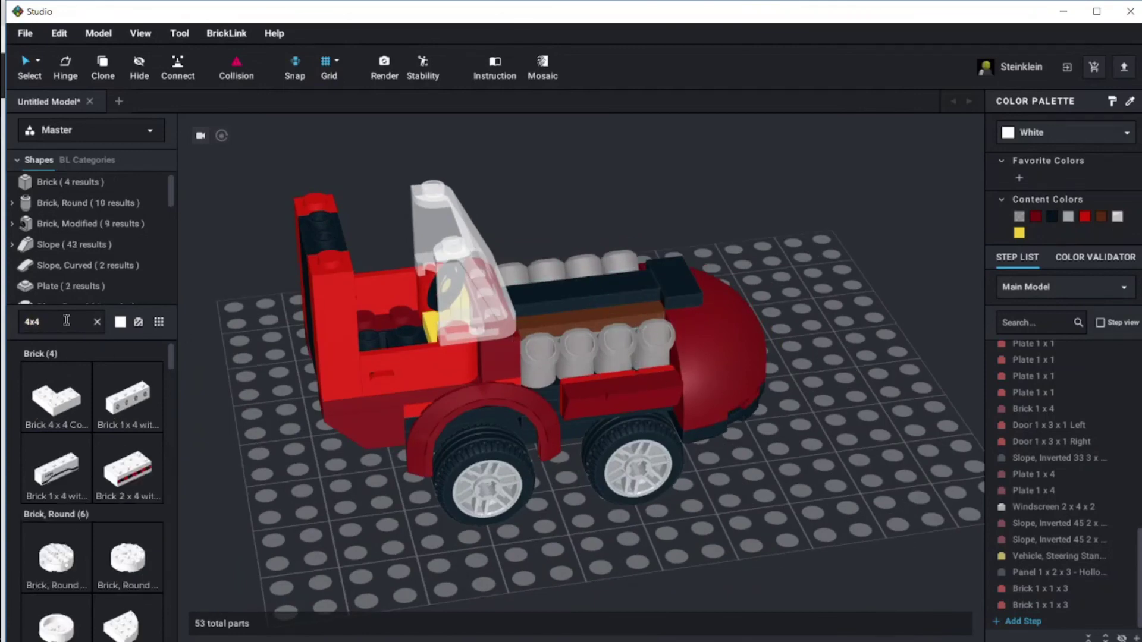
pyautogui.click(90, 287)
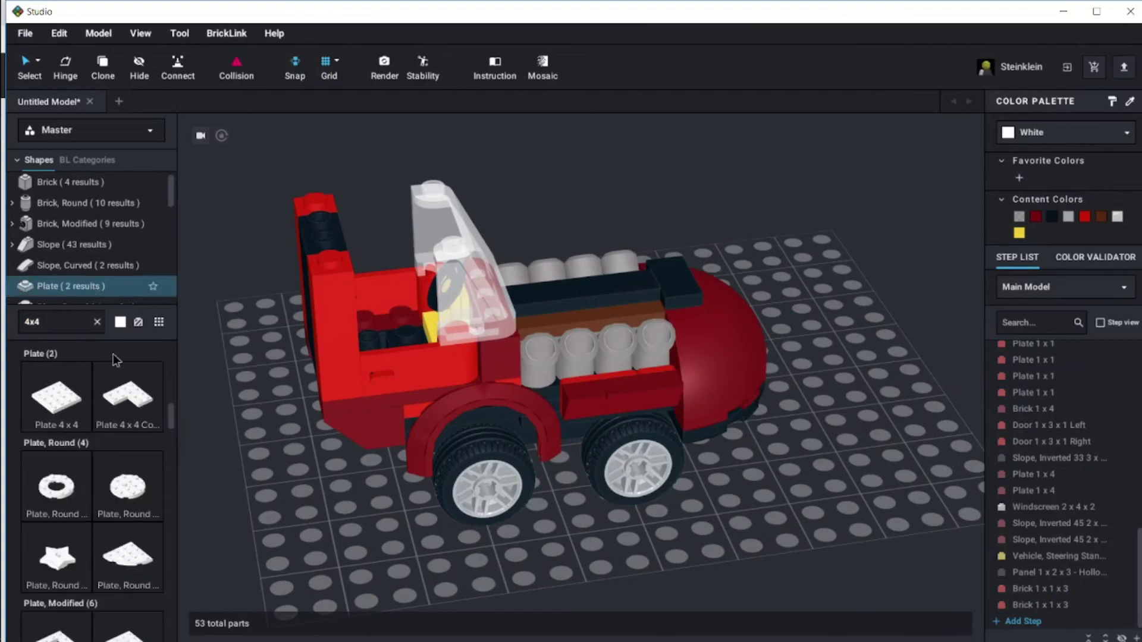
pyautogui.moveTo(64, 403); pyautogui.dragTo(390, 217)
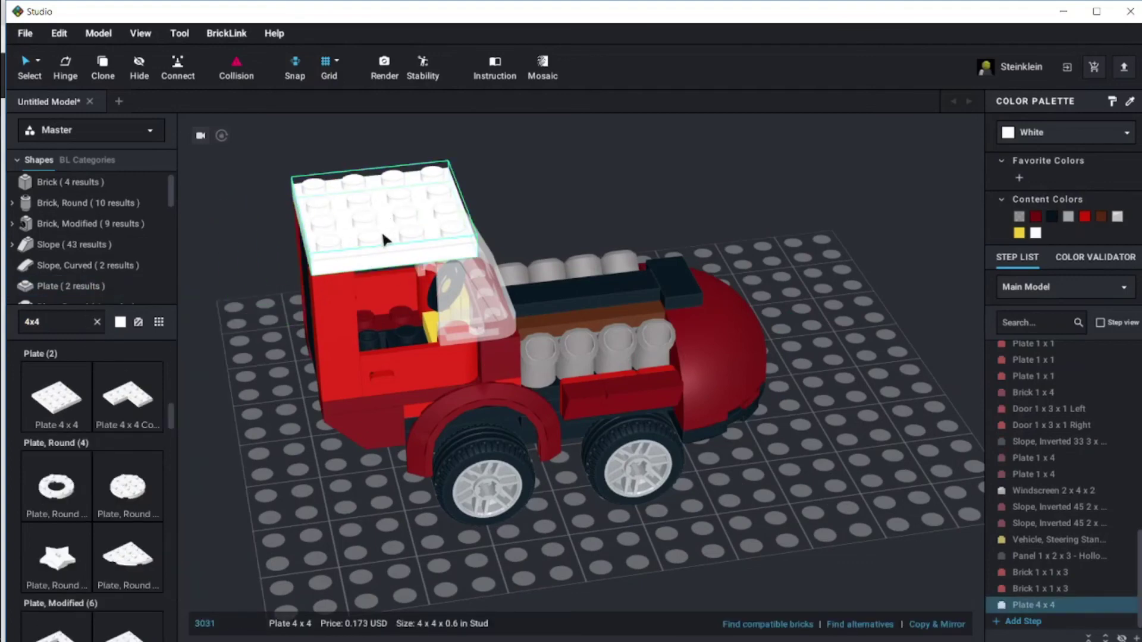
pyautogui.click(1036, 217)
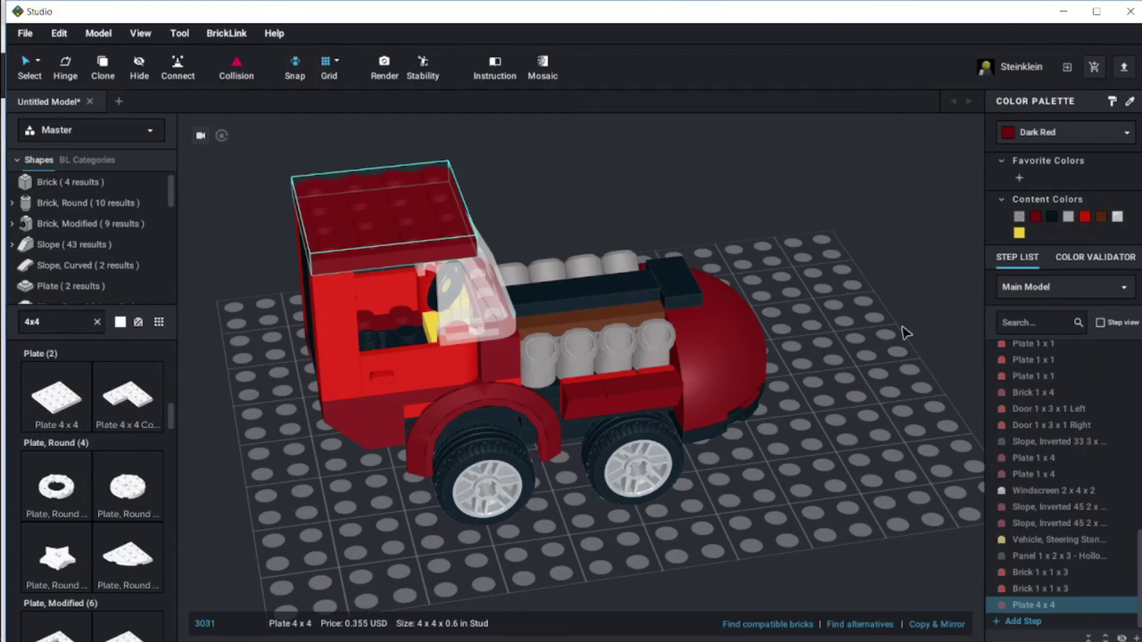
pyautogui.click(889, 360)
# Examine the completed vehicle from above, from underneath the cabin and wheels, and from the dome end
pyautogui.moveTo(876, 385)
pyautogui.mouseDown(button='right')
pyautogui.moveTo(872, 359)
pyautogui.moveTo(833, 385)
pyautogui.moveTo(874, 382)
pyautogui.moveTo(867, 389)
pyautogui.mouseUp(button='right')
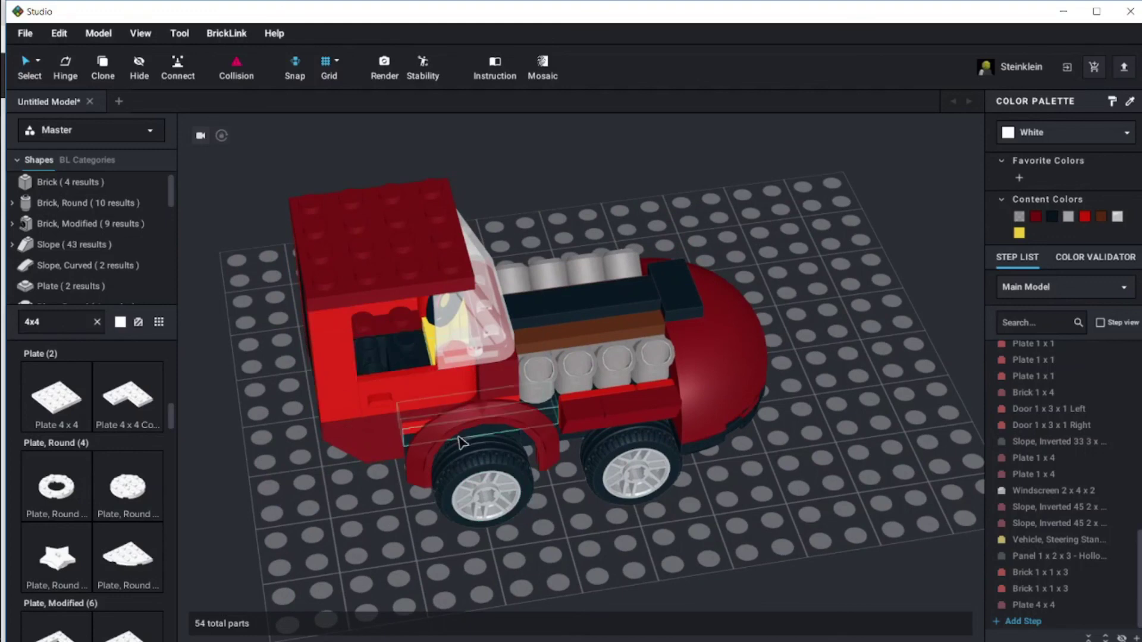
pyautogui.moveTo(329, 529); pyautogui.dragTo(366, 469, button='right')
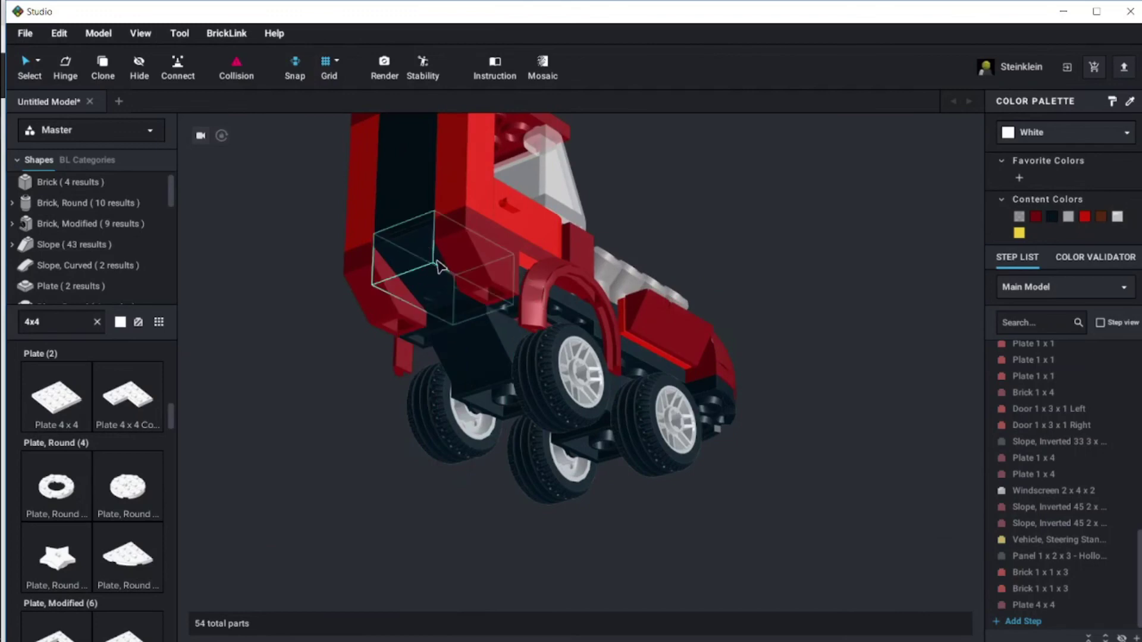
pyautogui.moveTo(361, 418); pyautogui.dragTo(218, 442, button='right')
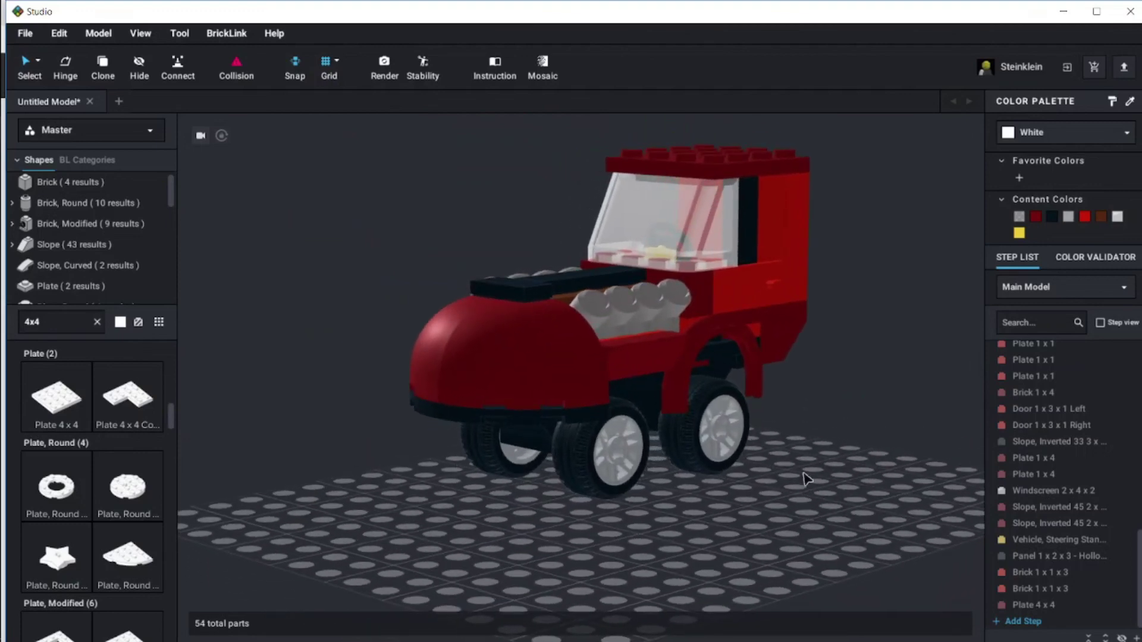
pyautogui.moveTo(804, 478)
pyautogui.mouseDown(button='right')
pyautogui.moveTo(760, 473)
pyautogui.moveTo(796, 488)
pyautogui.mouseUp(button='right')
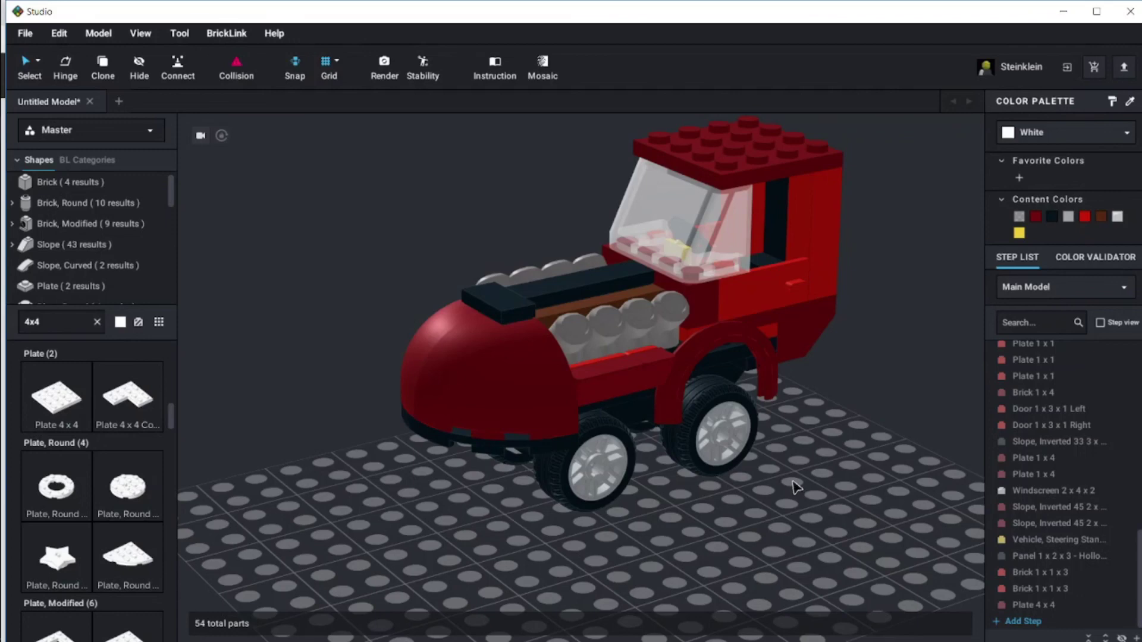
pyautogui.moveTo(783, 499)
pyautogui.mouseDown(button='right')
pyautogui.moveTo(752, 497)
pyautogui.moveTo(794, 494)
pyautogui.mouseUp(button='right')
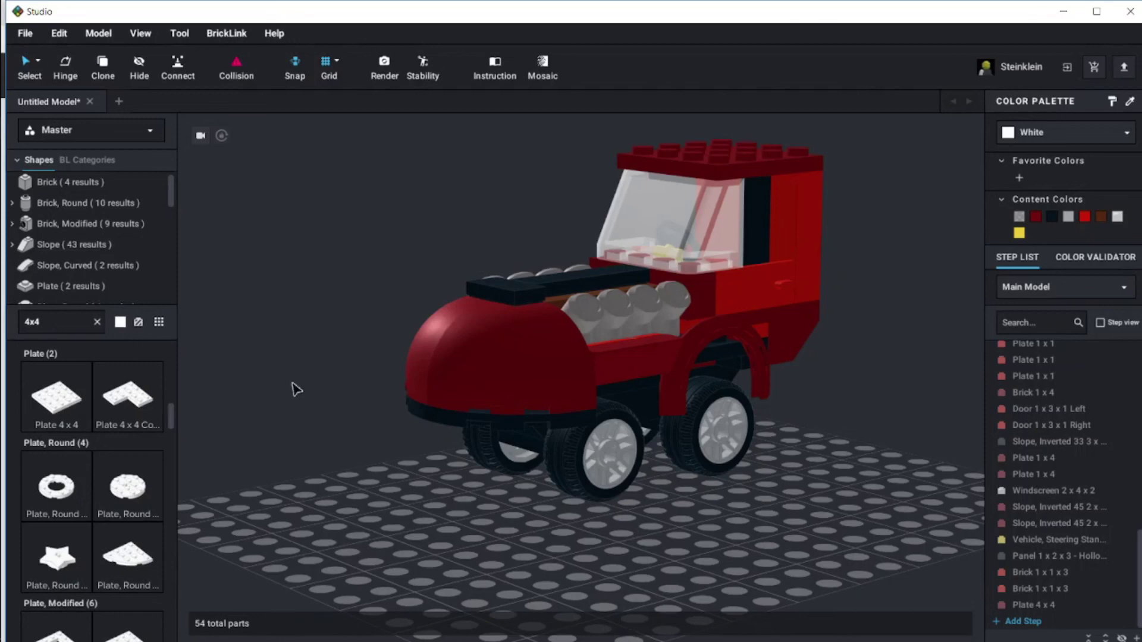
# Save the model in the MOCs folder under the file name "shoe car"
pyautogui.click(25, 34)
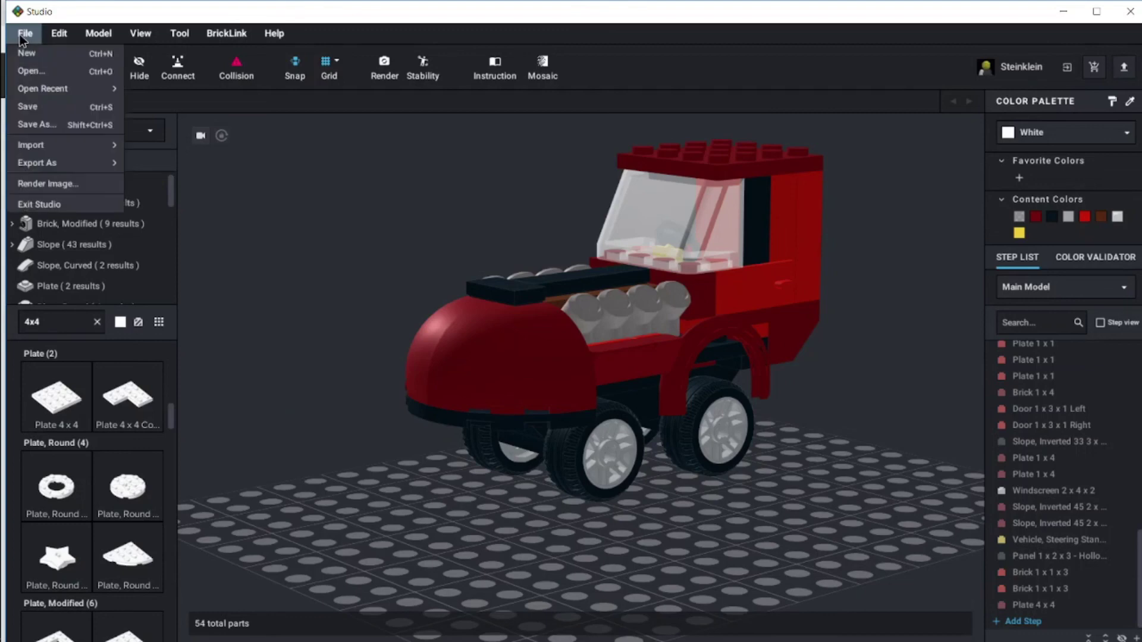
pyautogui.click(39, 105)
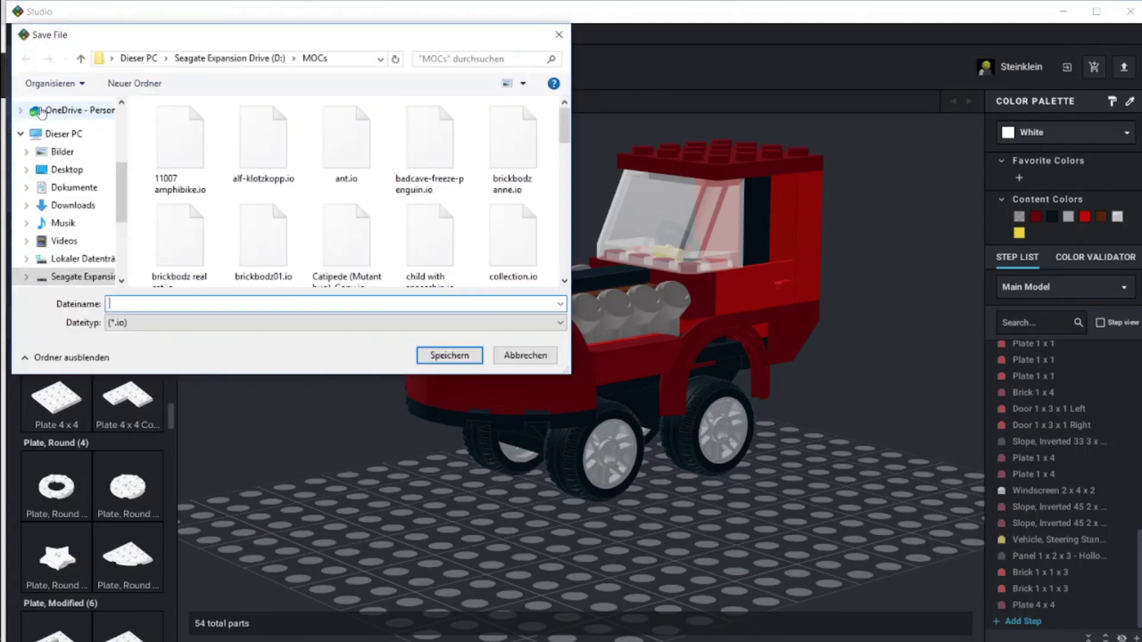
pyautogui.write('shoe car')
pyautogui.click(443, 356)
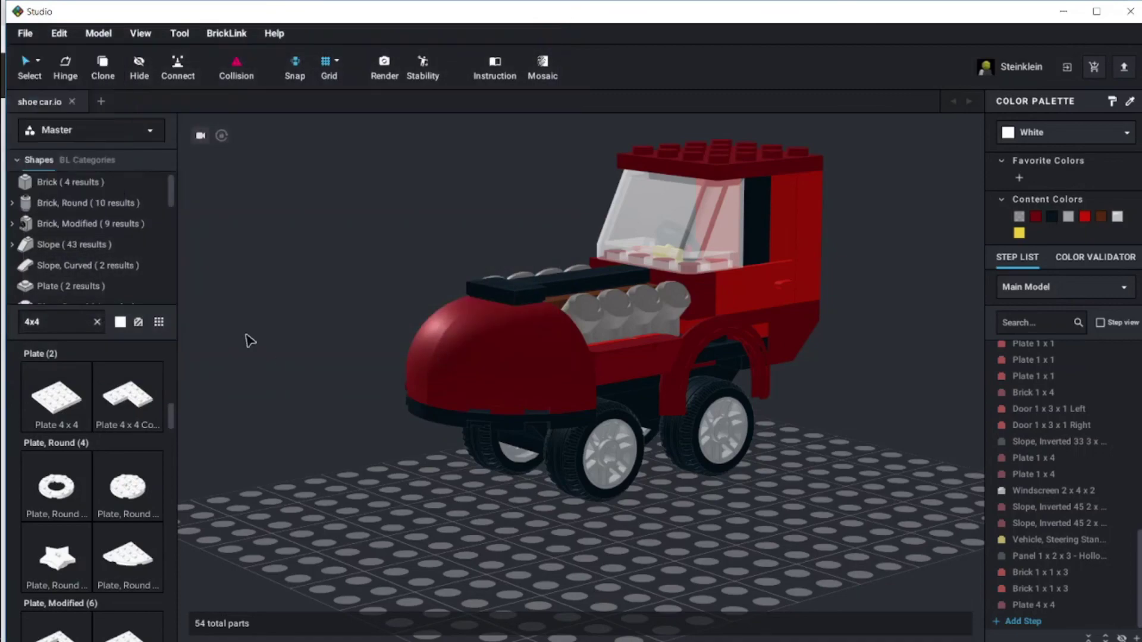